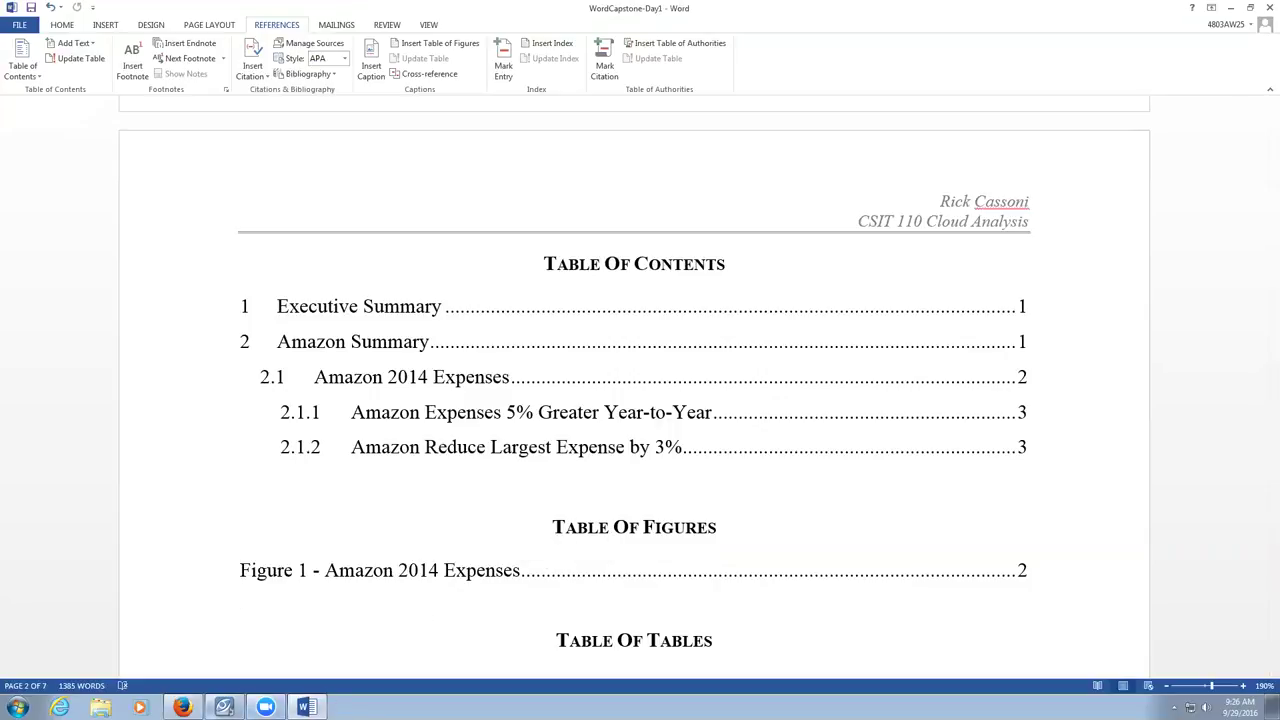
- Switch to Firefox, open WordCapstone-Key.pdf from the Word Capstone page, and review its cover, tables of contents, figures and tables, and first body pages
click(181, 707)
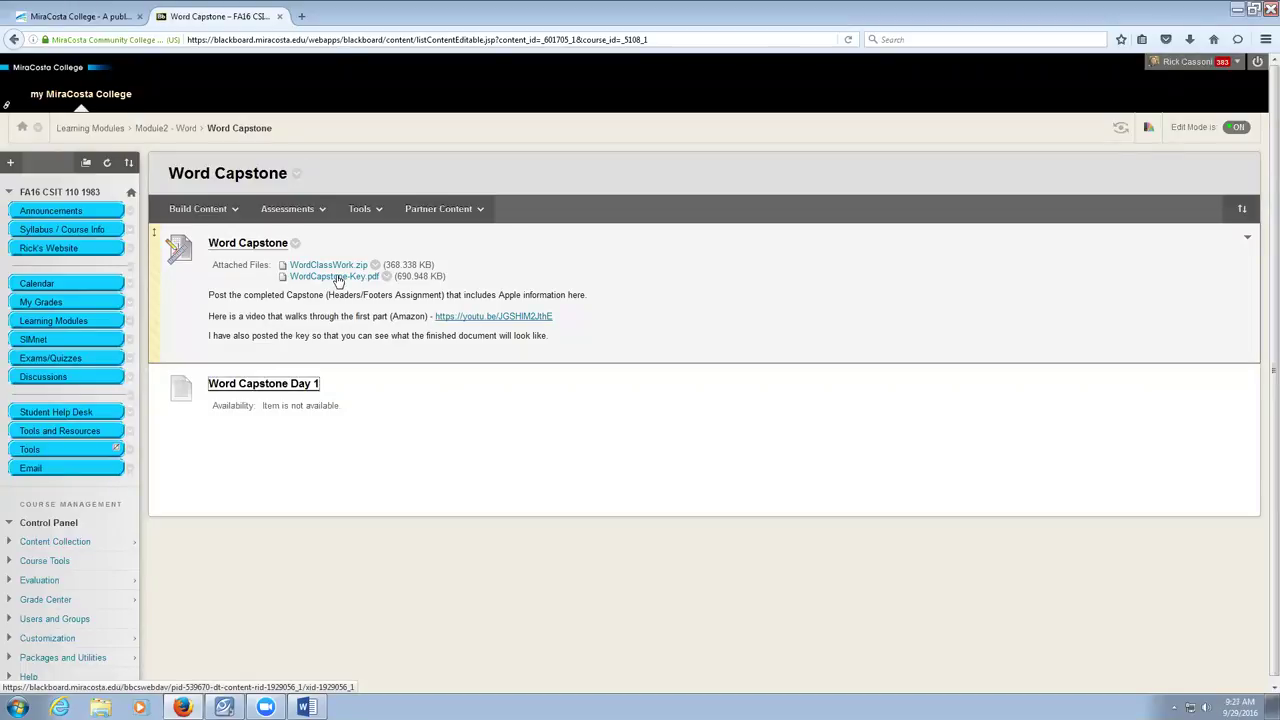
click(337, 278)
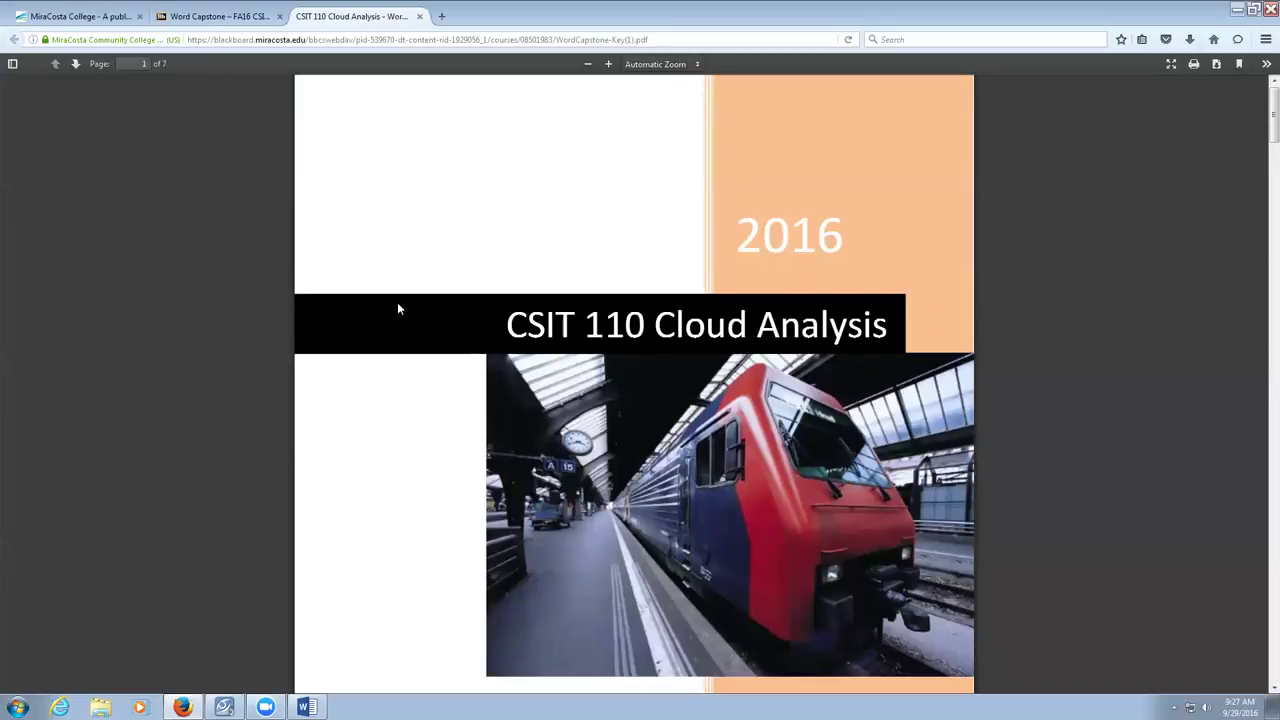
scroll(397, 309, down, 10)
scroll(397, 309, down, 14)
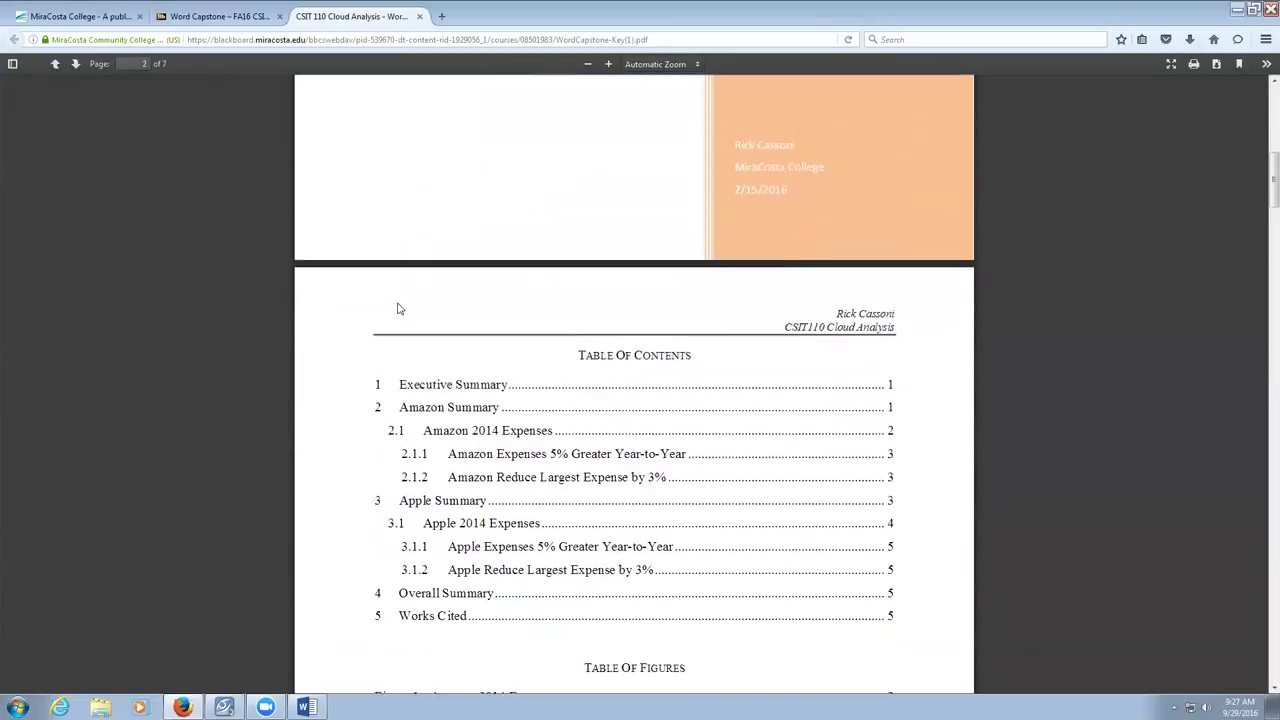
scroll(397, 309, down, 3)
scroll(397, 309, up, 10)
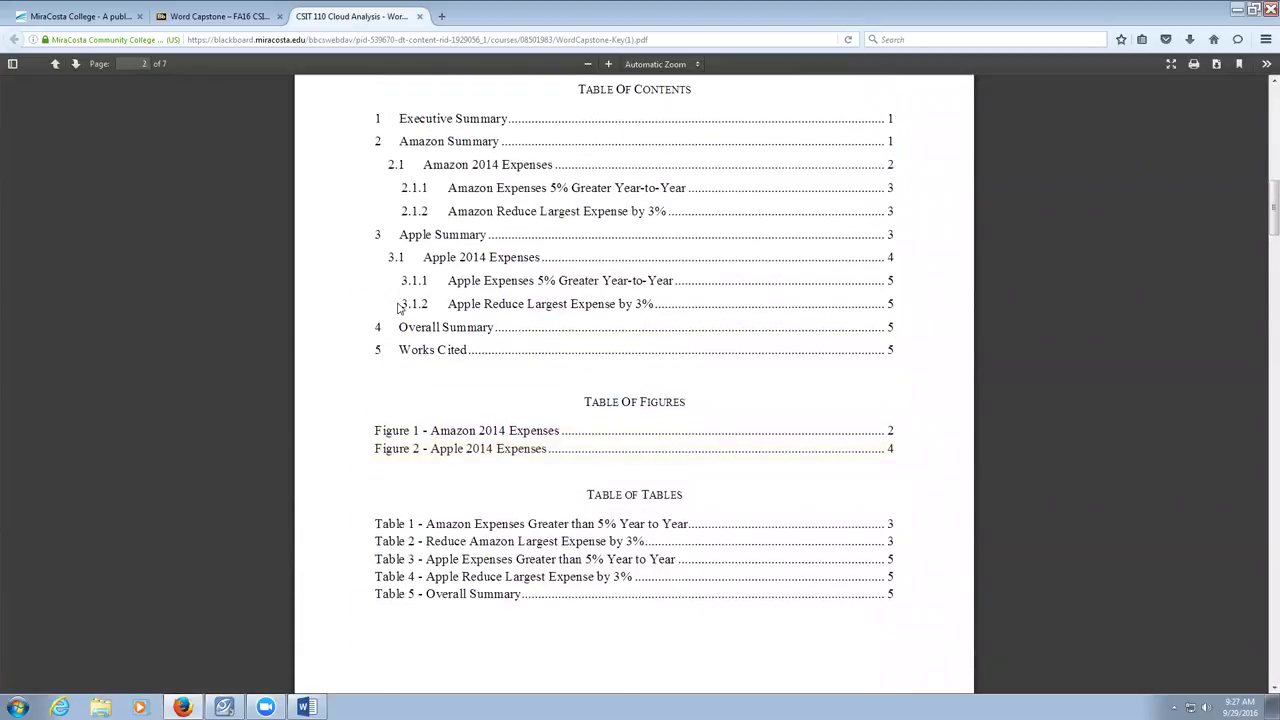
scroll(397, 309, down, 11)
scroll(397, 309, down, 10)
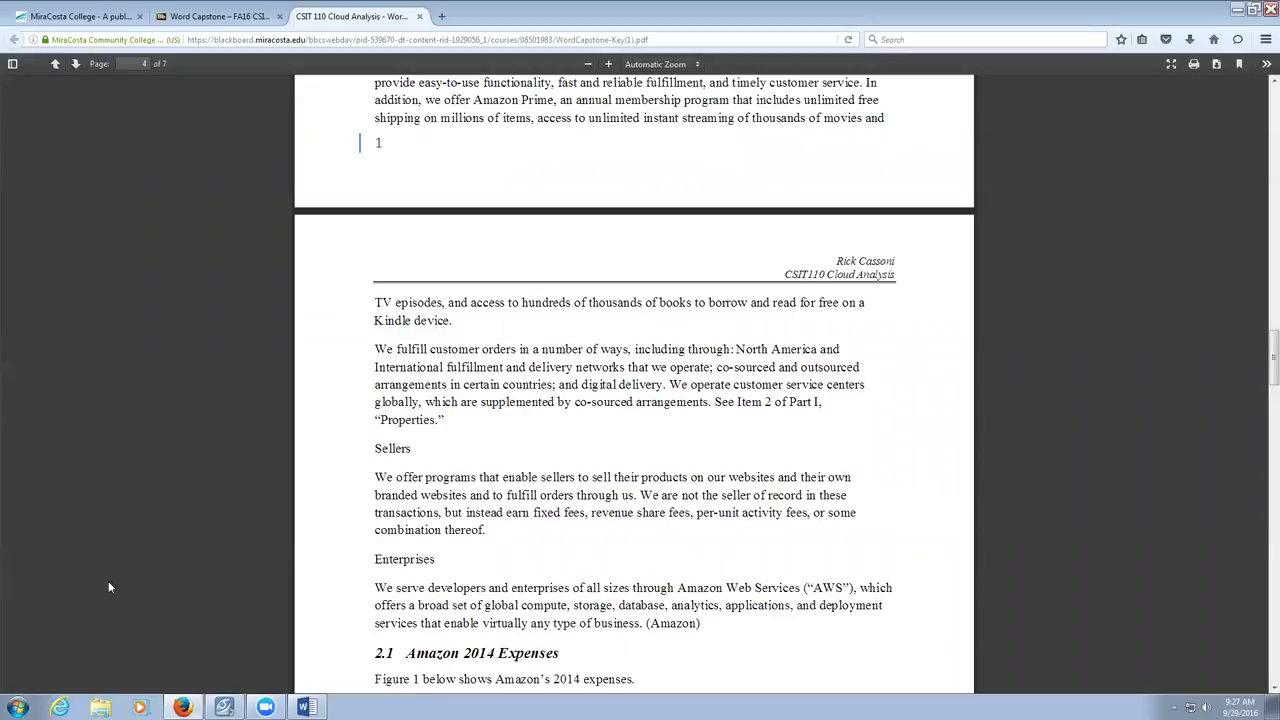
click(306, 707)
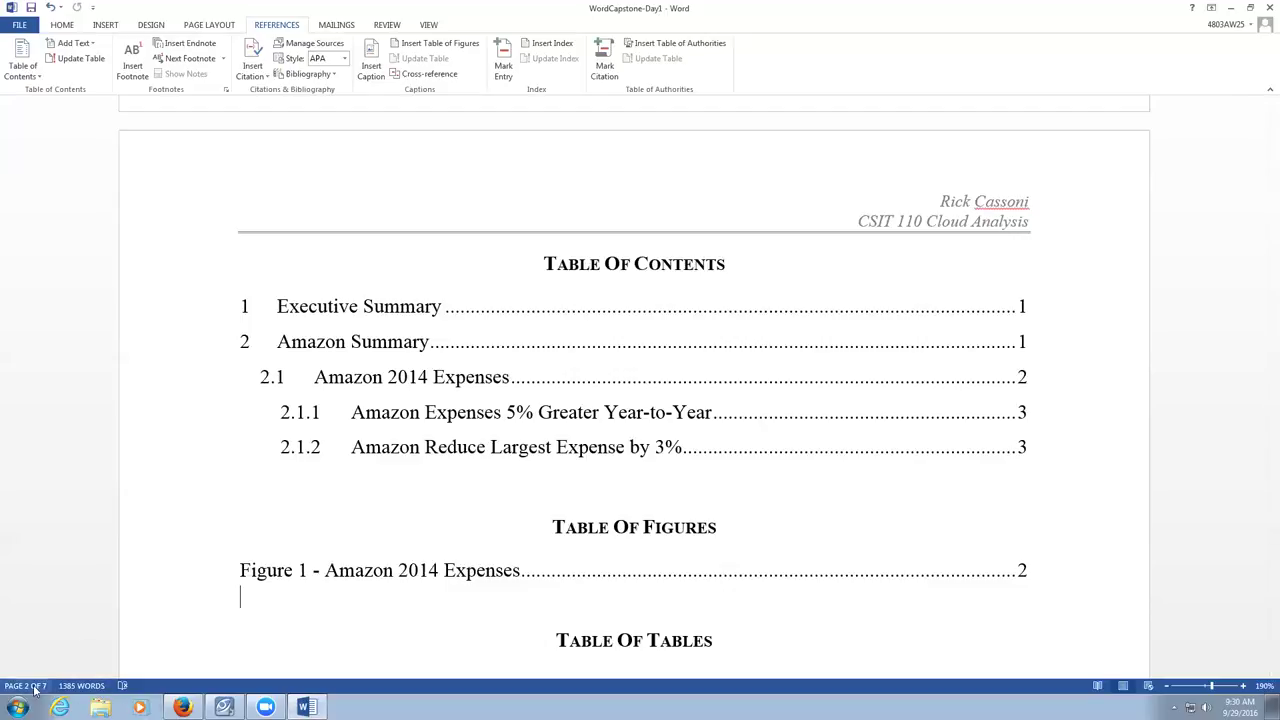
click(181, 707)
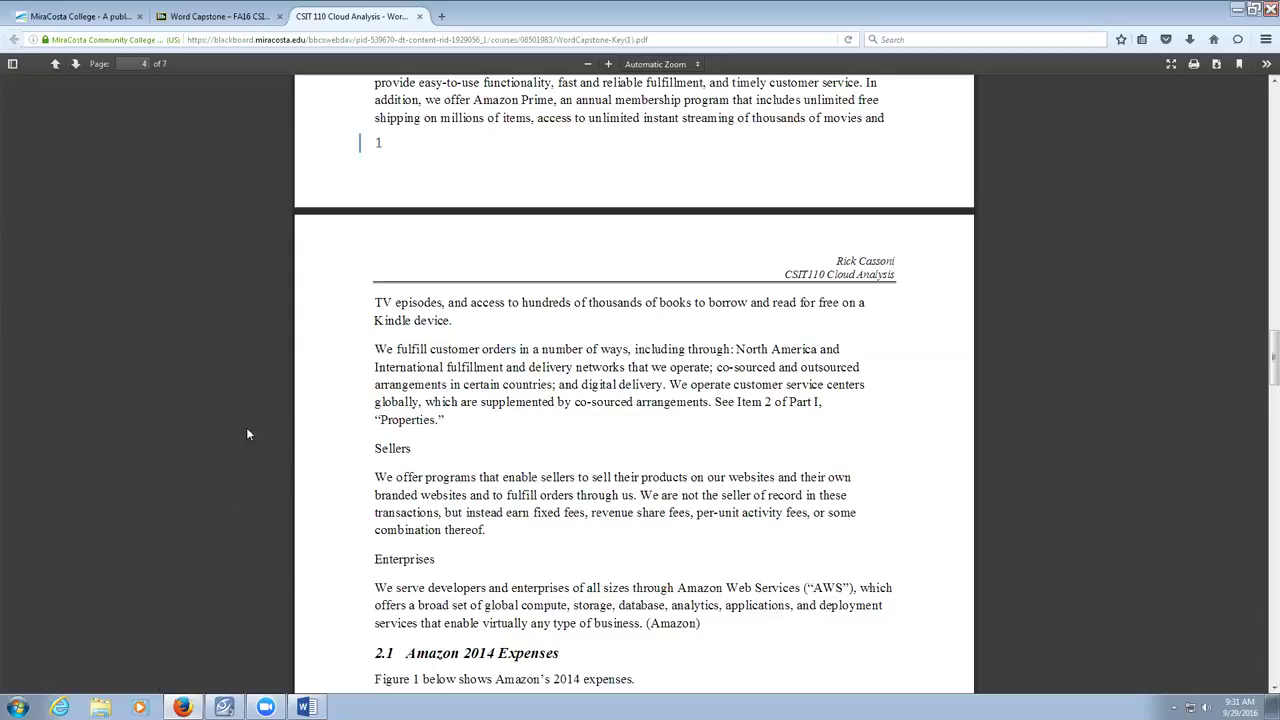
click(183, 707)
key(alt+Tab)
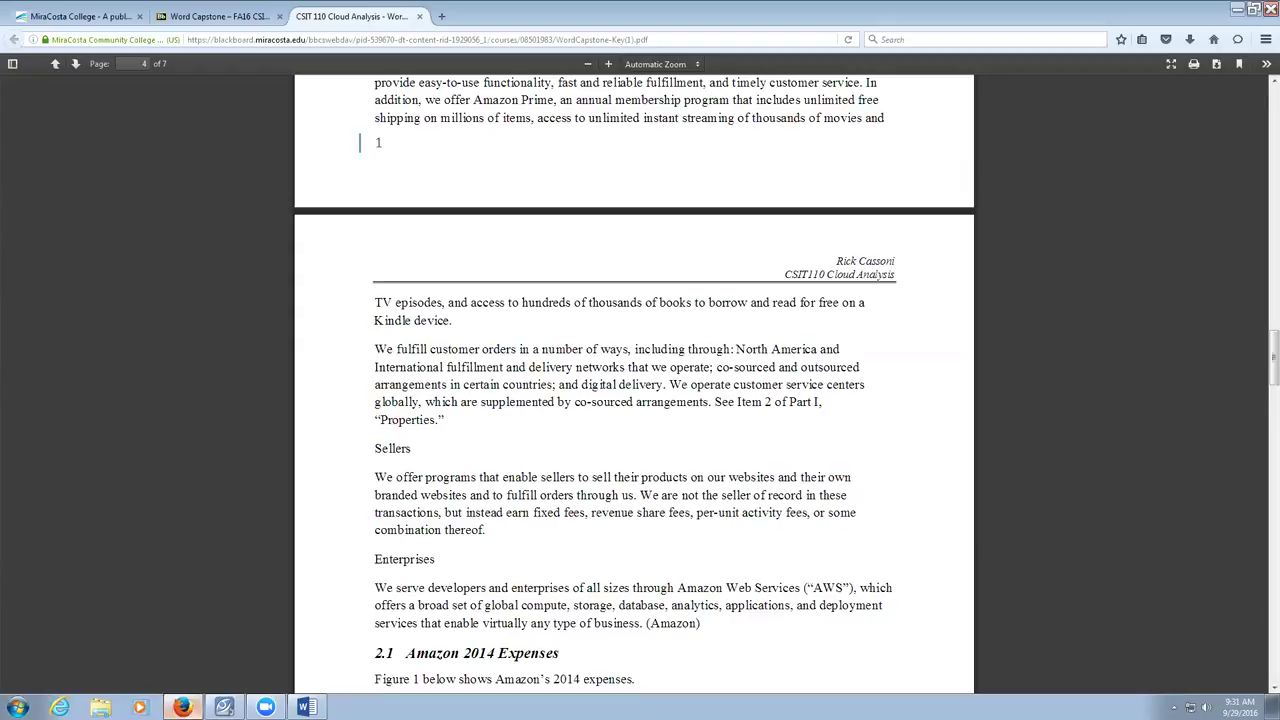
- On the Blackboard course site, go to the In Class Stuff folder of 07: Word3 within Module2 - Word
click(210, 16)
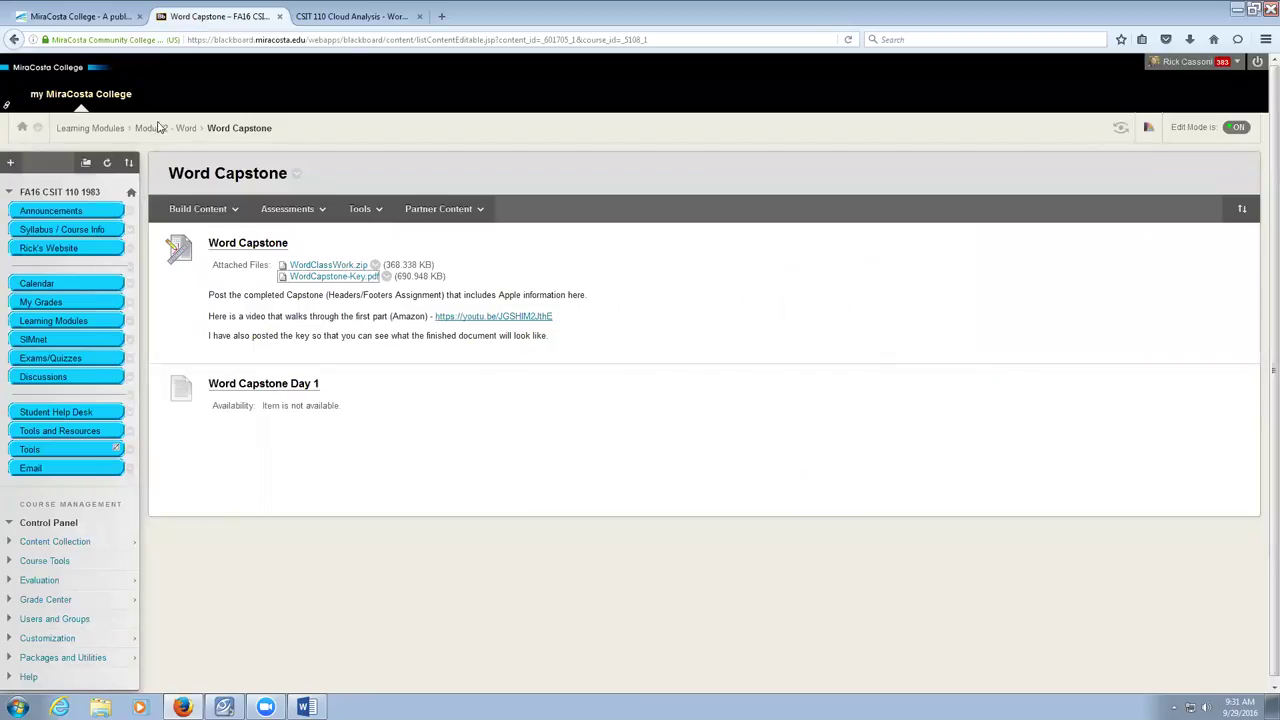
click(157, 133)
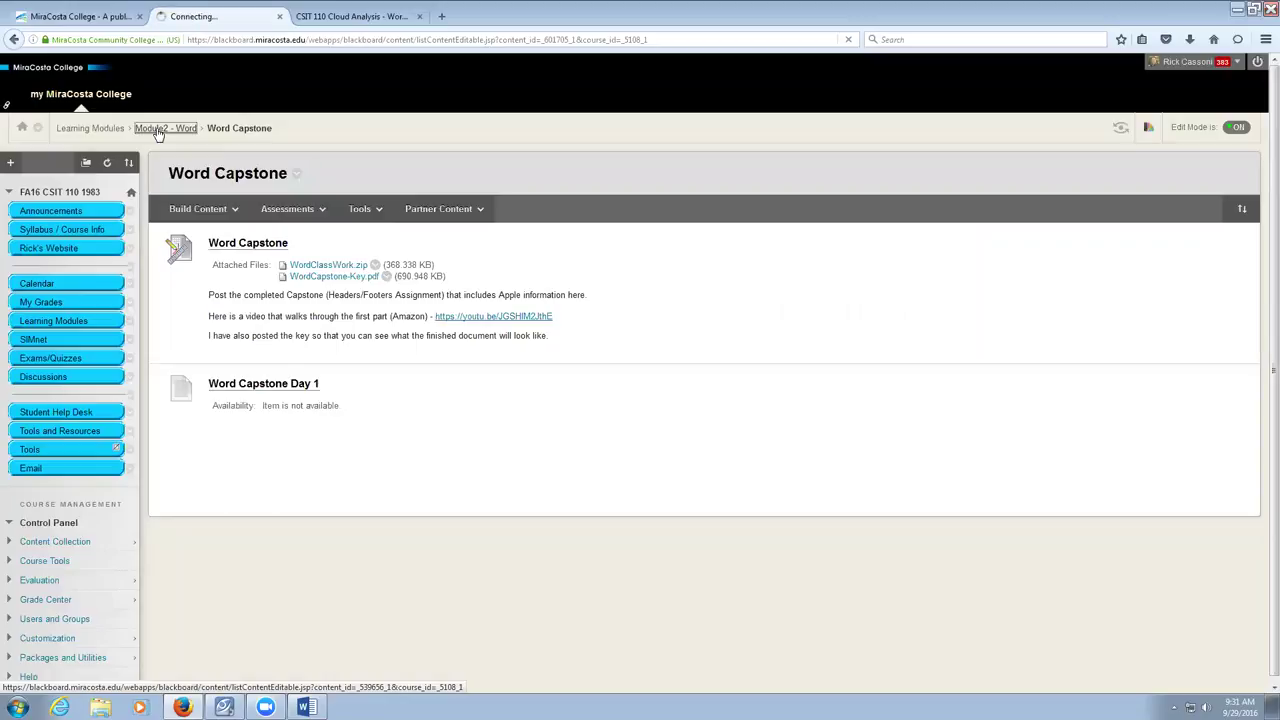
click(264, 210)
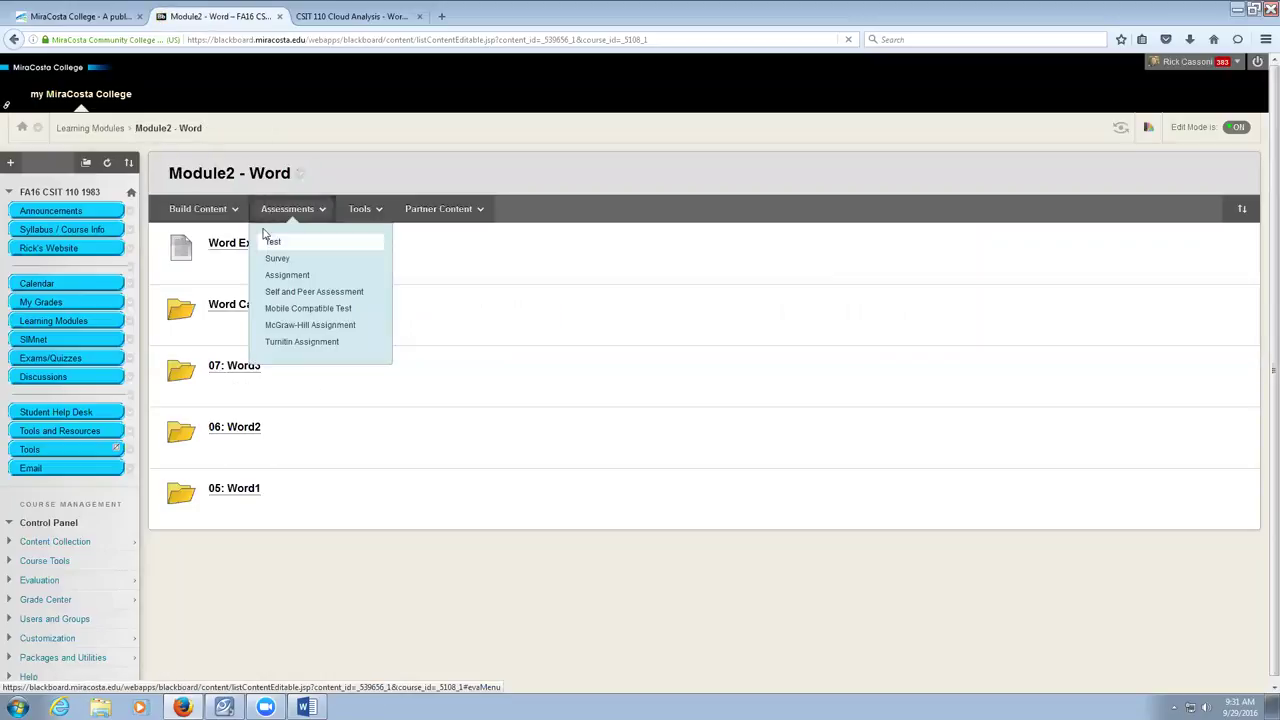
click(240, 368)
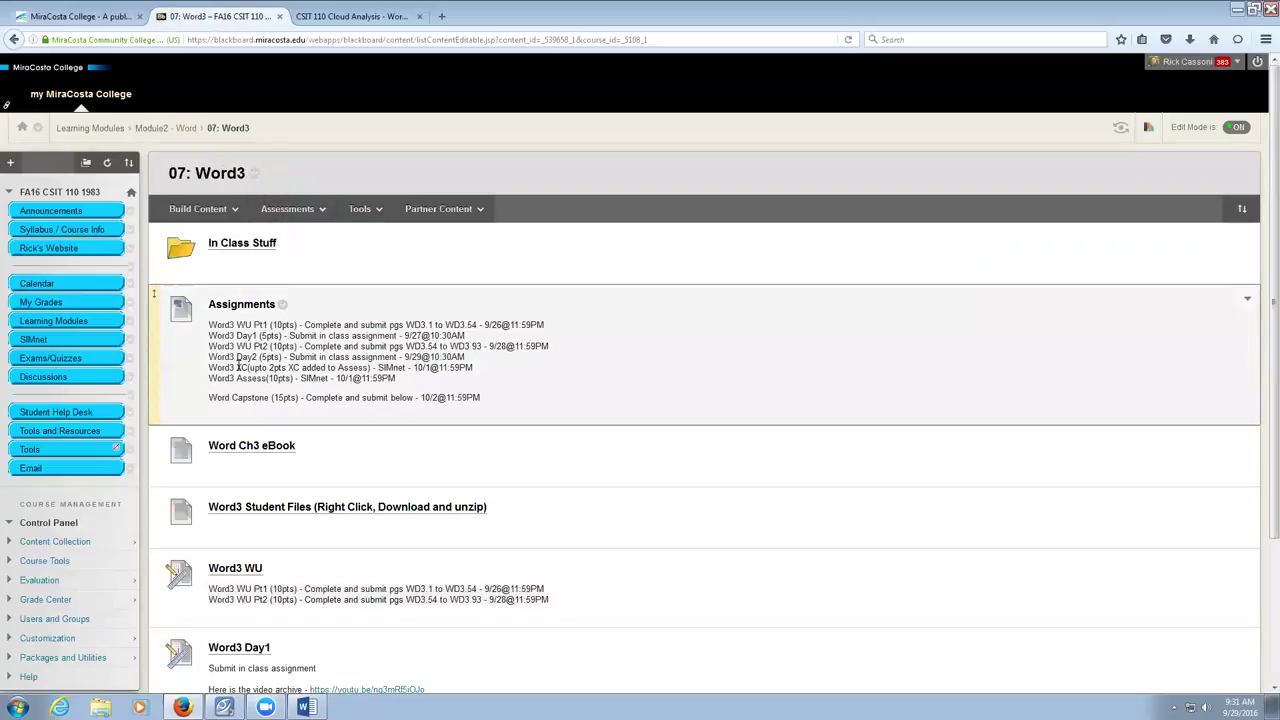
click(262, 245)
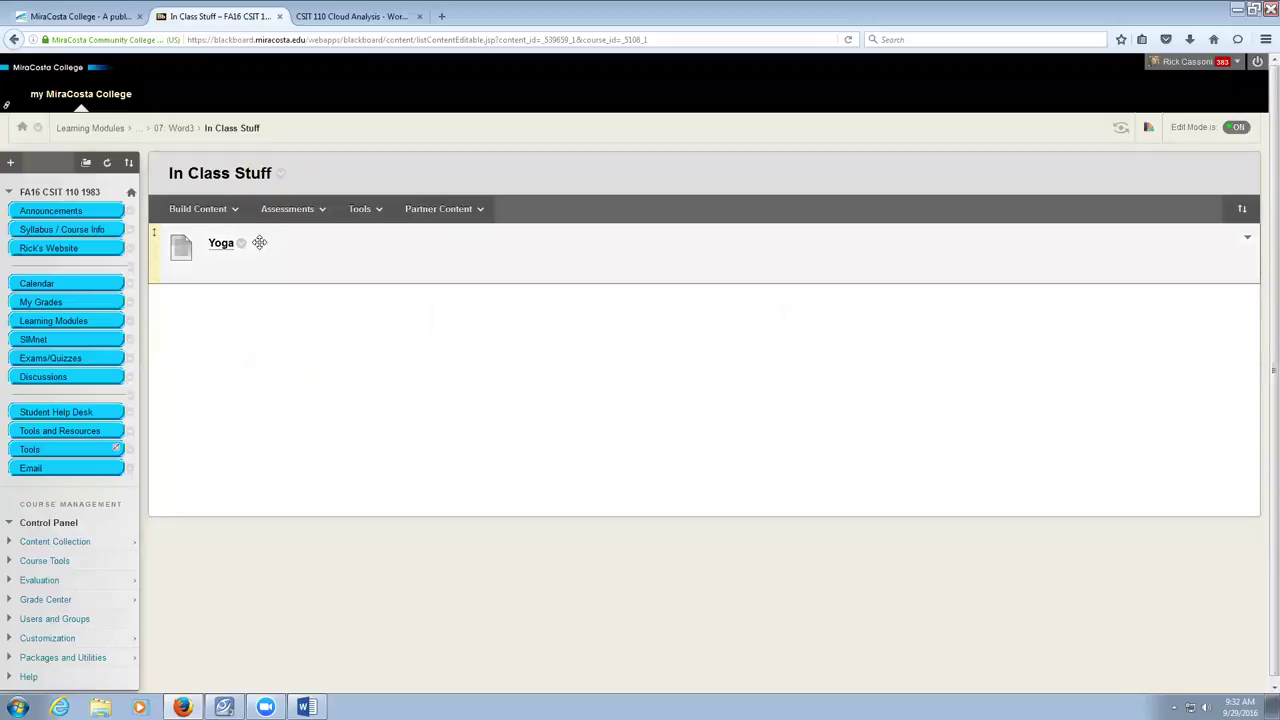
- Open the Yoga file in Word for editing and fit the view to page width
click(222, 244)
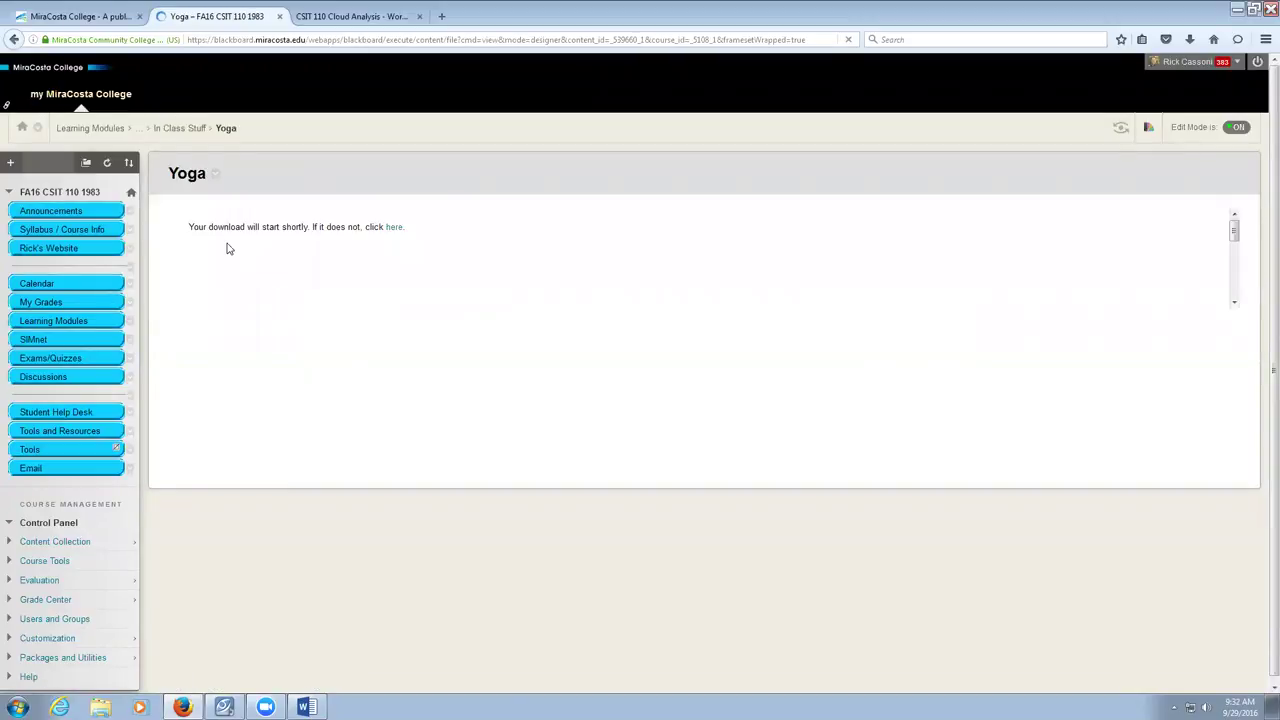
click(693, 425)
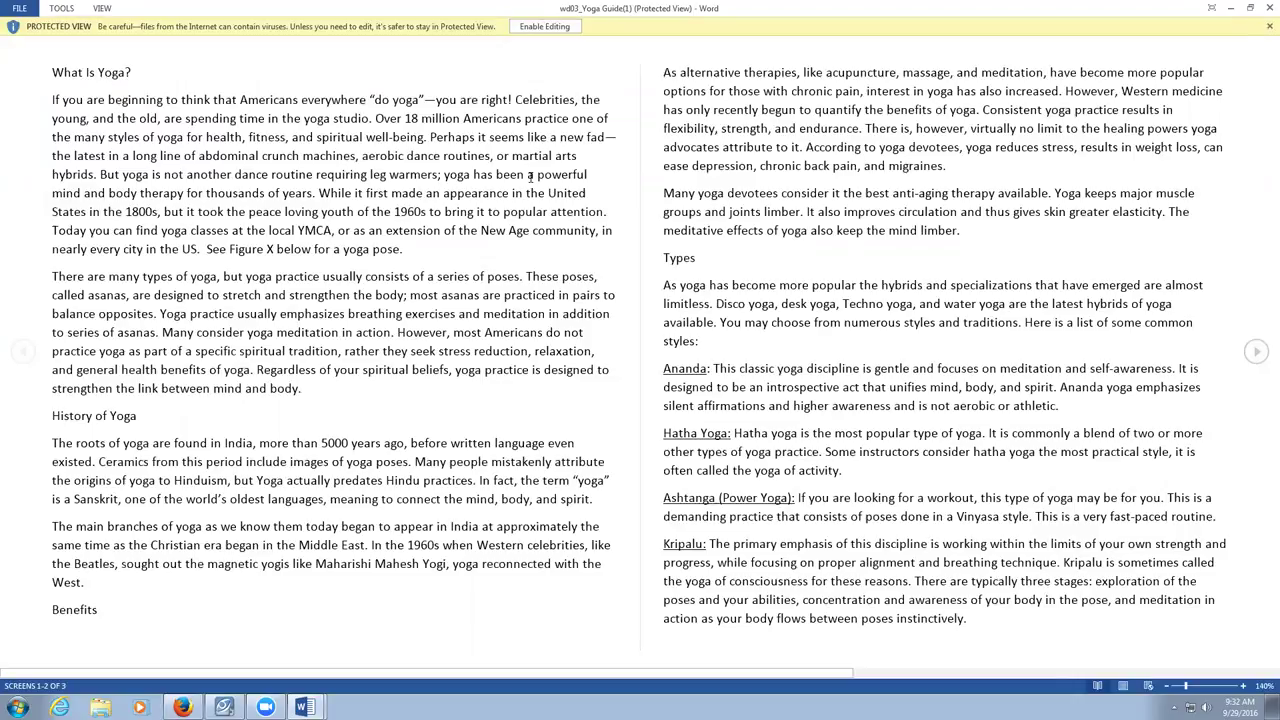
click(536, 27)
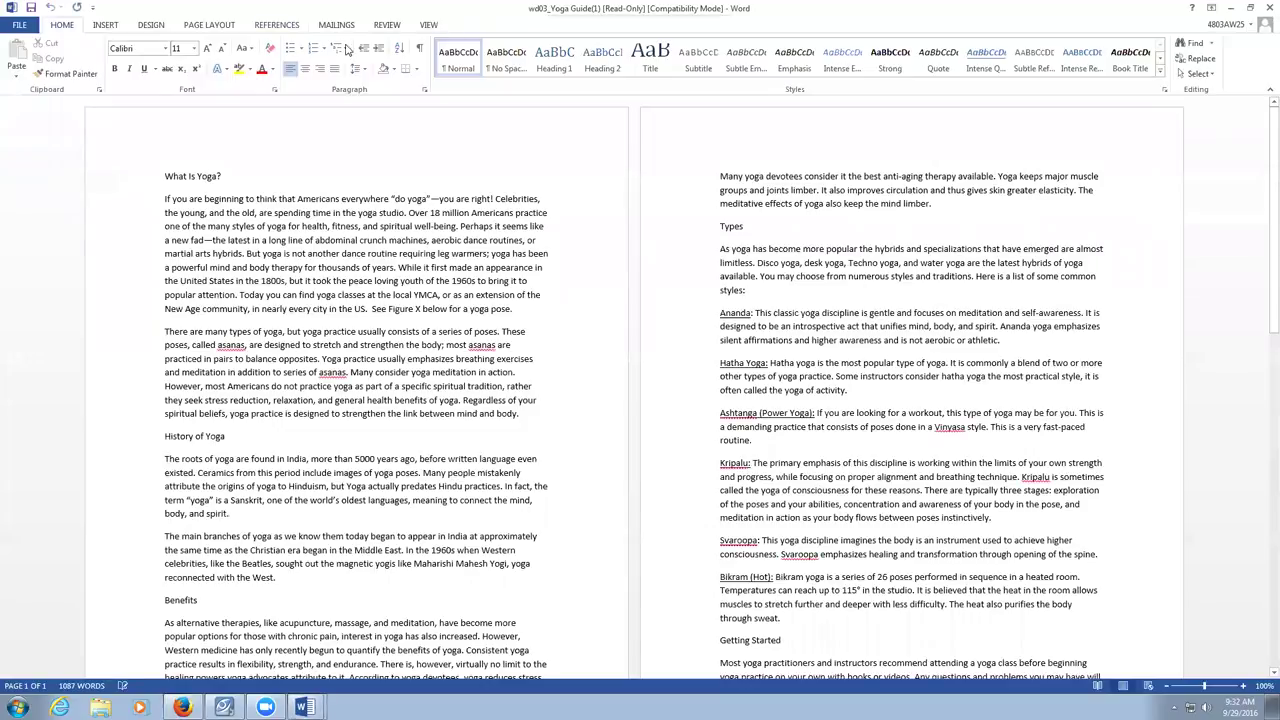
click(428, 25)
click(309, 73)
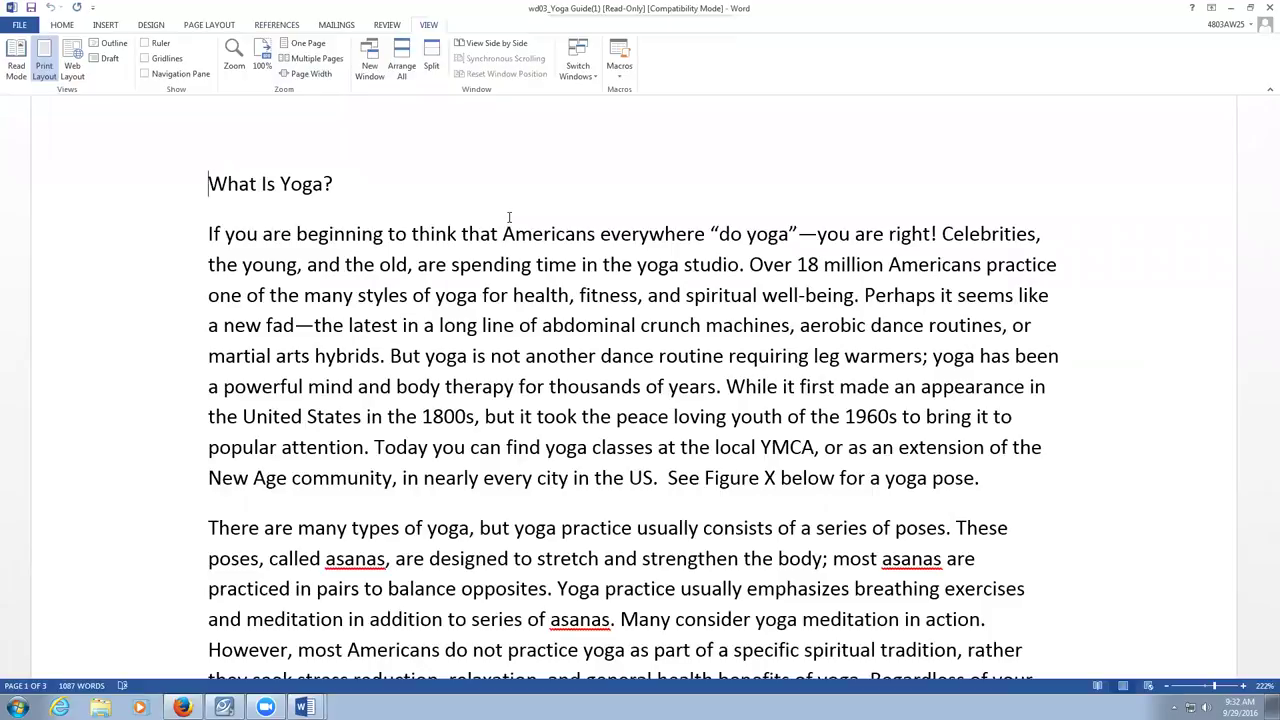
- Apply the Heading 1 style to the "What Is Yoga?" line at the start of the document
scroll(509, 217, down, 4)
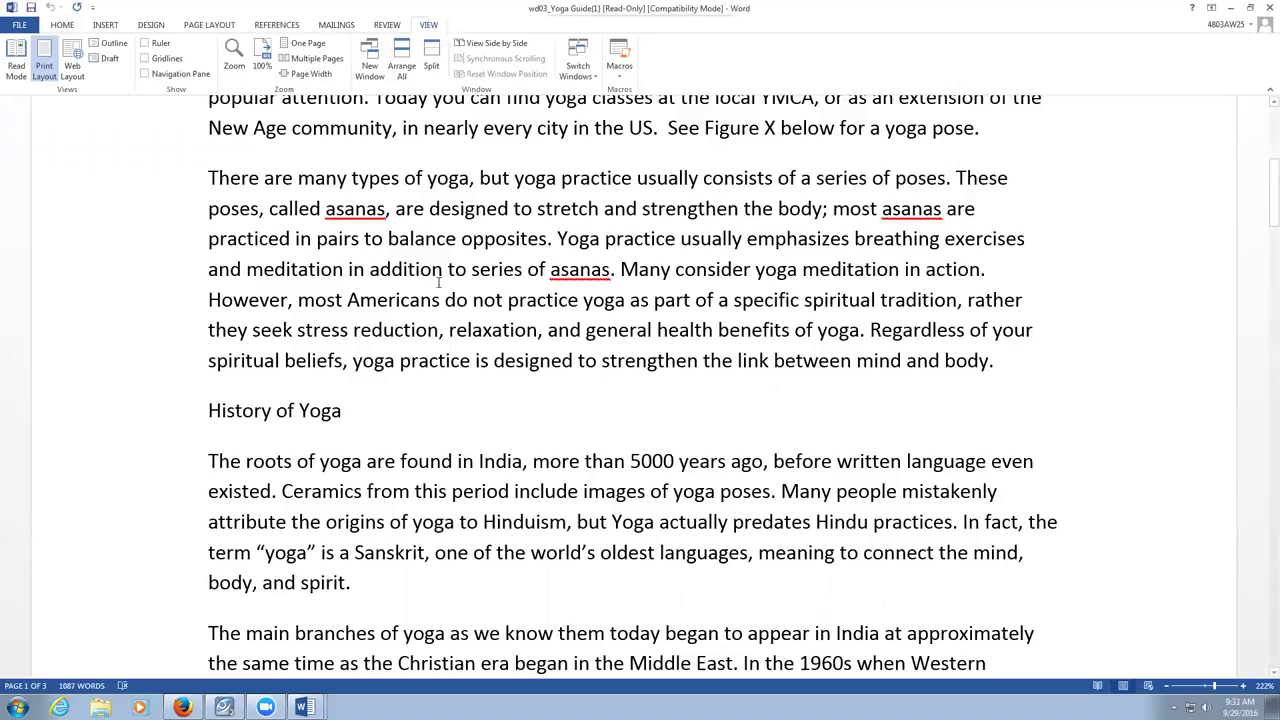
scroll(422, 532, up, 3)
scroll(422, 532, up, 2)
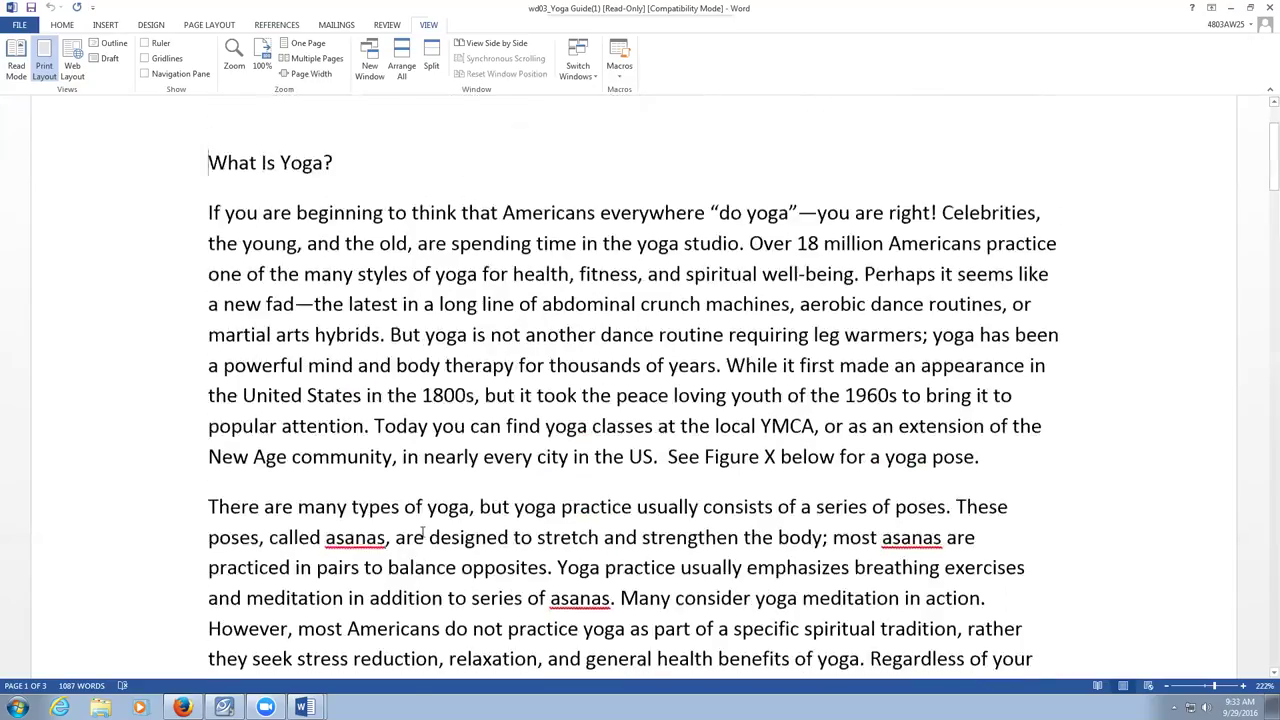
scroll(422, 532, up, 2)
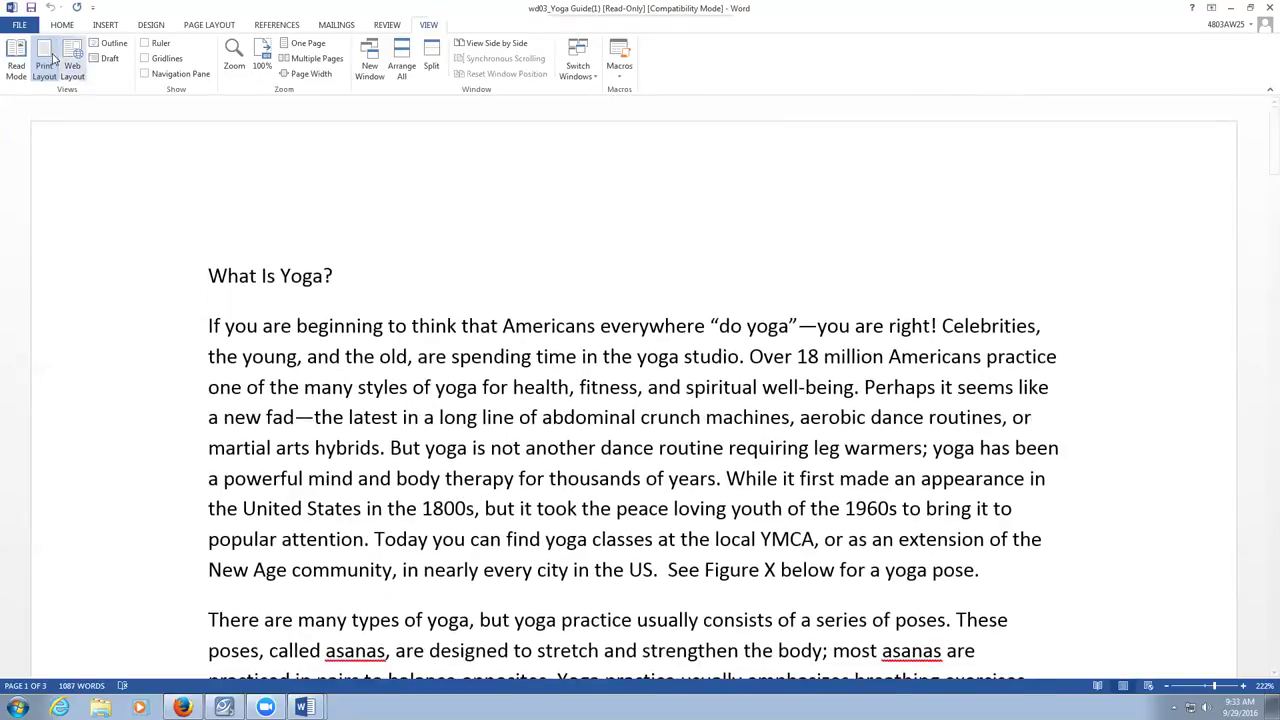
click(63, 25)
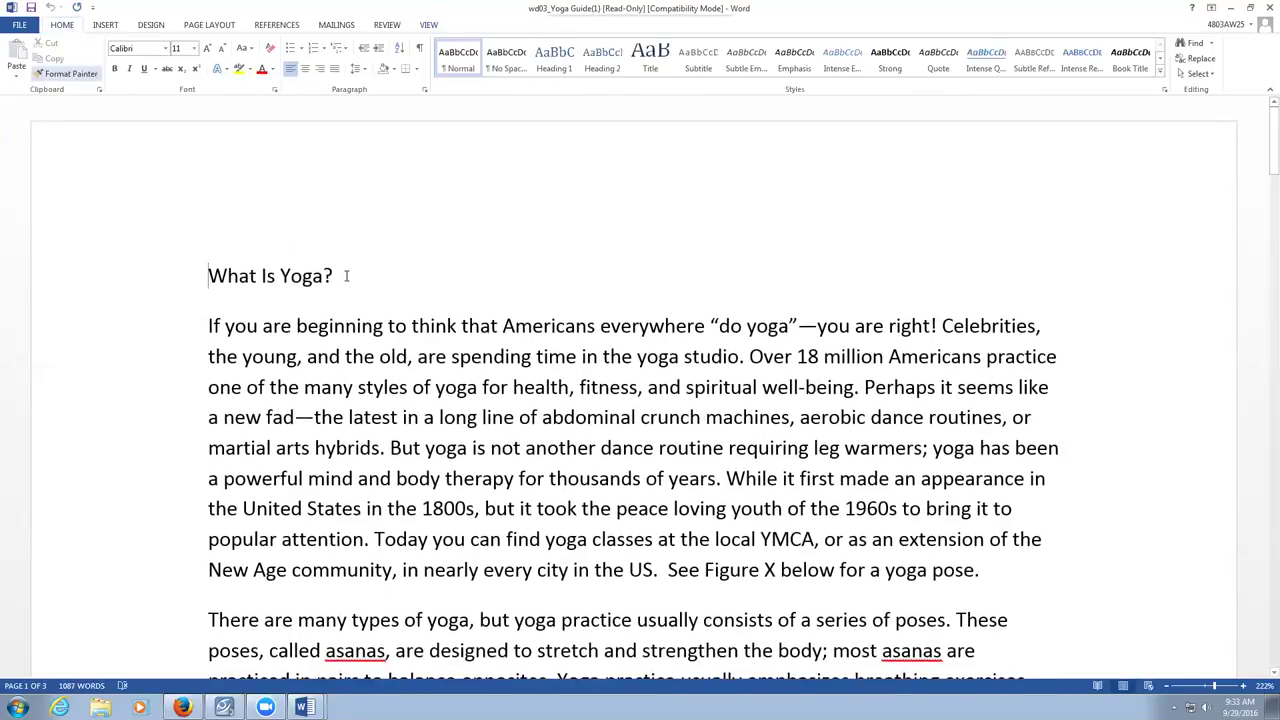
drag(346, 274, 208, 276)
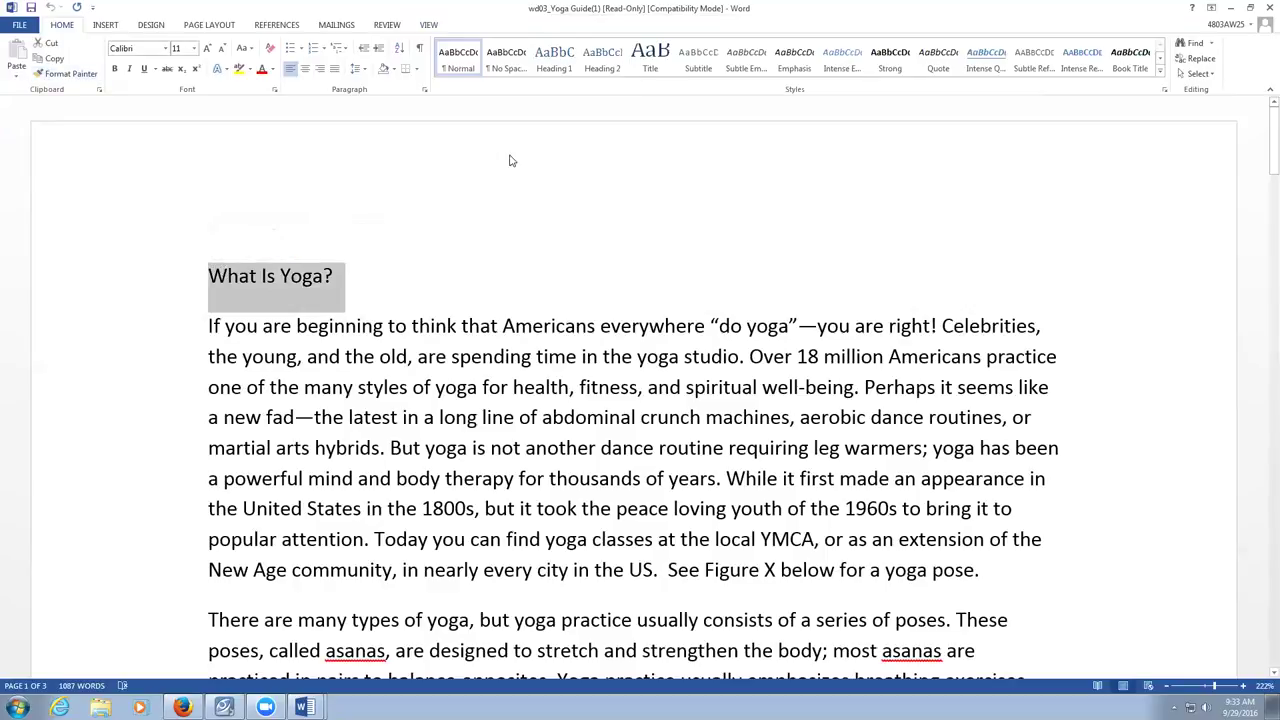
click(554, 60)
- Apply the Heading 2 style to the "History of Yoga" and "Benefits" lines
scroll(450, 328, down, 8)
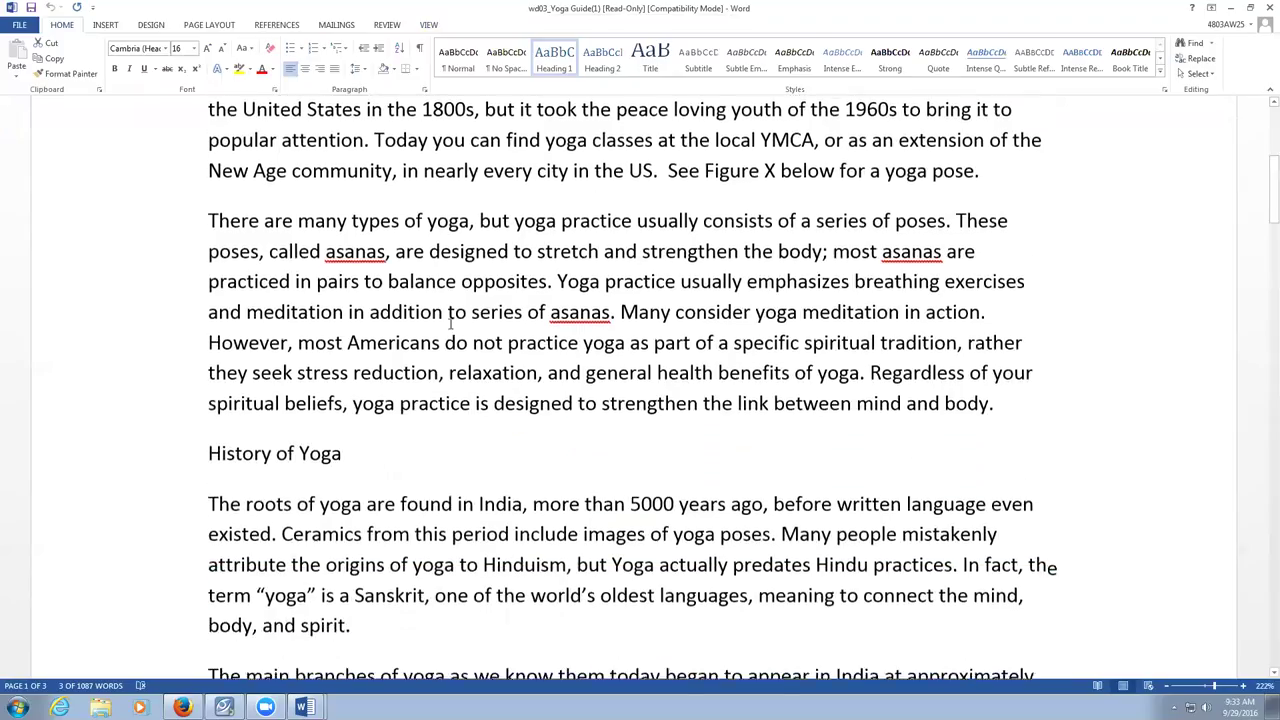
scroll(451, 322, up, 1)
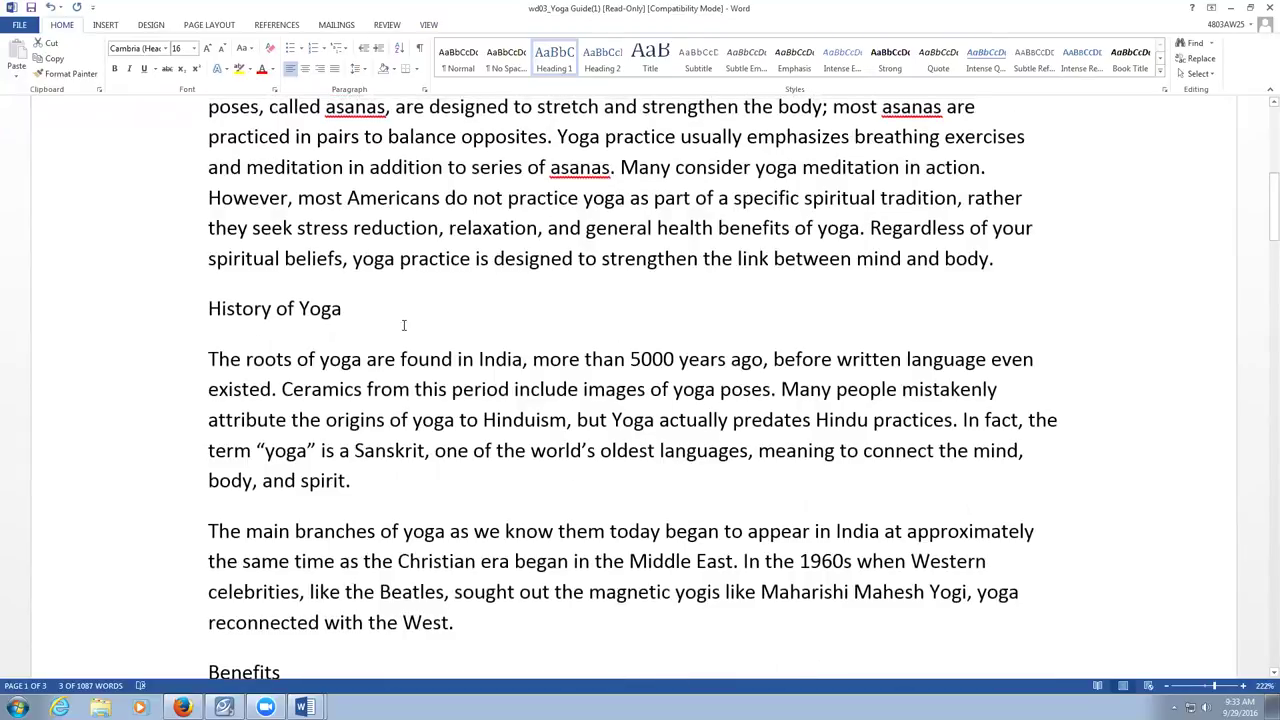
drag(356, 310, 208, 310)
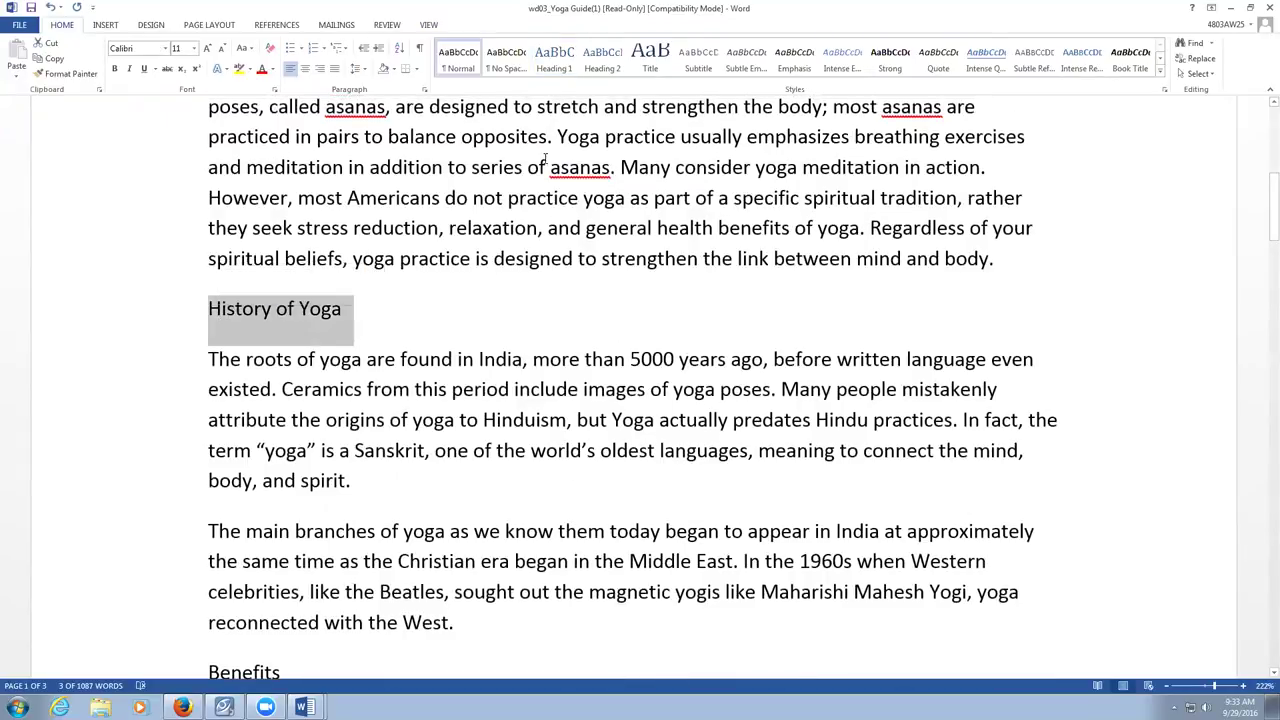
click(602, 60)
scroll(345, 580, down, 2)
drag(294, 517, 208, 517)
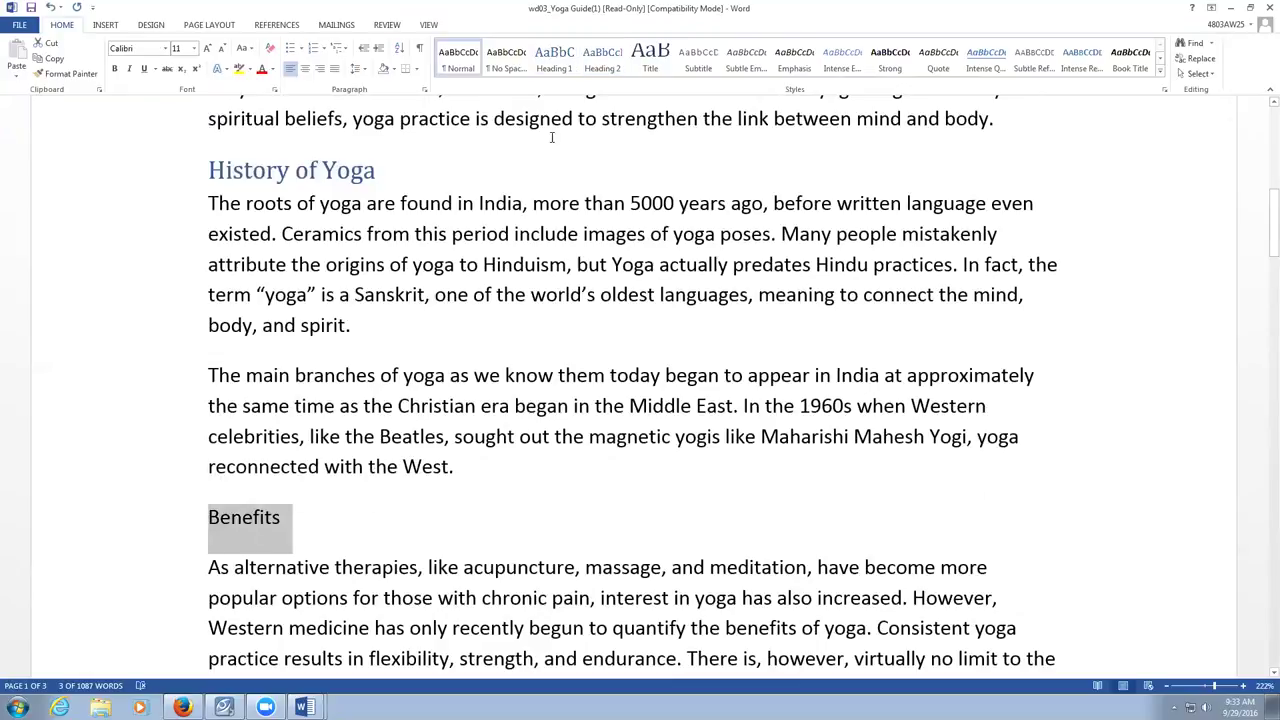
click(602, 60)
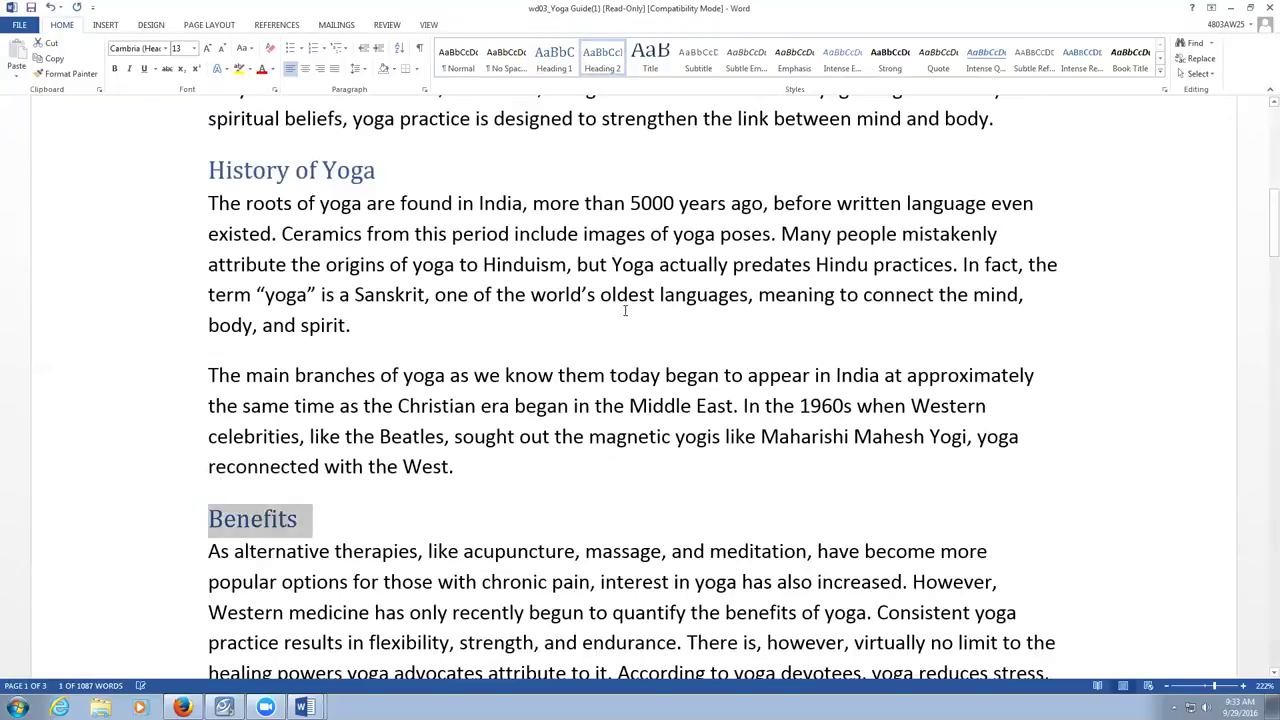
- Number the headings with the multilevel list format 1 Heading 1, 1.1 Heading 2, 1.1.1 Heading 3, starting from "What Is Yoga?"
scroll(631, 318, up, 5)
scroll(631, 318, up, 4)
scroll(625, 319, down, 6)
scroll(621, 320, down, 3)
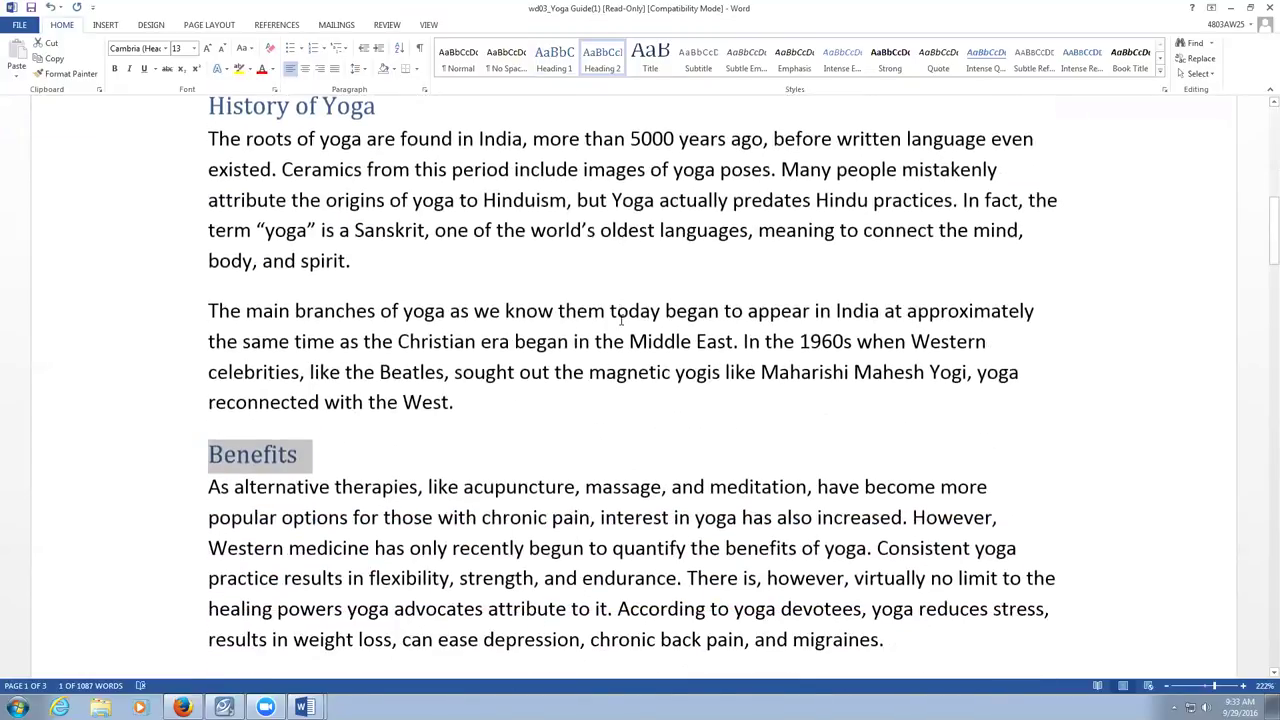
scroll(621, 320, up, 1)
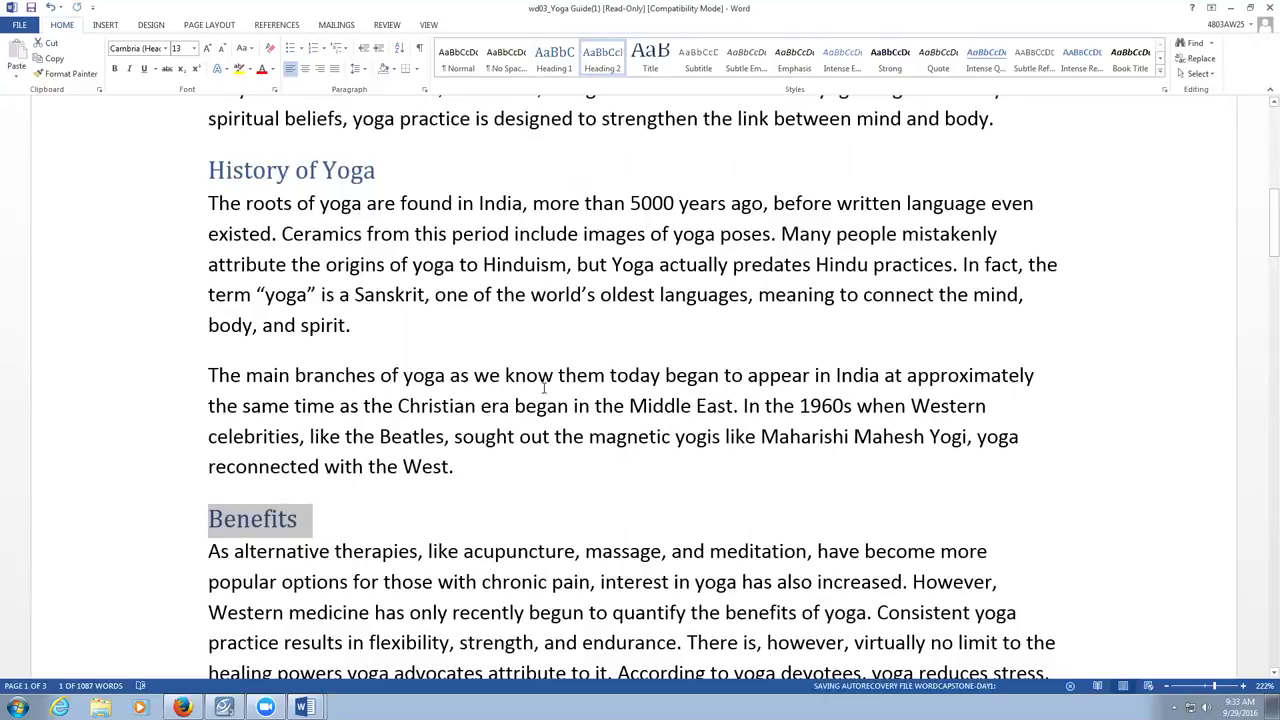
scroll(406, 314, up, 10)
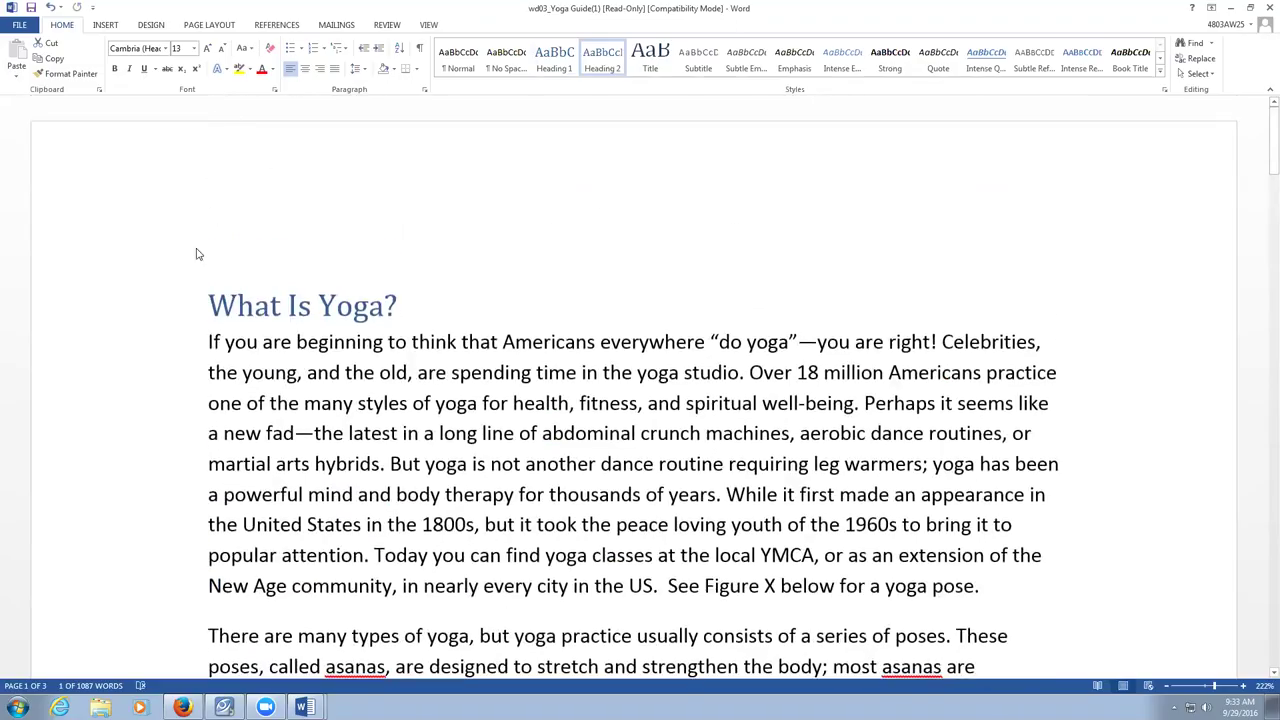
click(205, 295)
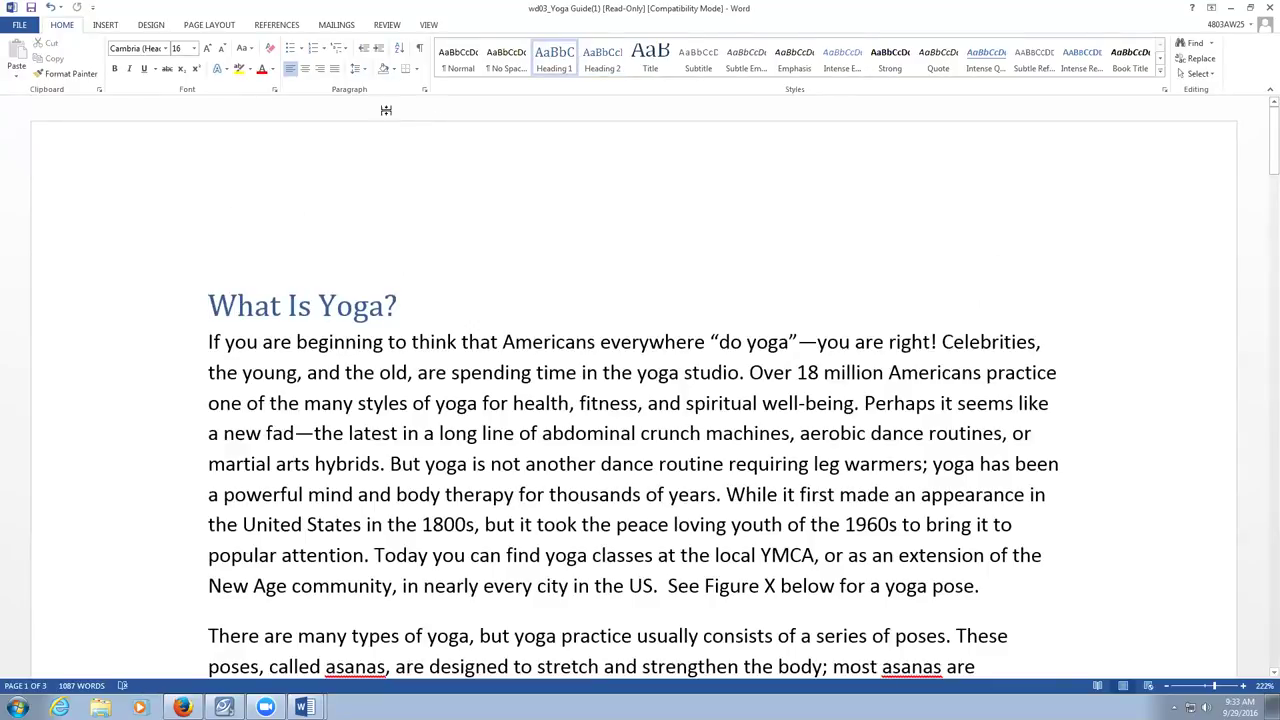
click(341, 50)
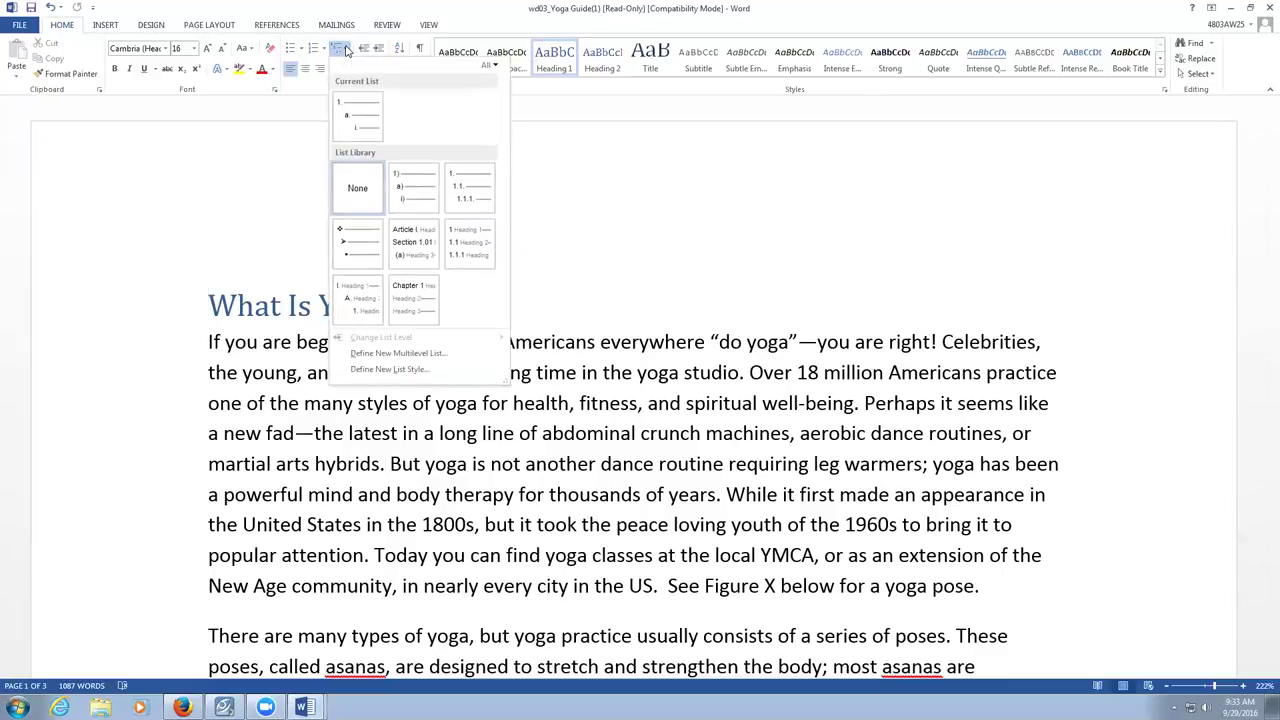
mouse_move(463, 250)
mouse_move(474, 183)
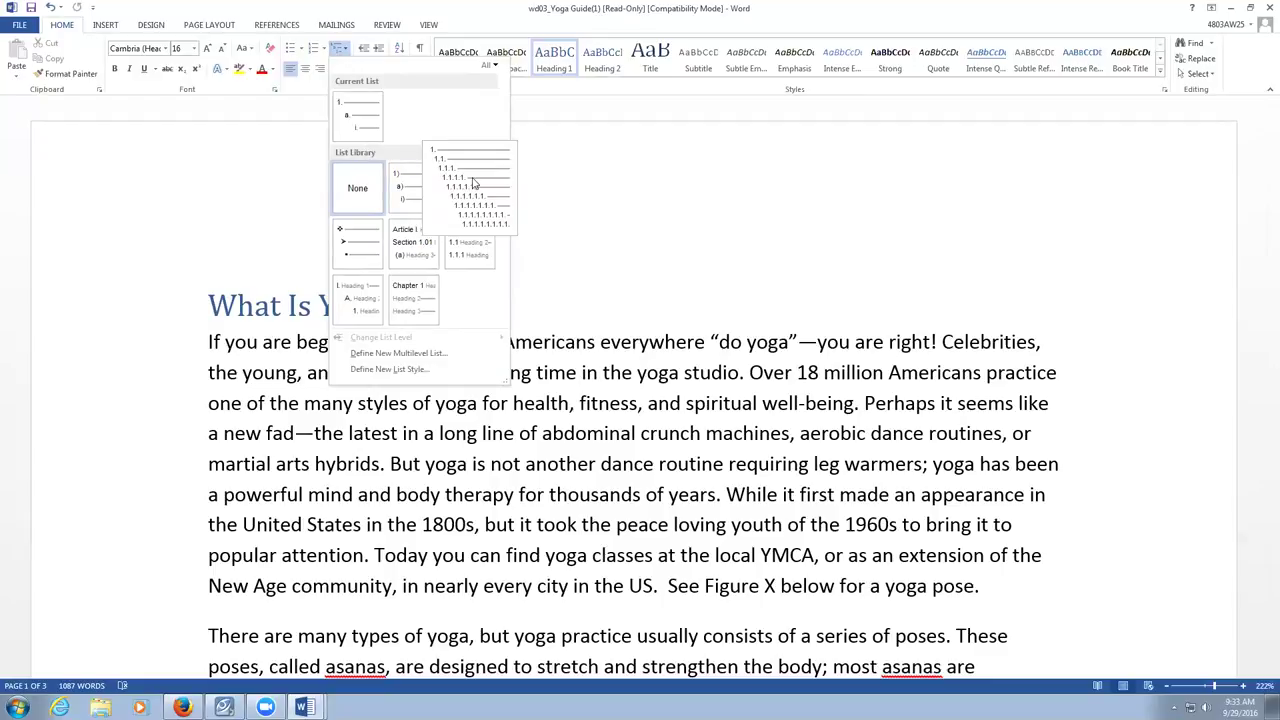
click(476, 243)
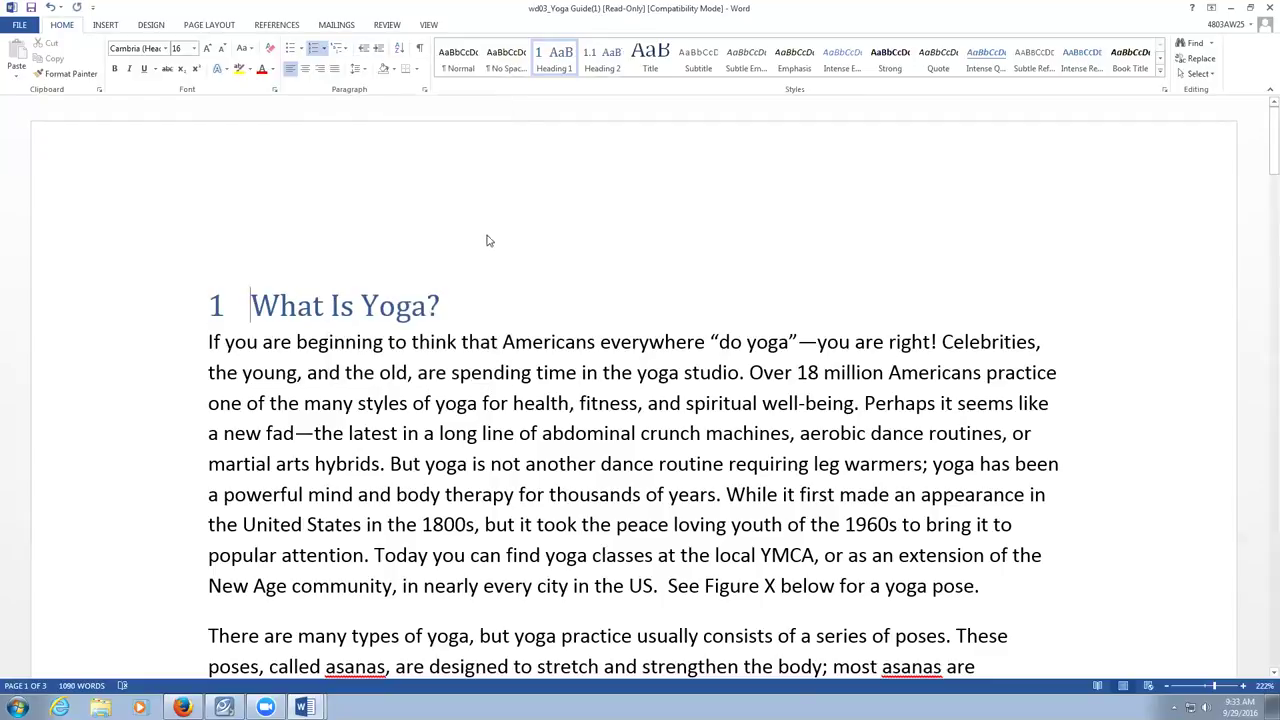
scroll(474, 245, down, 10)
scroll(486, 236, up, 3)
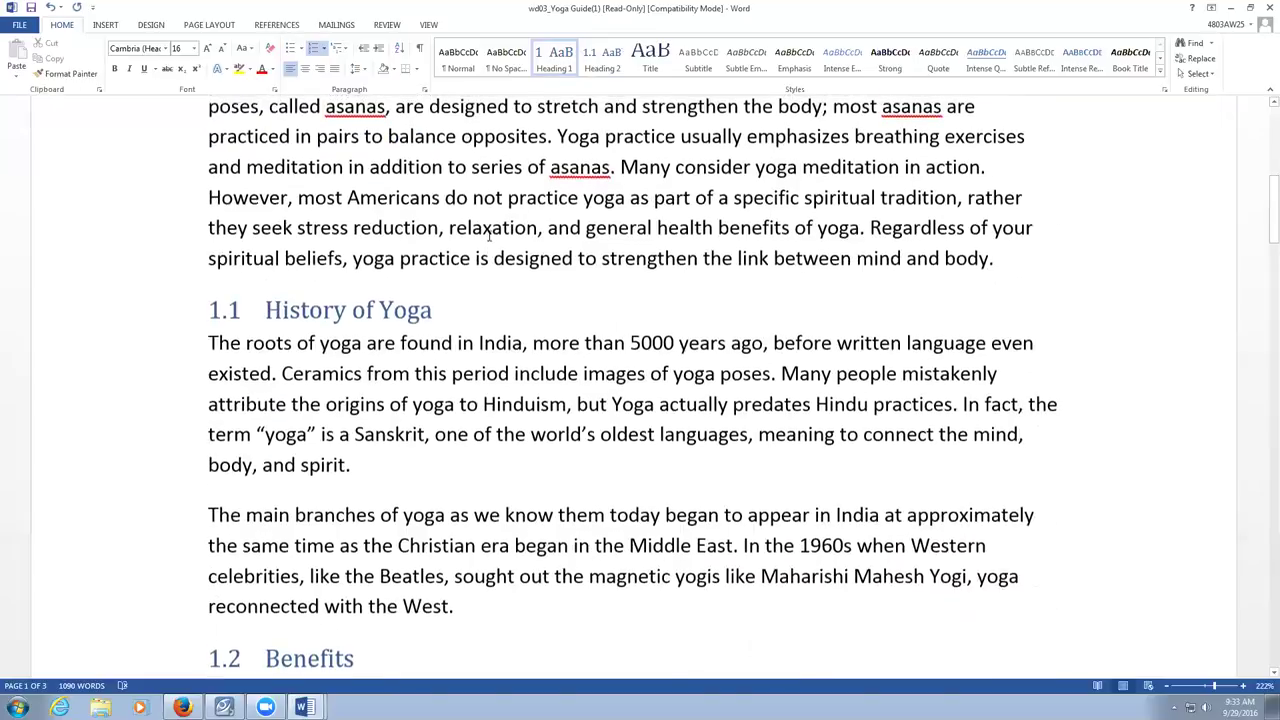
- Reapply the multilevel list format 1 Heading 1, 1.1 Heading 2, 1.1.1 Heading 3 to the "What Is Yoga?" heading
scroll(486, 238, up, 4)
scroll(486, 238, up, 4)
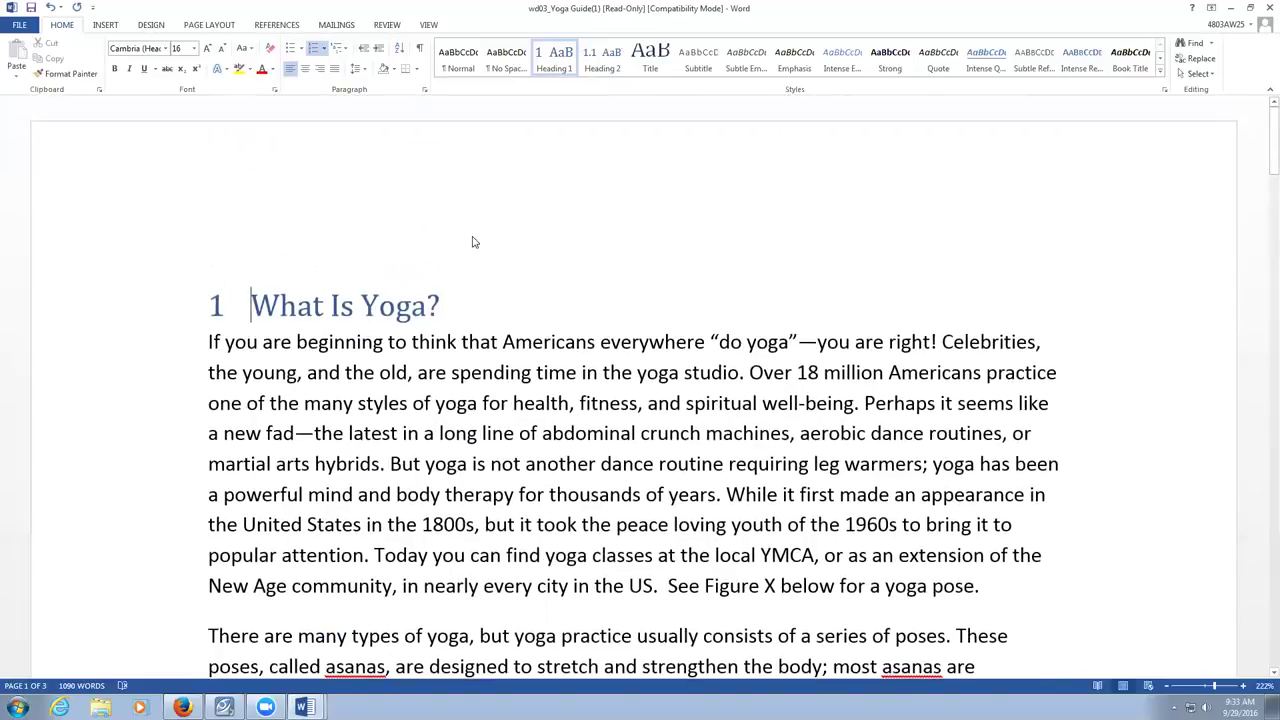
scroll(474, 242, down, 9)
scroll(474, 238, down, 8)
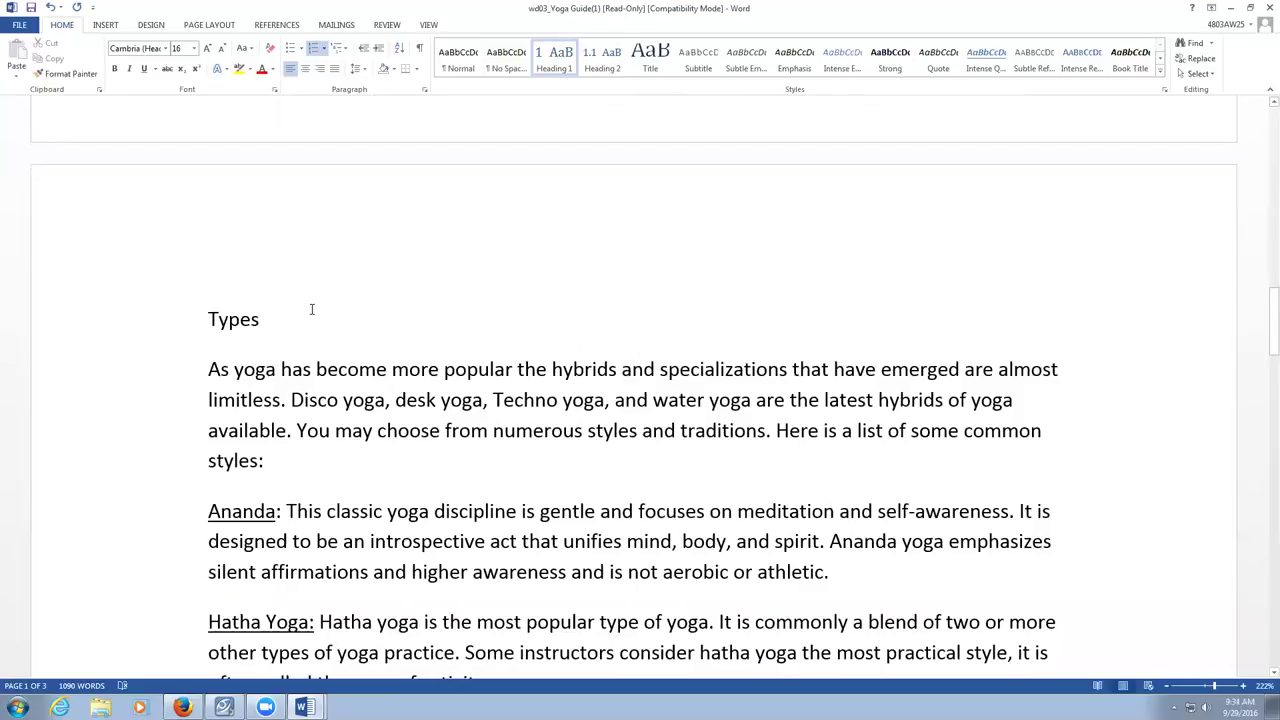
scroll(299, 306, up, 5)
scroll(299, 306, up, 10)
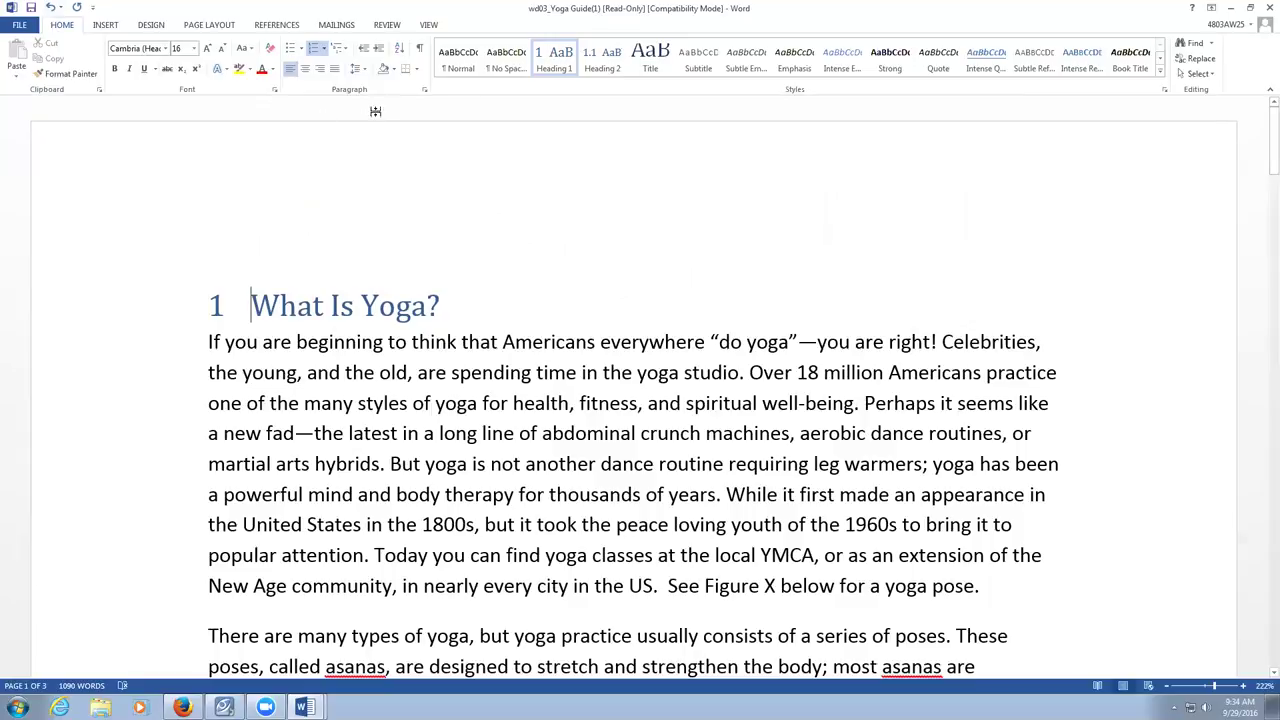
click(322, 49)
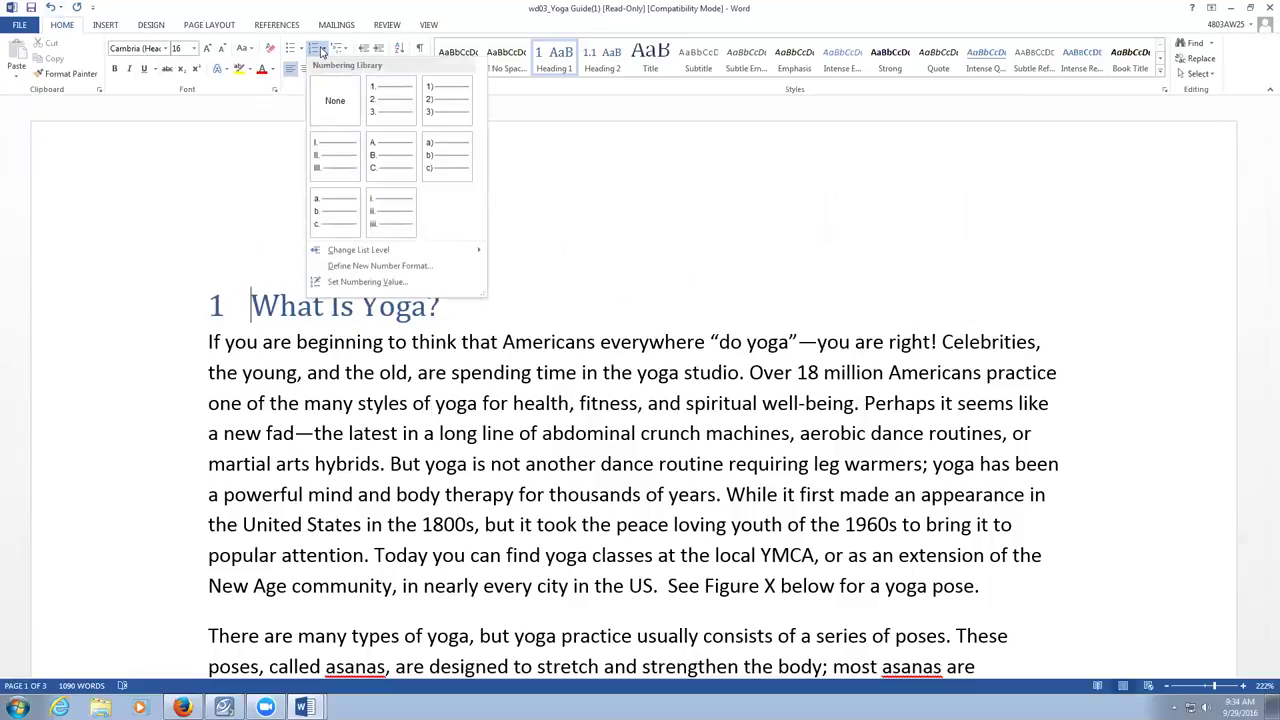
click(345, 50)
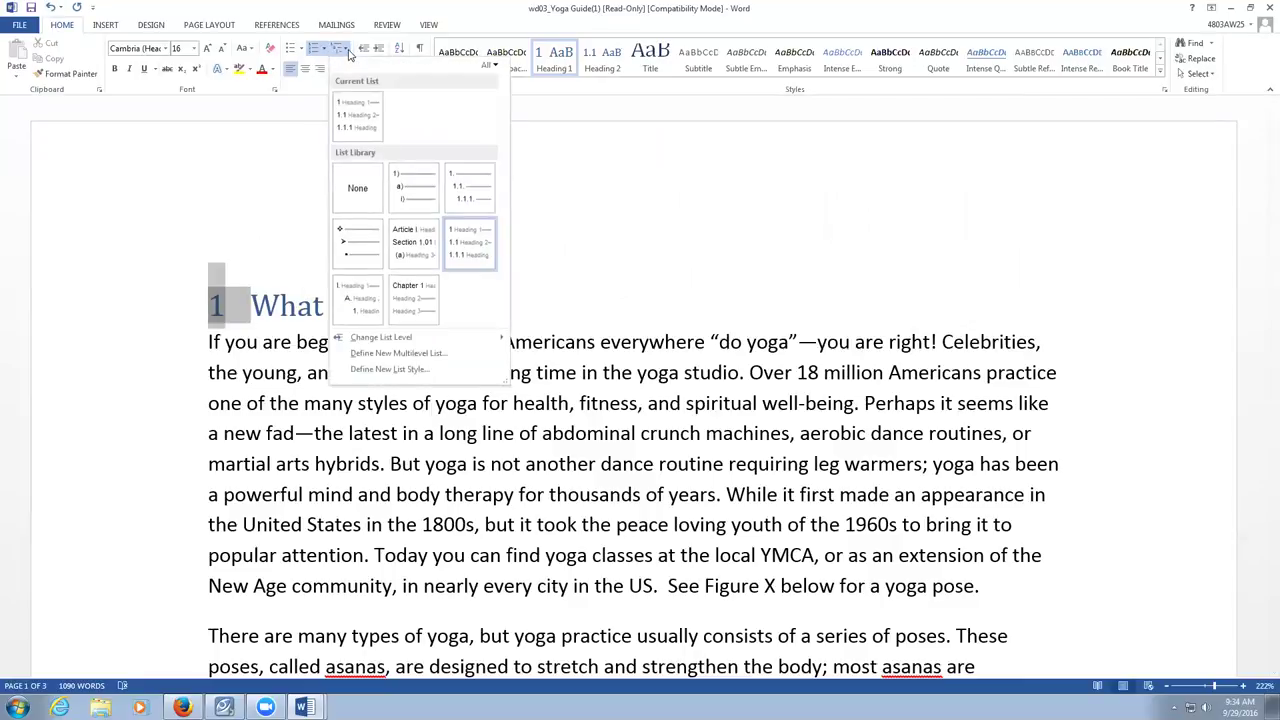
mouse_move(402, 198)
mouse_move(472, 244)
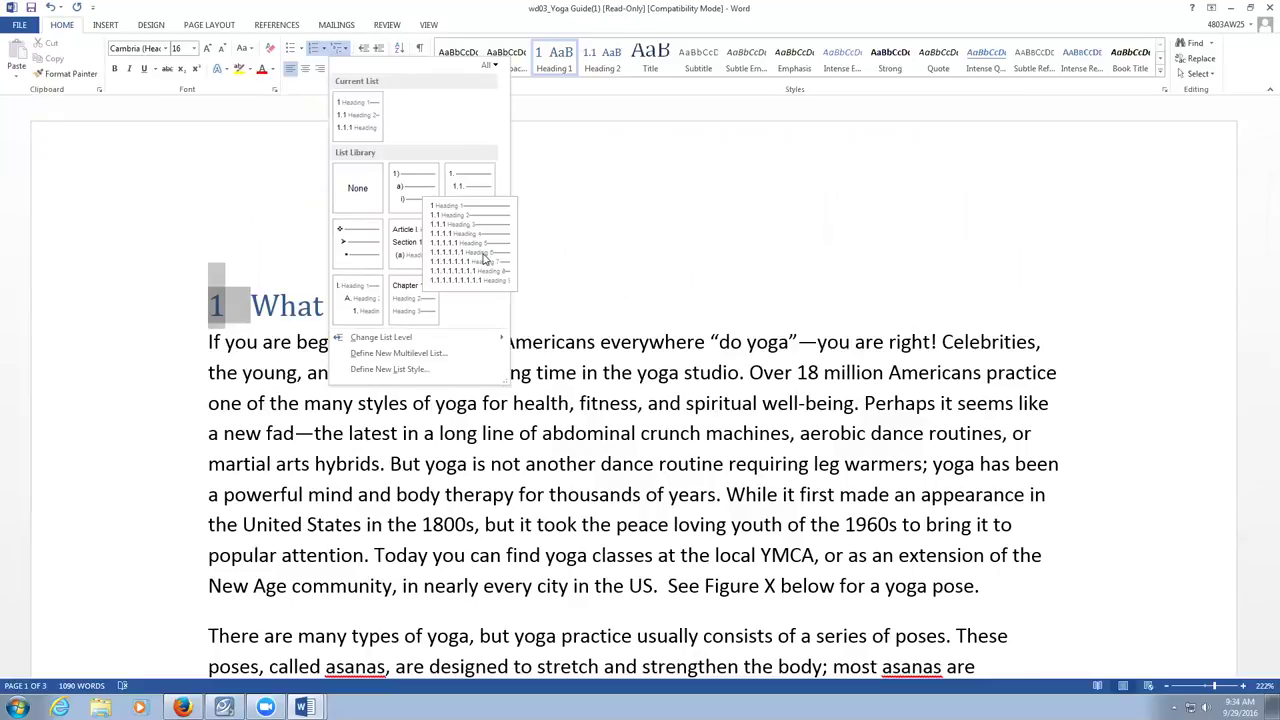
click(484, 258)
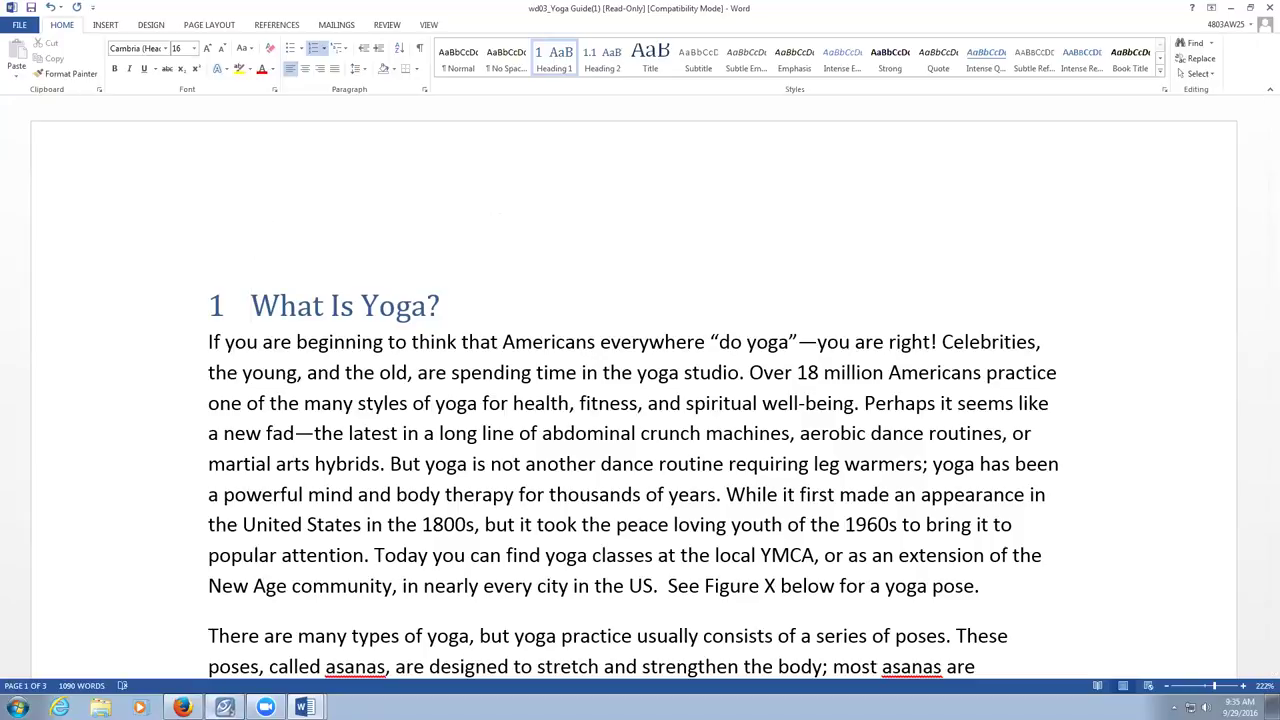
- Start the class screen demo in Netop Vision Pro and return to the Yoga guide in Word
key(alt+Tab)
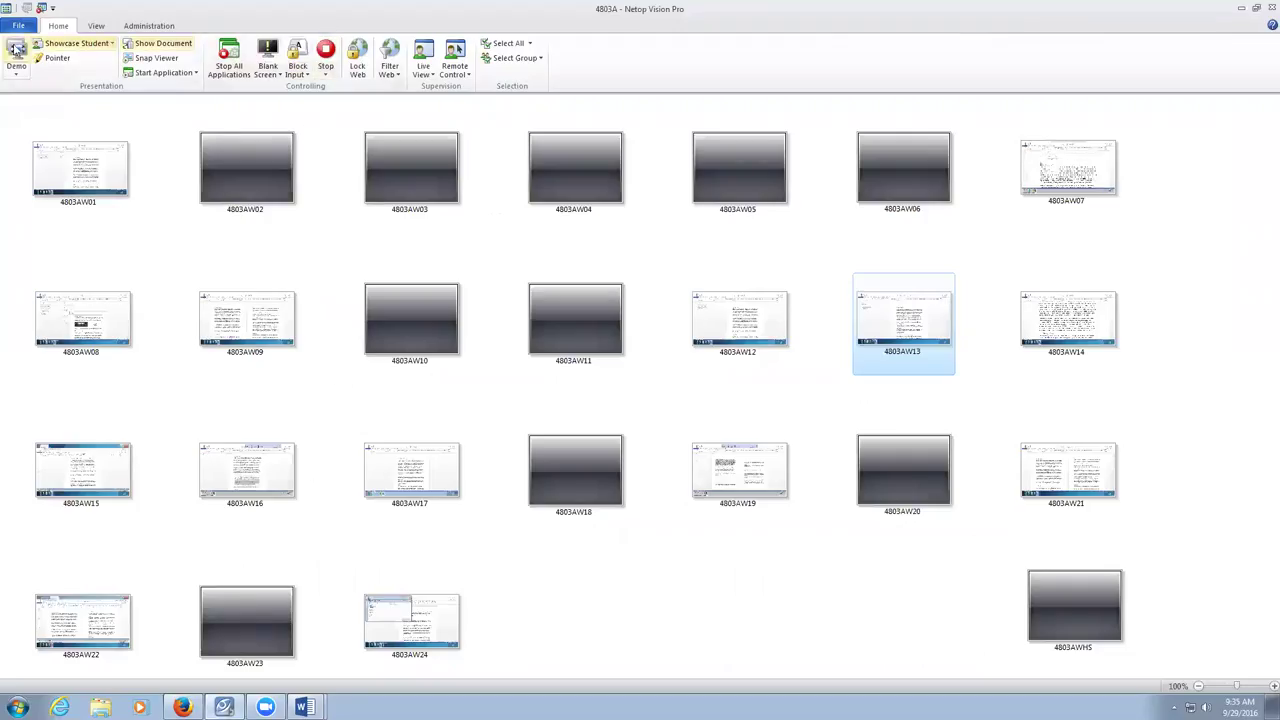
click(16, 50)
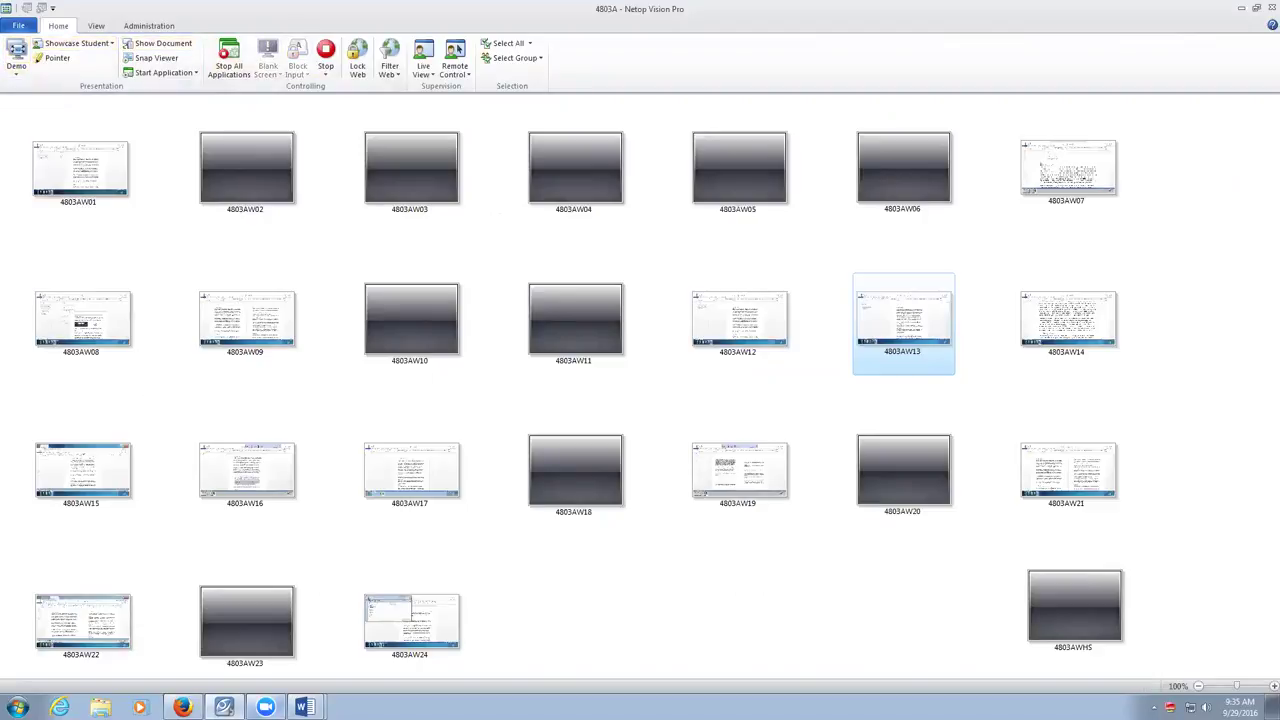
mouse_move(305, 707)
click(300, 675)
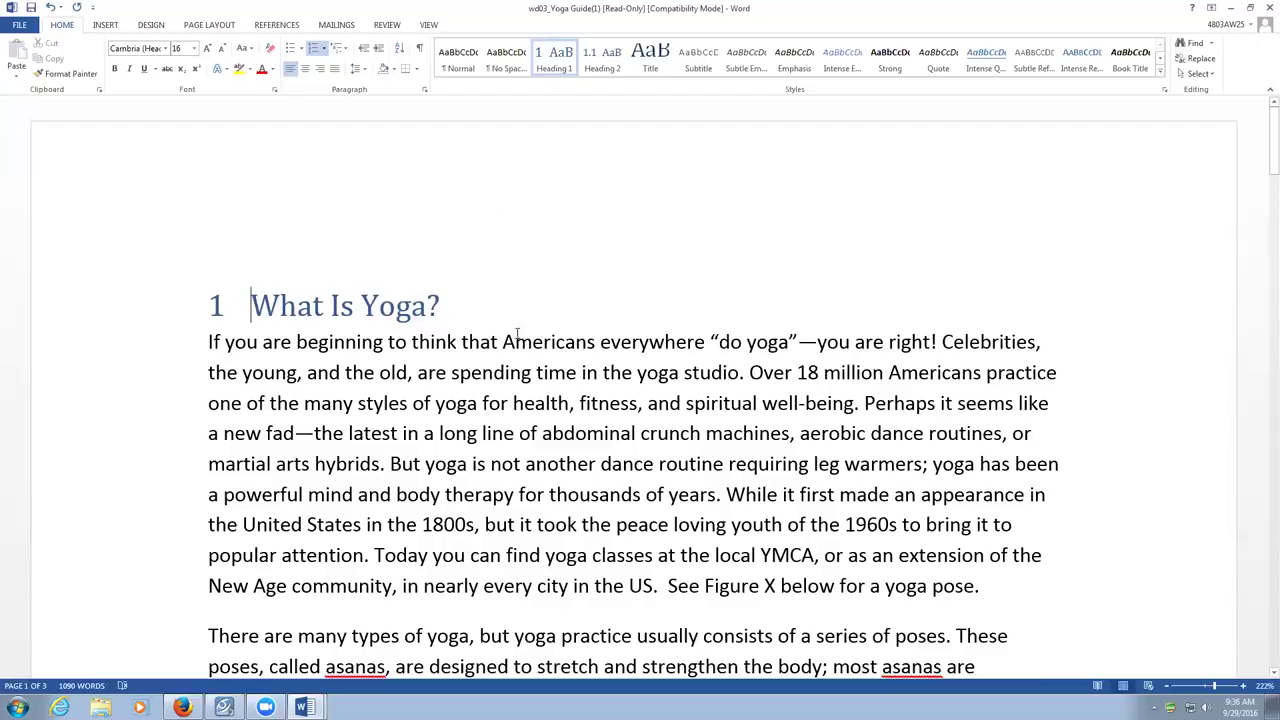
- Apply the Banded theme to the Yoga guide after previewing the available document themes on its headings
click(151, 25)
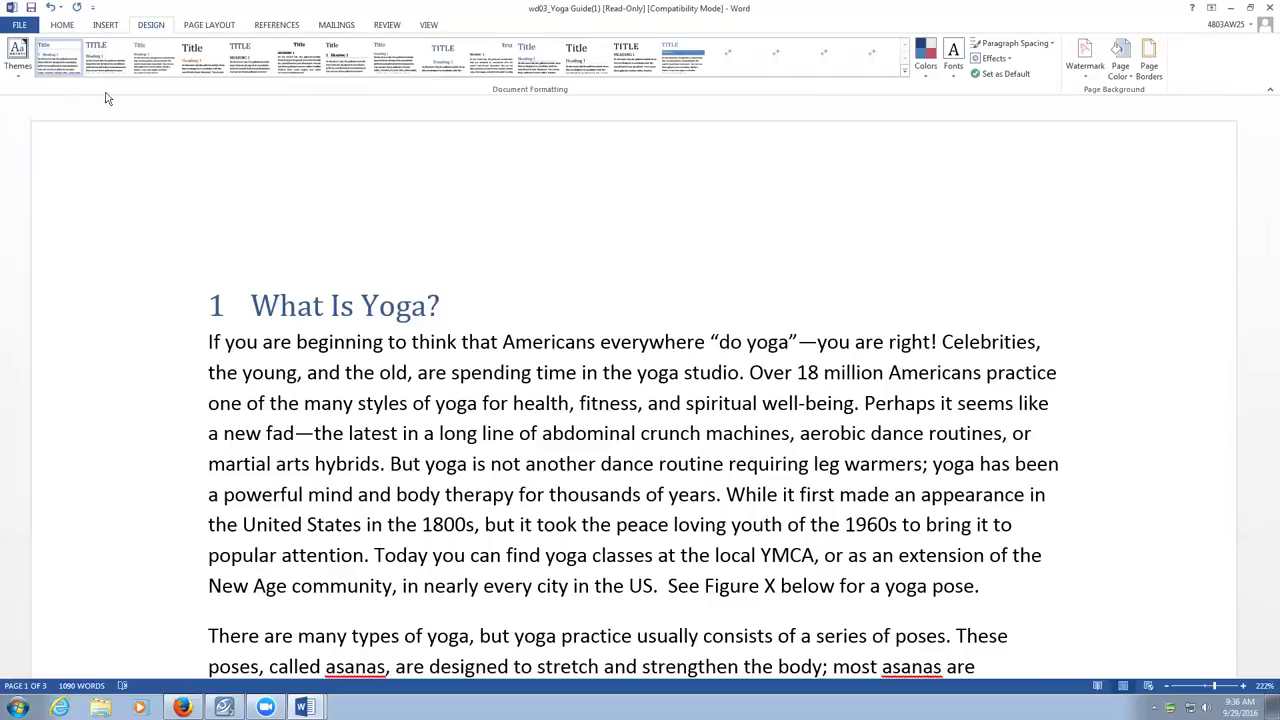
click(17, 57)
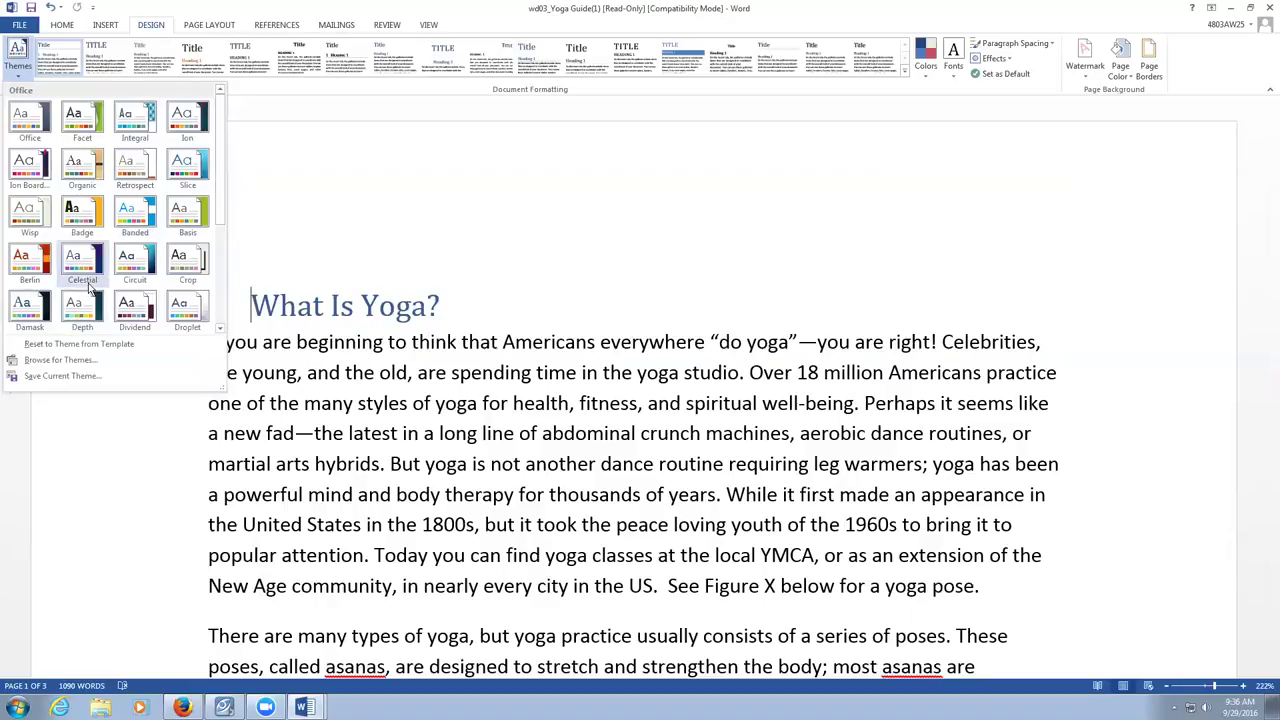
scroll(148, 313, down, 3)
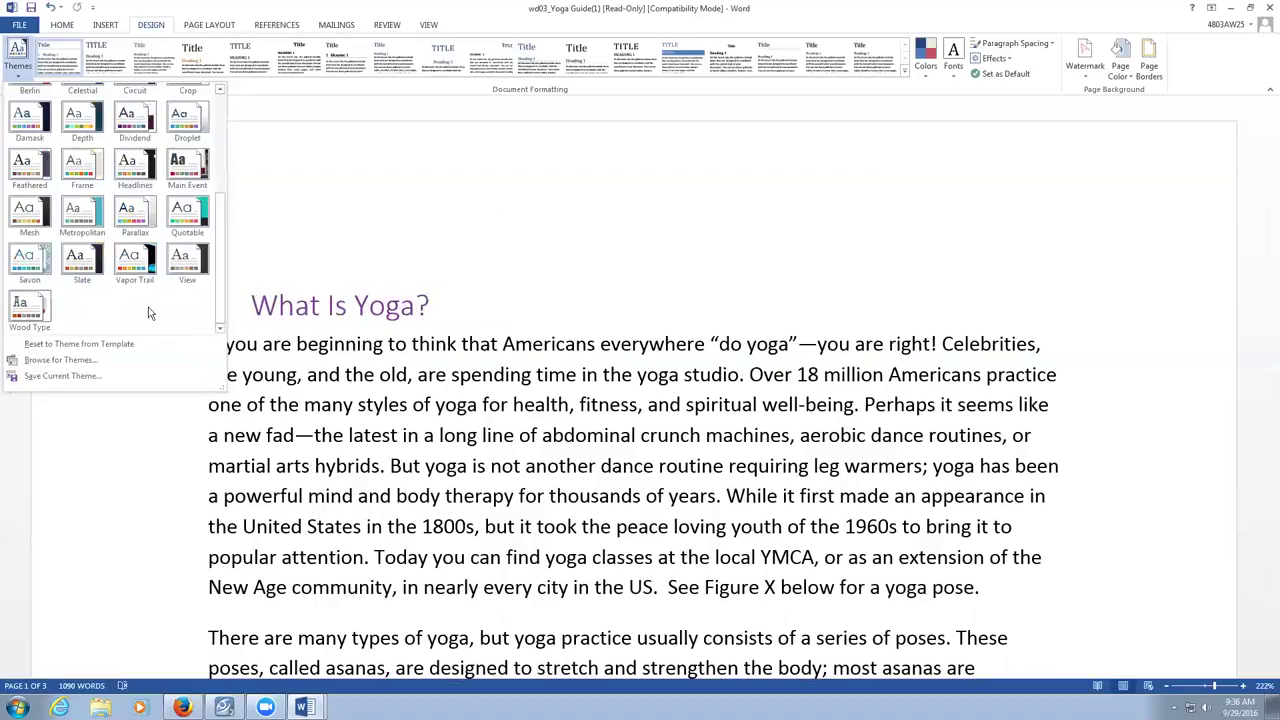
click(482, 474)
scroll(482, 474, down, 6)
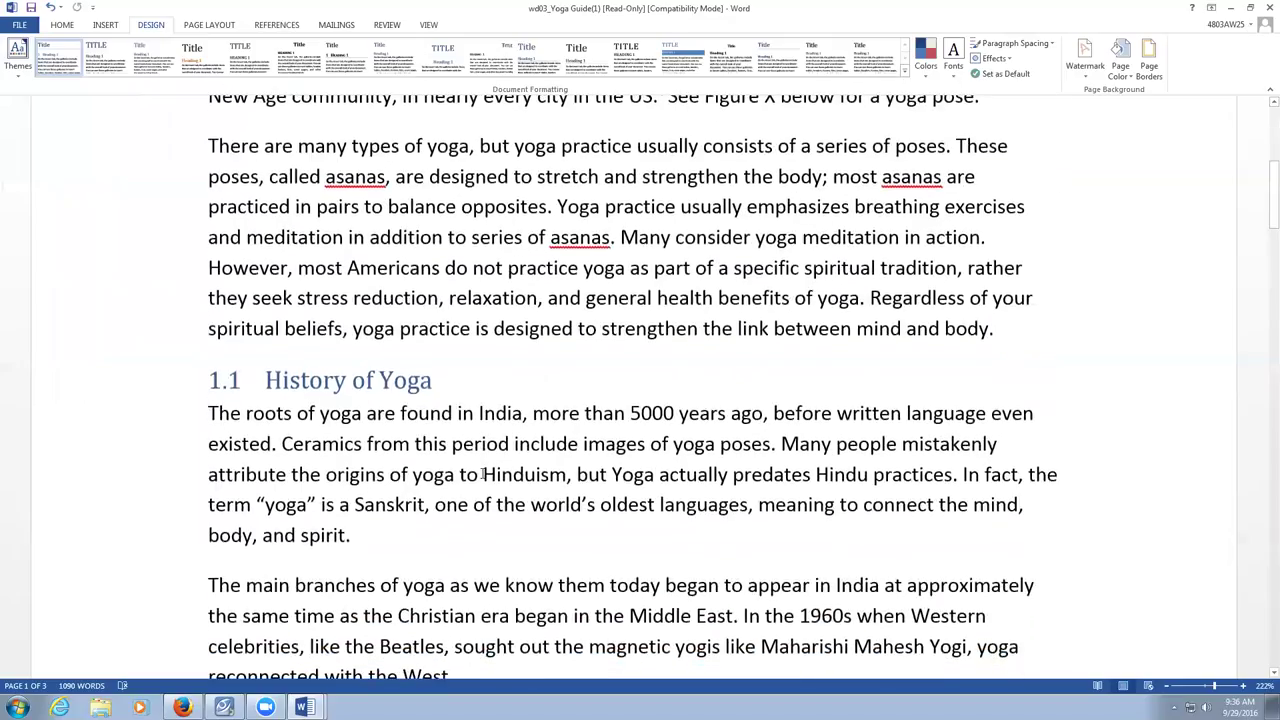
scroll(482, 476, up, 3)
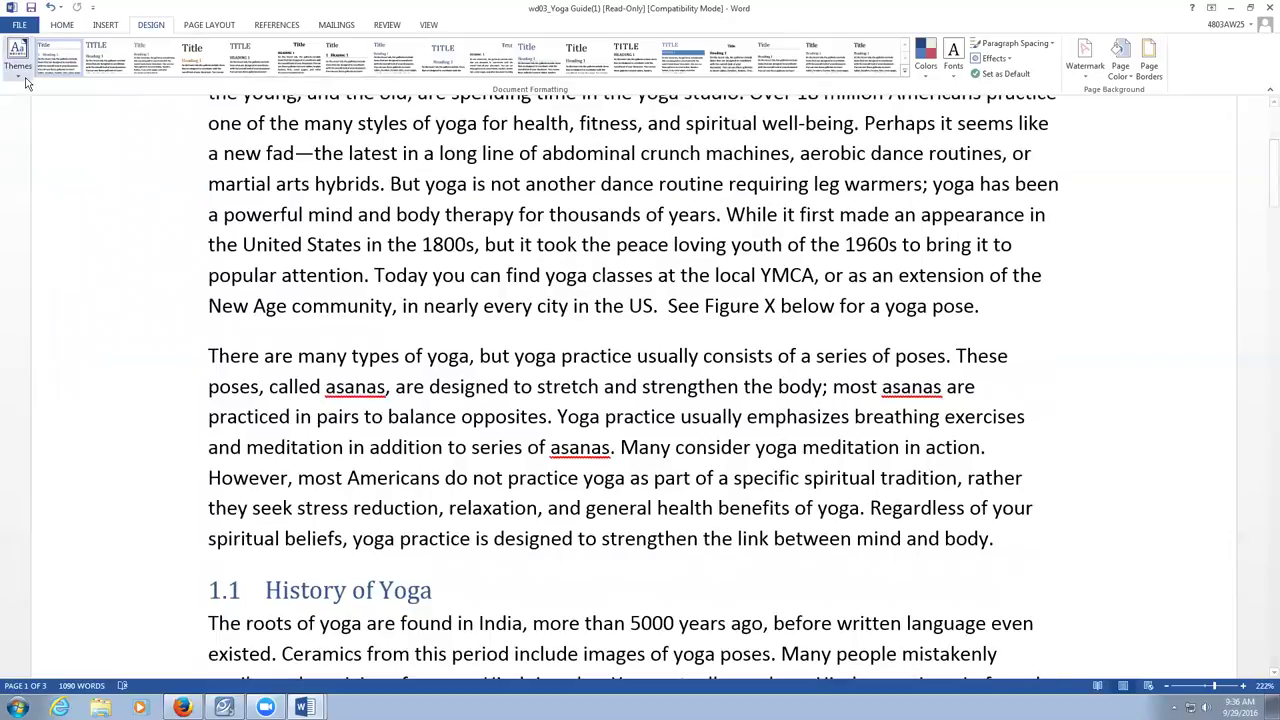
click(19, 62)
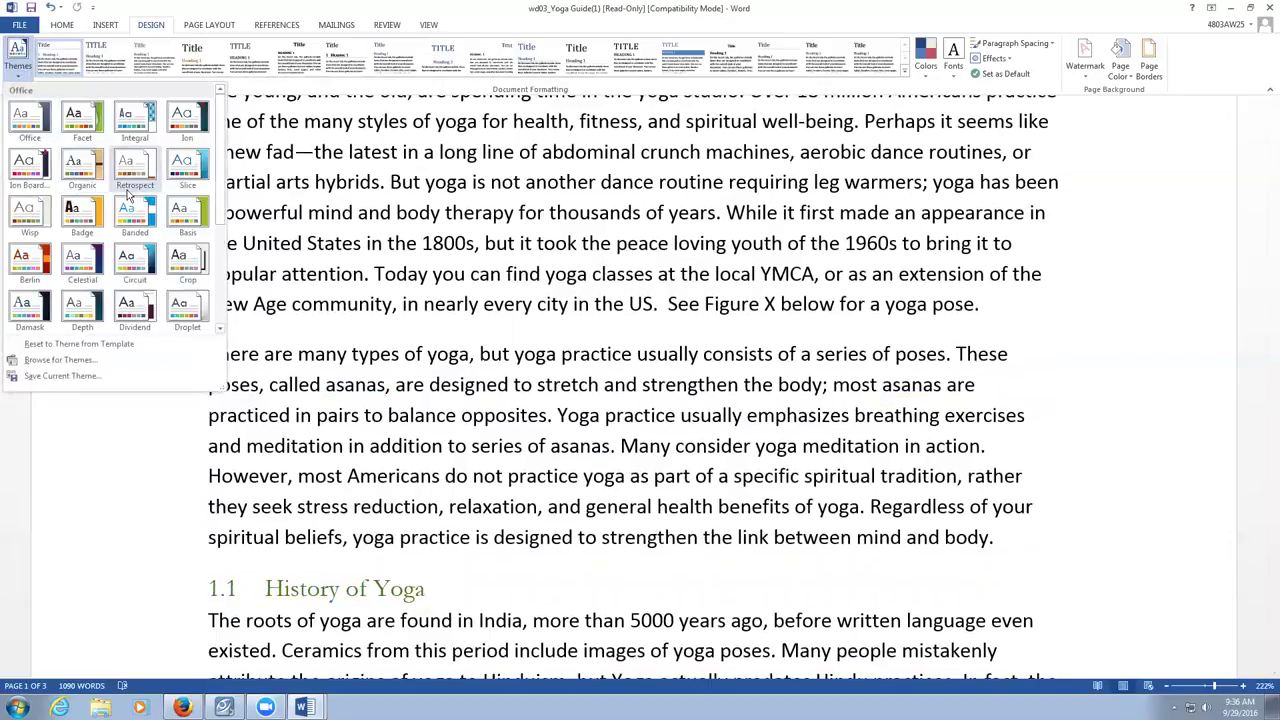
click(138, 230)
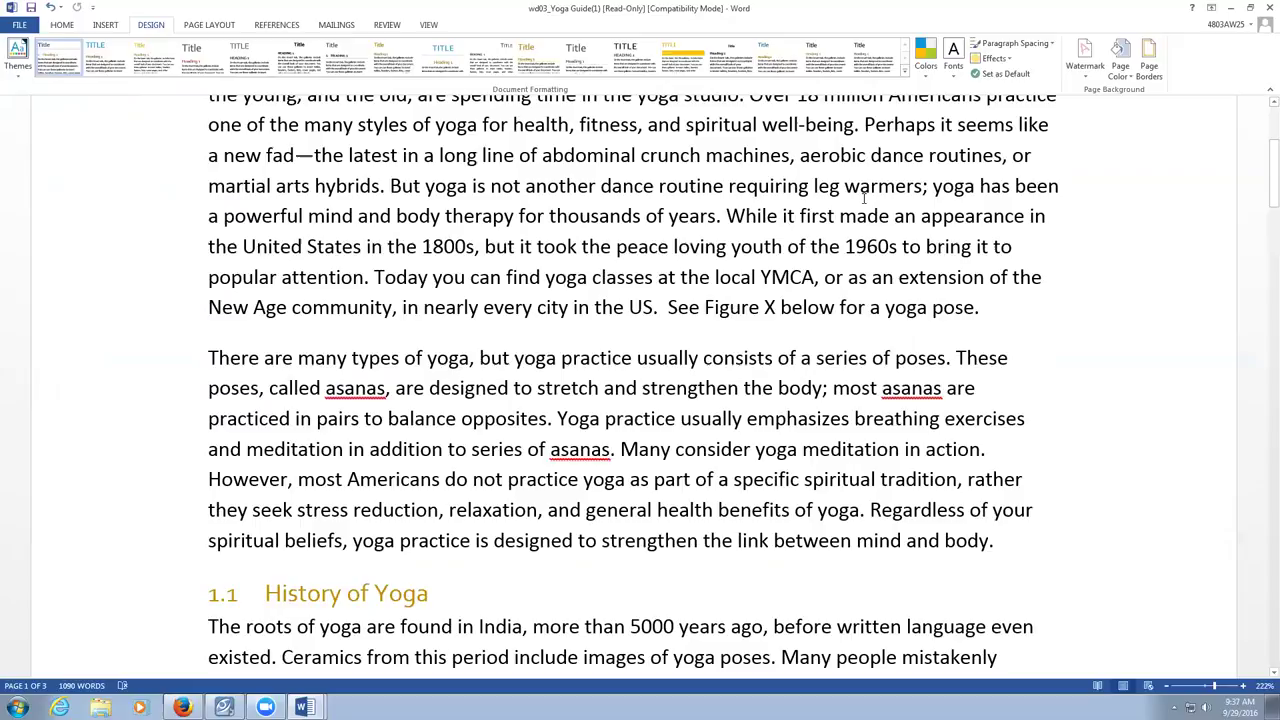
- Change the Yoga guide's theme colors to a different built-in color set
click(929, 68)
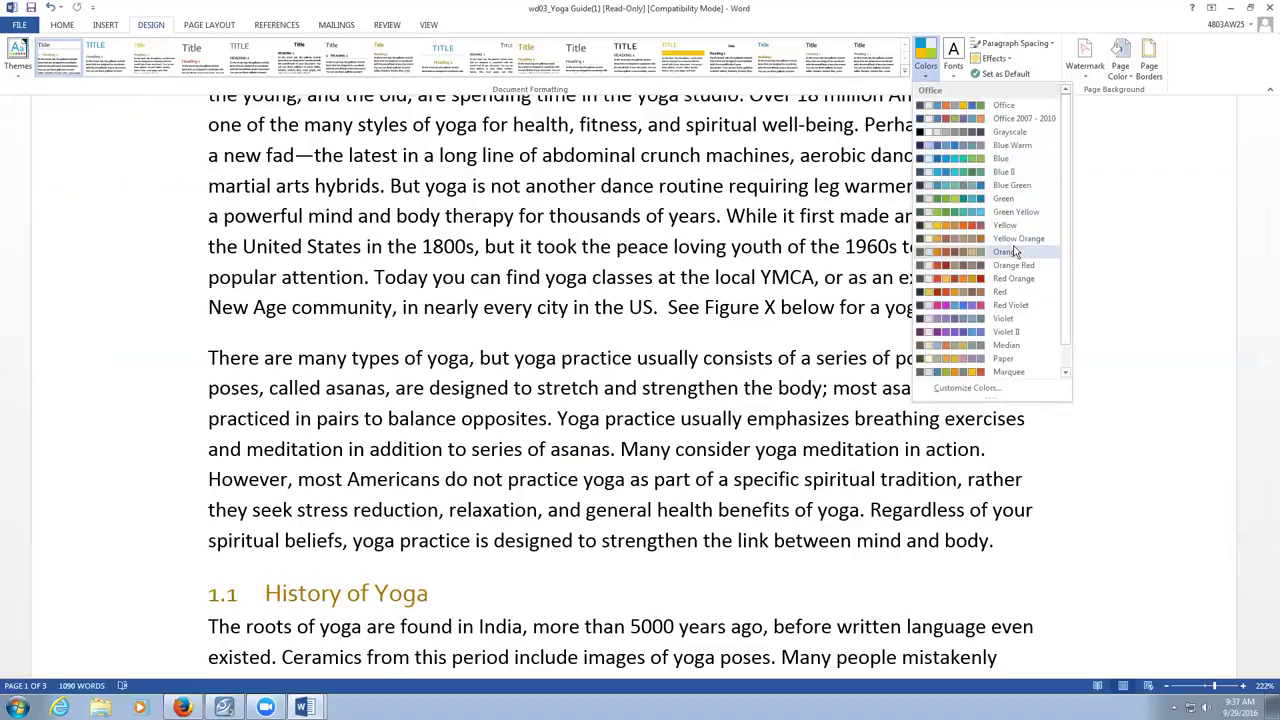
scroll(1016, 277, down, 1)
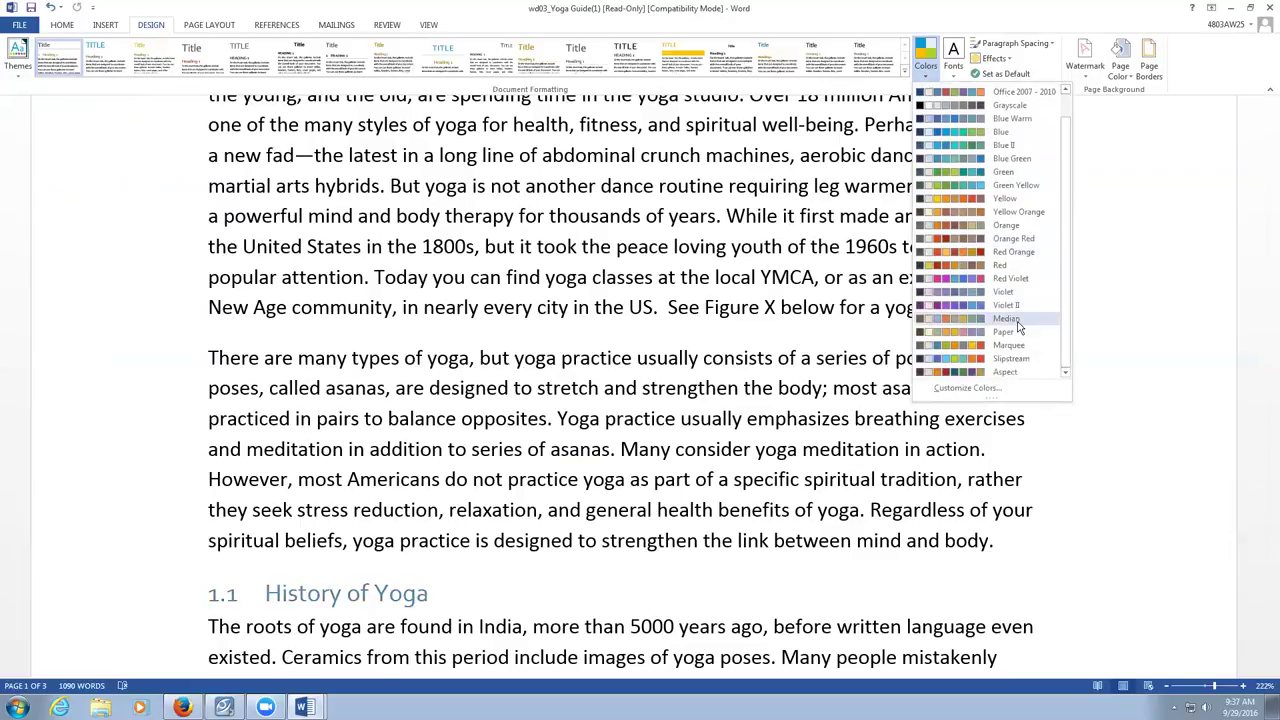
click(1019, 333)
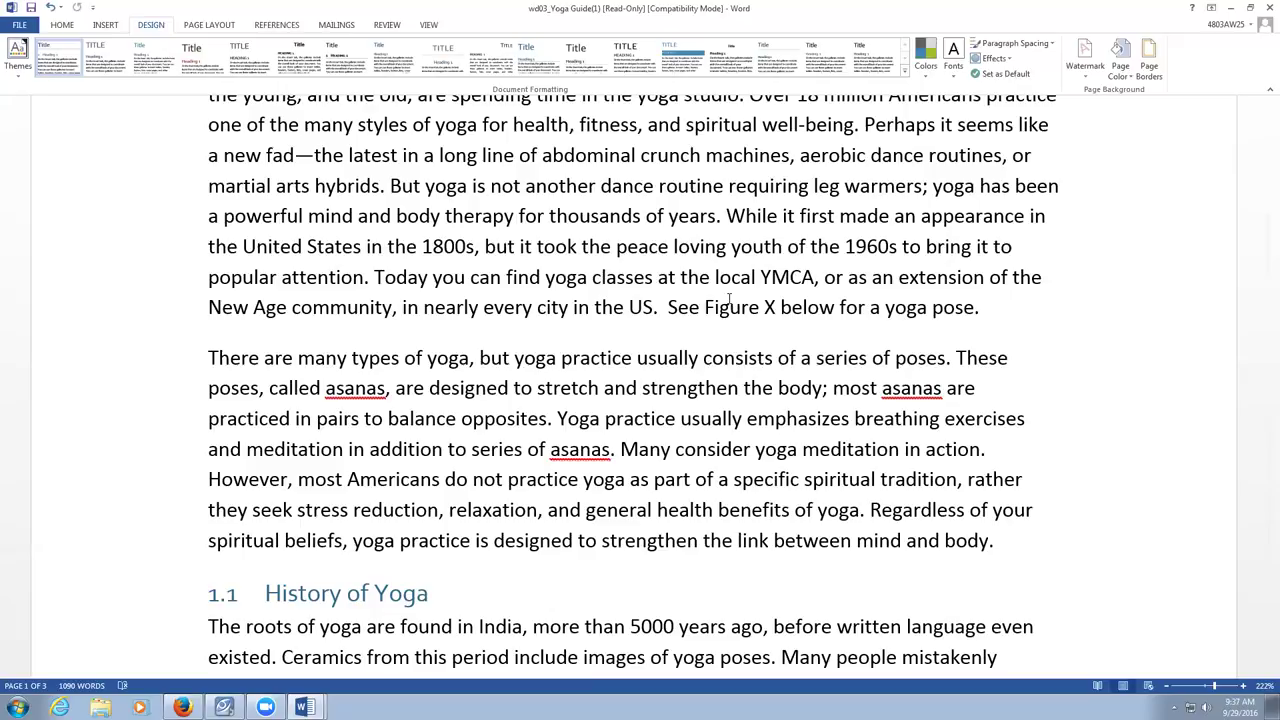
- Save the current theme as a custom theme named with the instructor's first name plus "Theme", and check it in the theme list
click(17, 52)
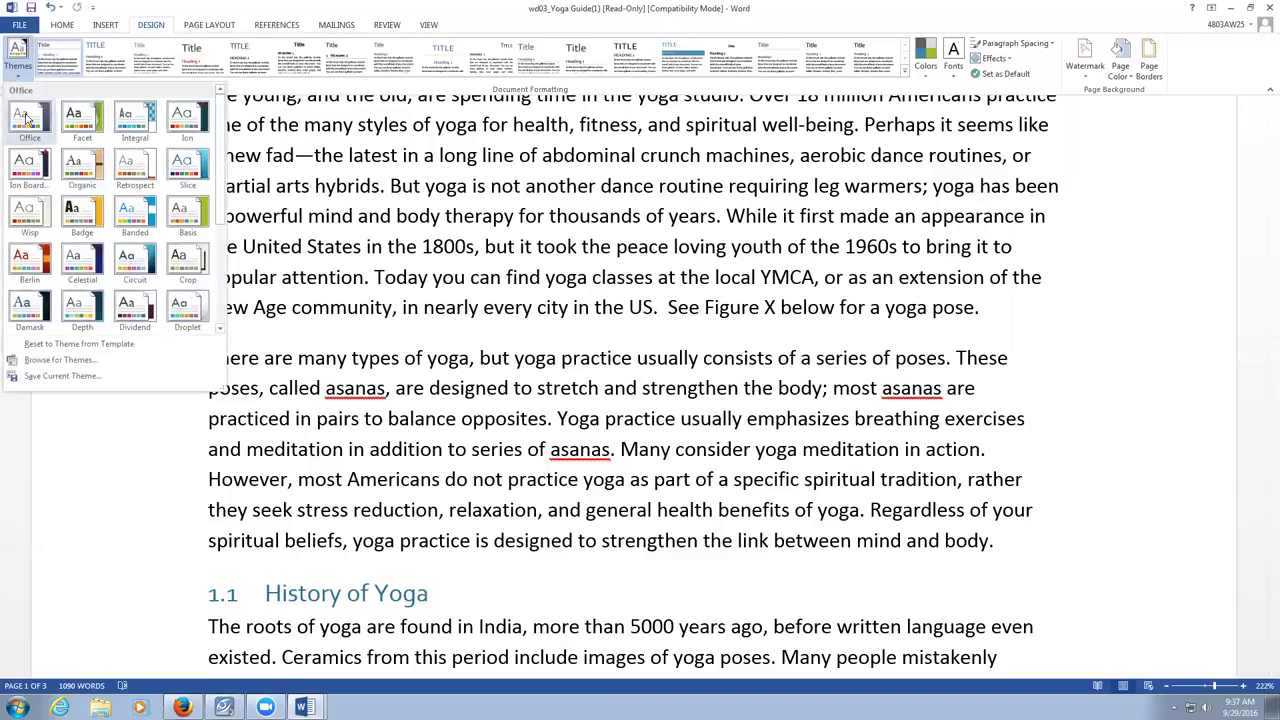
click(88, 373)
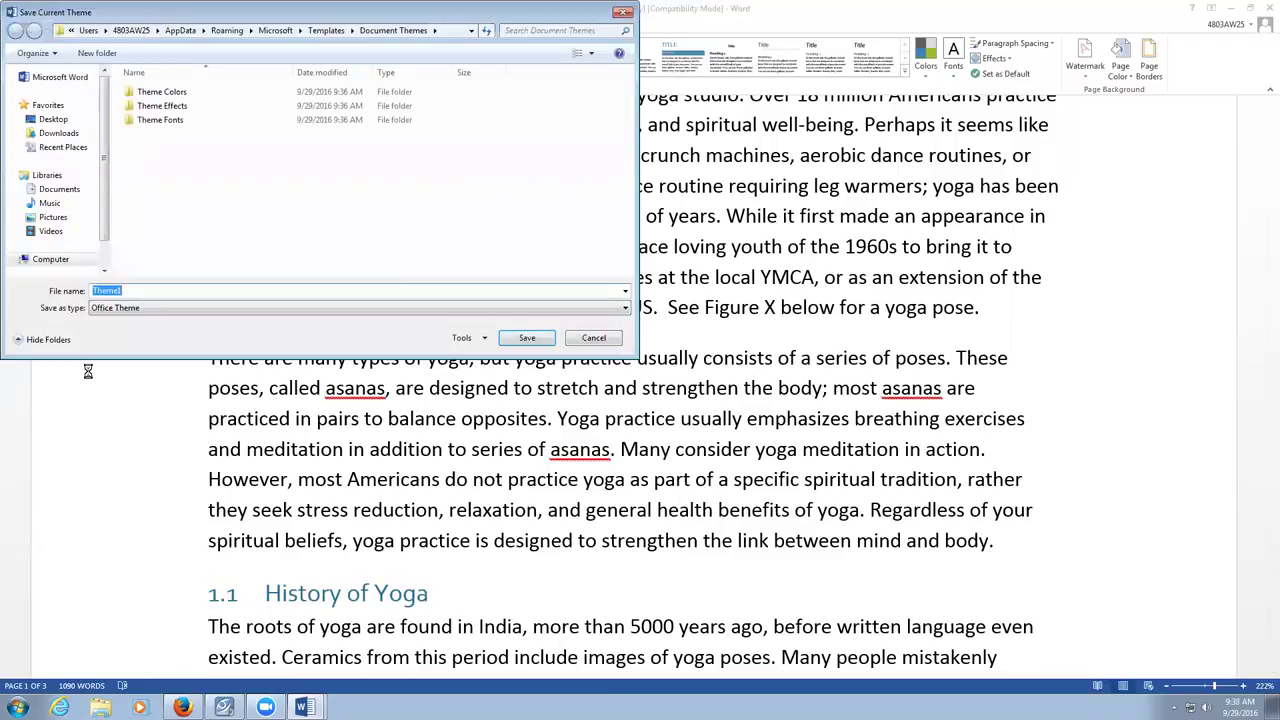
text(RicksTheme)
click(527, 337)
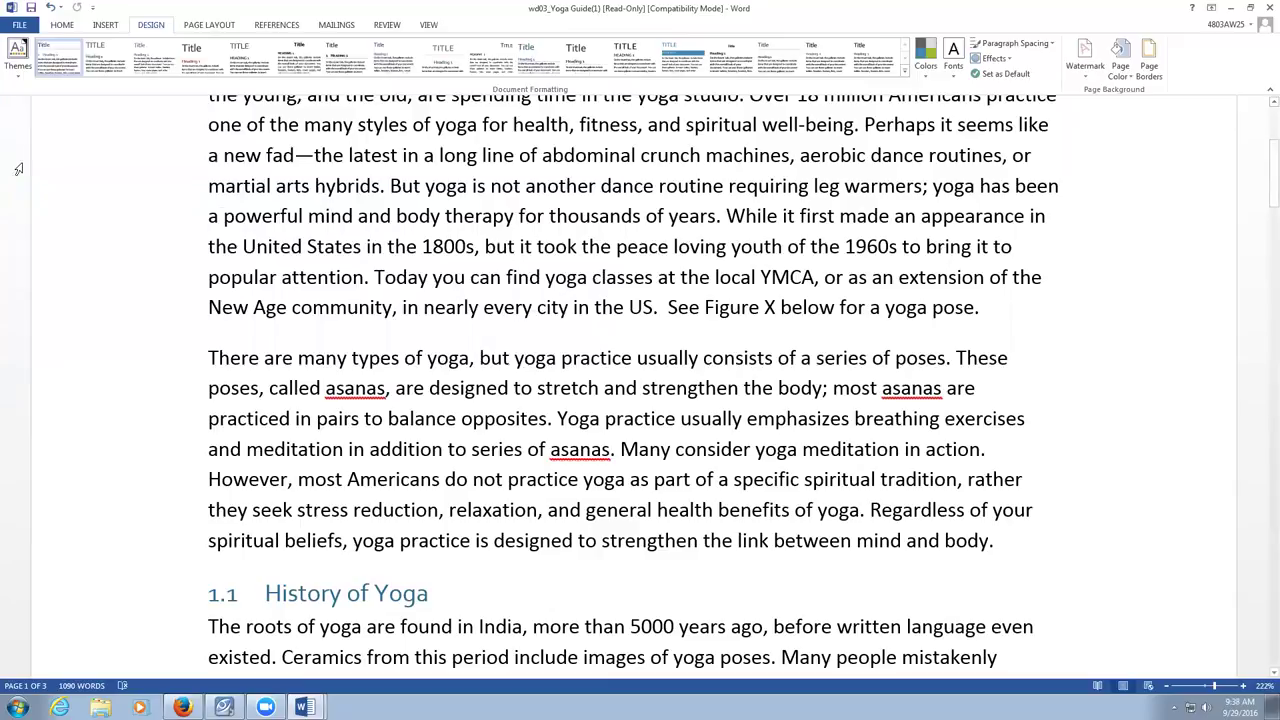
click(18, 60)
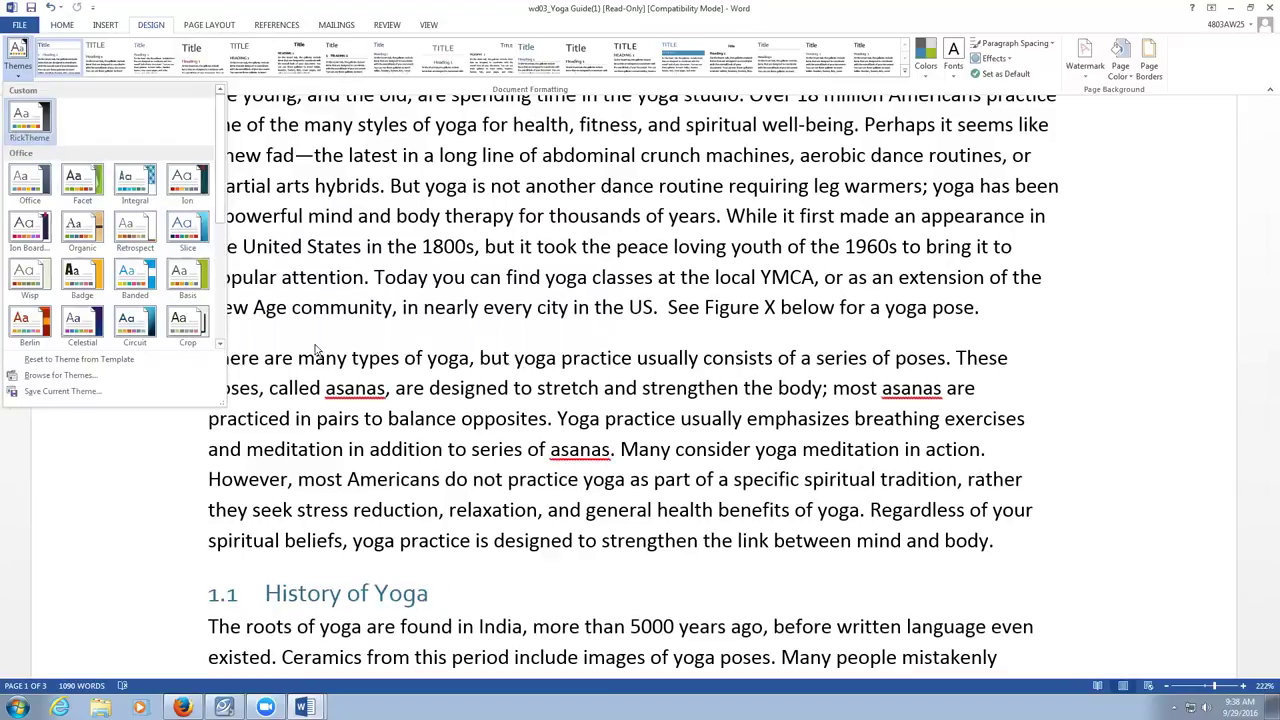
click(450, 345)
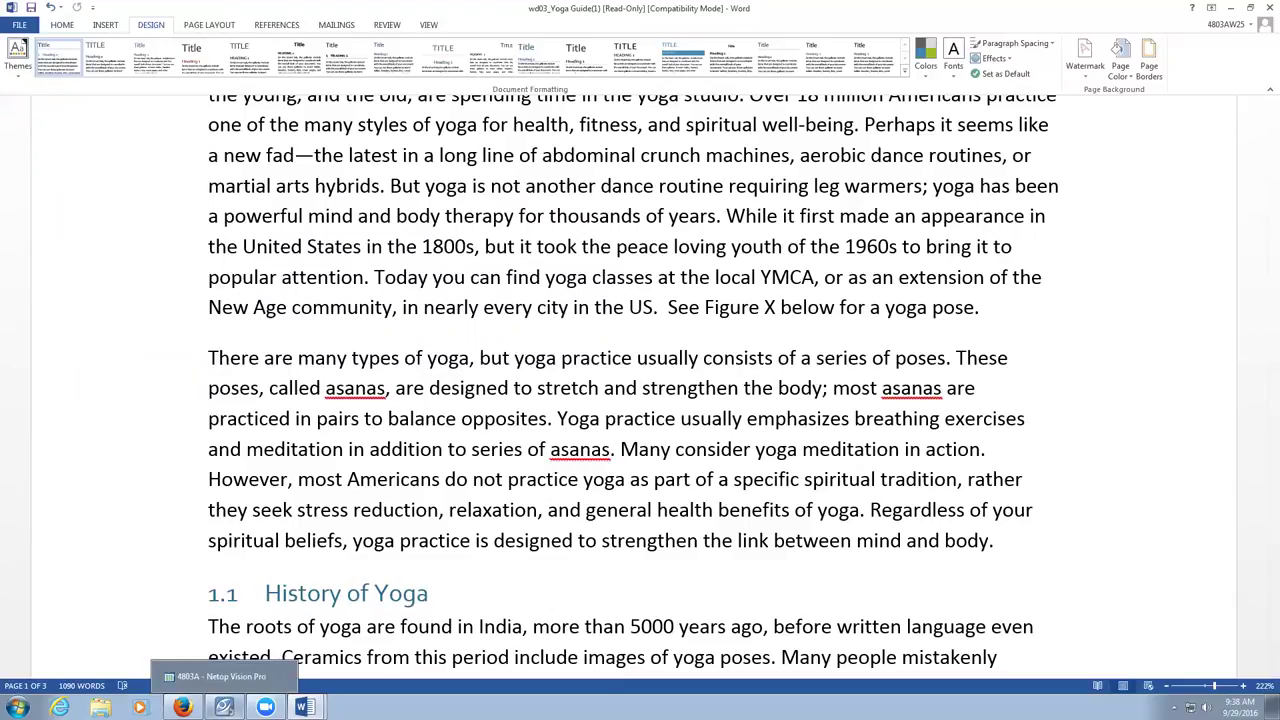
- Look over the student screens in Netop Vision Pro and return to the Yoga guide in Word
click(224, 707)
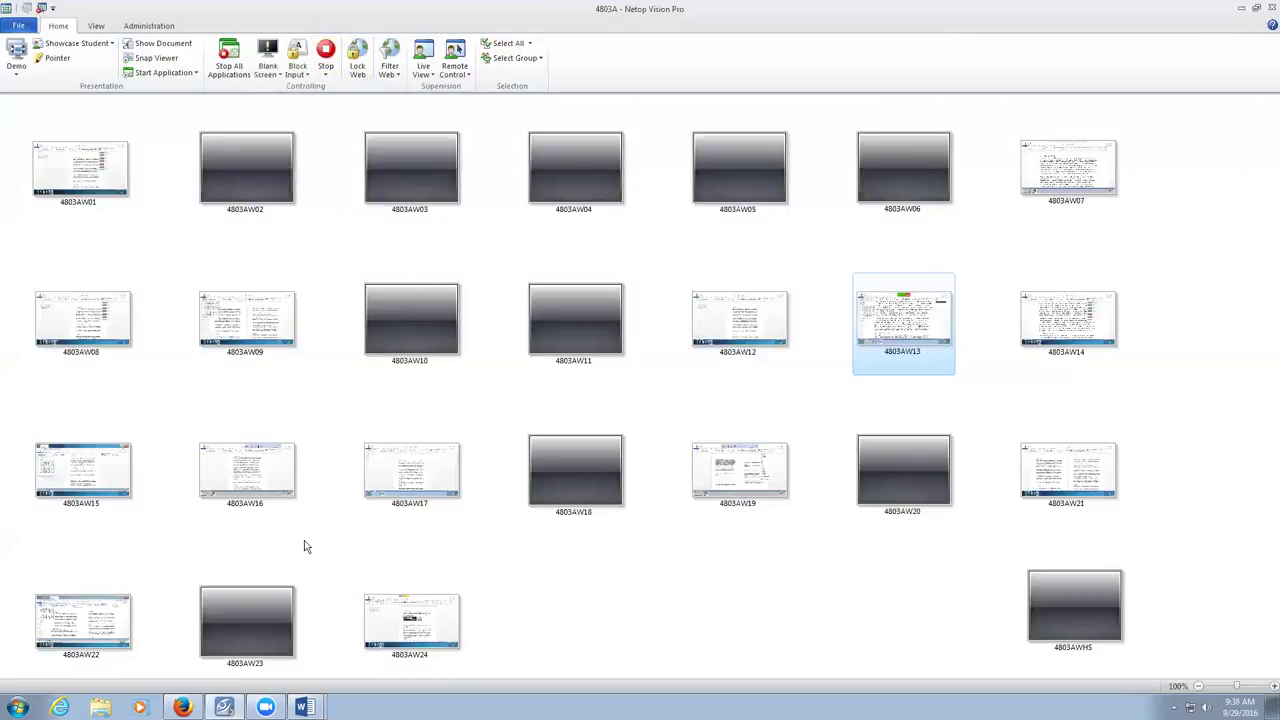
mouse_move(305, 707)
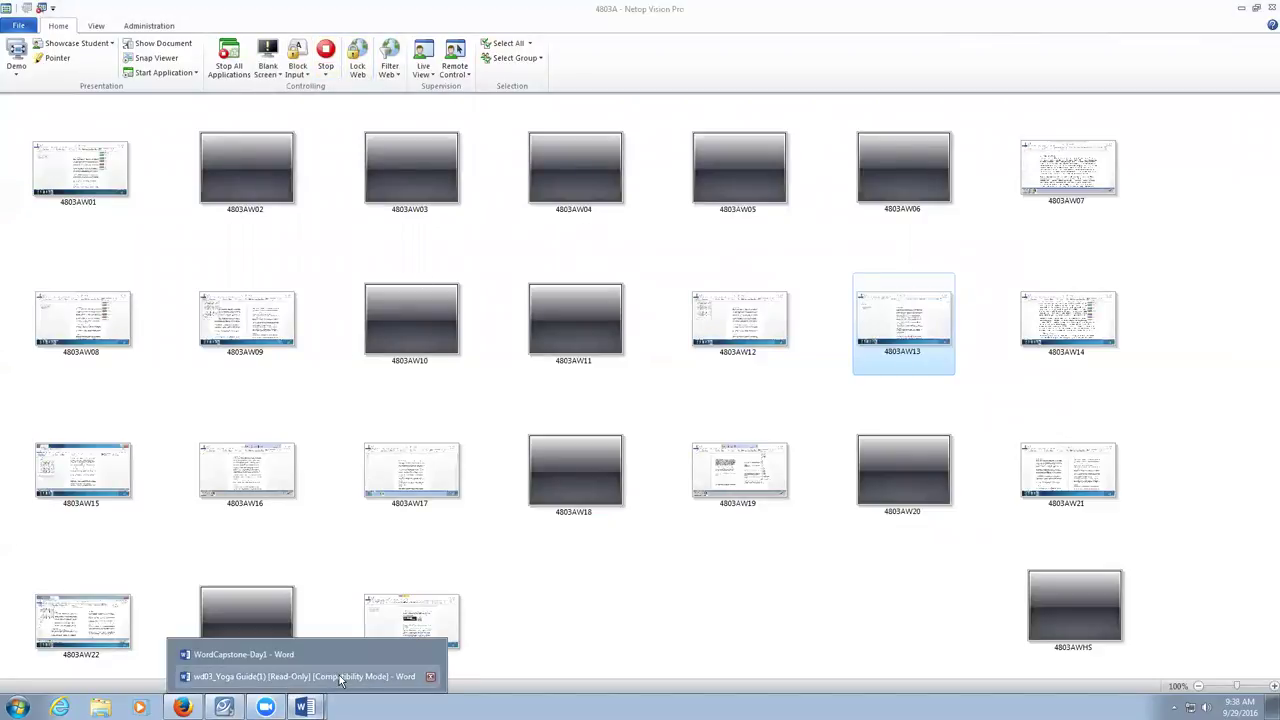
click(342, 676)
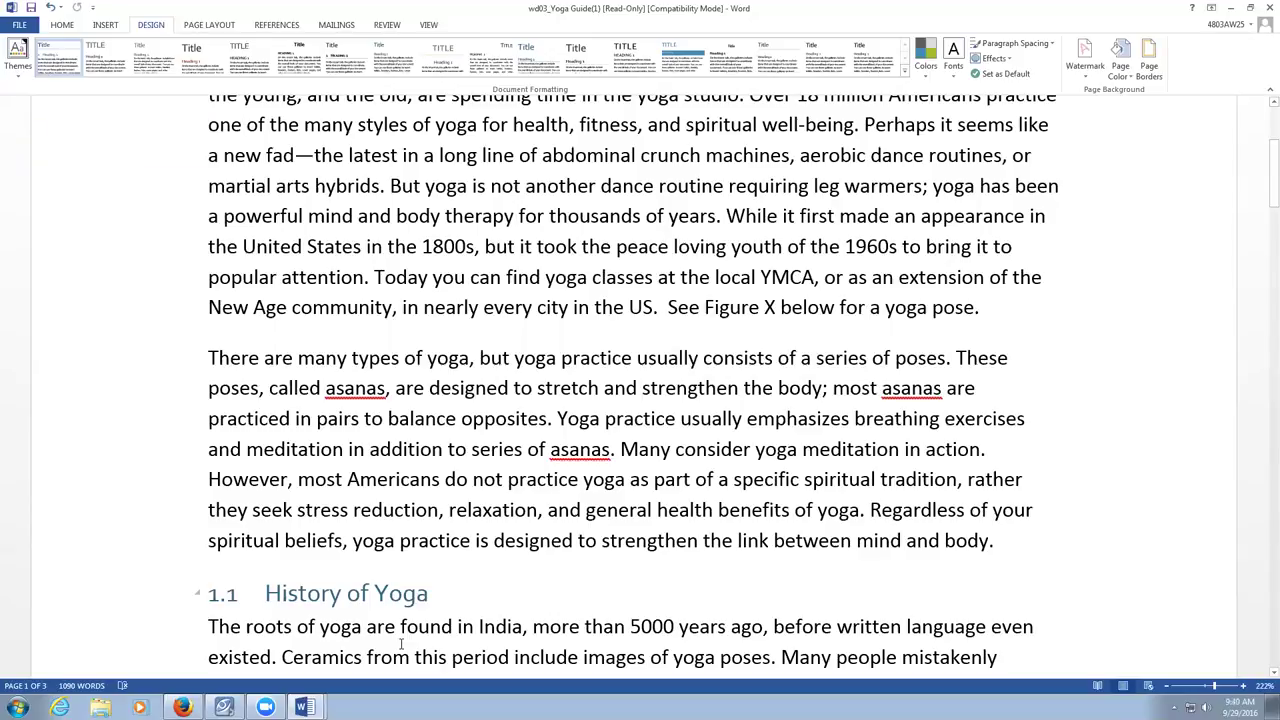
- Start the class demo in Netop Vision Pro and bring the beginning of the Yoga guide back up in Word
click(224, 707)
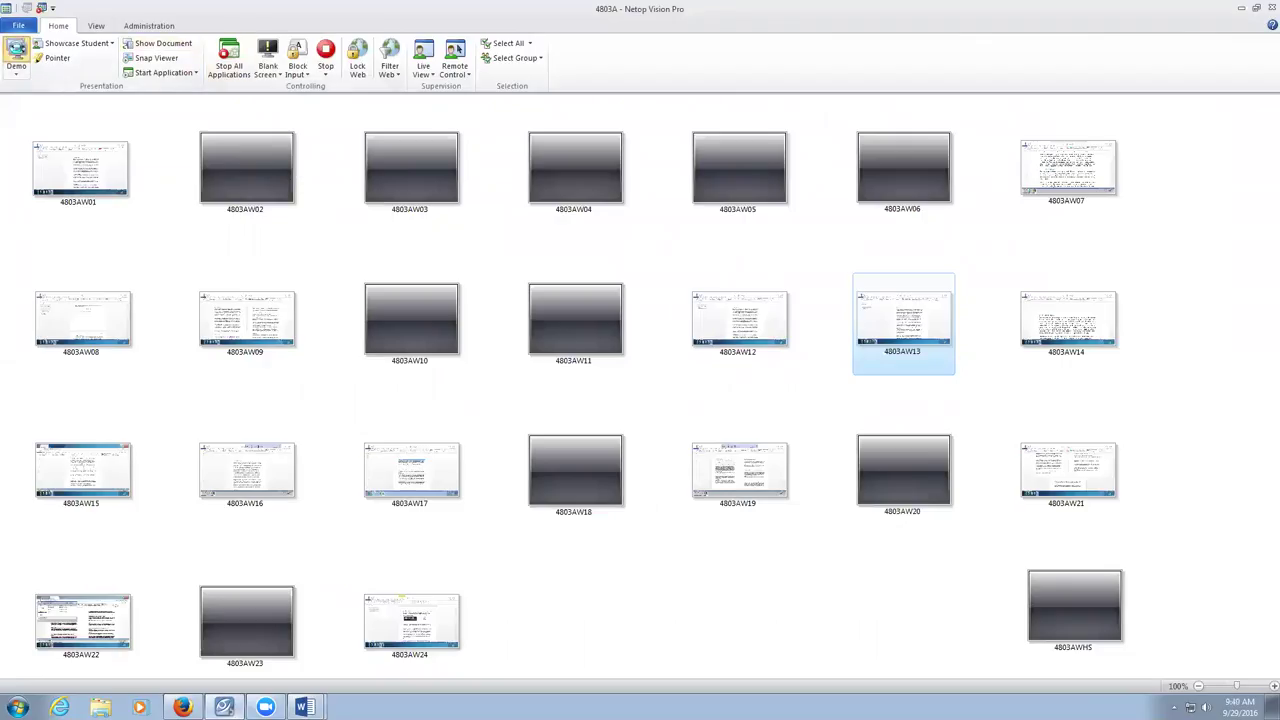
click(305, 707)
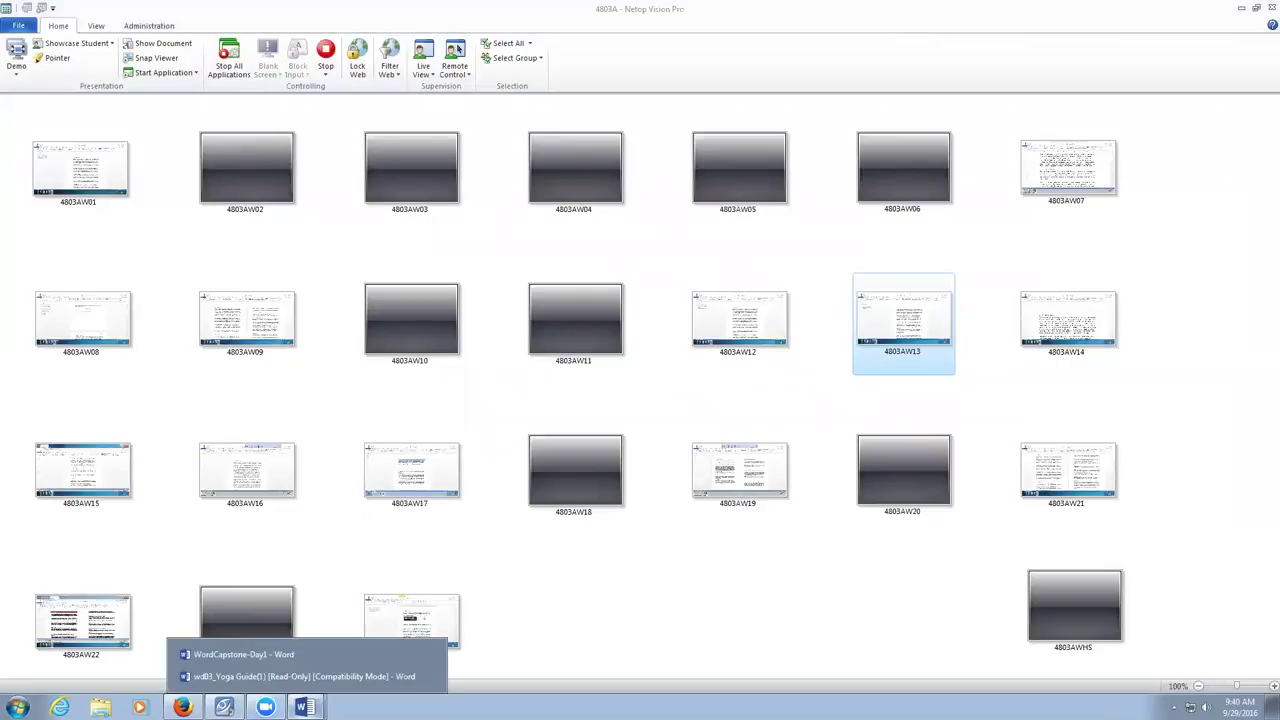
click(290, 677)
scroll(520, 482, up, 3)
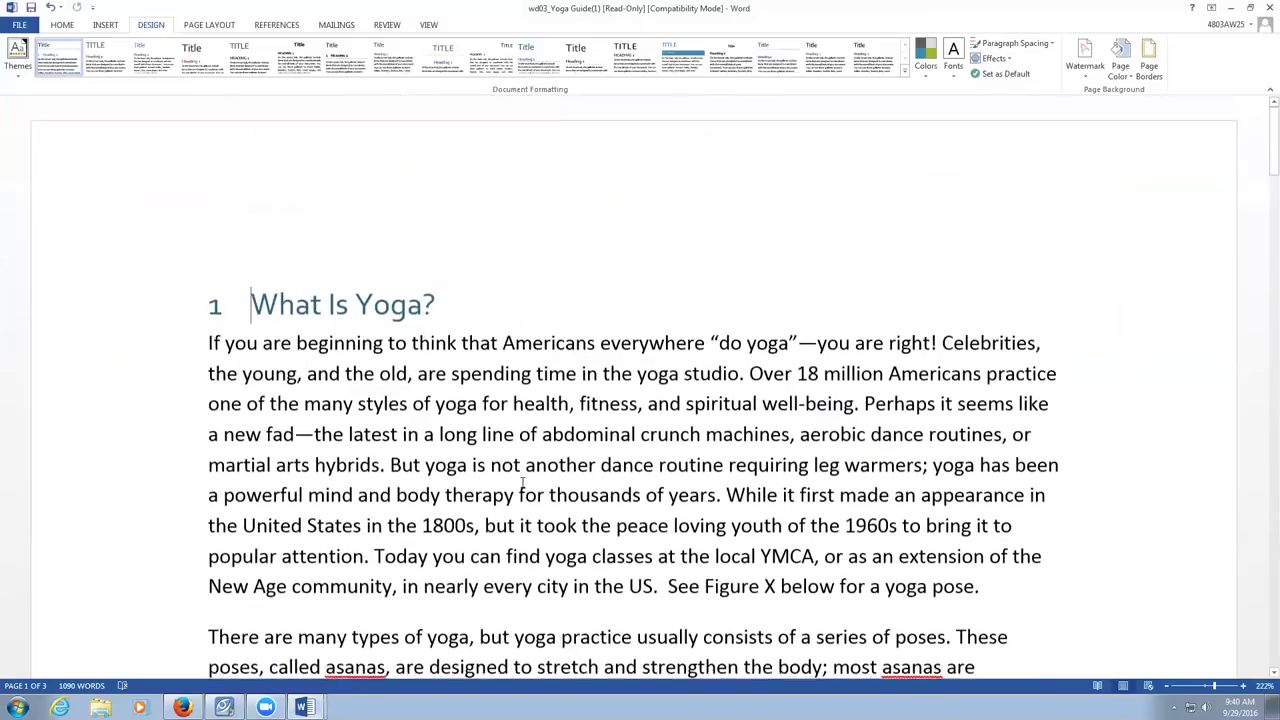
scroll(562, 470, down, 1)
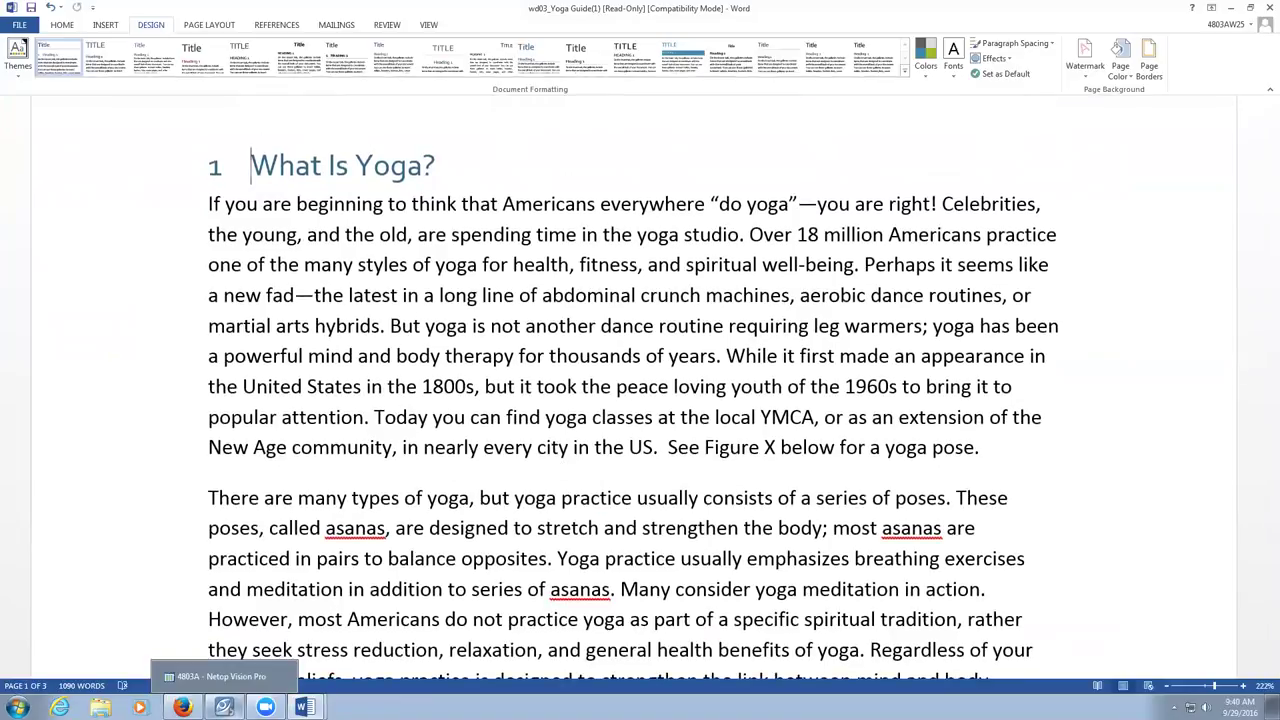
- Switch to Netop Vision Pro, clear the student computer selection and start the screen demo again
click(224, 707)
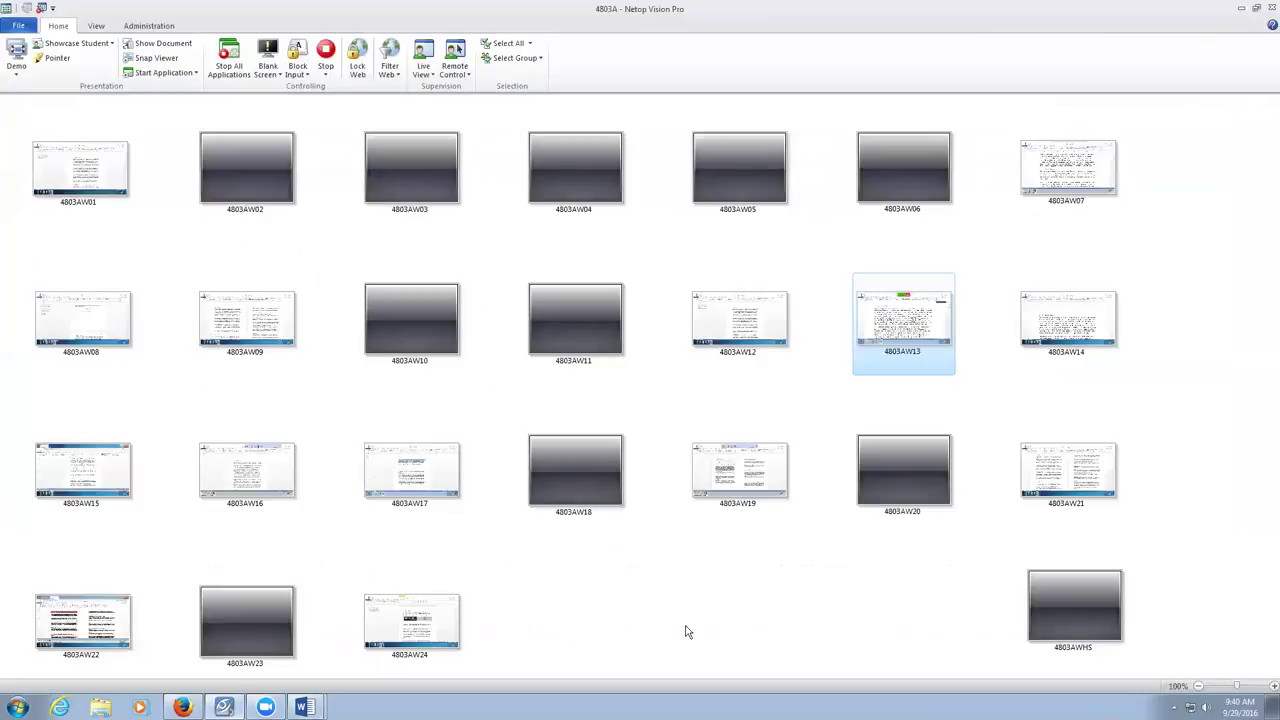
click(687, 631)
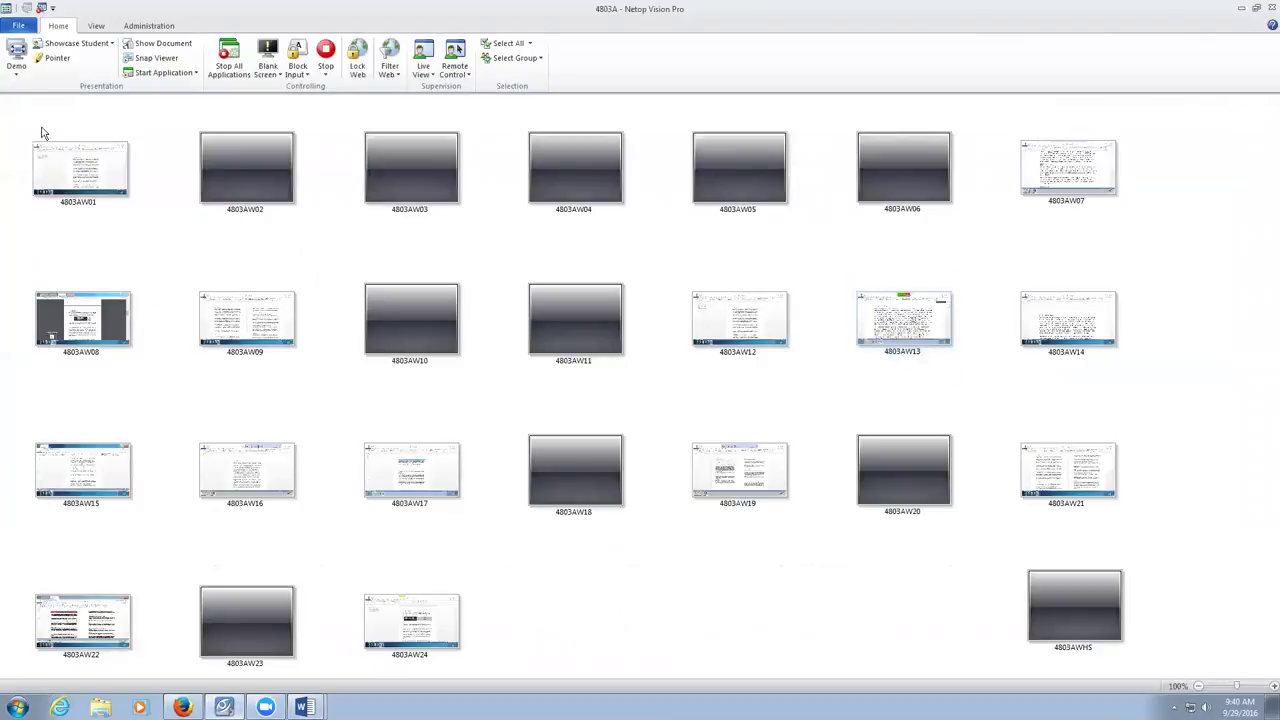
click(16, 50)
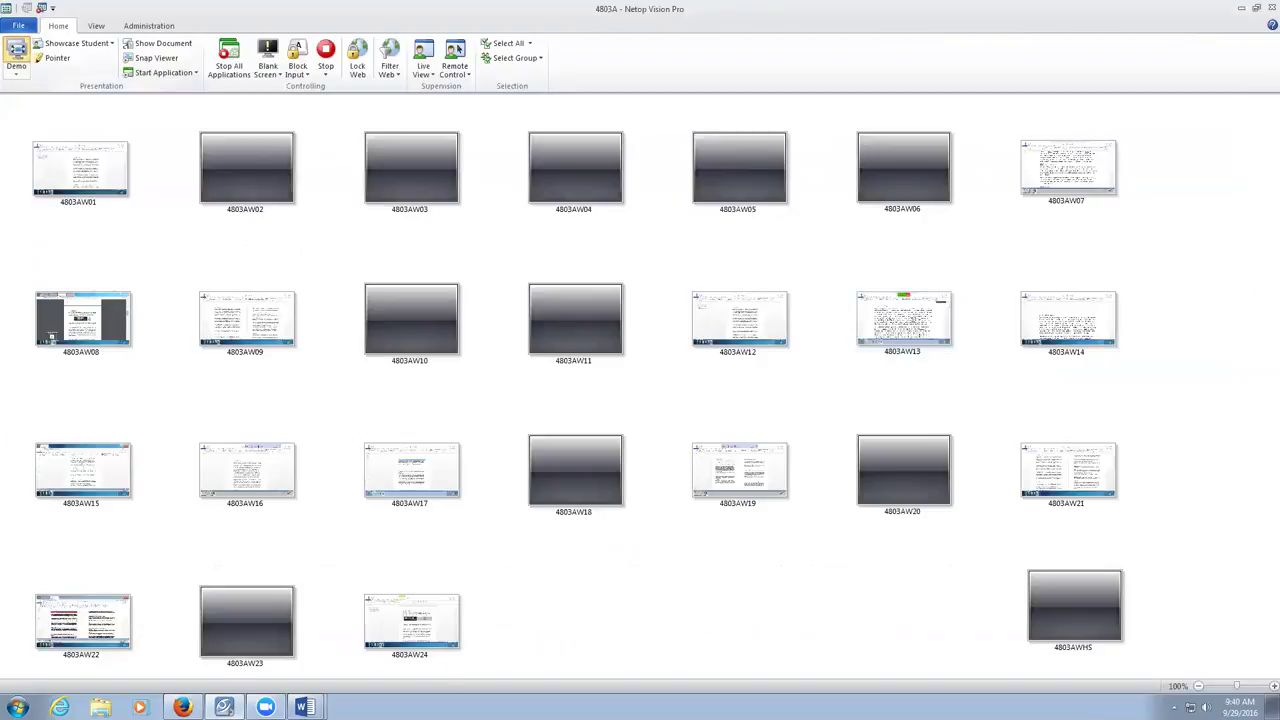
- Switch back to the Yoga guide in Word and add an empty paragraph after the first paragraph under "What Is Yoga?"
mouse_move(224, 707)
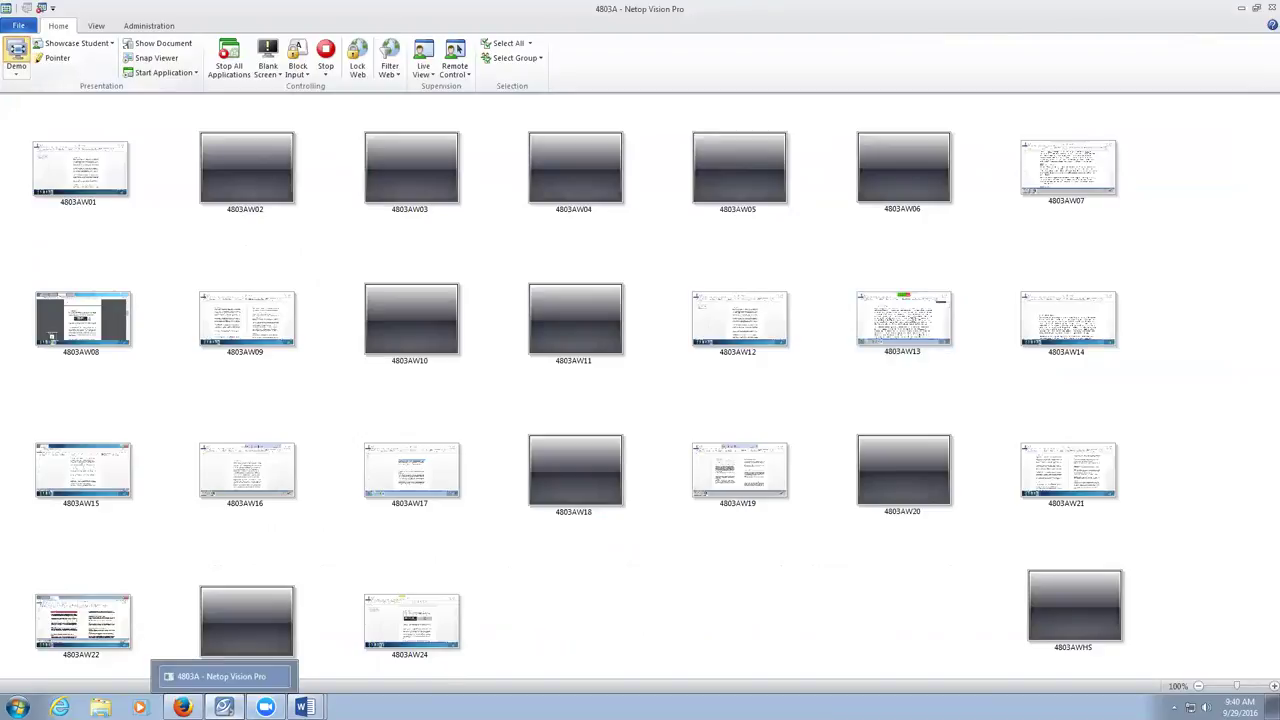
mouse_move(312, 708)
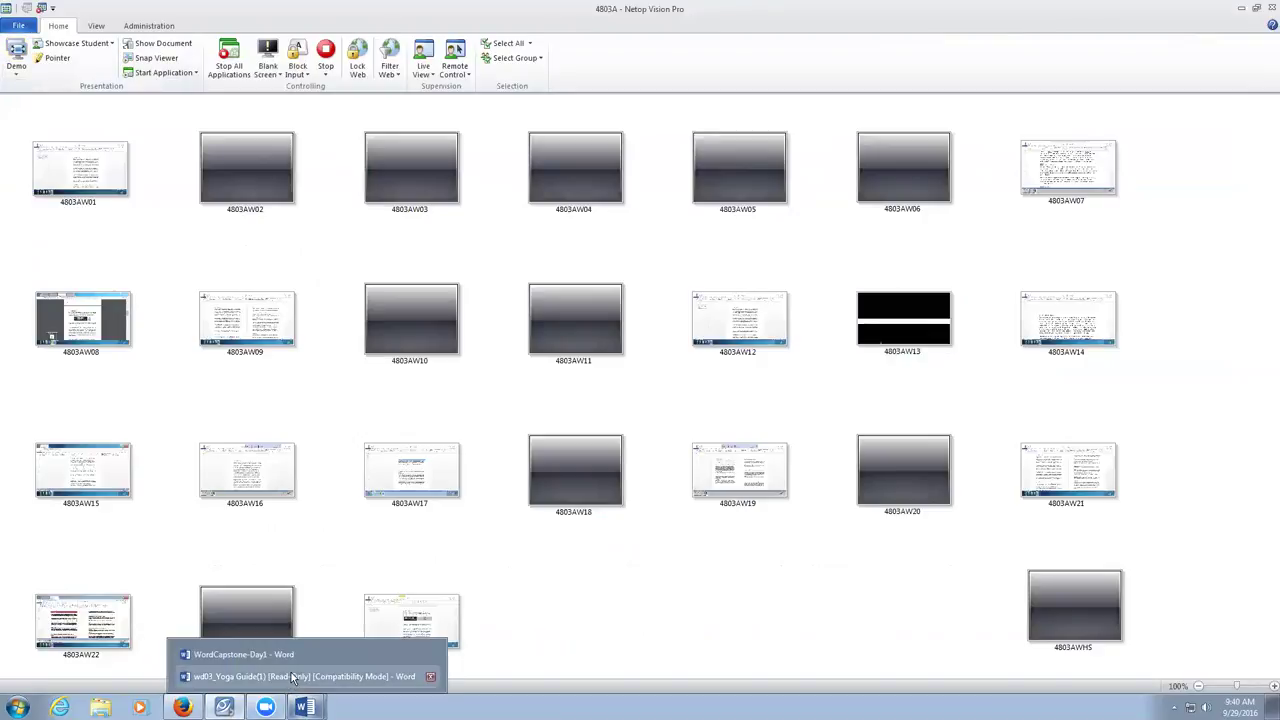
click(293, 676)
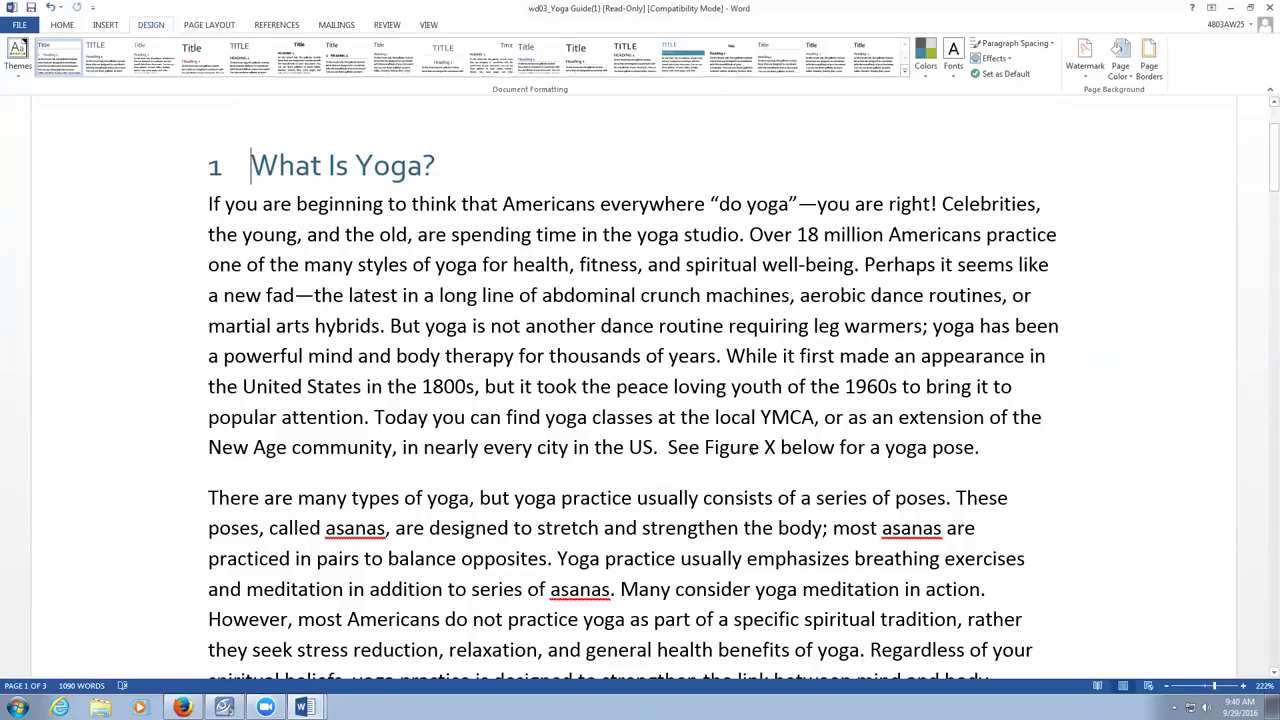
click(1002, 450)
key(Return)
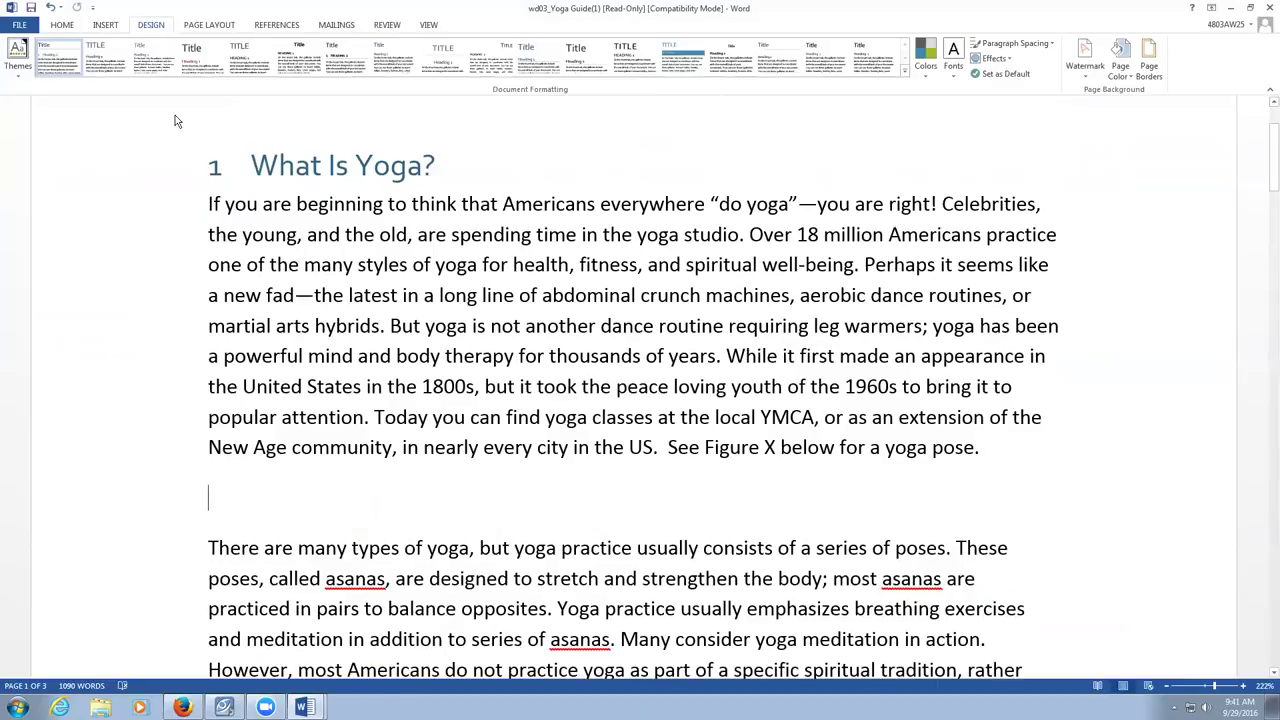
click(58, 25)
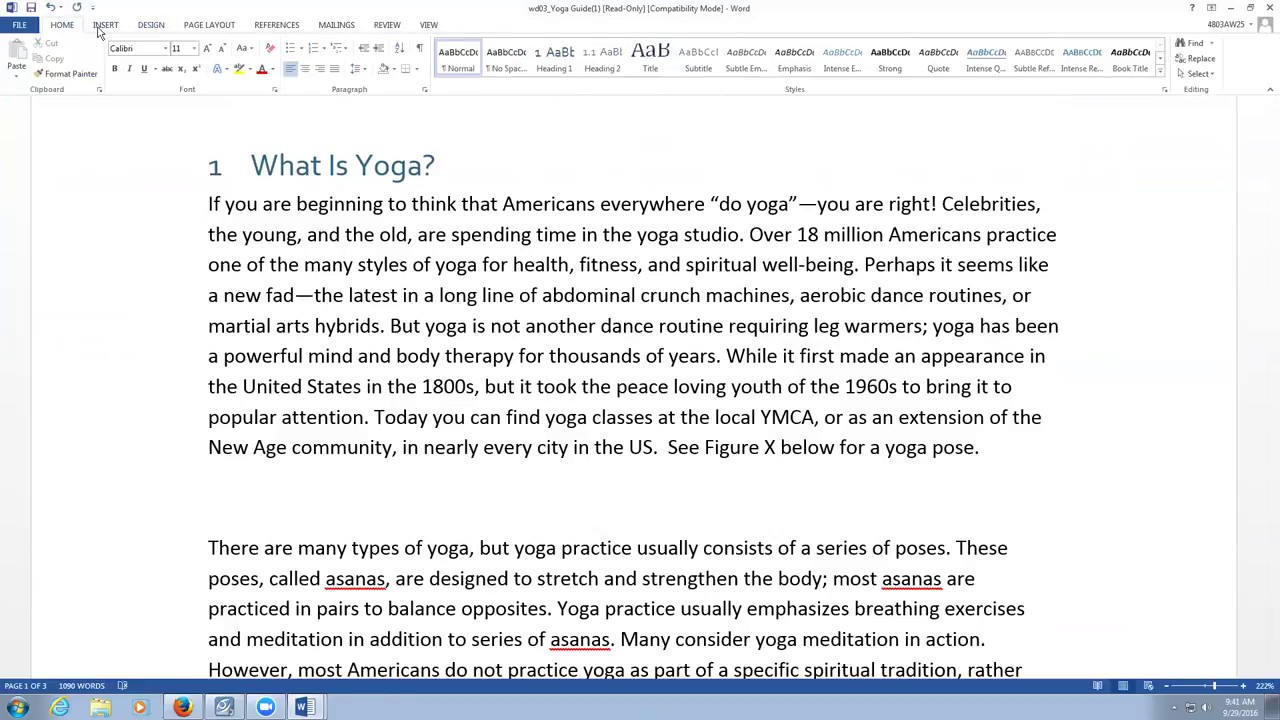
click(104, 25)
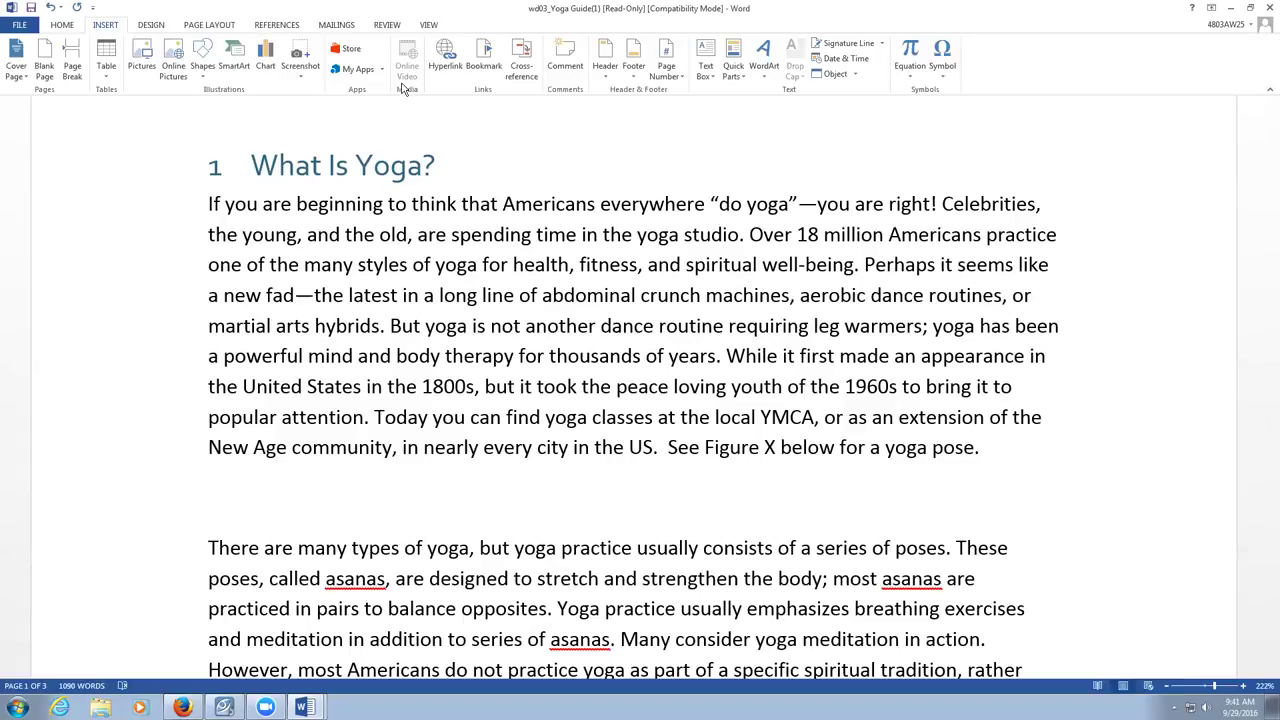
- Save the guide to the desktop as the Word Document "wd03_Yoga Guide(1)", accepting the upgrade to the newest file format
click(16, 26)
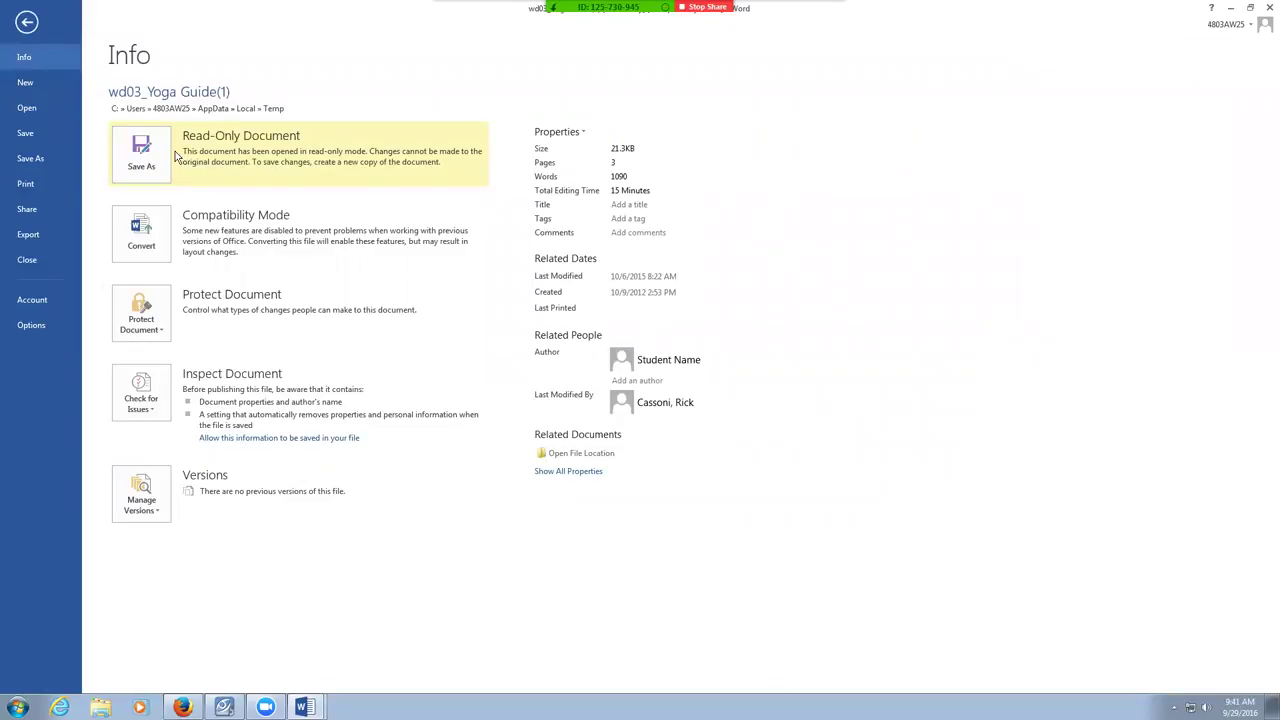
click(63, 164)
click(343, 205)
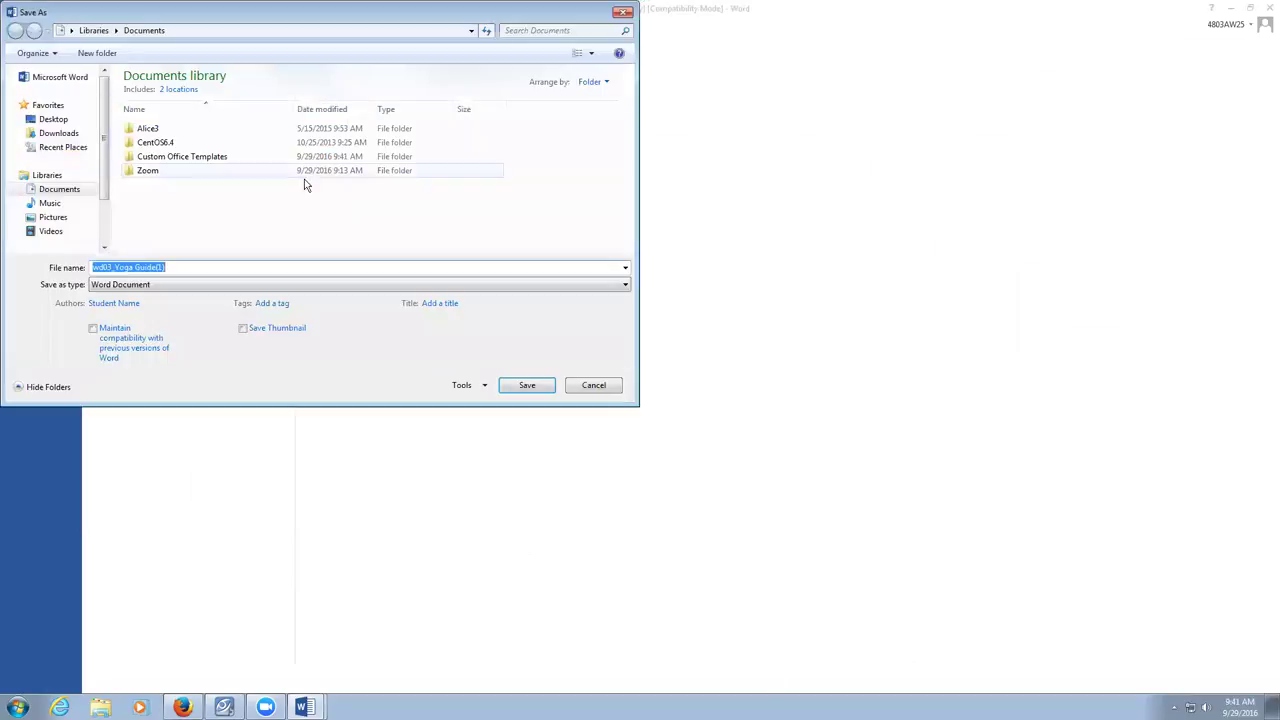
click(53, 119)
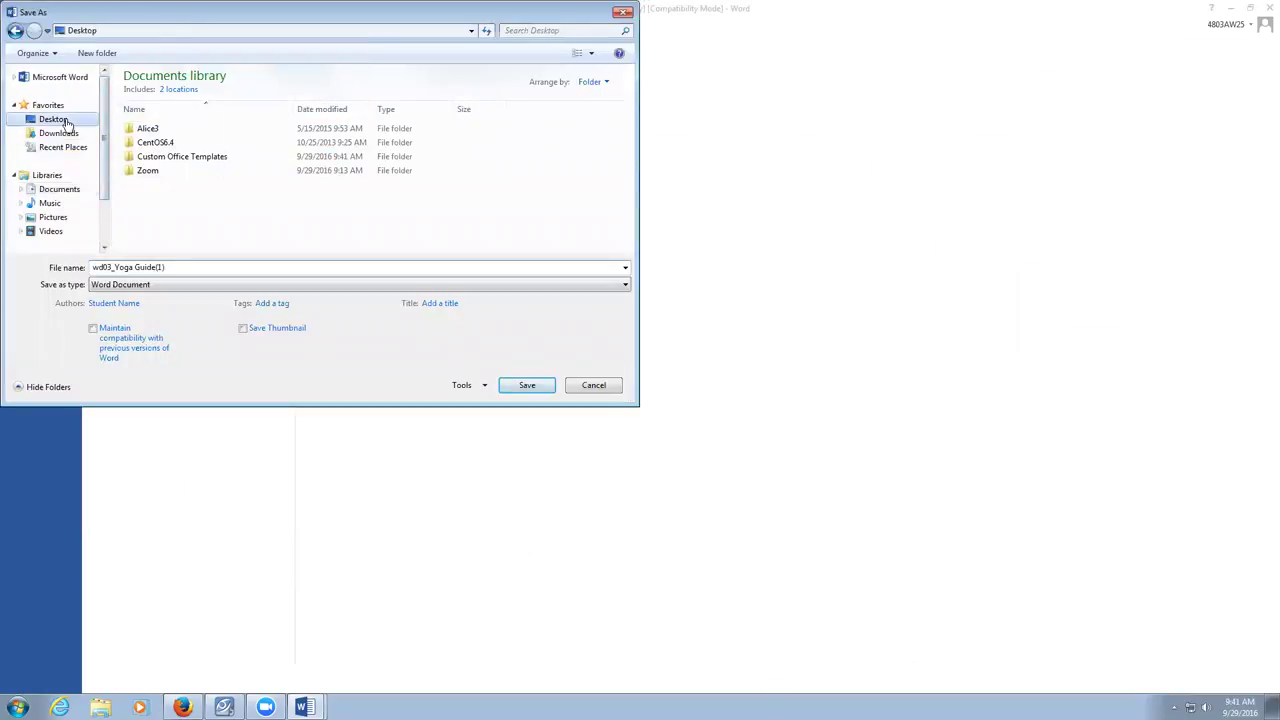
click(530, 386)
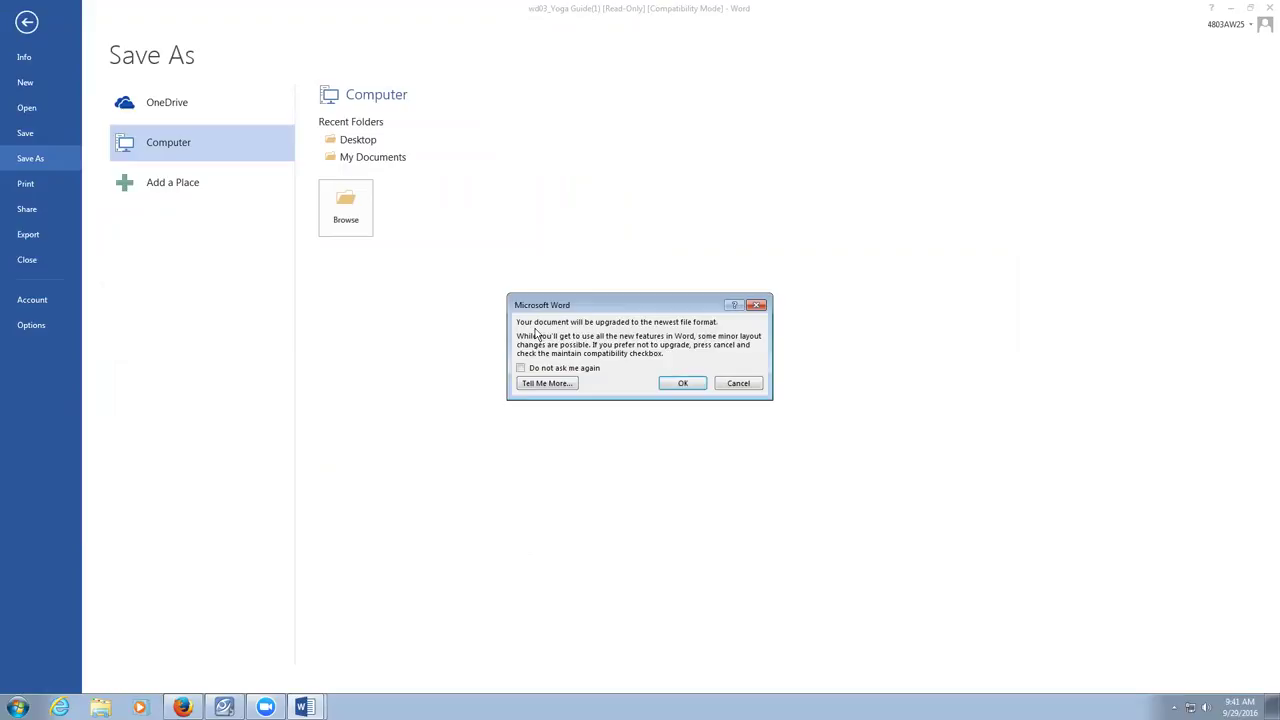
click(680, 385)
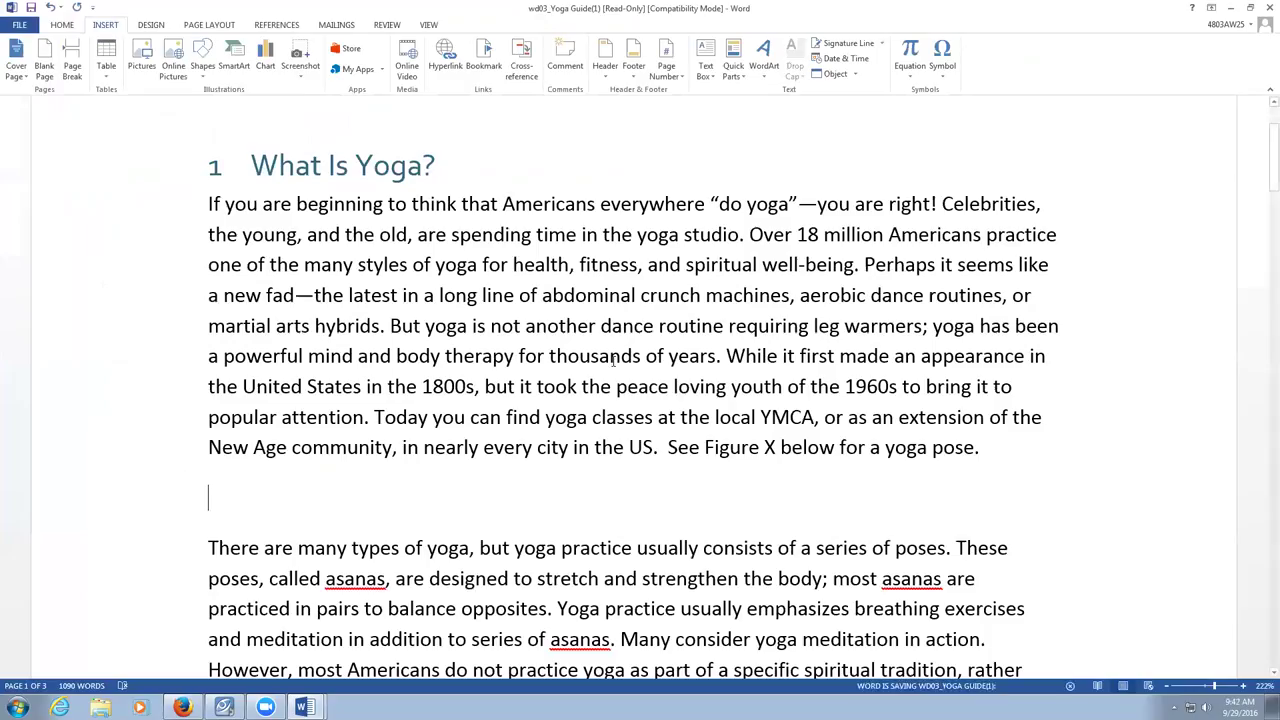
- Check the saved guide's file information and open the online video insertion at the empty paragraph
click(19, 24)
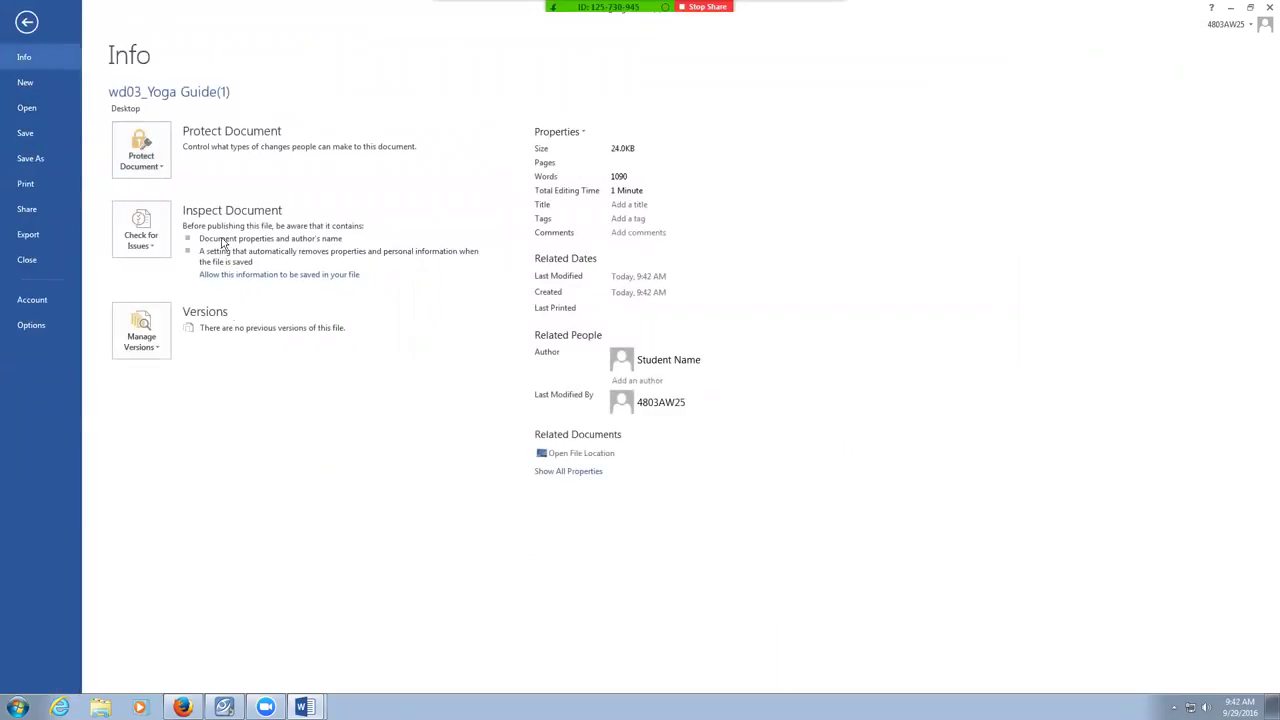
click(26, 25)
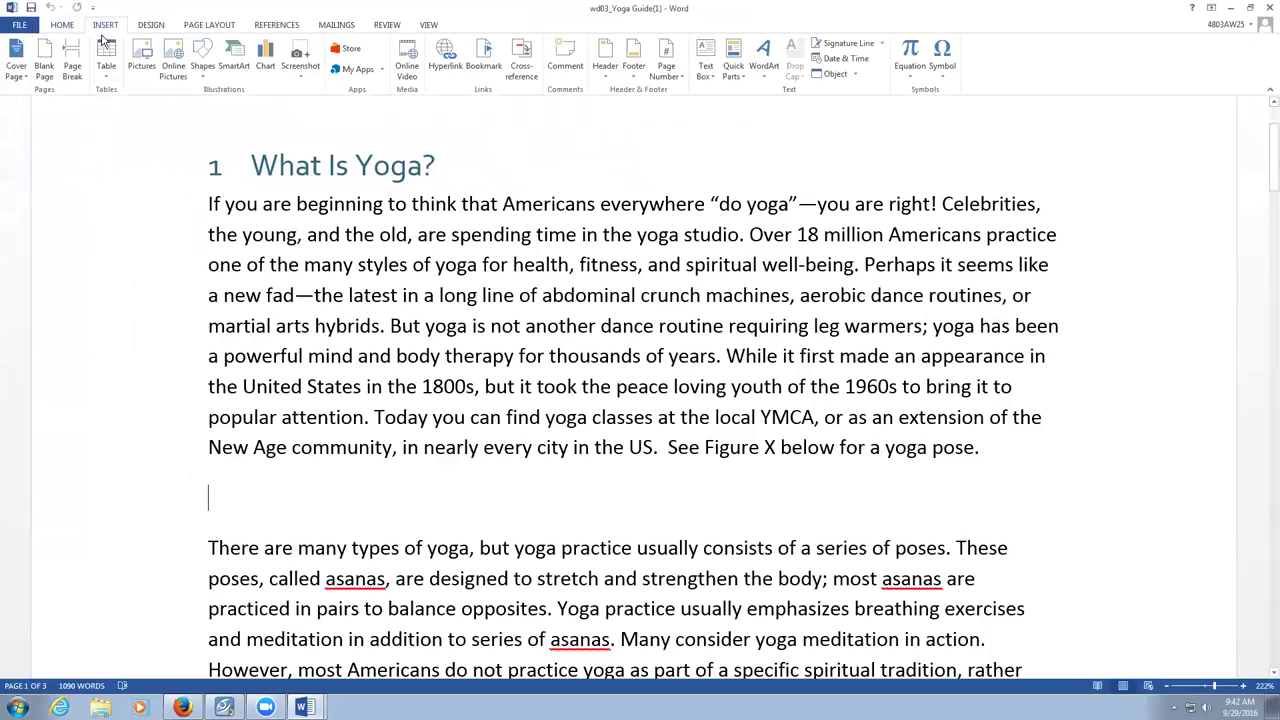
click(413, 68)
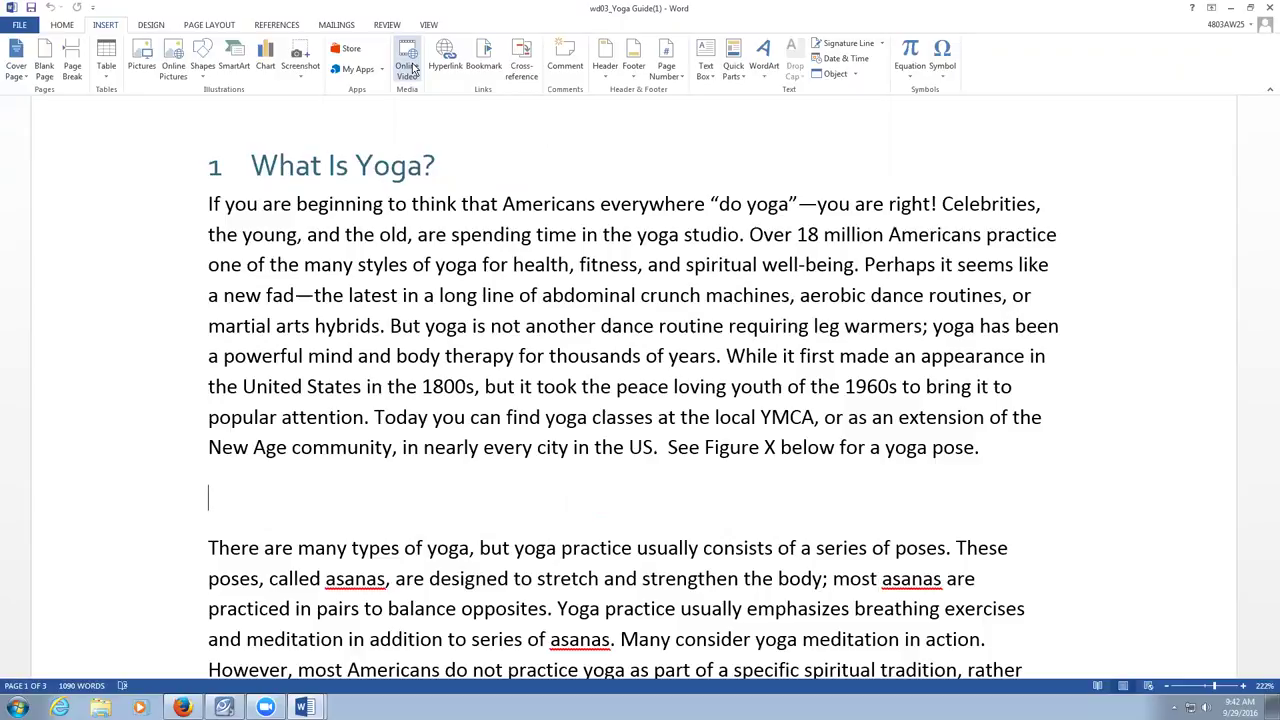
click(411, 67)
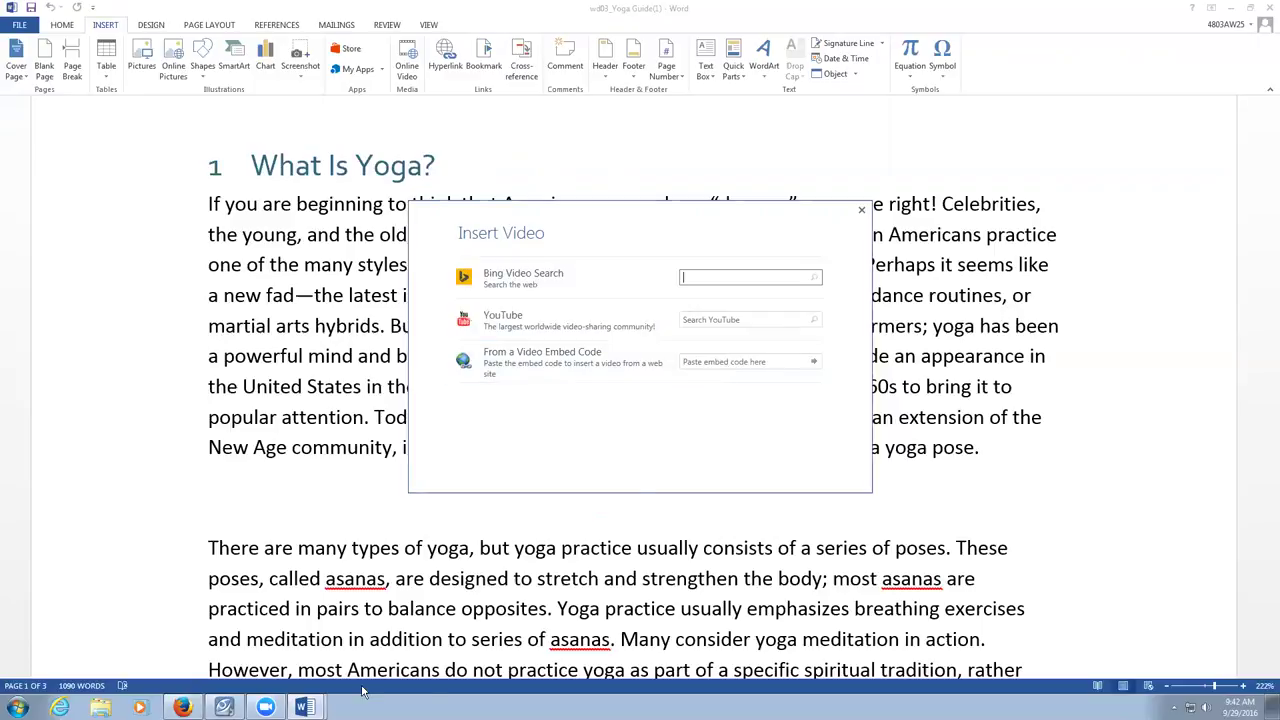
- Switch to Firefox, open youtube.com in a new tab and search it for "yoga"
click(182, 707)
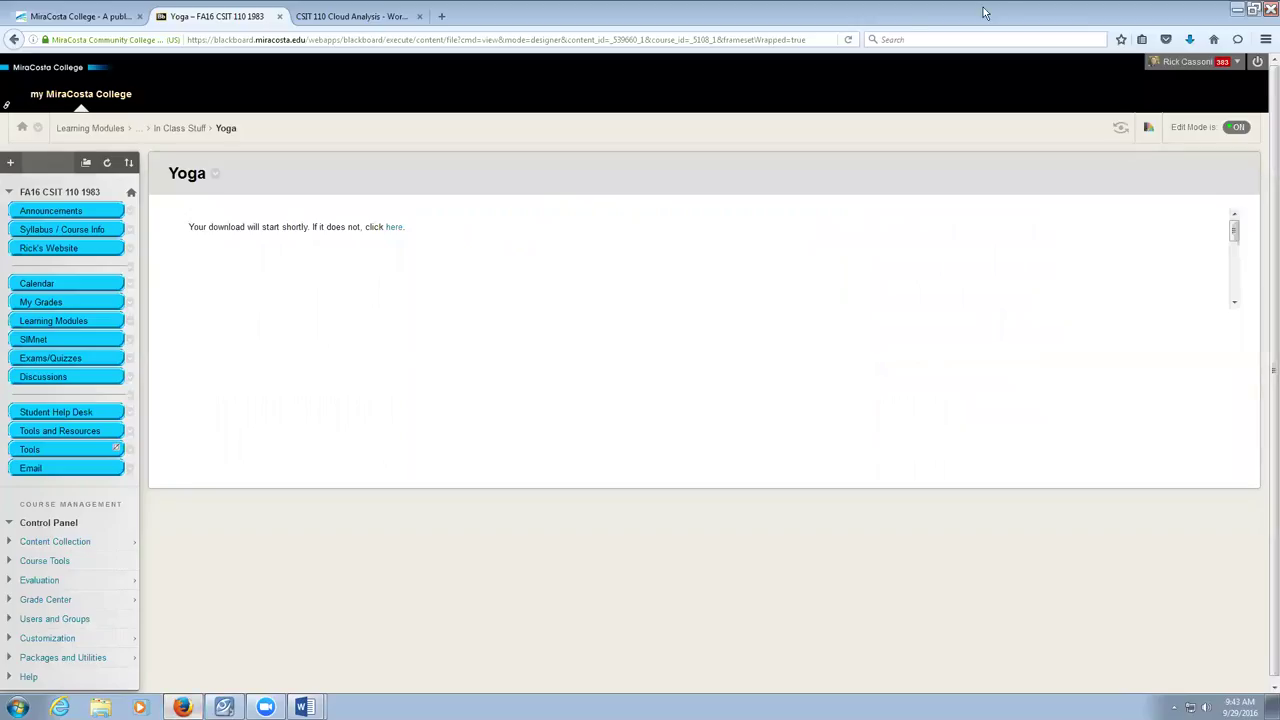
click(442, 16)
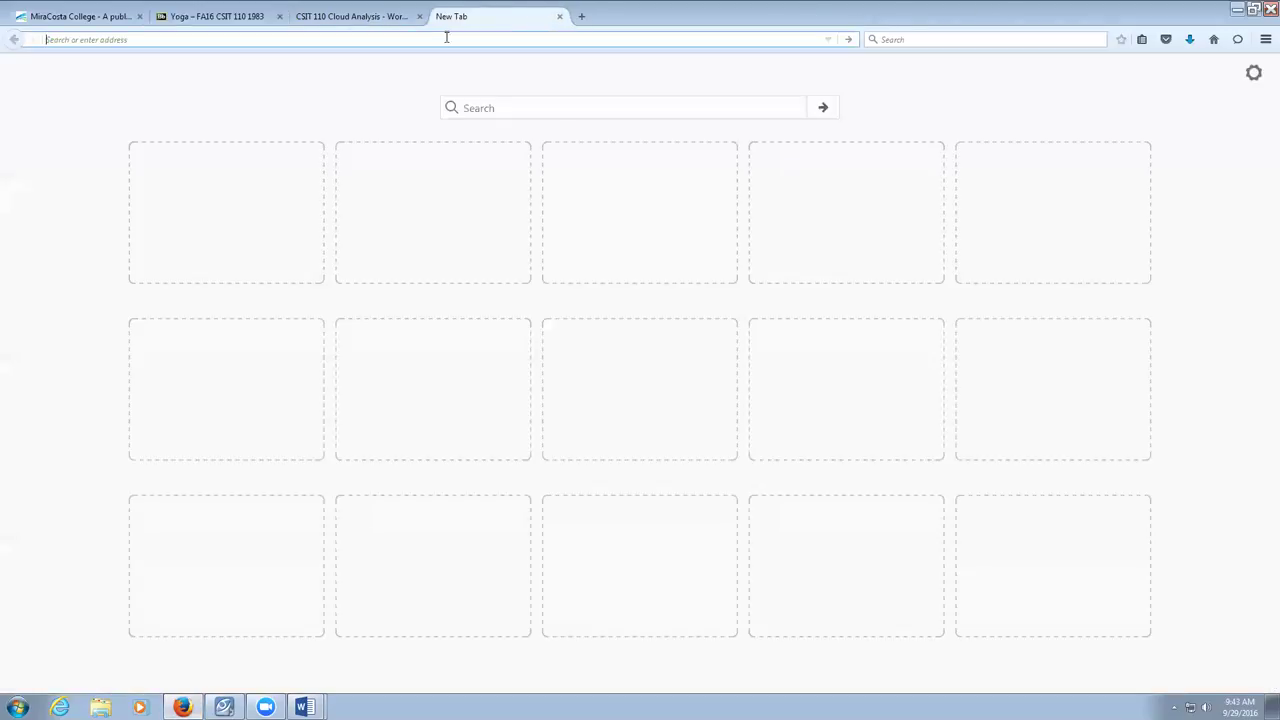
text(youtube.com)
key(Return)
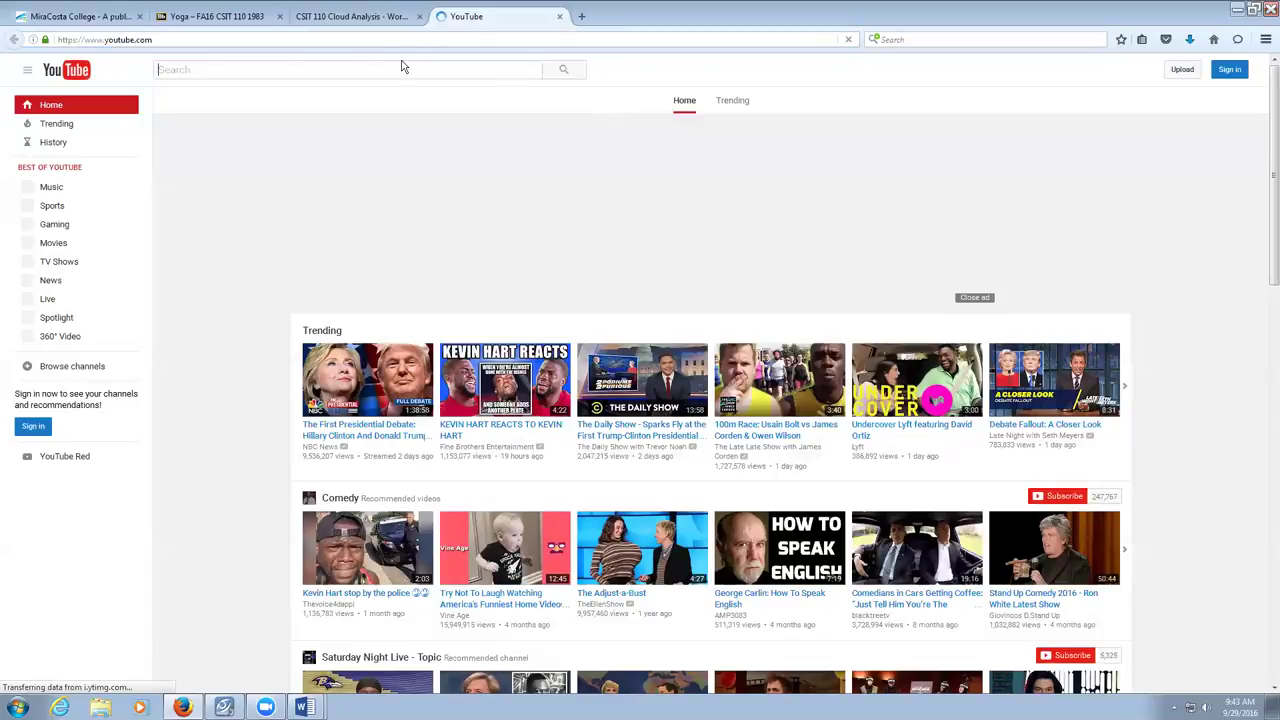
click(402, 64)
text(yoga)
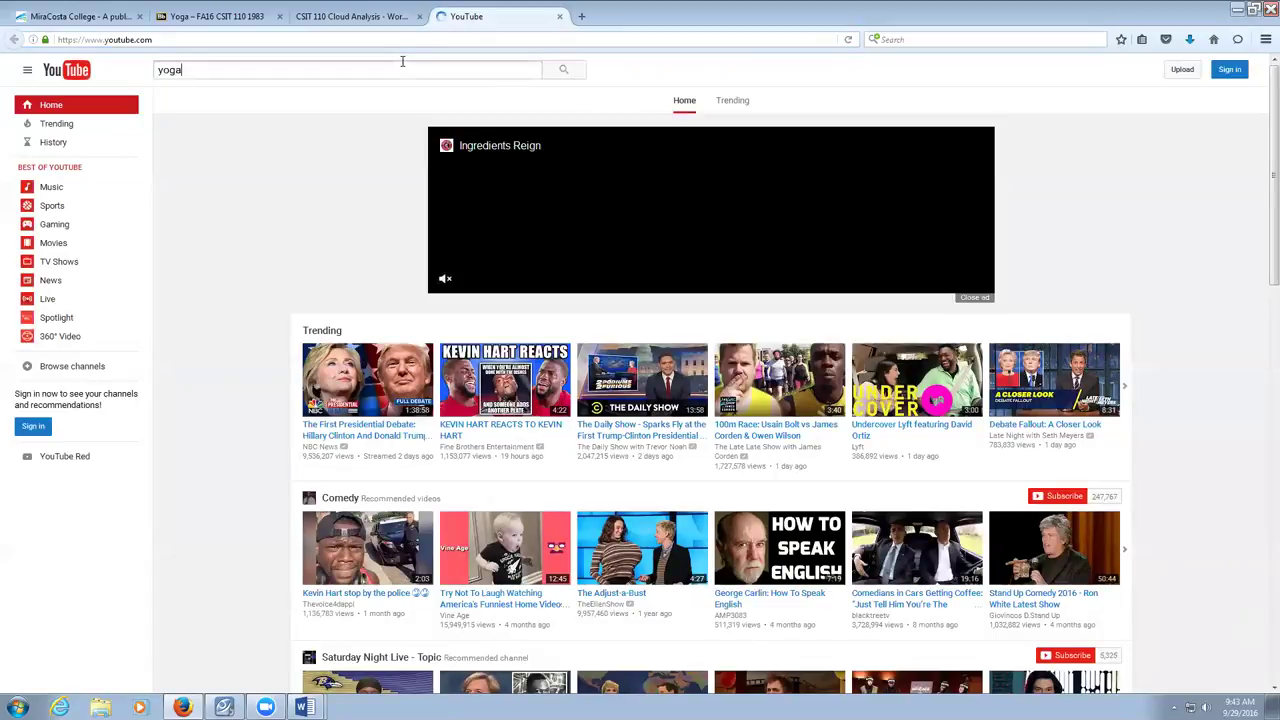
key(Return)
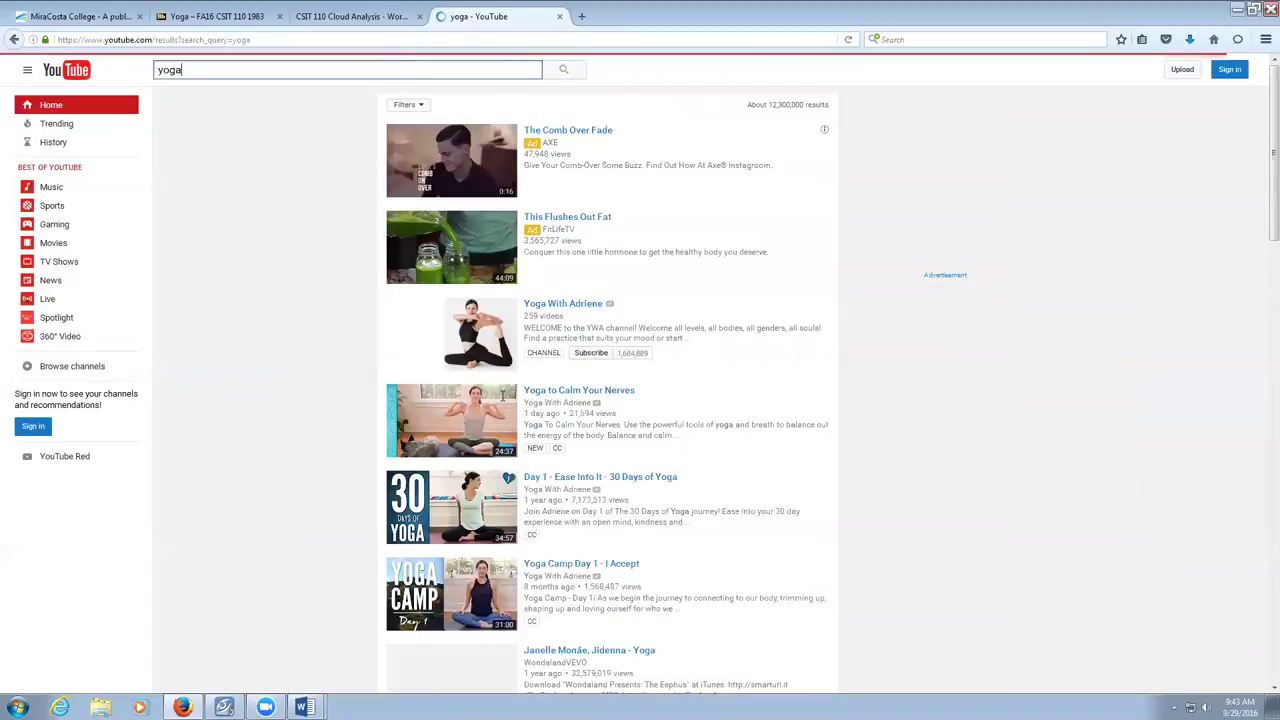
- Open the "Yoga to Calm Your Nerves" video, pause it and bring up its embed code from the sharing options
click(593, 395)
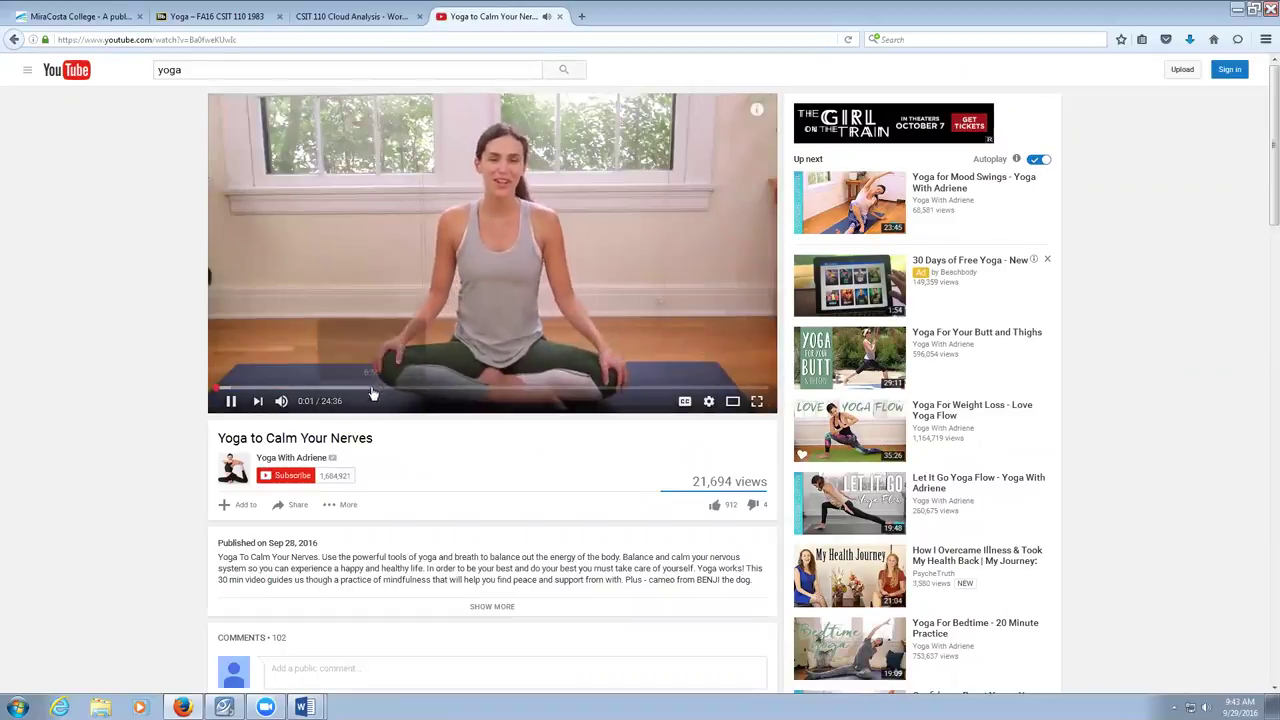
click(229, 401)
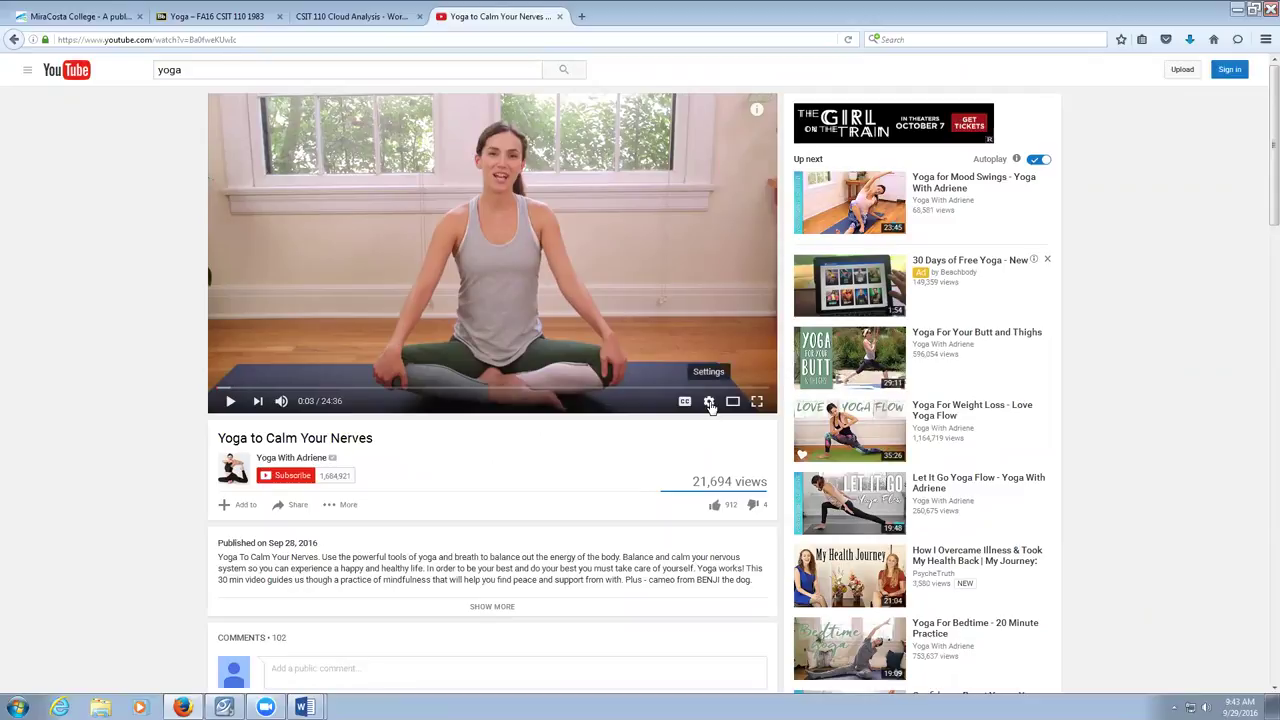
click(347, 506)
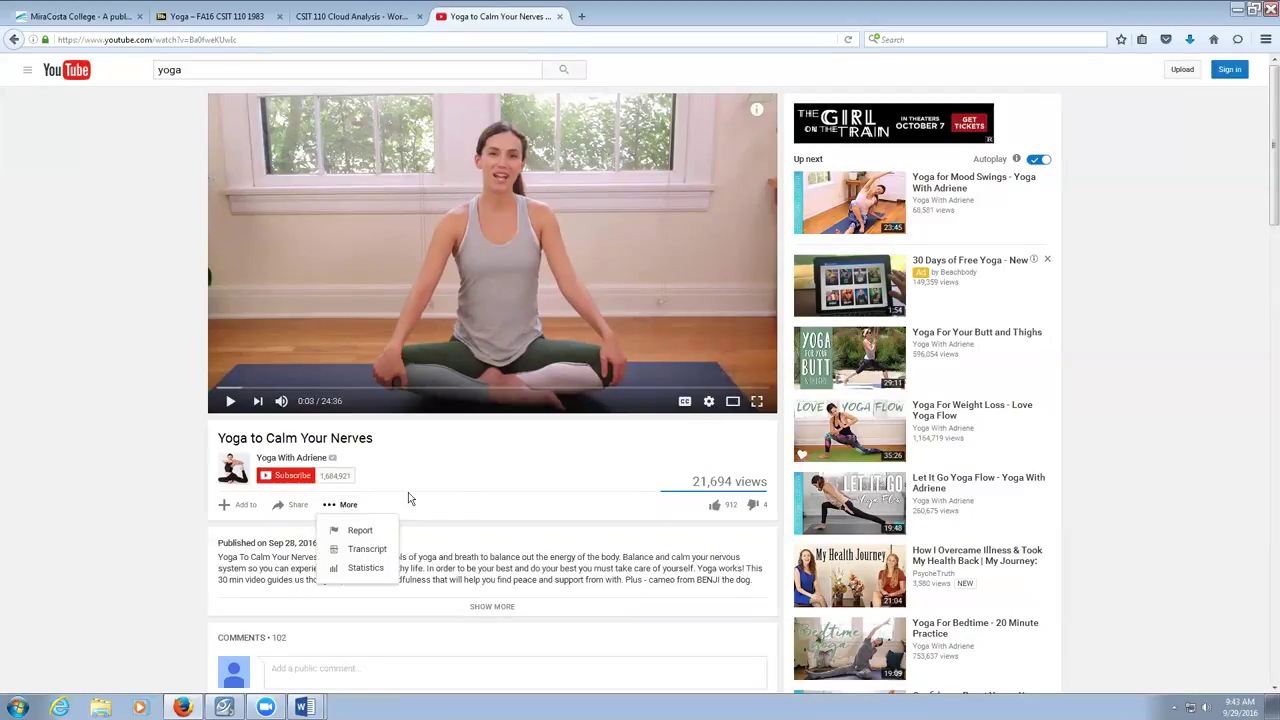
click(708, 402)
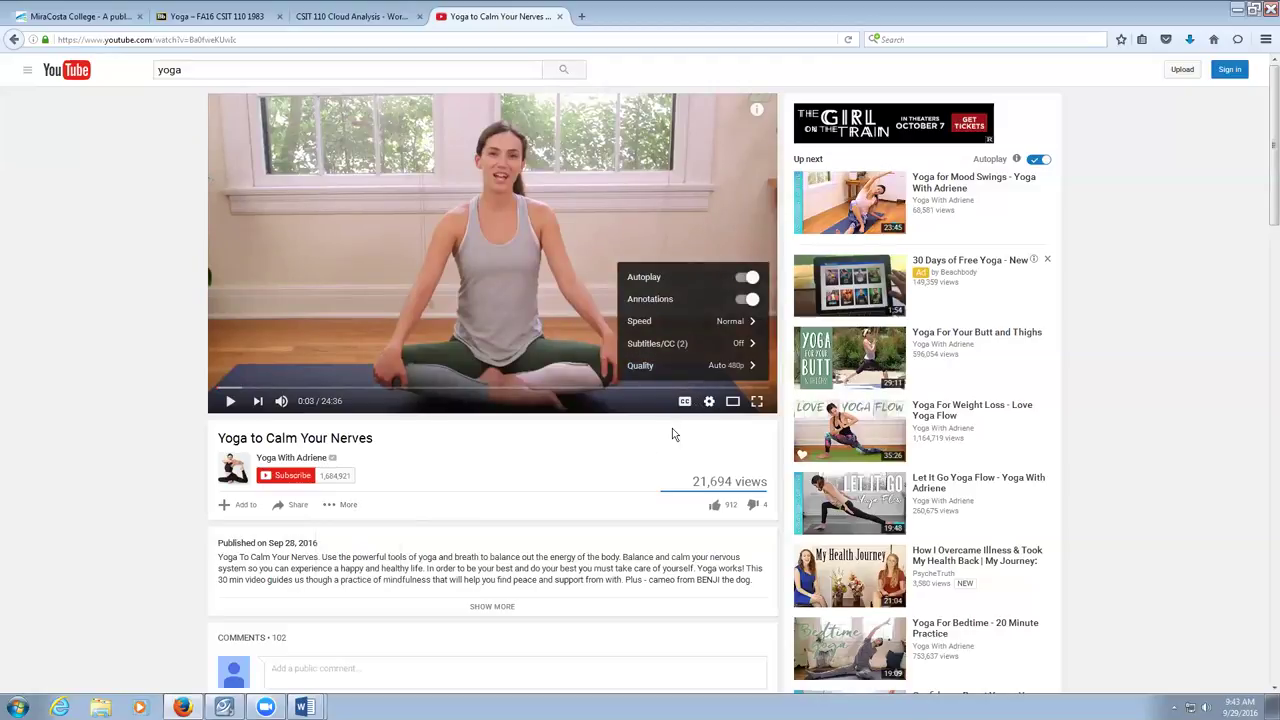
click(297, 506)
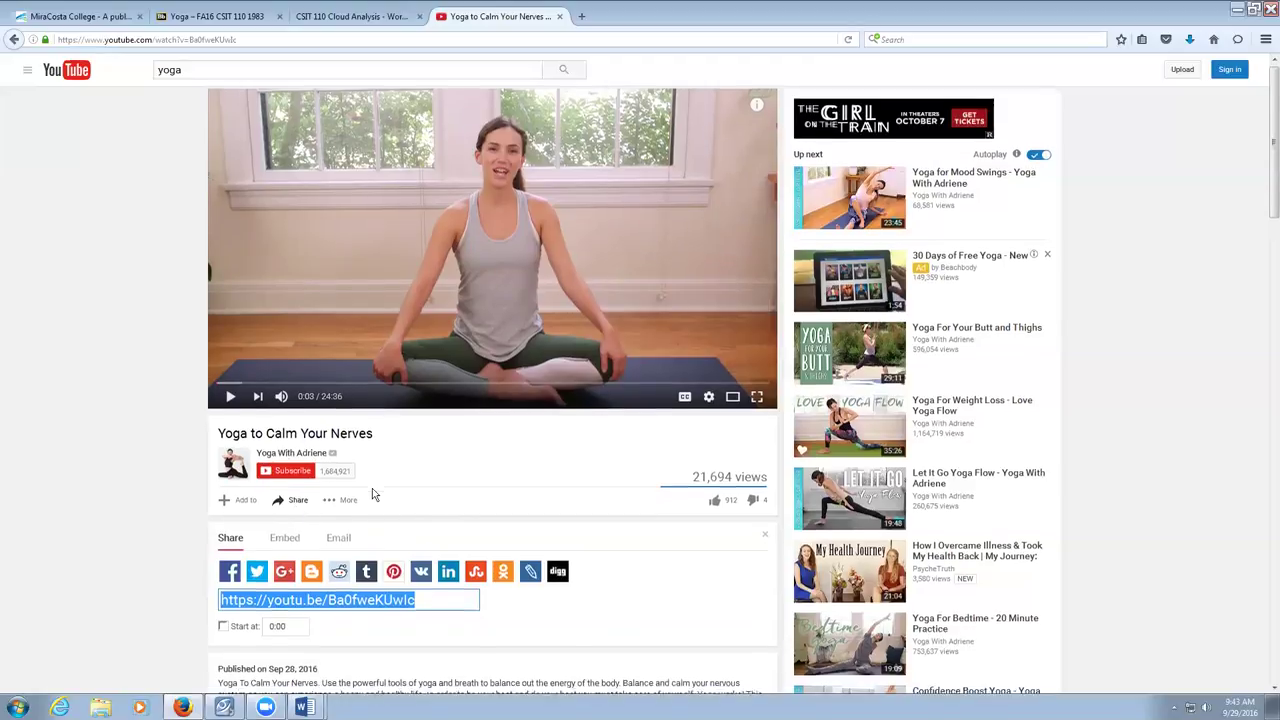
scroll(375, 490, down, 5)
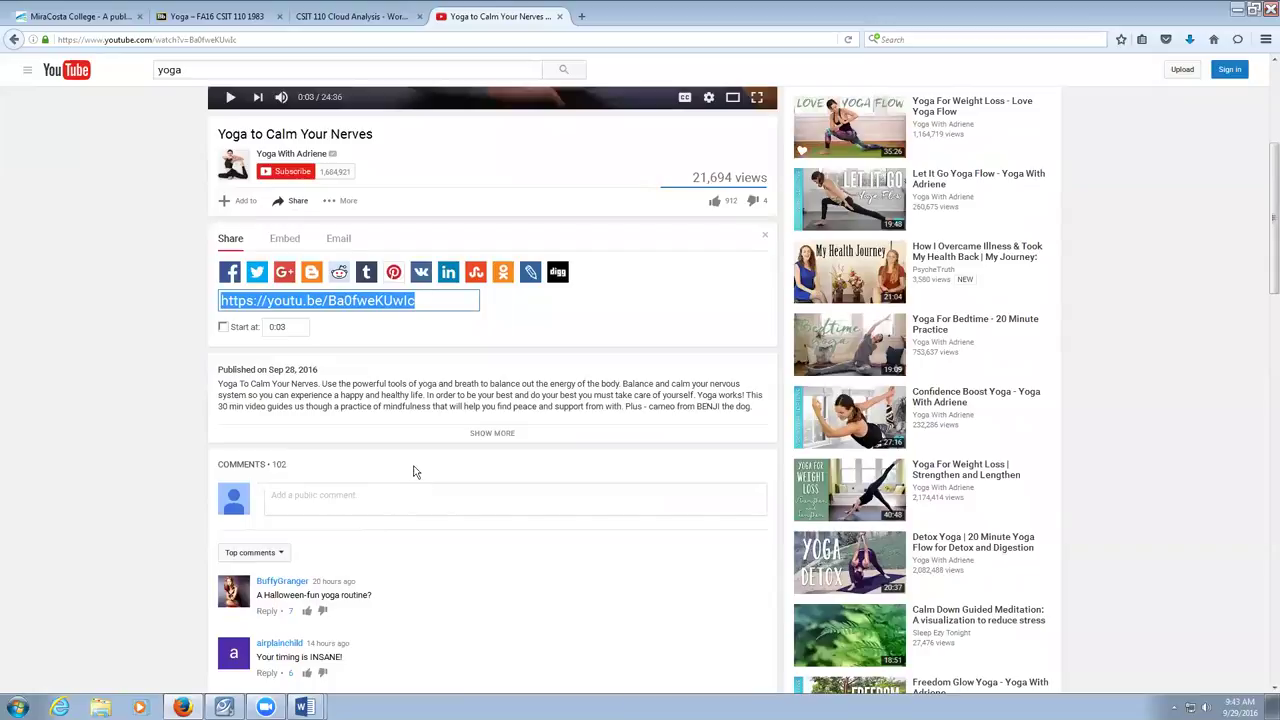
click(285, 243)
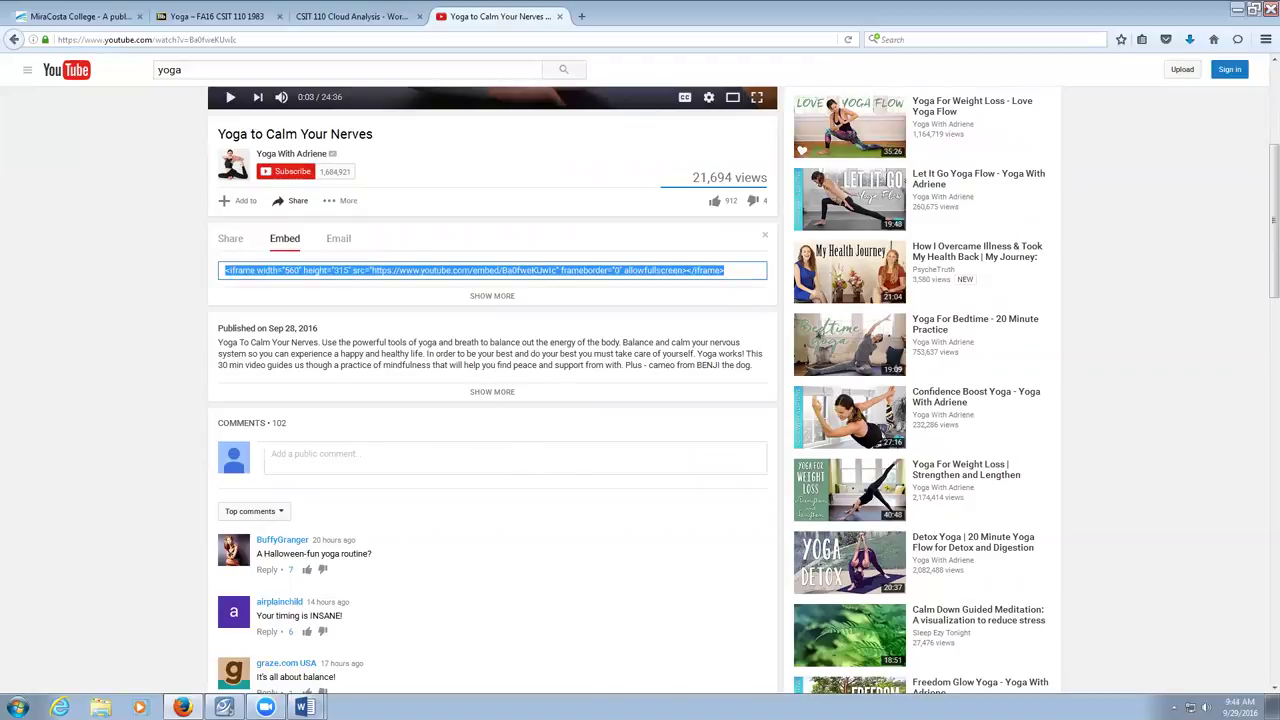
- Return to the Yoga guide in Word and paste the video's iframe code as the embed code for the inserted video
click(305, 707)
click(300, 678)
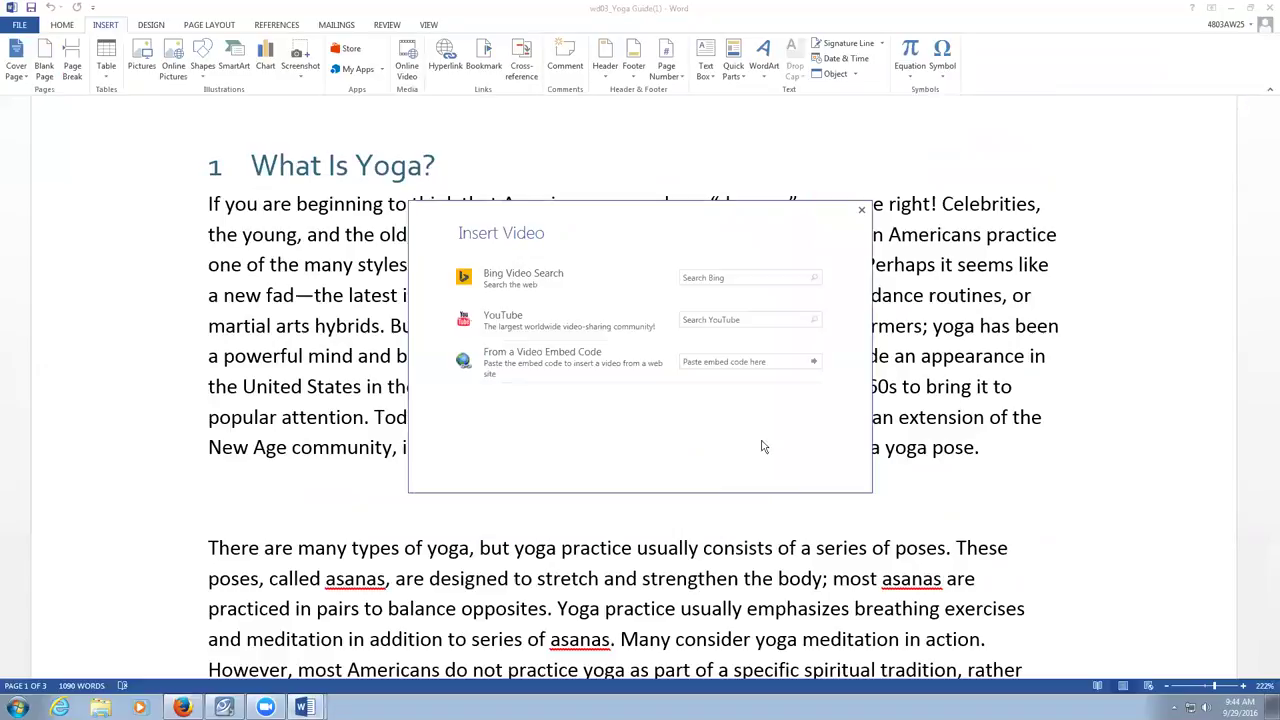
click(745, 362)
key(ctrl+v)
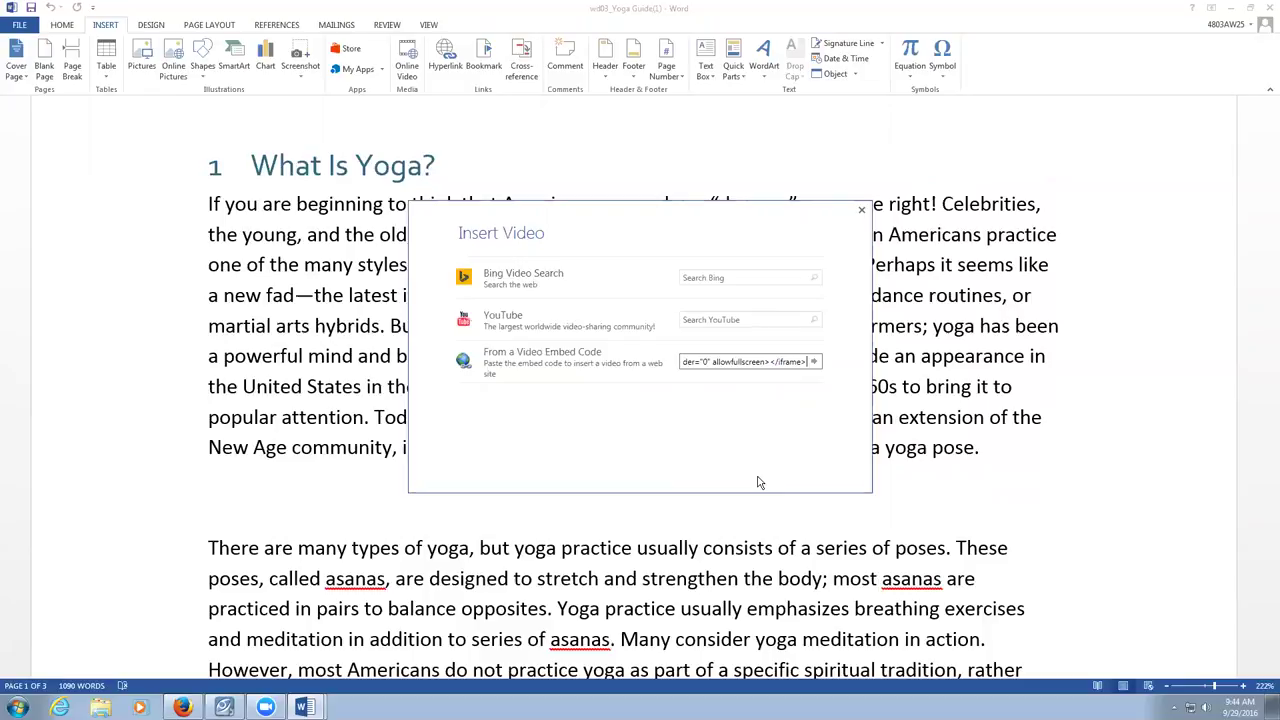
- Search YouTube for "yoga poses" from within the Insert Video dialog
click(741, 318)
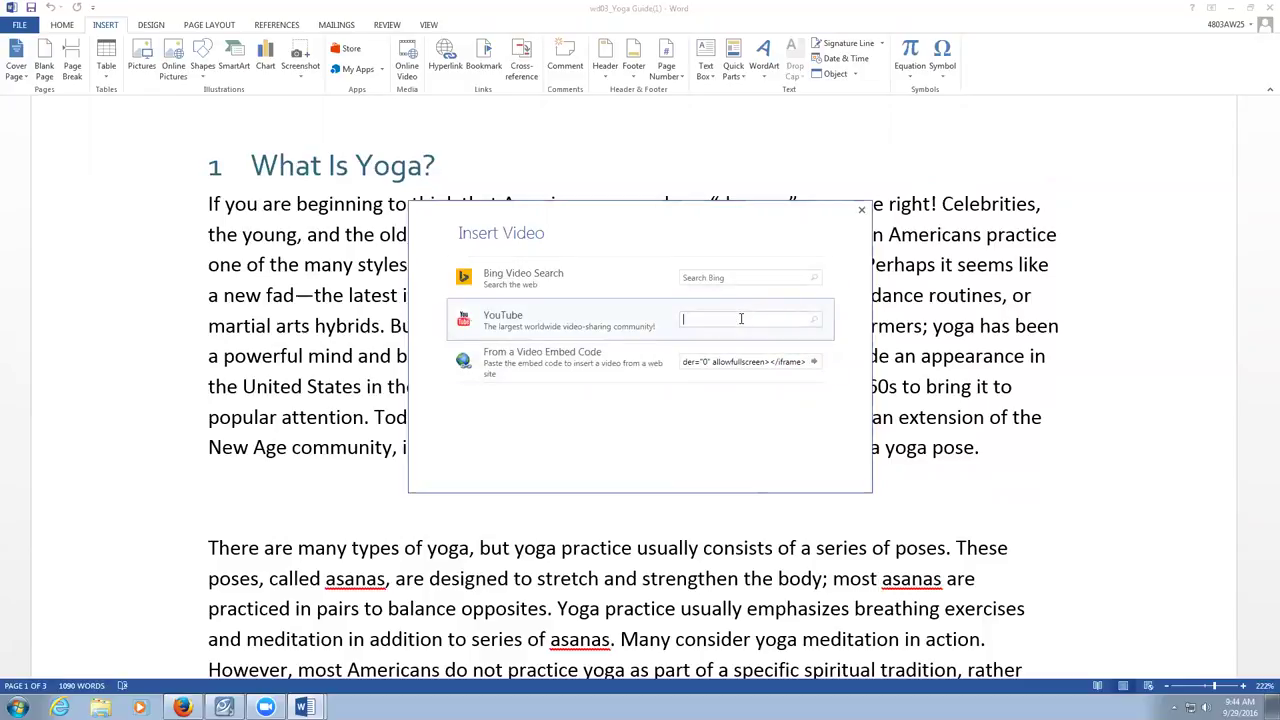
text(youg)
text(a poses)
key(Return)
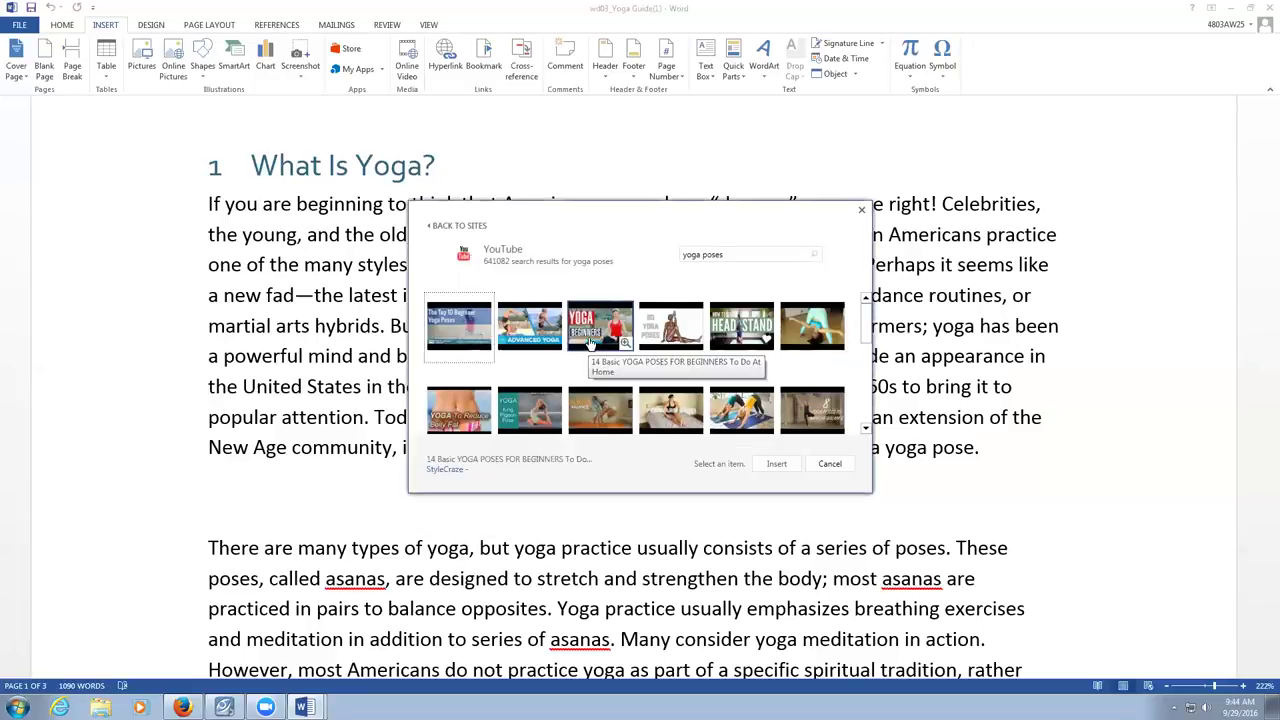
- Insert the "Top 10 Beginner Yoga Poses" video at the empty paragraph and shrink it proportionally to about two thirds of its size
click(437, 330)
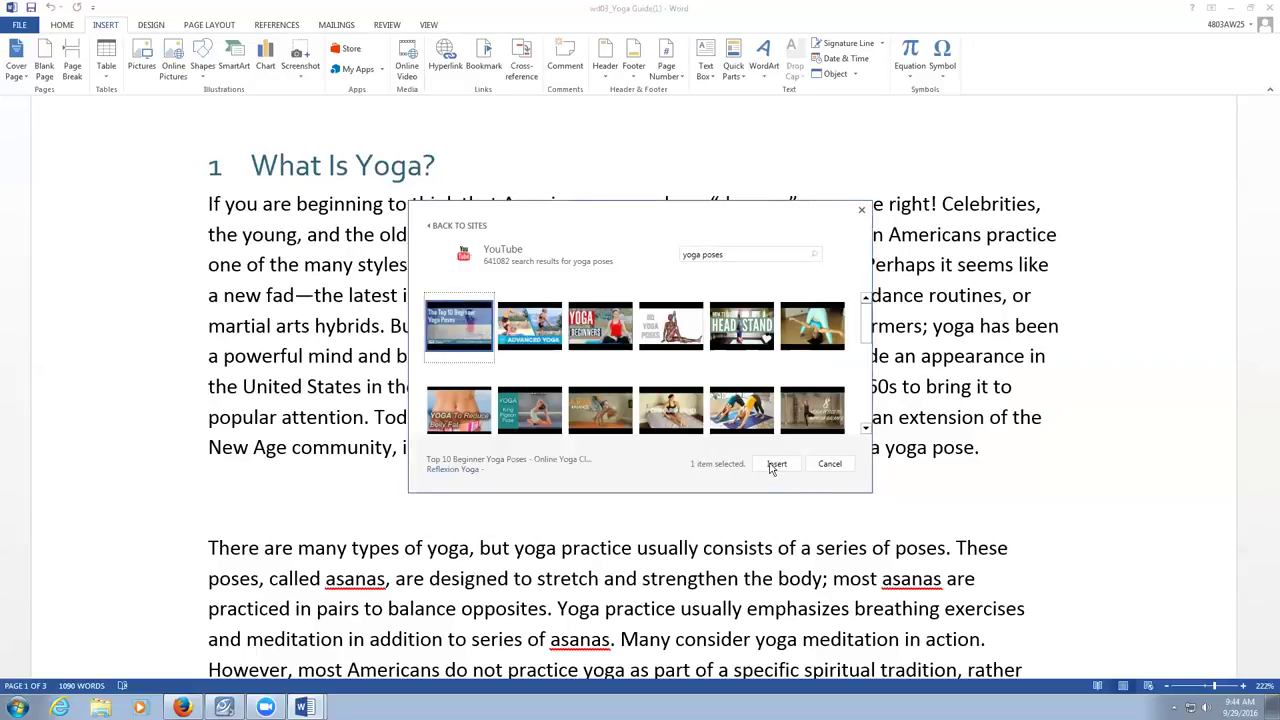
click(776, 463)
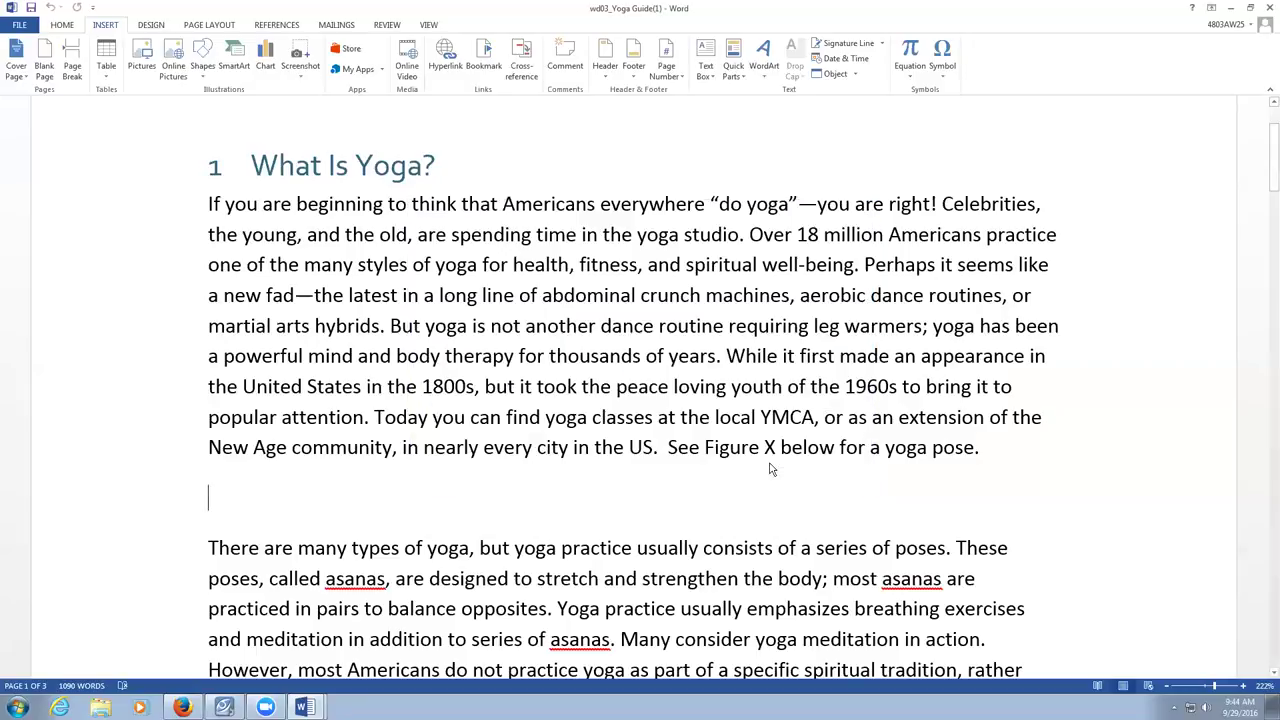
scroll(840, 515, down, 2)
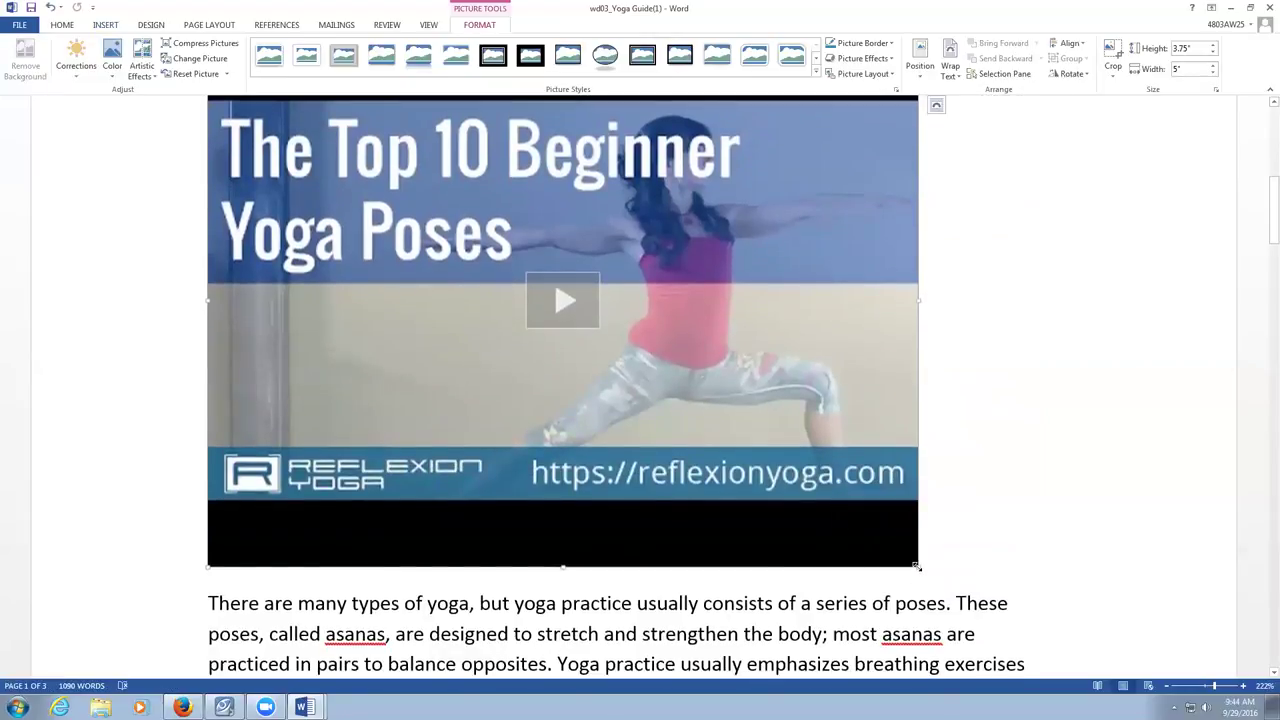
drag(918, 567, 650, 396)
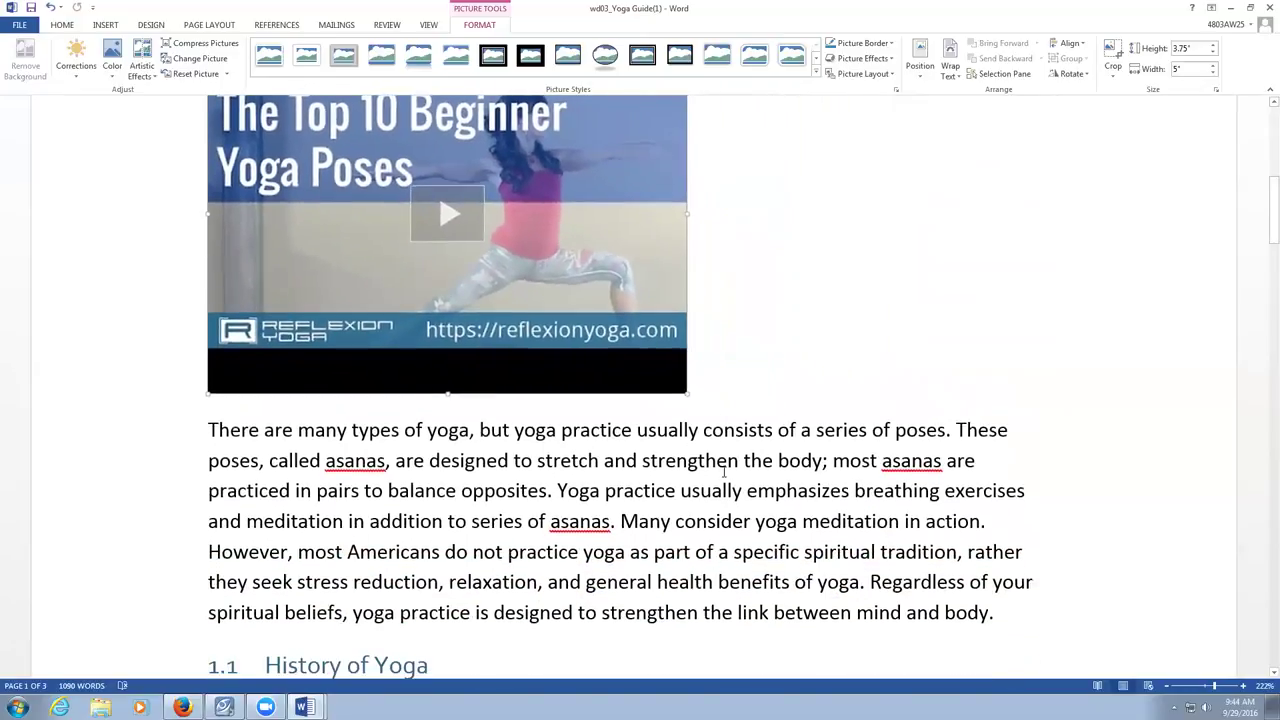
- Center the "Top 10 Beginner Yoga Poses" video on the page
click(62, 24)
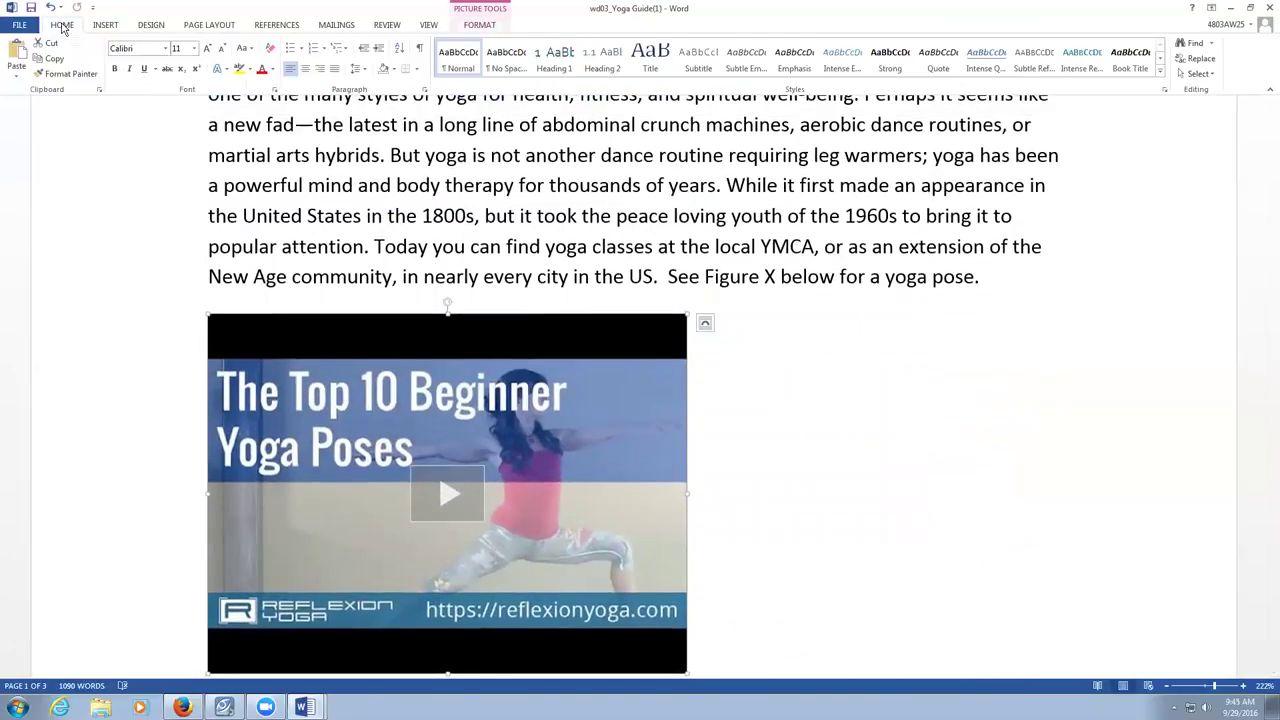
click(305, 68)
scroll(710, 272, down, 3)
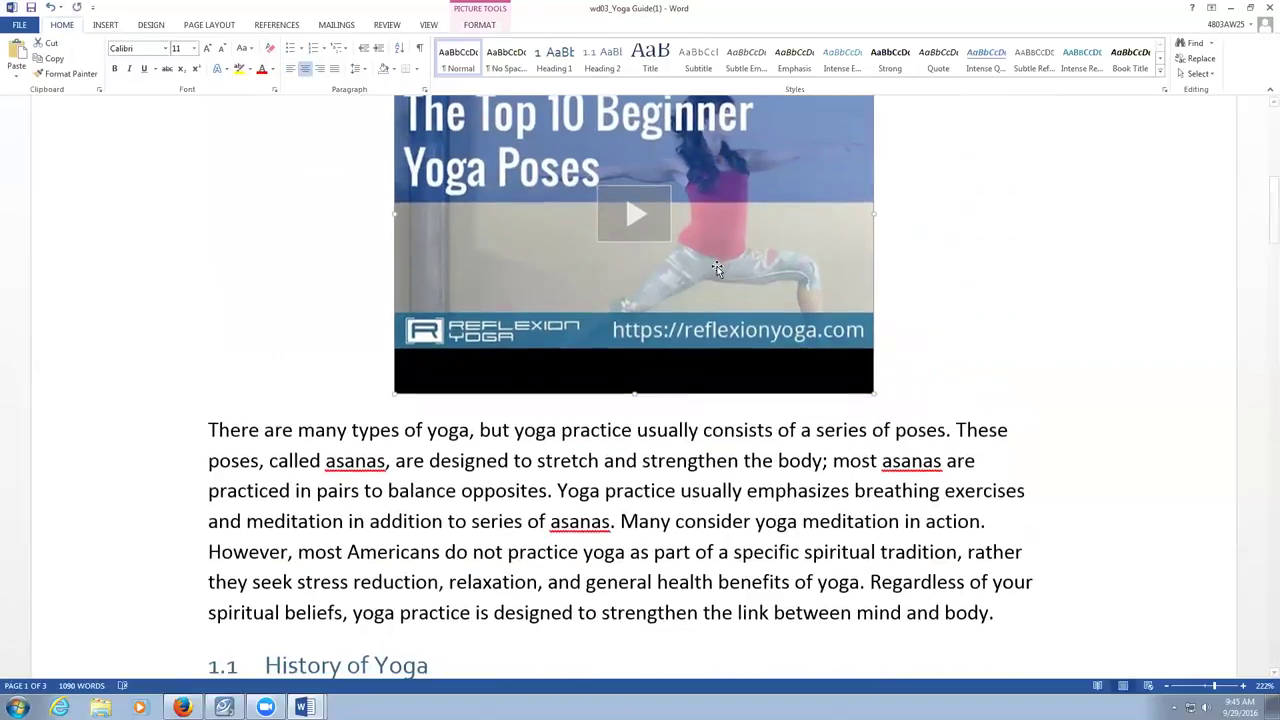
- Add a new paragraph below the video and insert the Figure caption "Figure 1 - Yoga Poses" there
click(897, 387)
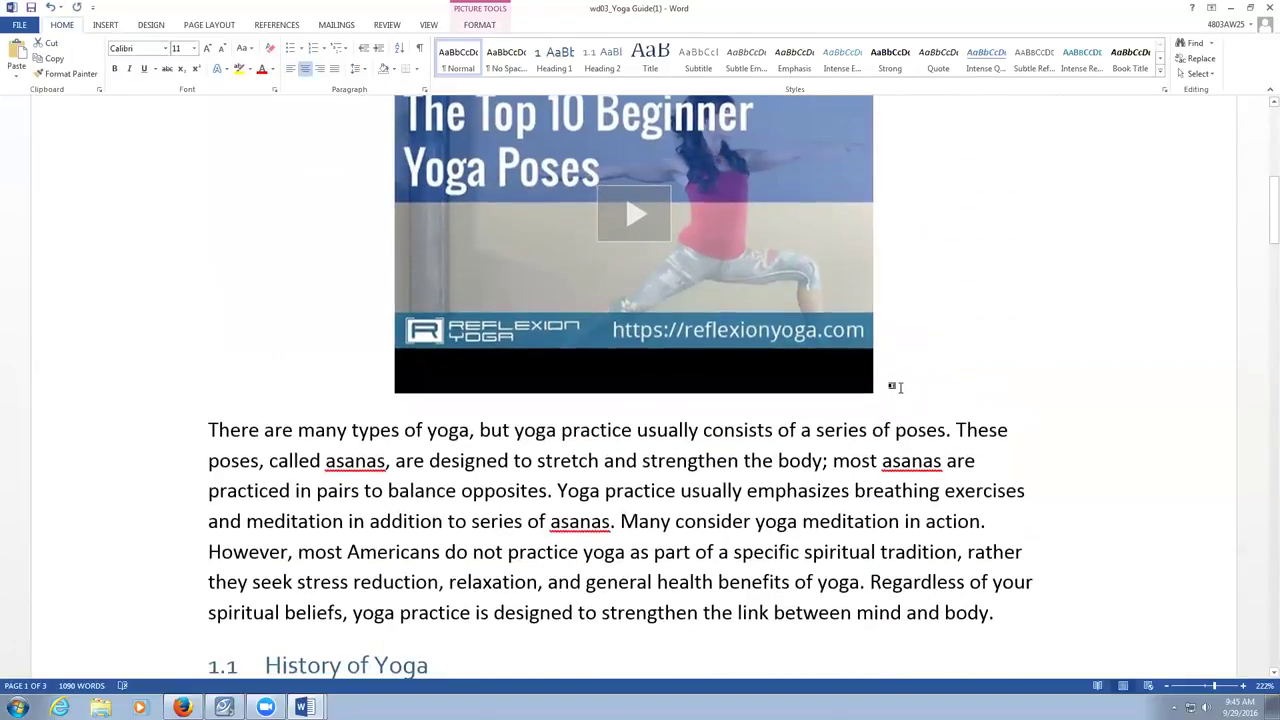
key(Return)
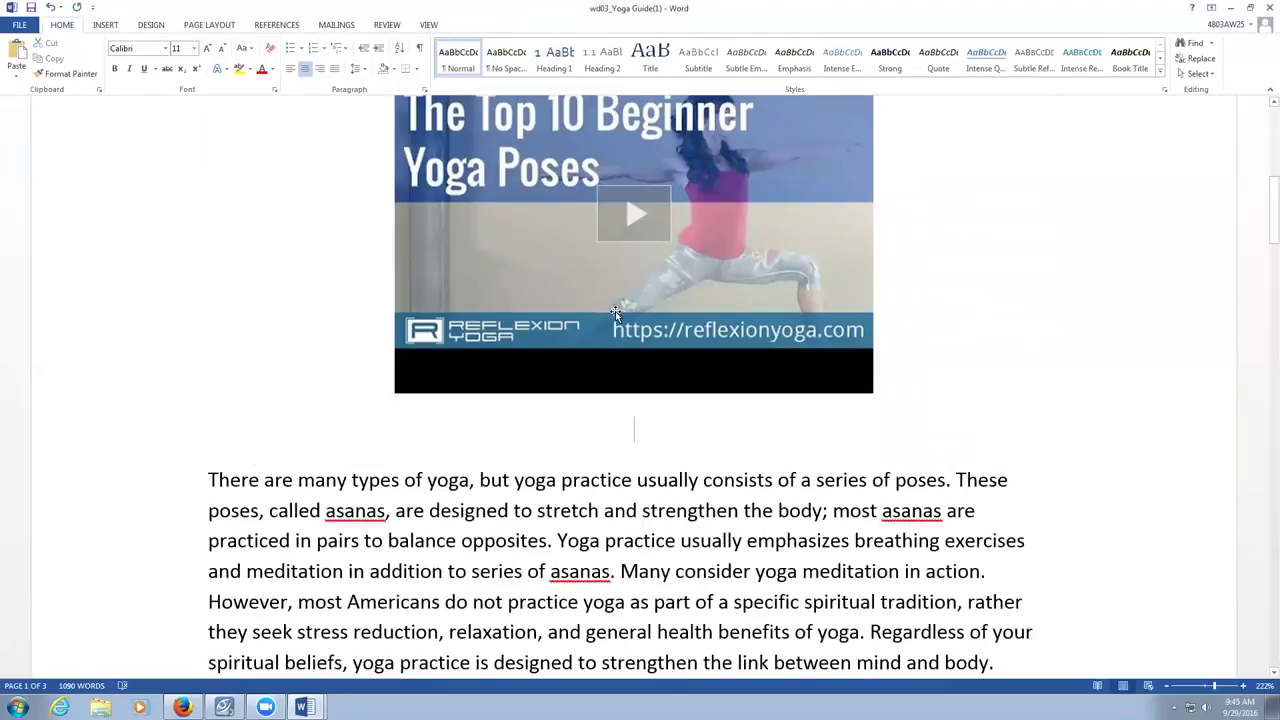
click(280, 26)
click(372, 68)
text(- Yoga Poses)
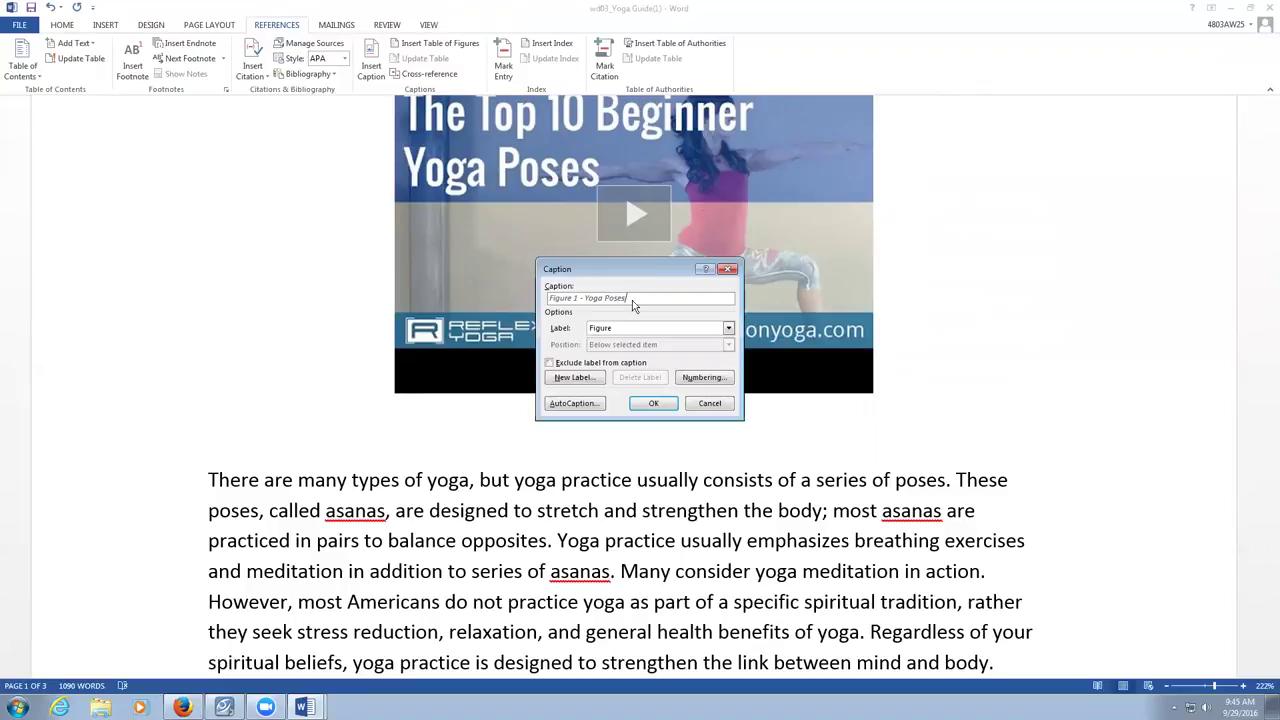
click(655, 404)
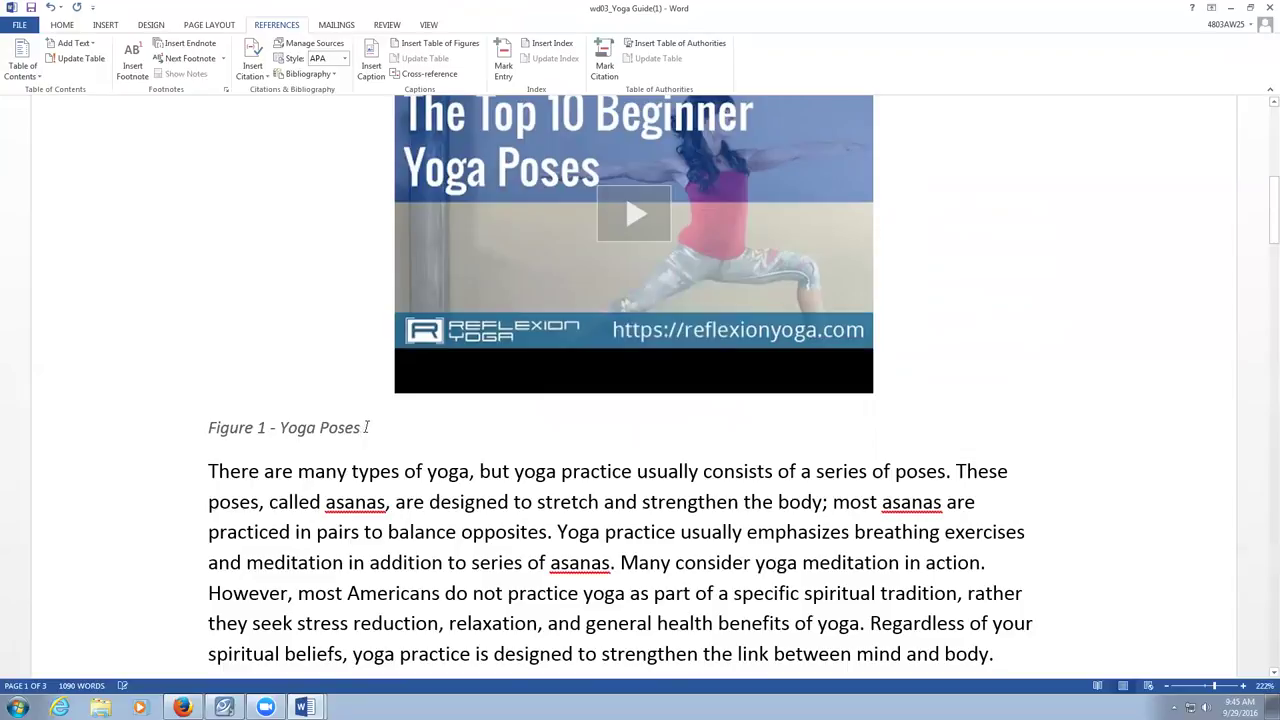
- Modify the Caption style so that captions are centered
triple_click(366, 427)
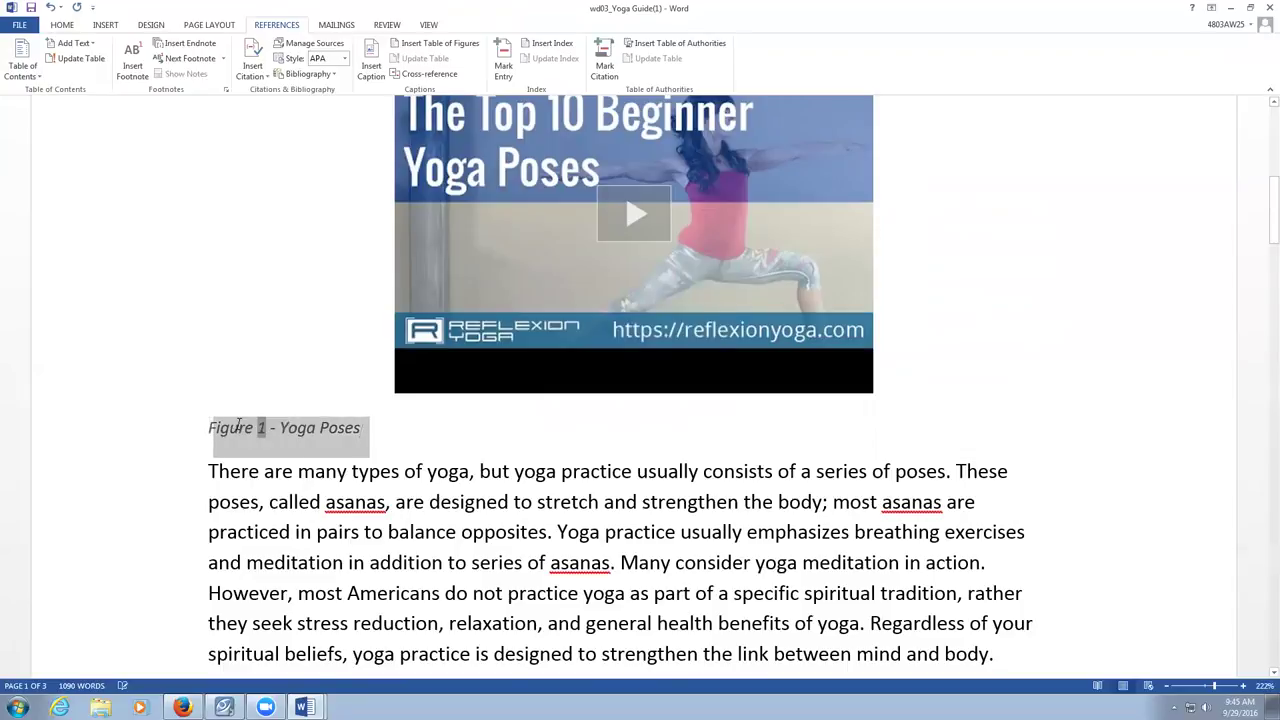
click(61, 26)
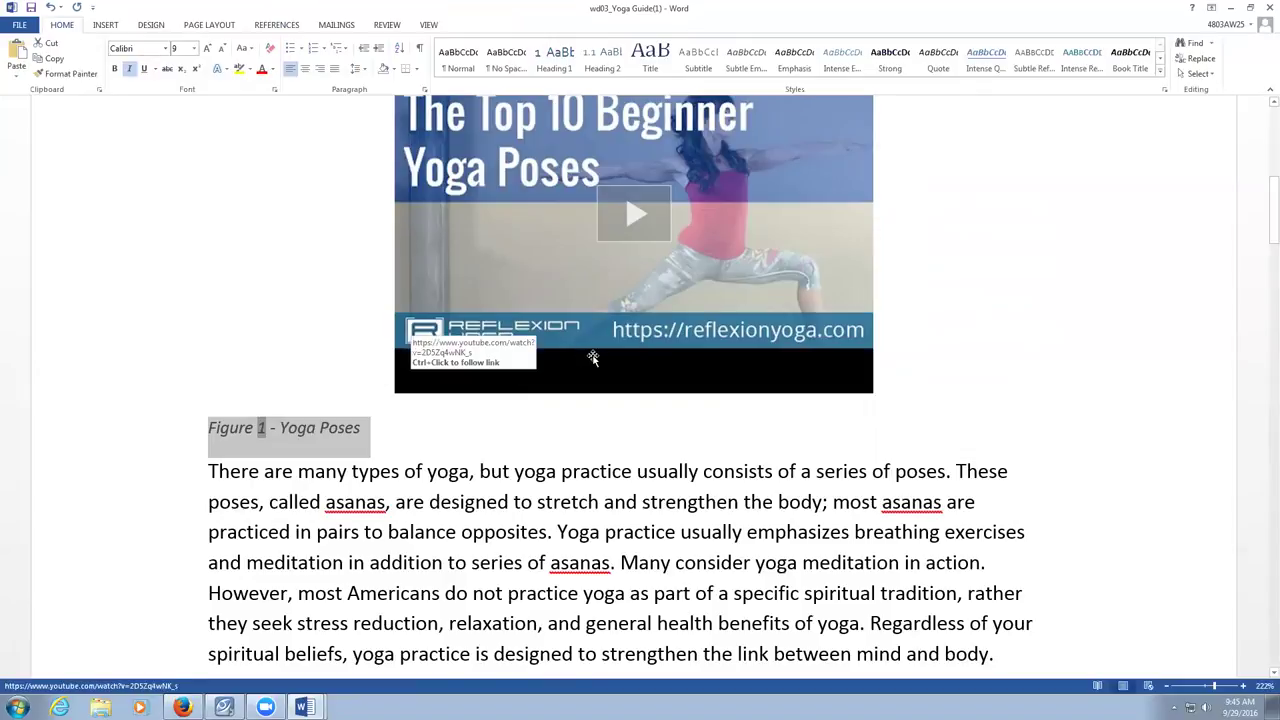
click(1158, 76)
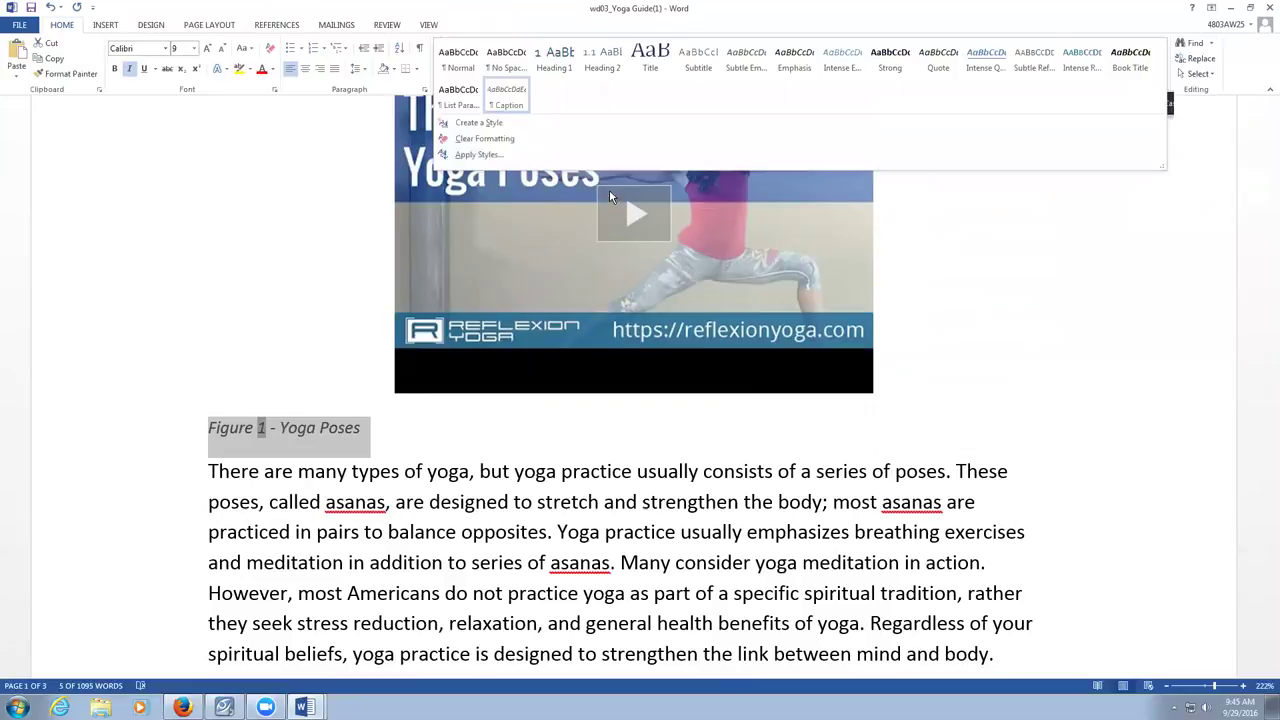
right_click(519, 92)
click(540, 115)
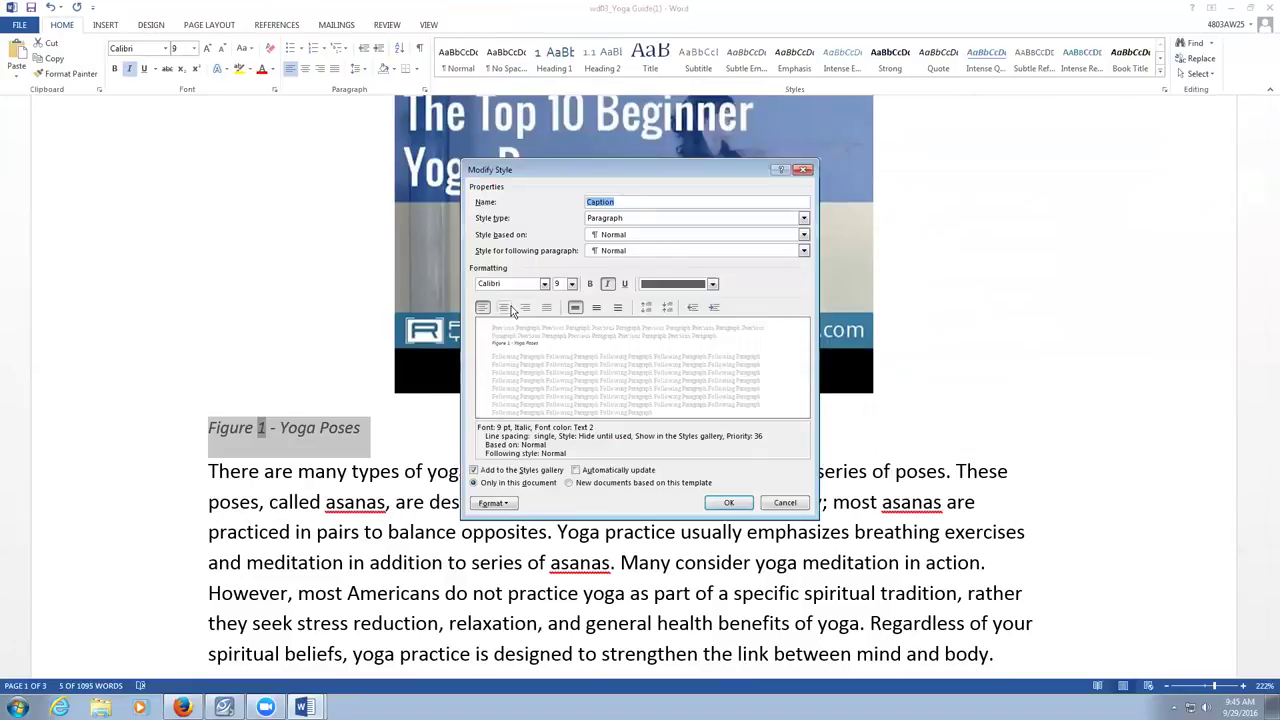
click(509, 309)
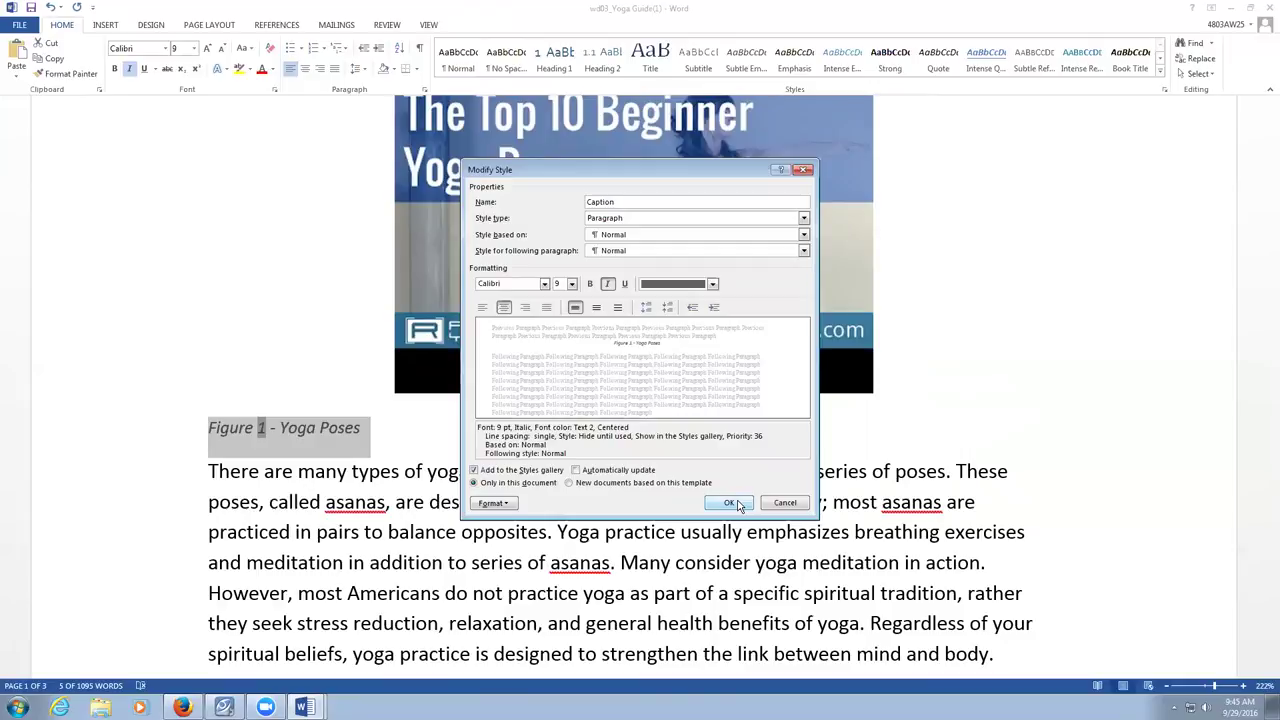
click(730, 503)
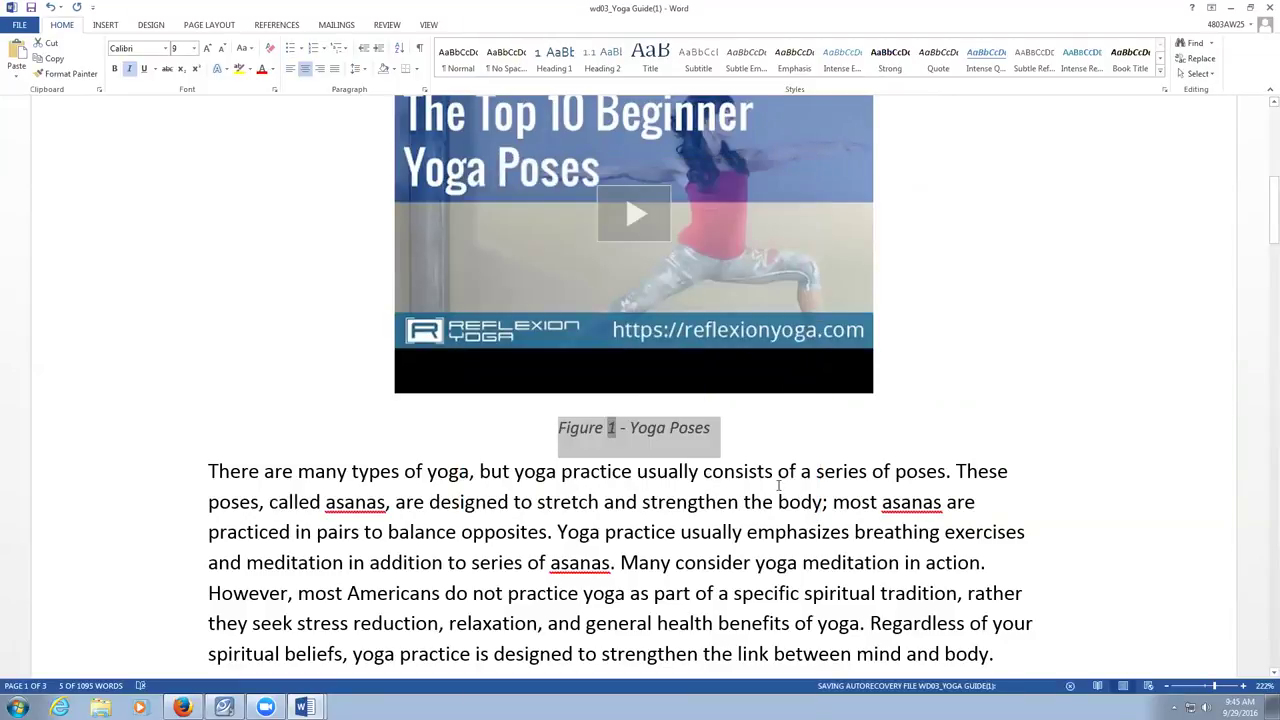
- Replace "Figure X" in the paragraph above the video with a cross-reference to the Yoga Poses figure, using only label and number
scroll(795, 487, up, 3)
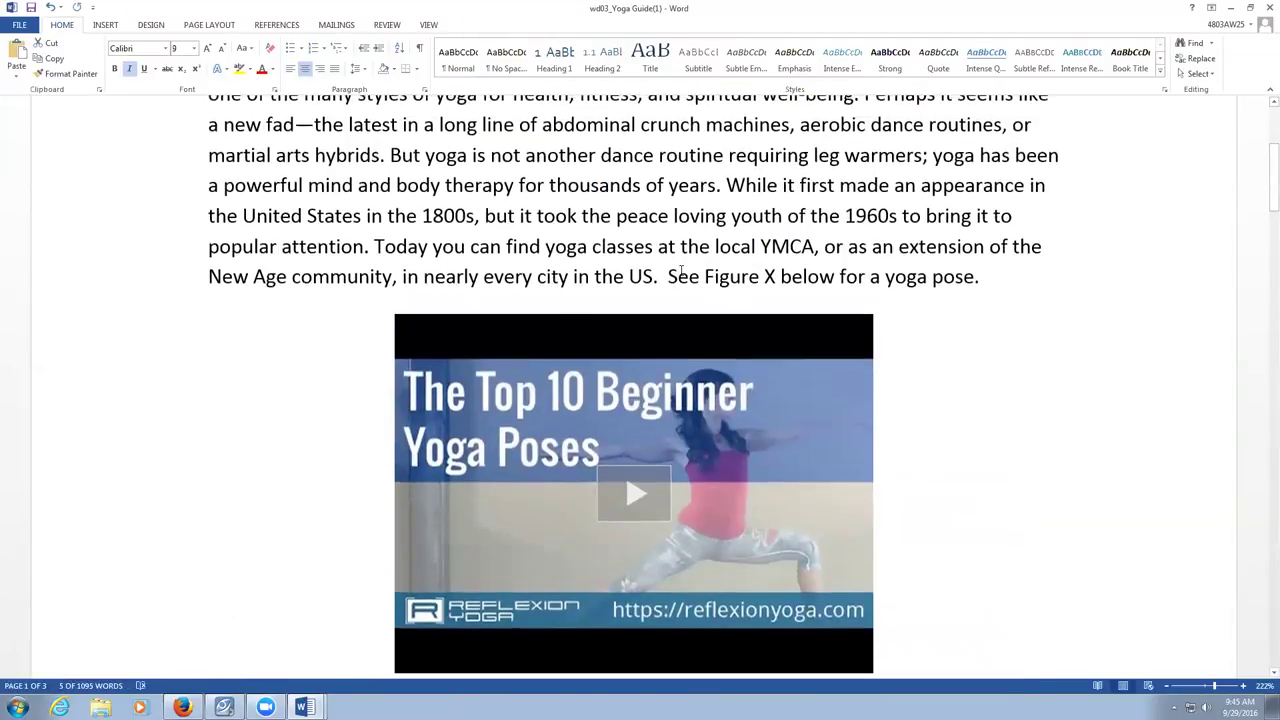
drag(705, 277, 777, 279)
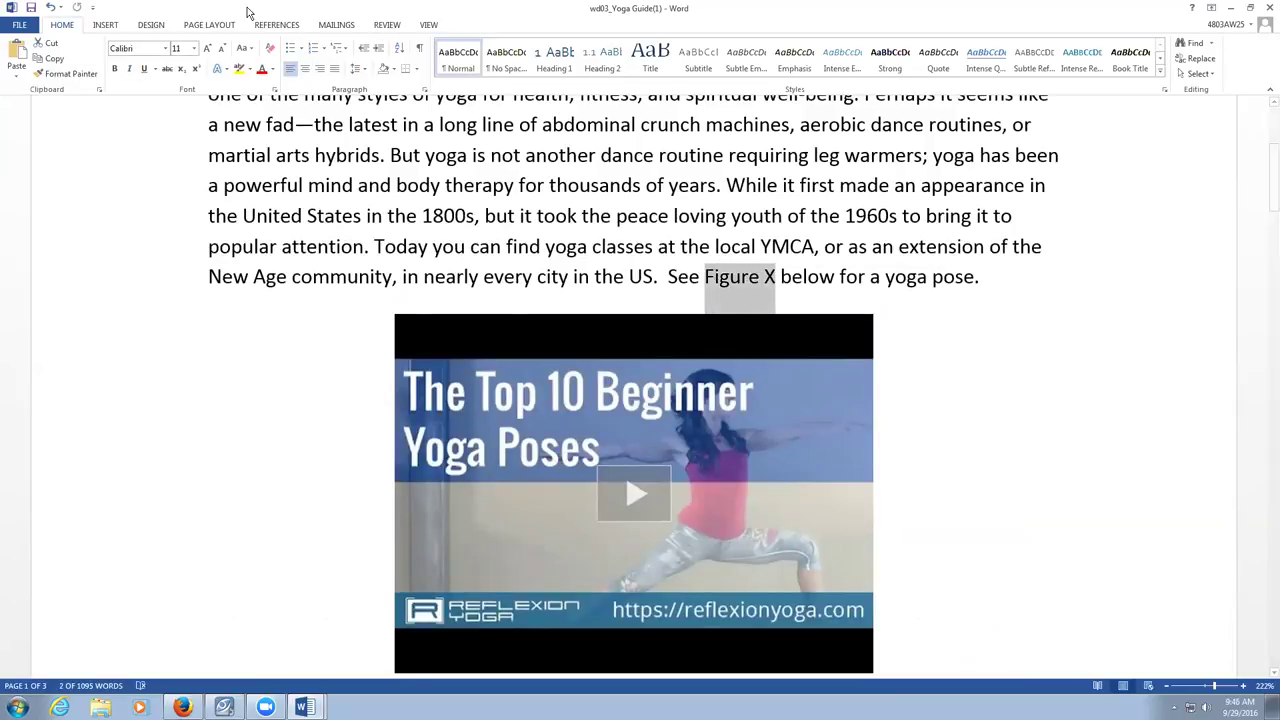
click(276, 24)
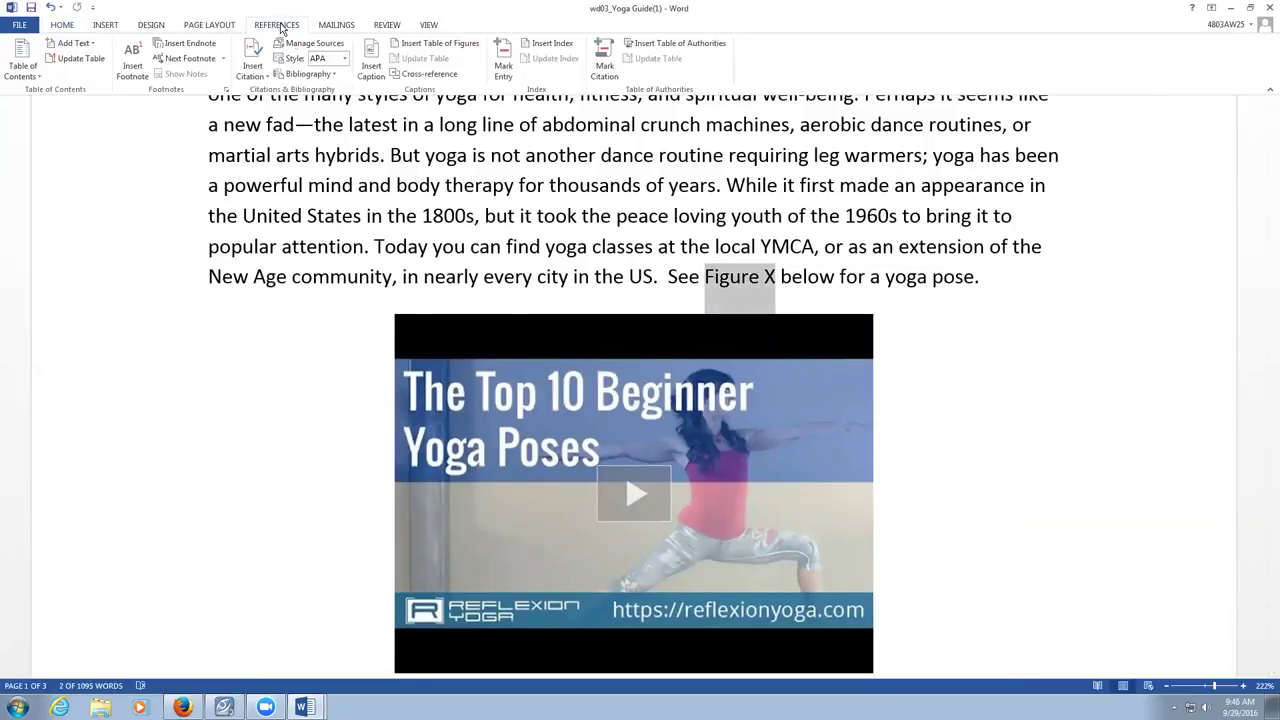
click(424, 74)
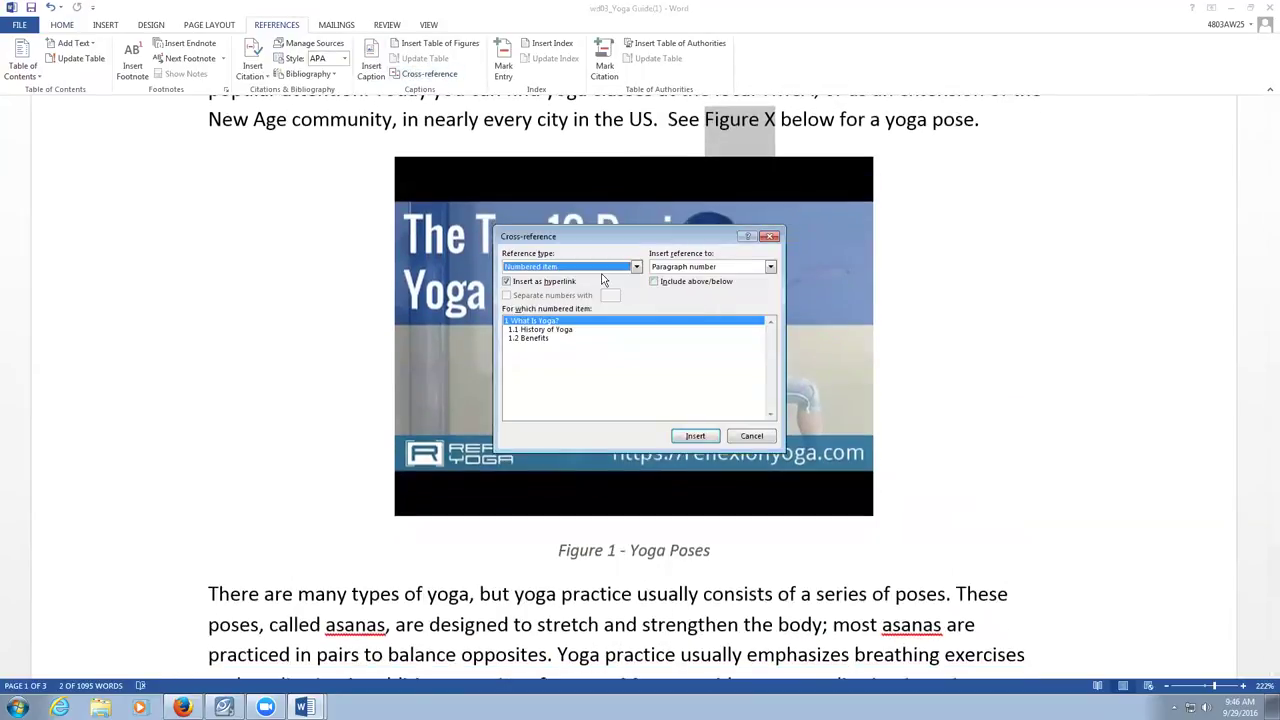
click(636, 266)
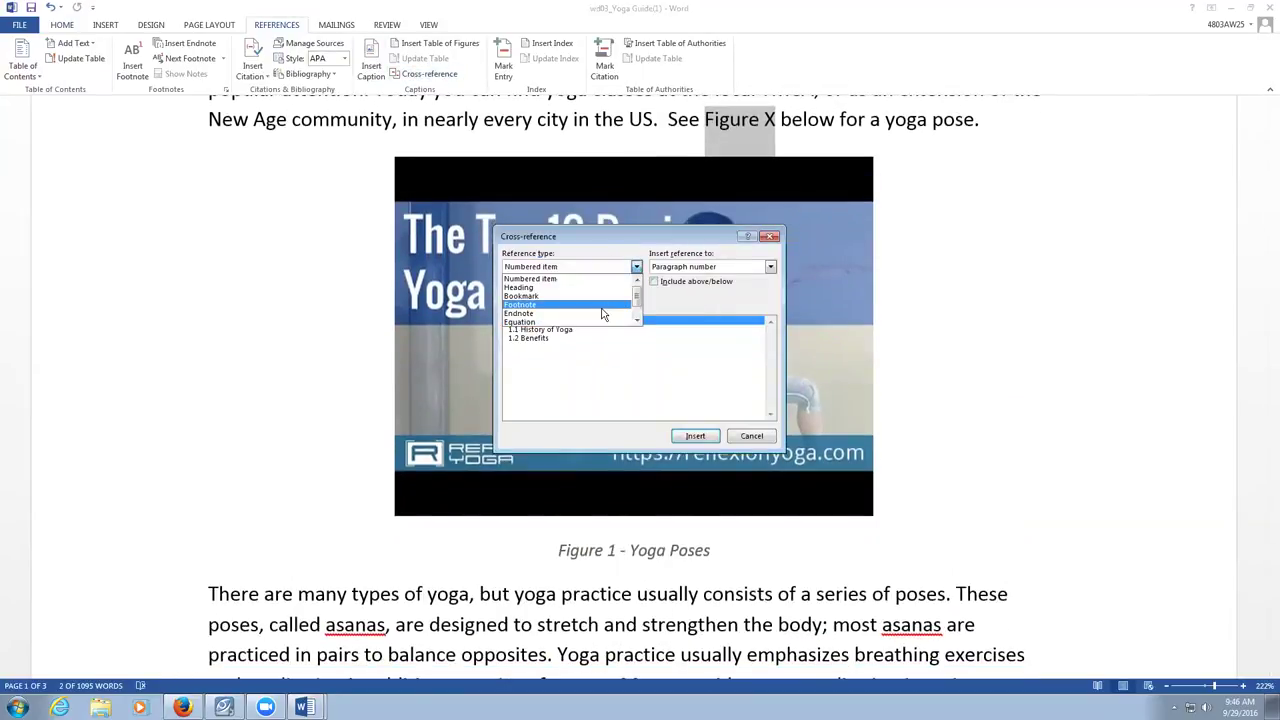
scroll(602, 315, down, 1)
click(588, 312)
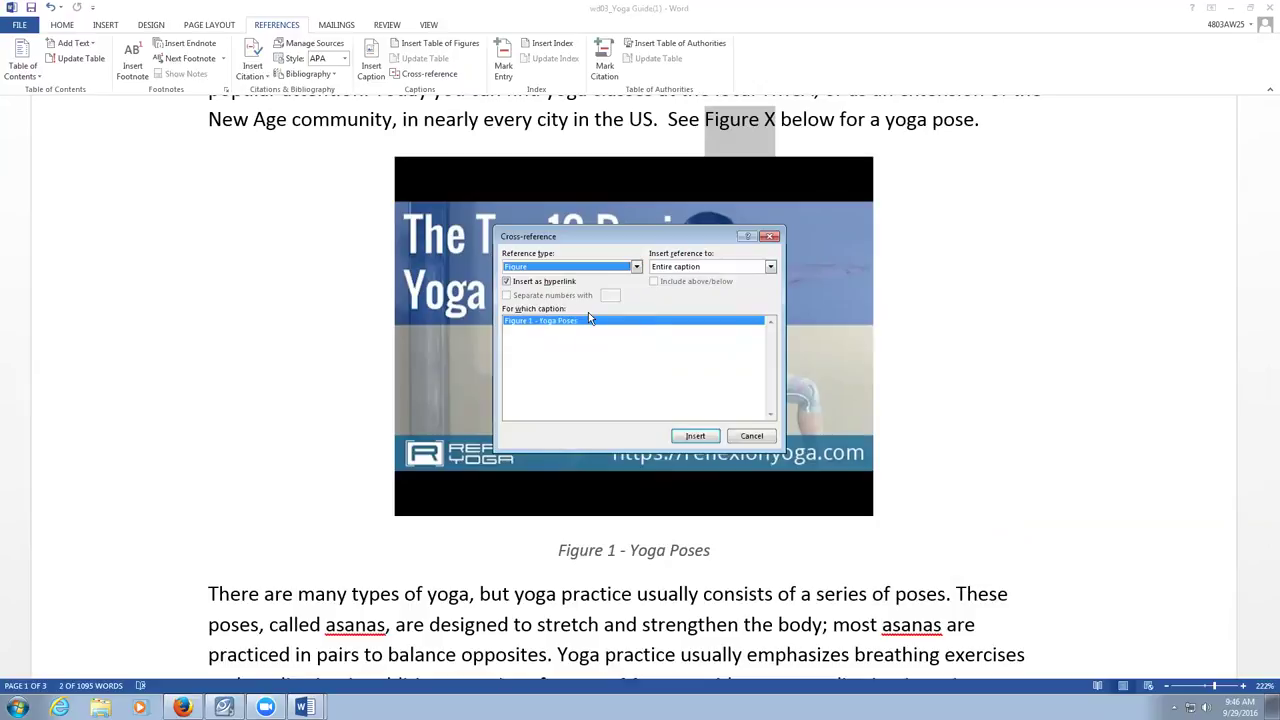
click(770, 266)
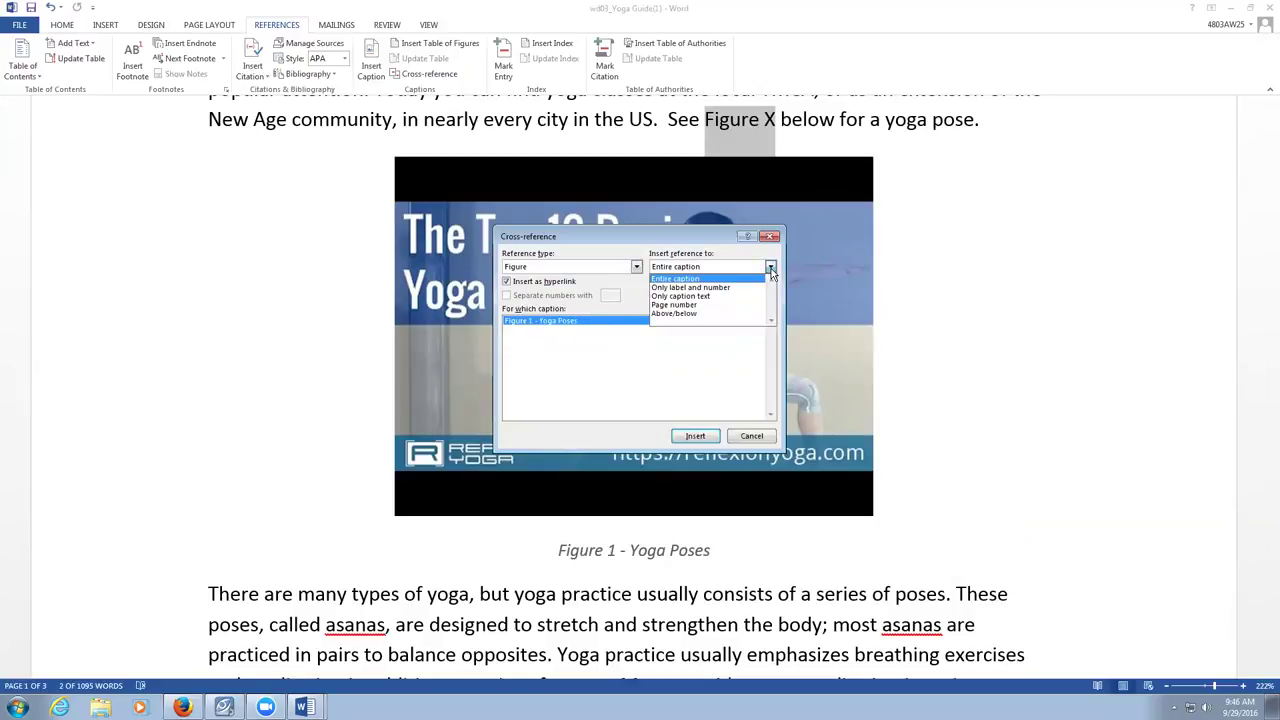
click(747, 288)
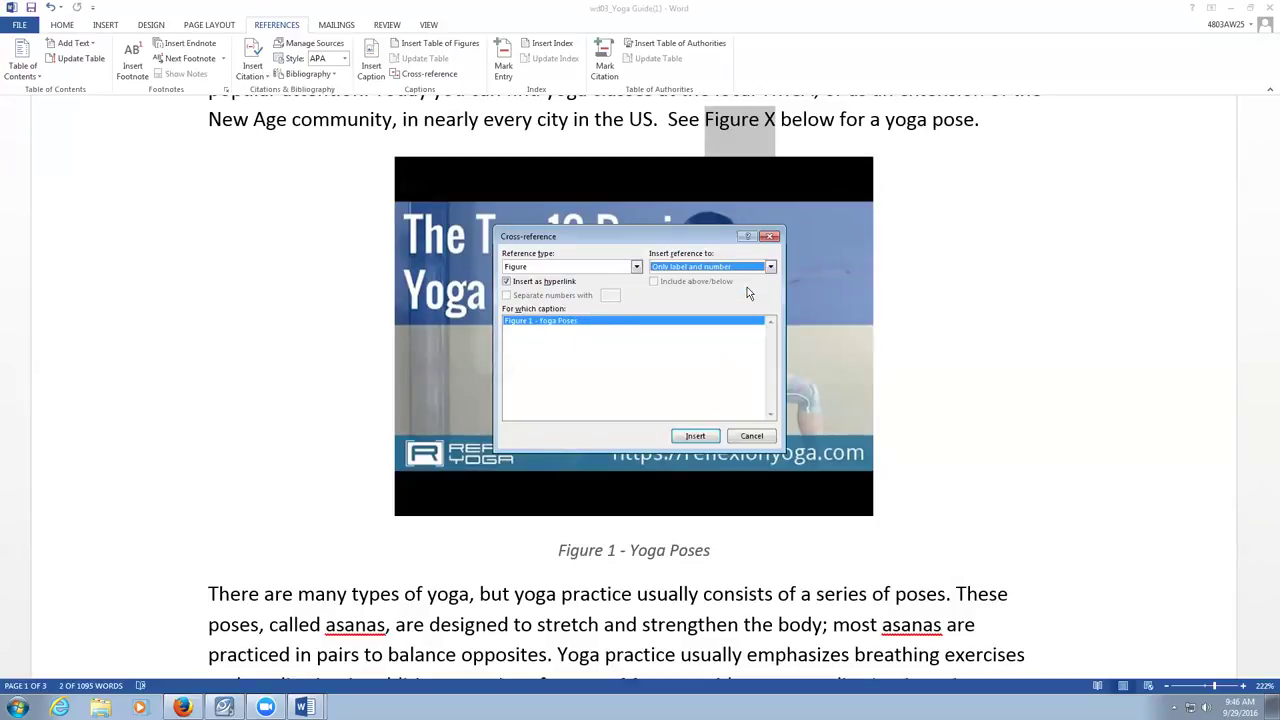
click(695, 436)
click(946, 429)
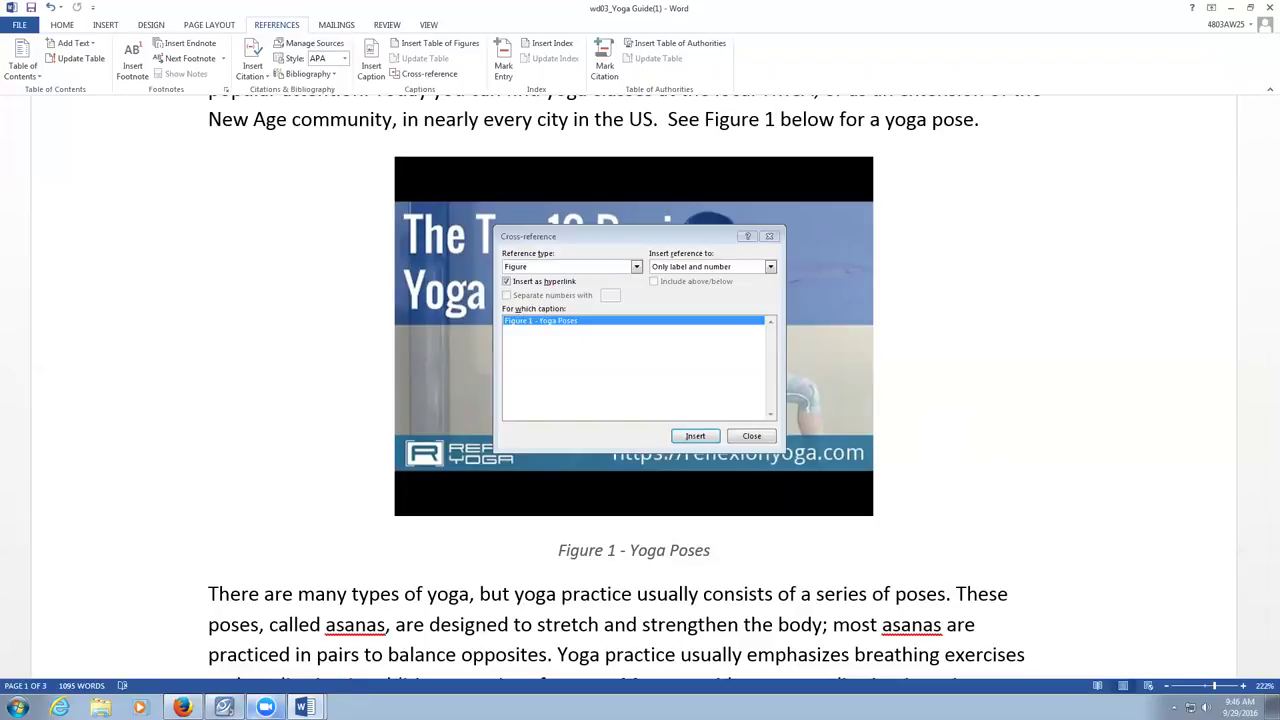
- Check the student screens in Netop Vision Pro, and close the Cross-reference dialog back in Word
mouse_move(224, 707)
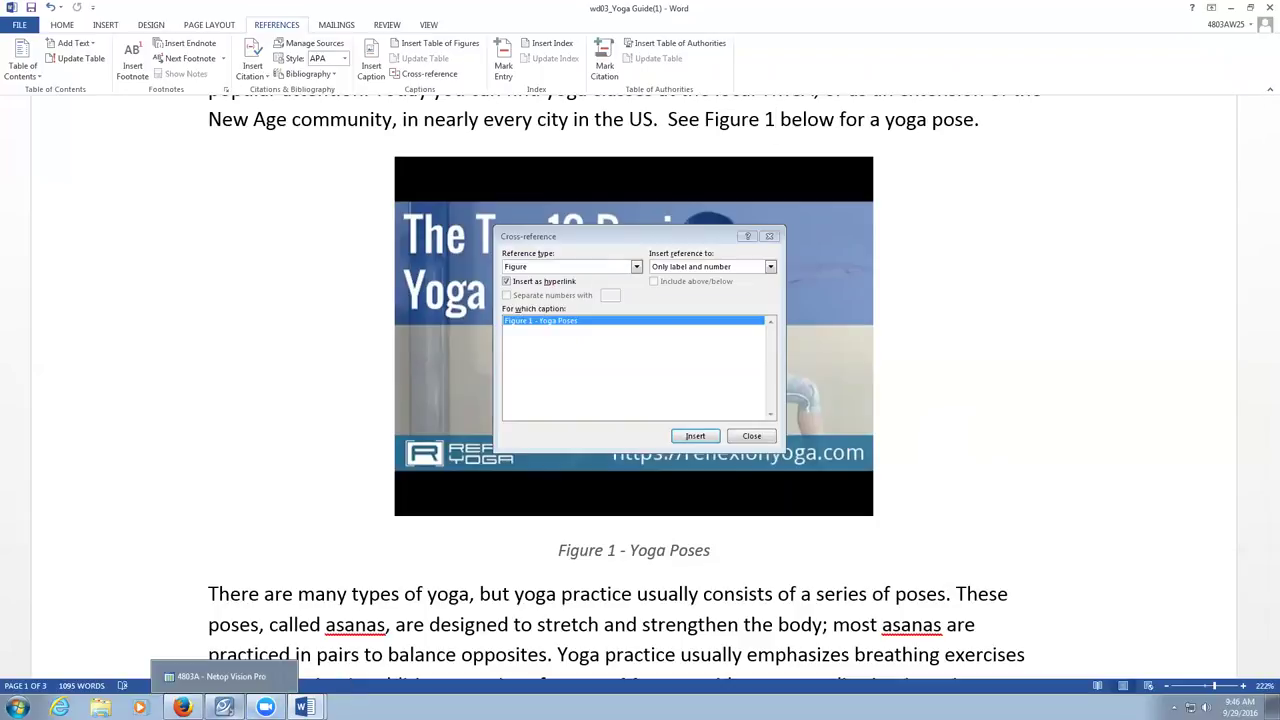
click(235, 673)
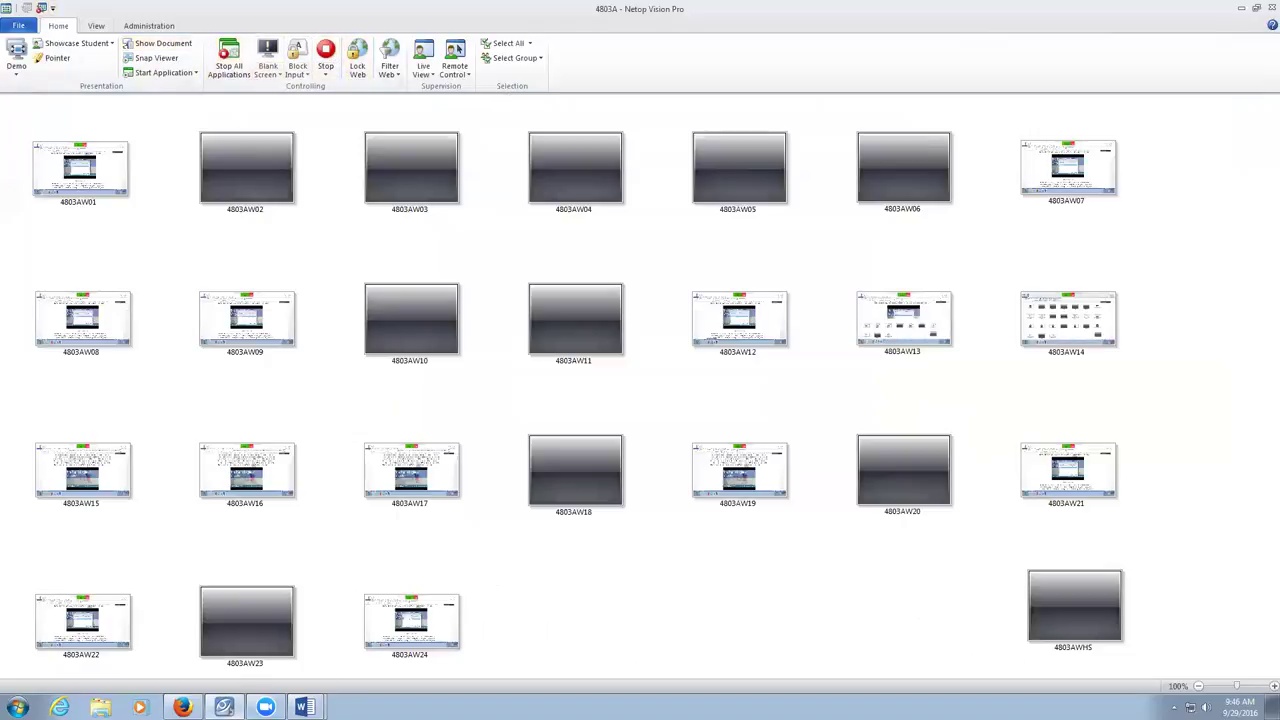
mouse_move(330, 703)
click(320, 676)
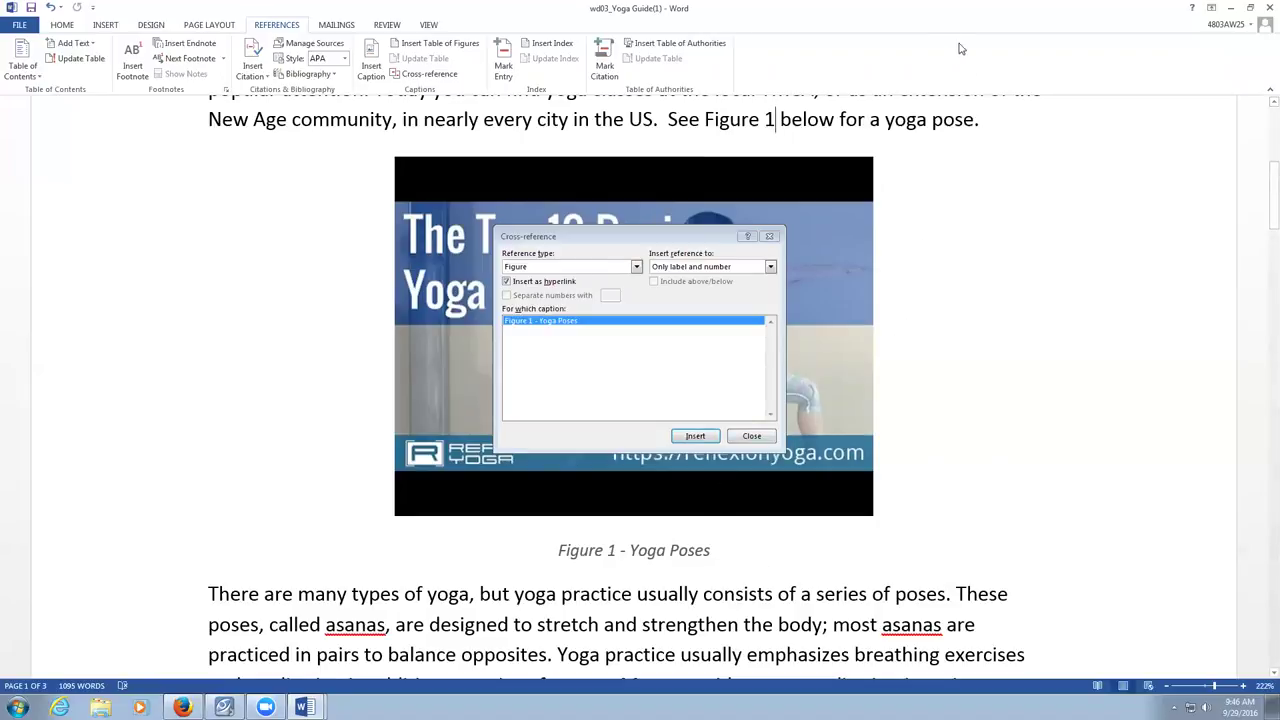
click(751, 436)
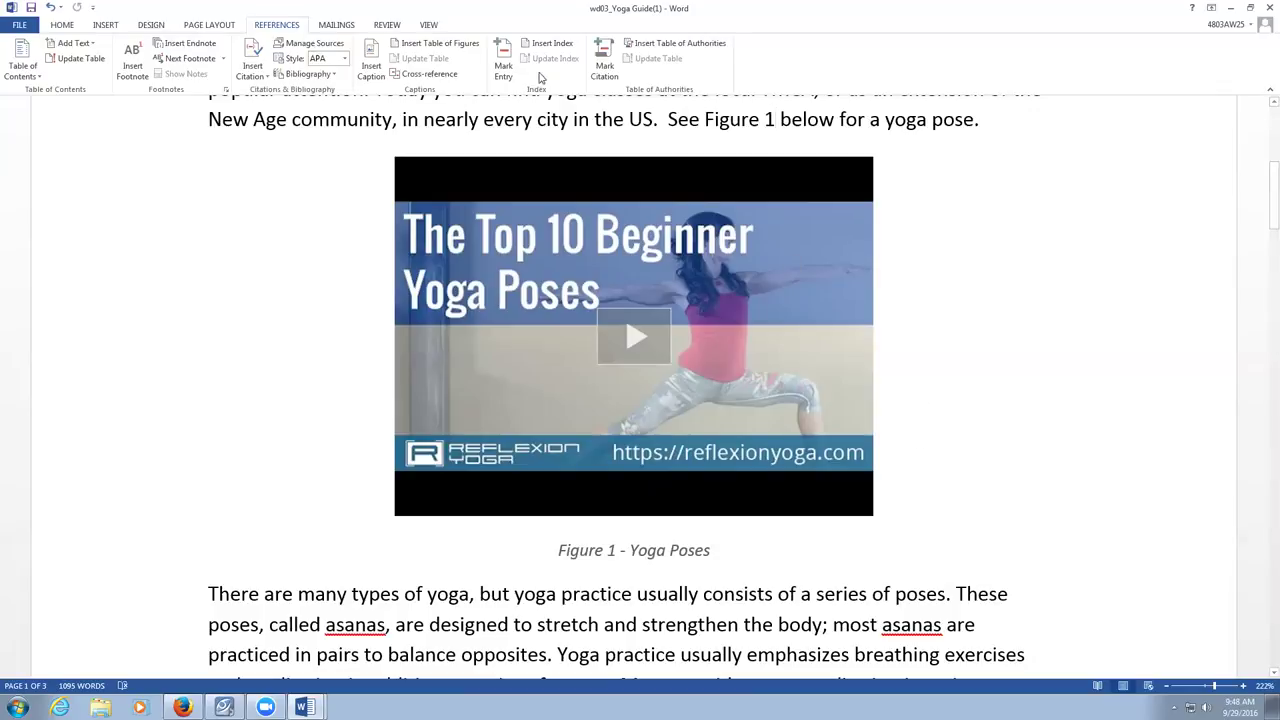
- Show the Caption style's Modify option in the style gallery and dismiss it
click(62, 25)
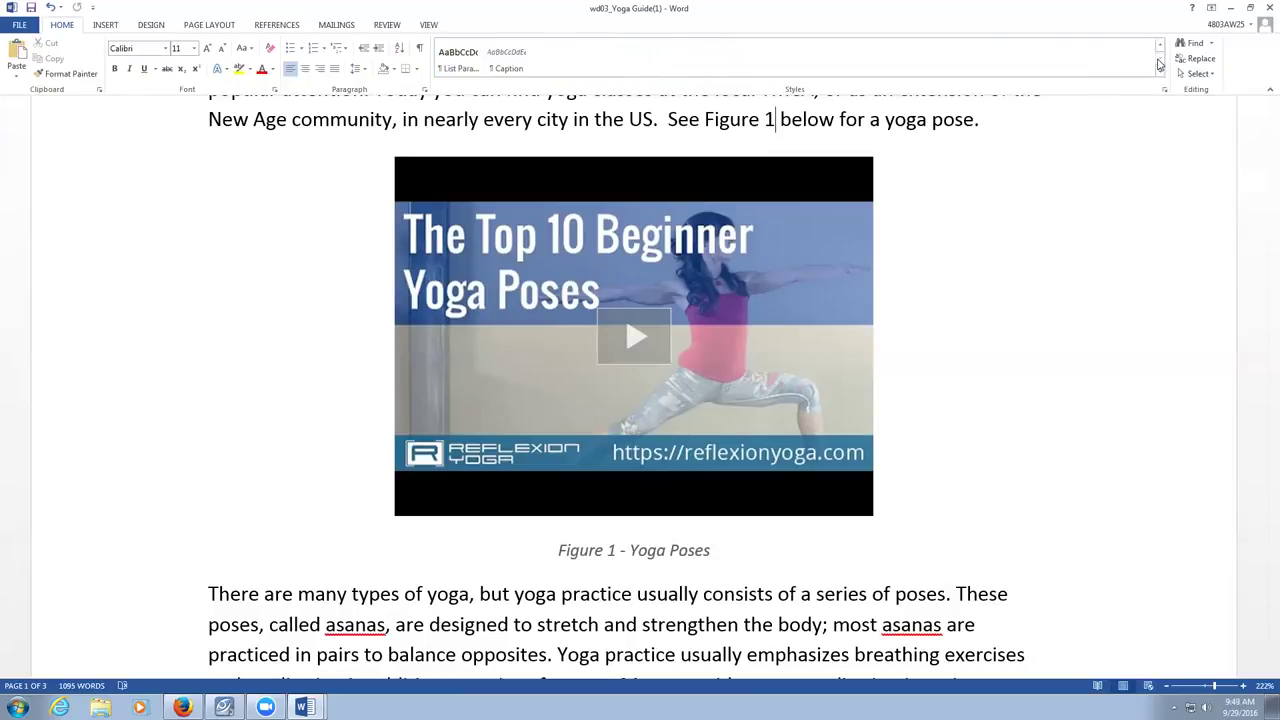
click(1160, 75)
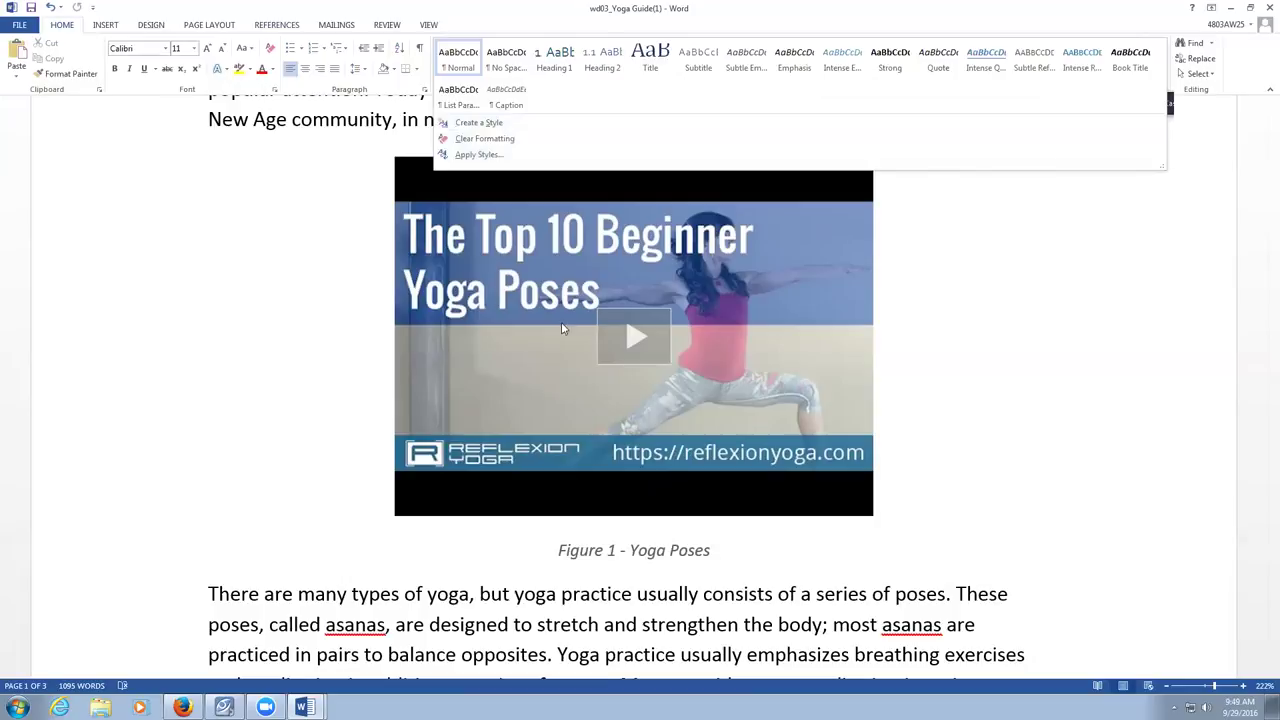
right_click(510, 88)
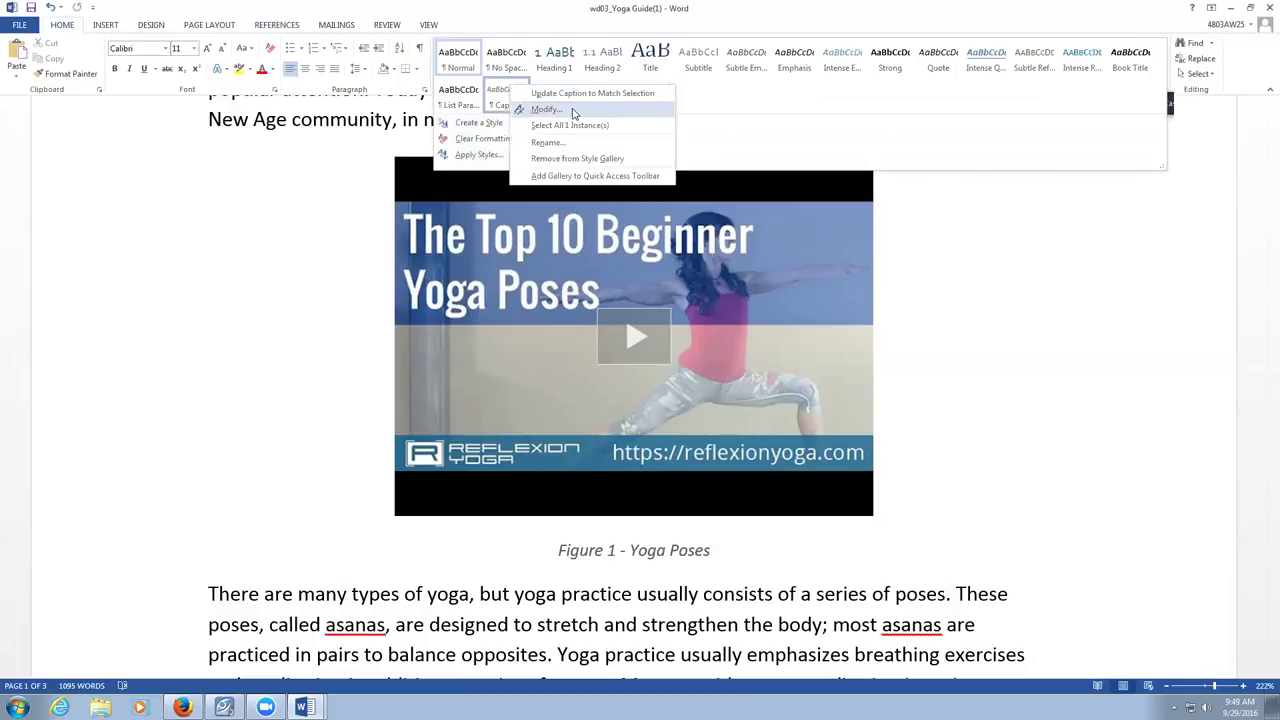
click(1120, 443)
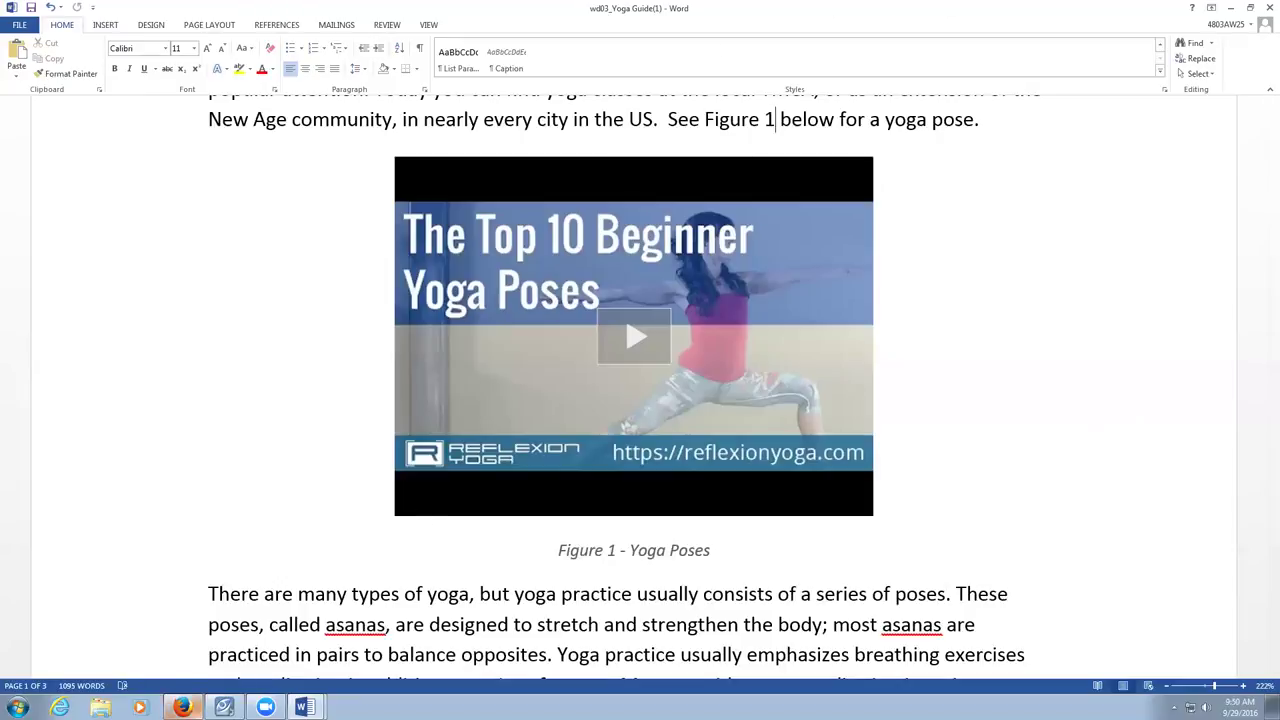
- Switch to Netop Vision Pro, activate the Pointer presentation tool and return to the Yoga guide in Word
click(224, 707)
click(55, 57)
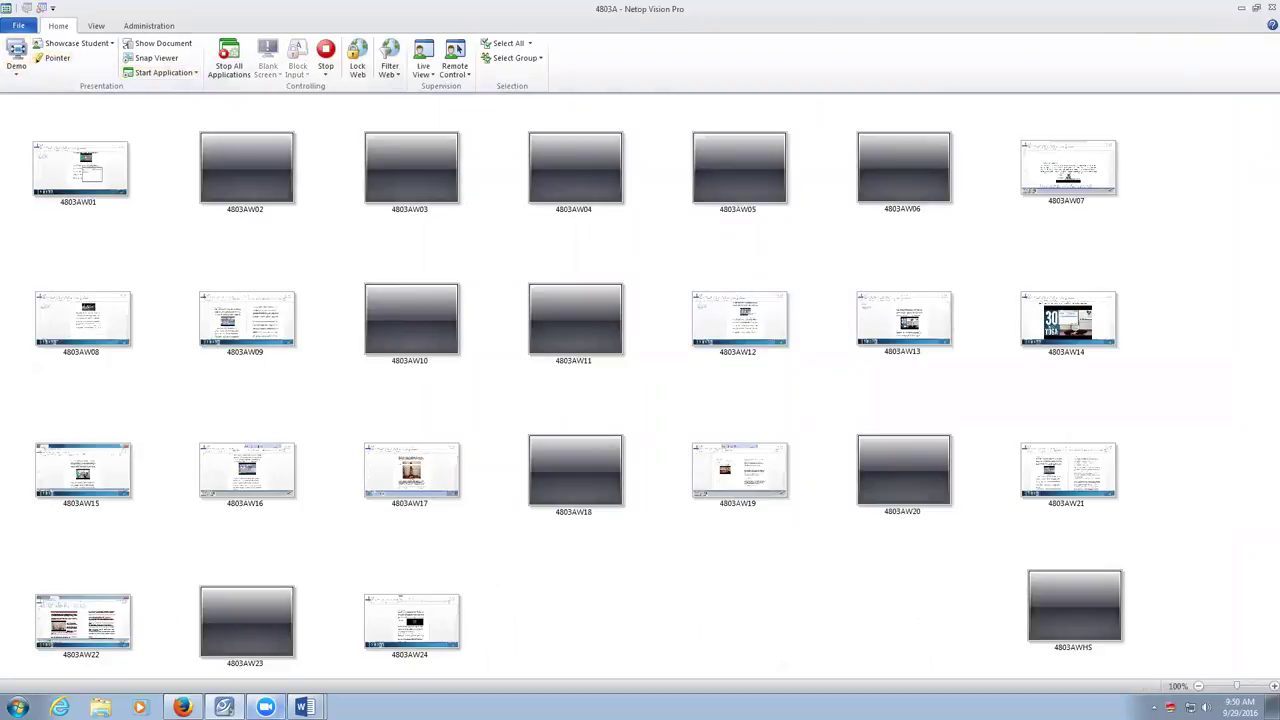
mouse_move(305, 707)
click(340, 653)
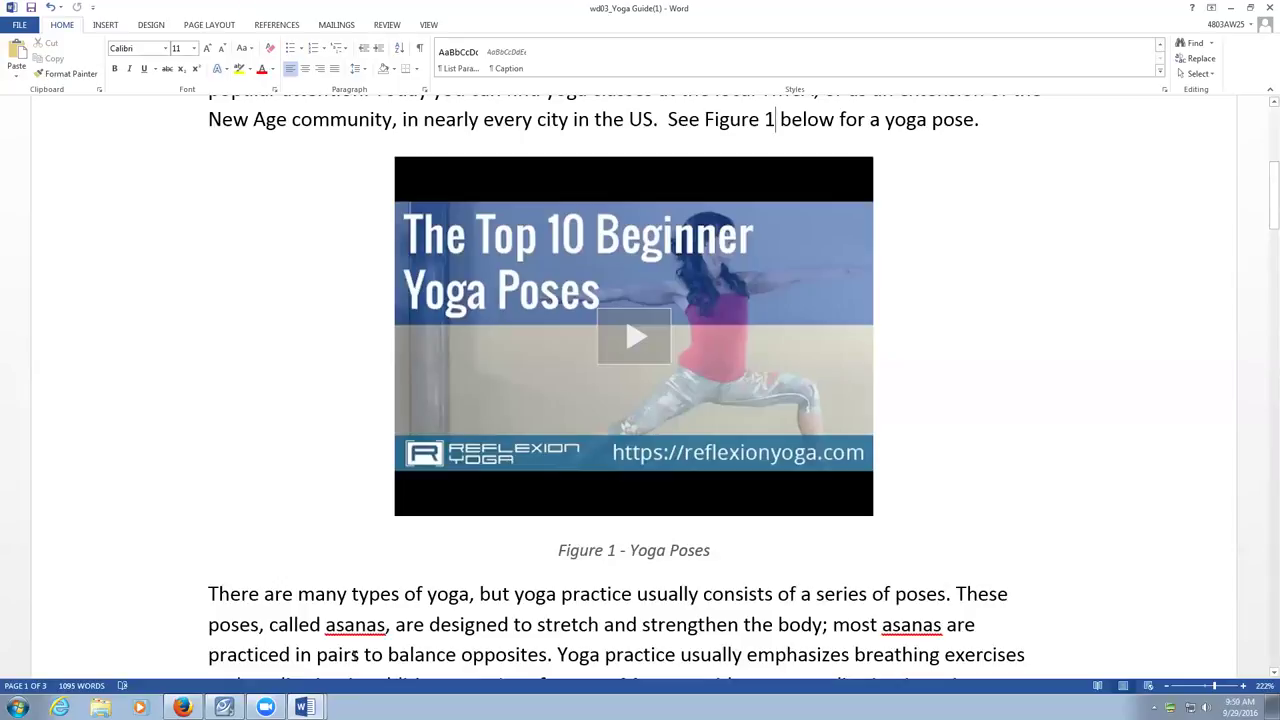
- Insert a footnote after "in nearly every city in the US." in the What Is Yoga? paragraph
scroll(354, 655, up, 5)
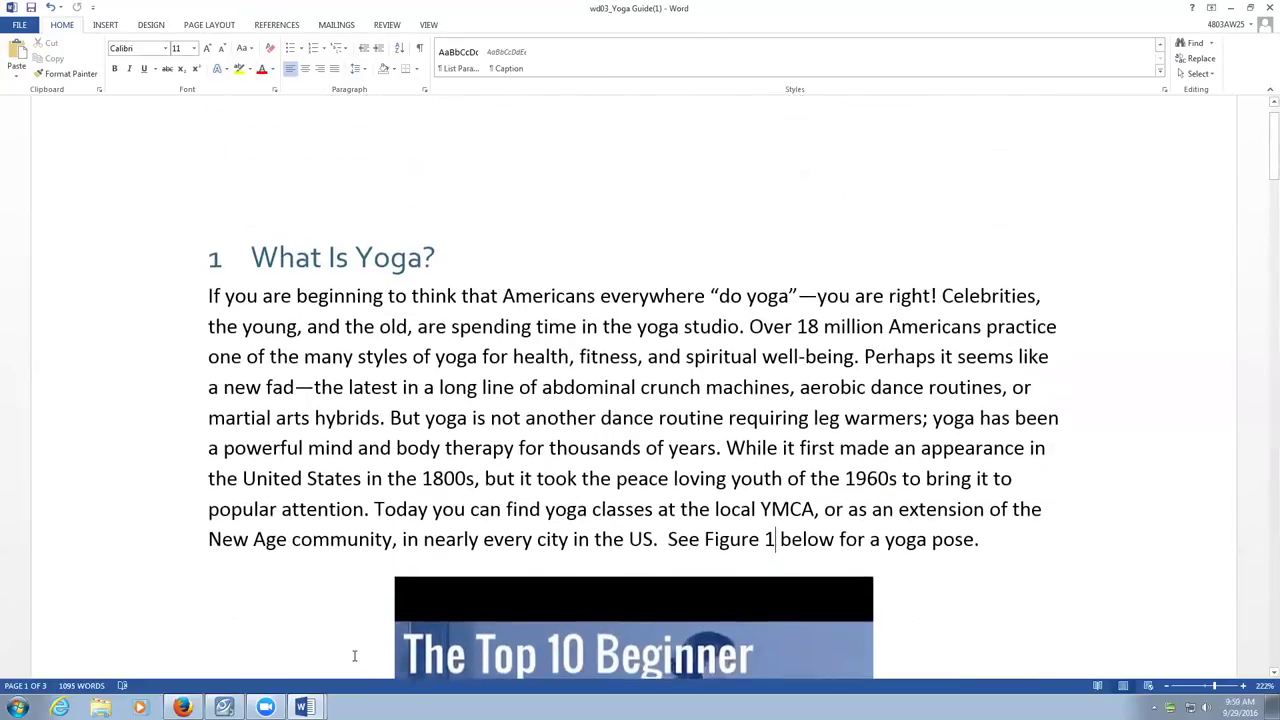
scroll(354, 655, down, 1)
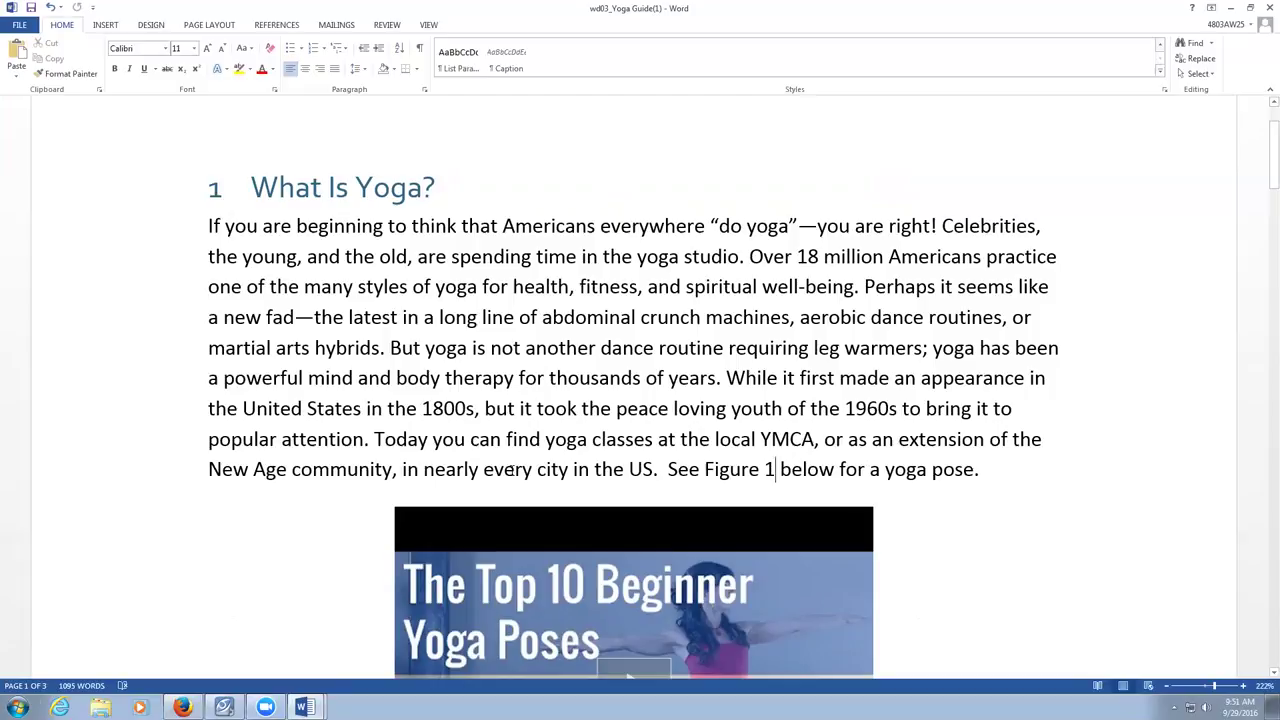
click(657, 470)
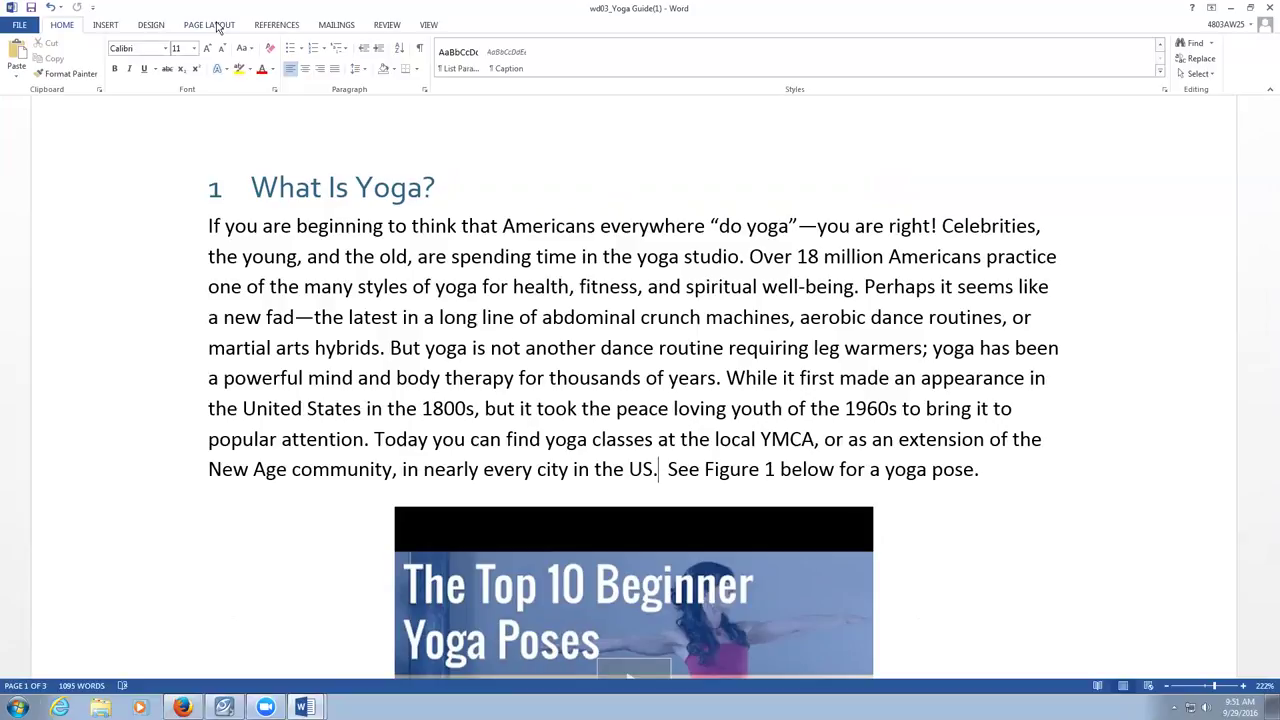
click(287, 27)
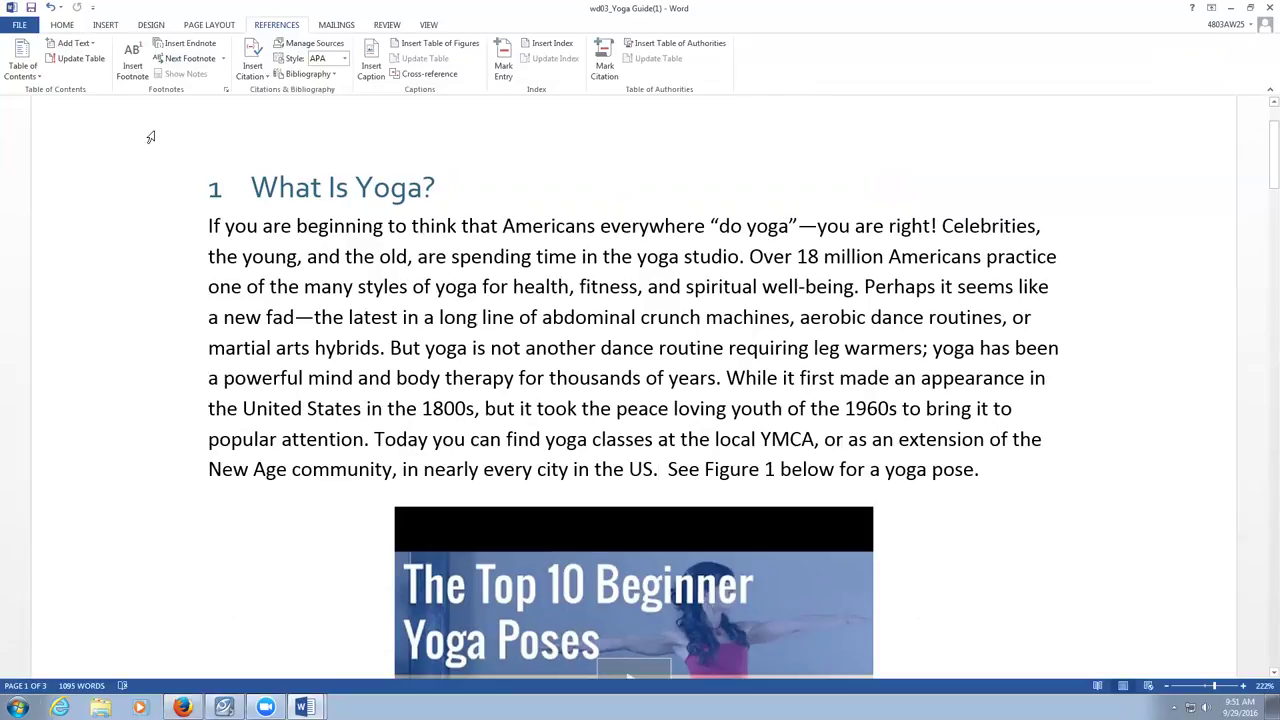
click(131, 57)
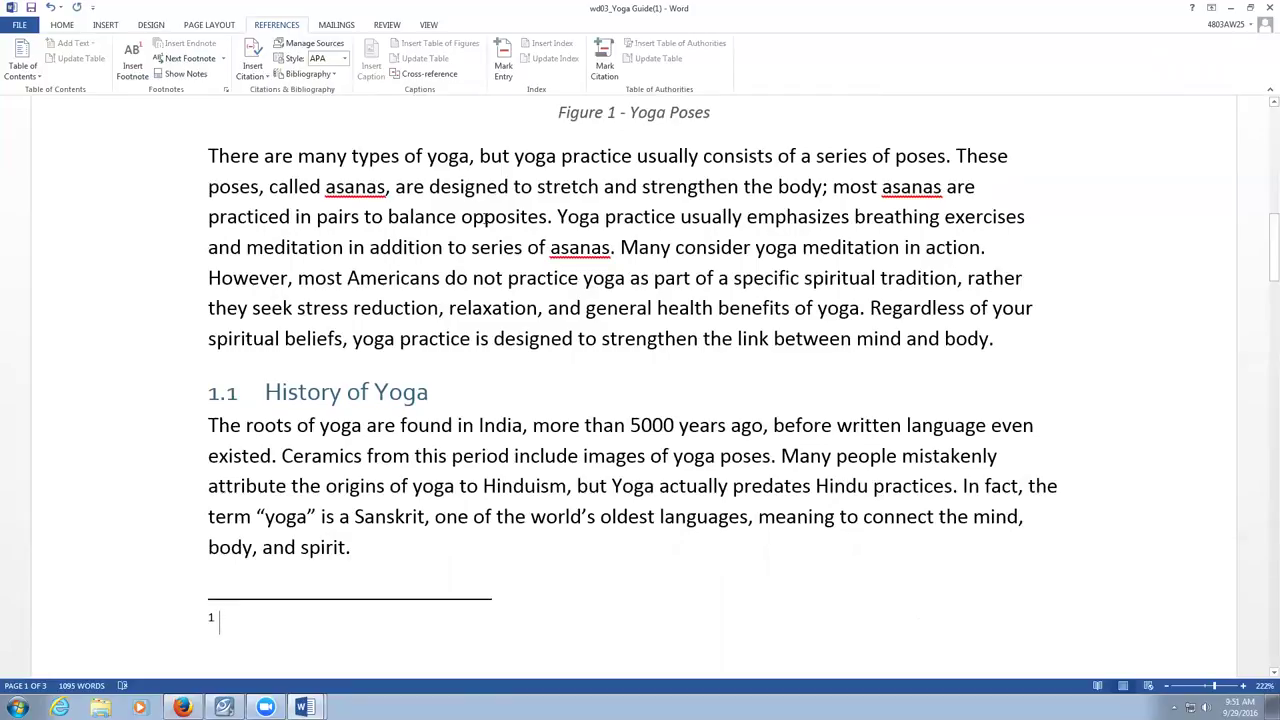
- Enter the footnote text "There are over 200 yoga studios in North County area"
text(There are over 200 )
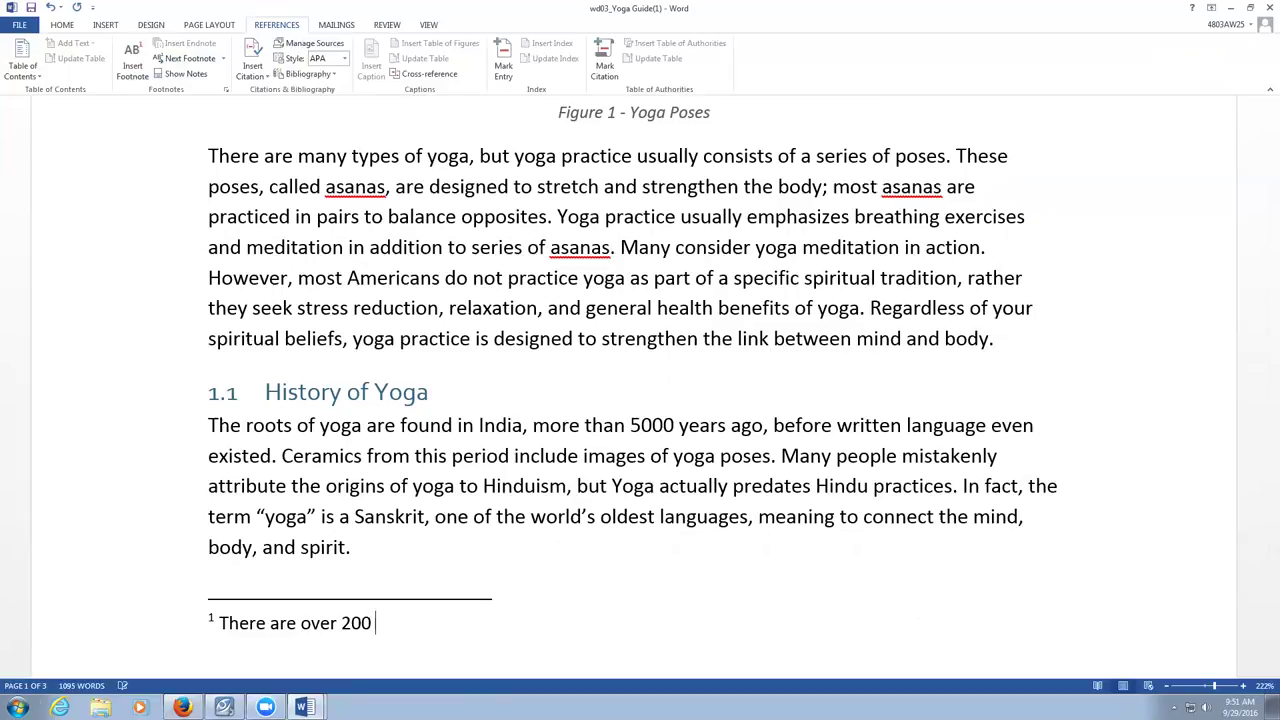
text(y)
text(oga s)
text(tude)
key(BackSpace)
text(ions)
key(BackSpace)
key(BackSpace)
key(BackSpace)
text(s in )
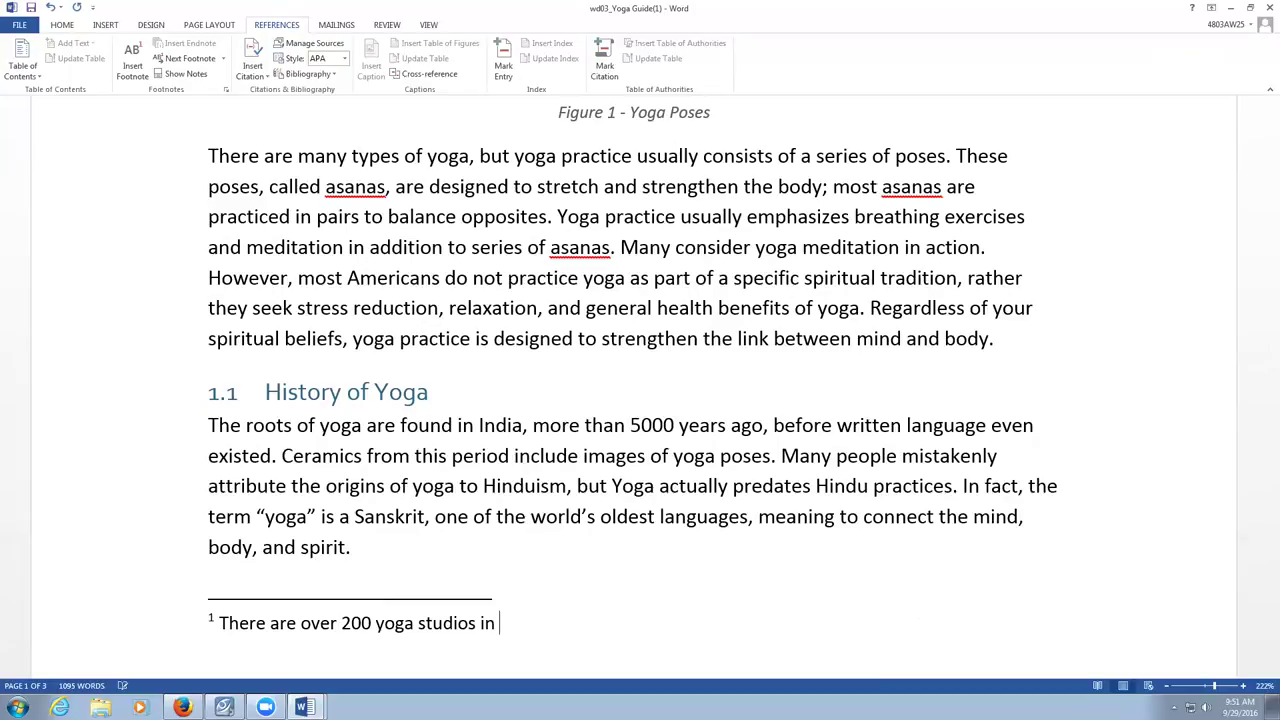
text(North County area)
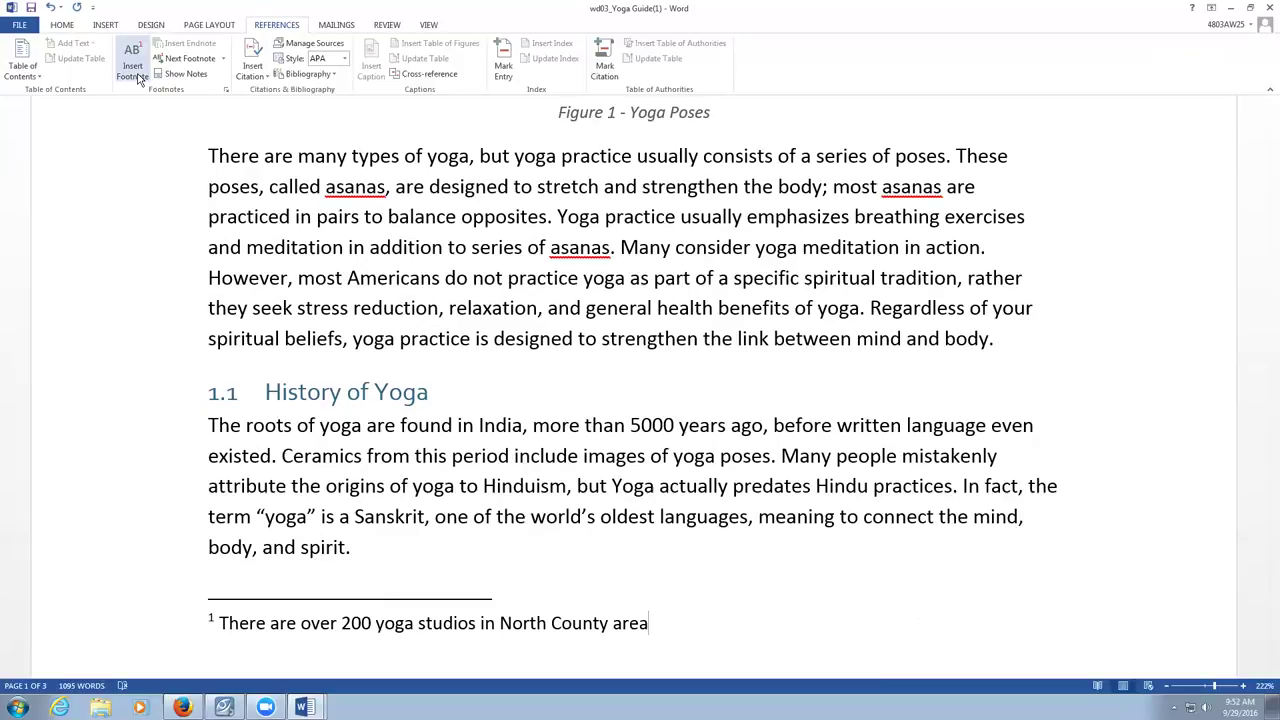
- Demonstrate Show Notes by jumping between the footnote reference in the first paragraph and its note at the page end
click(190, 75)
scroll(479, 345, down, 7)
scroll(479, 345, up, 8)
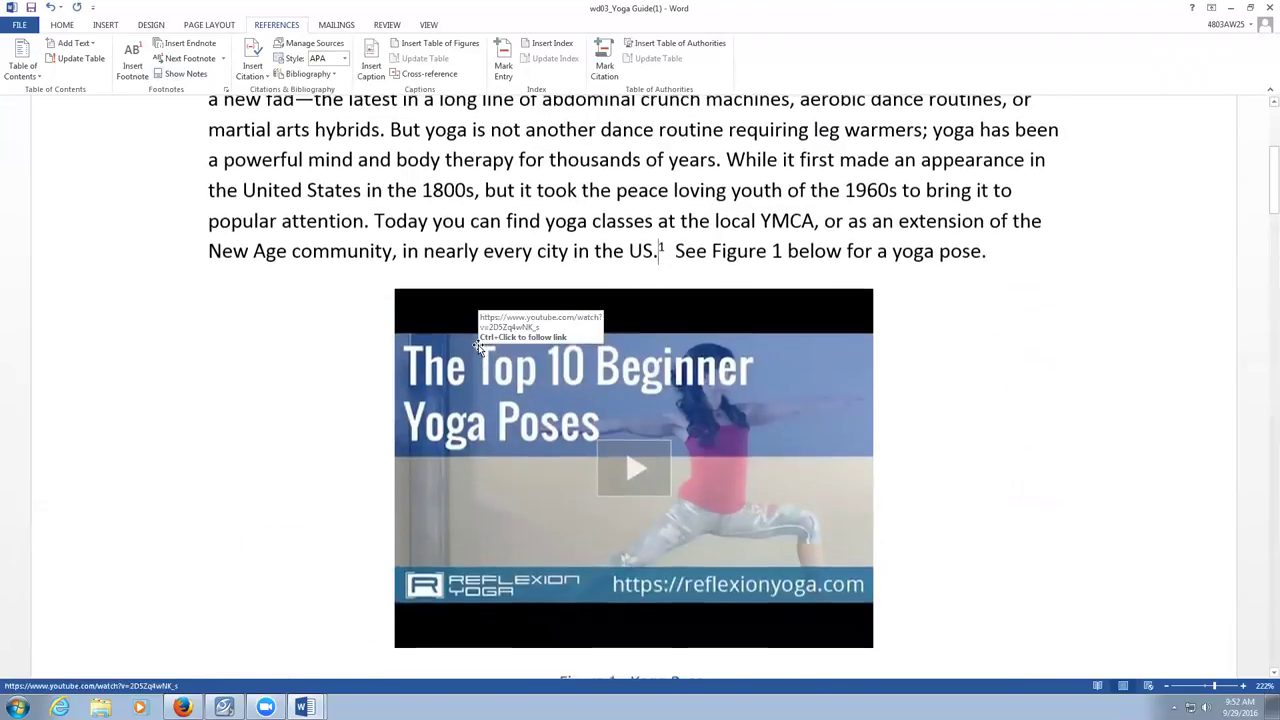
scroll(479, 345, down, 3)
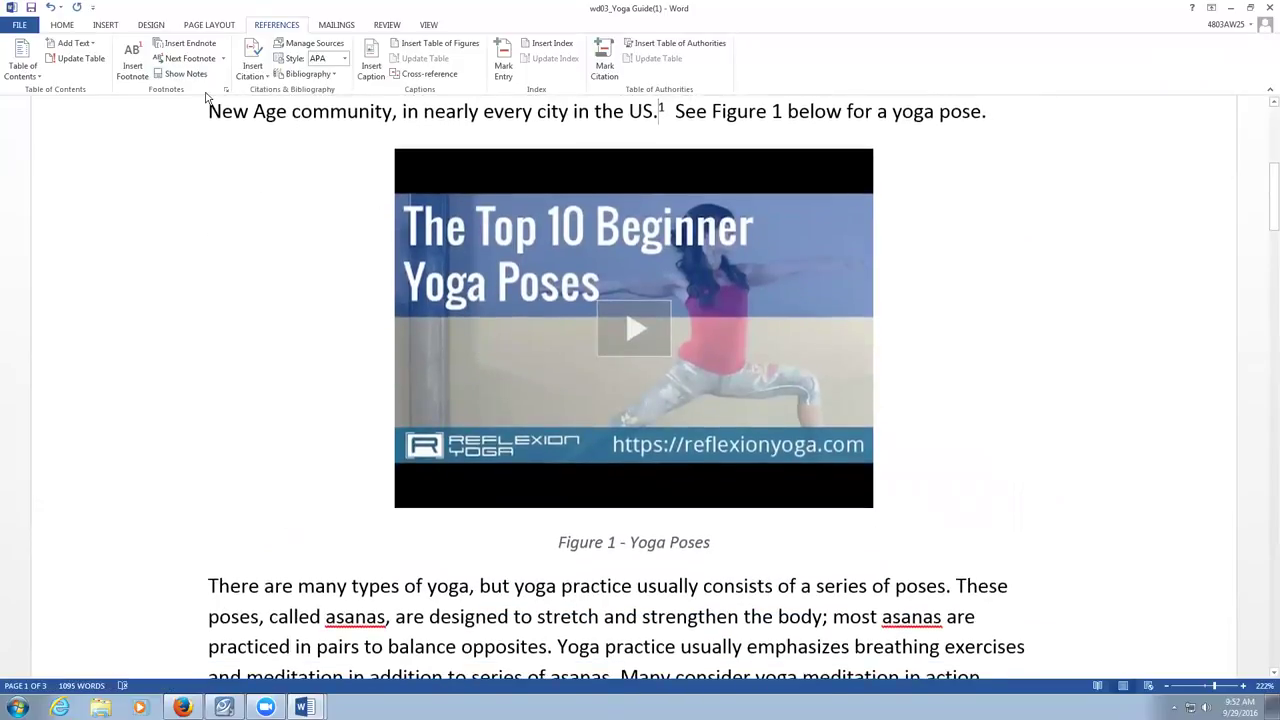
click(186, 74)
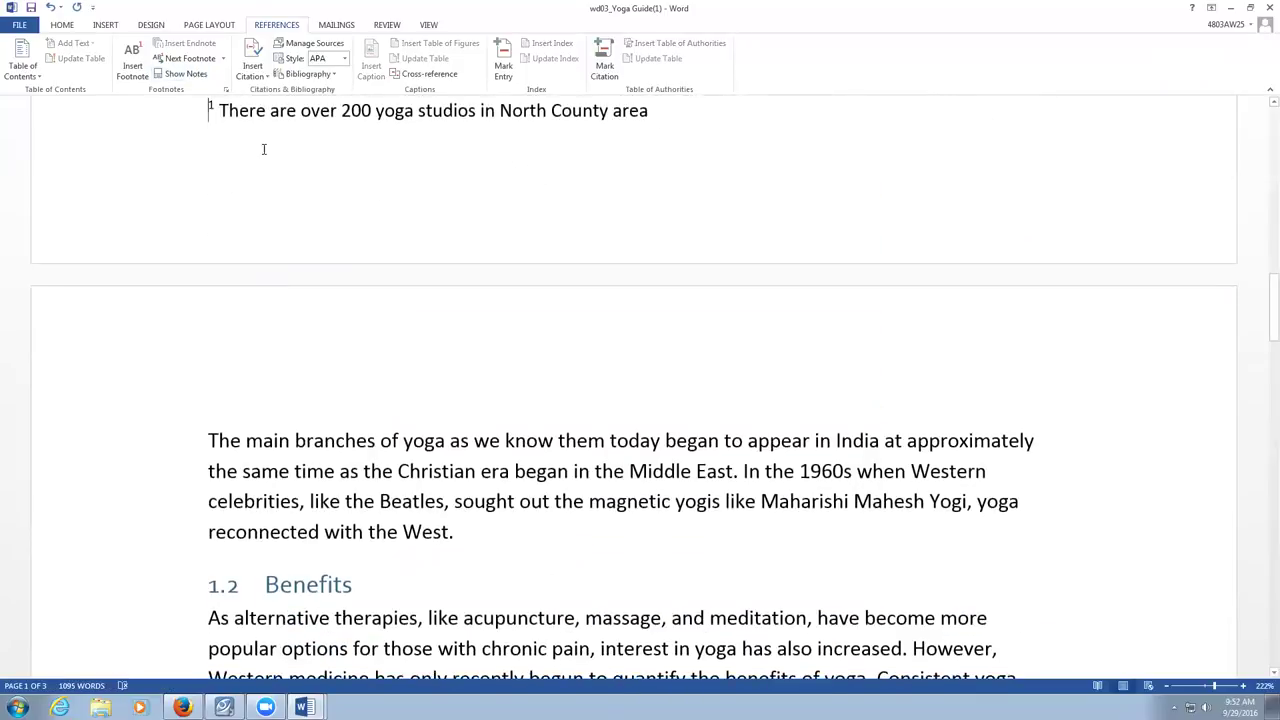
click(204, 76)
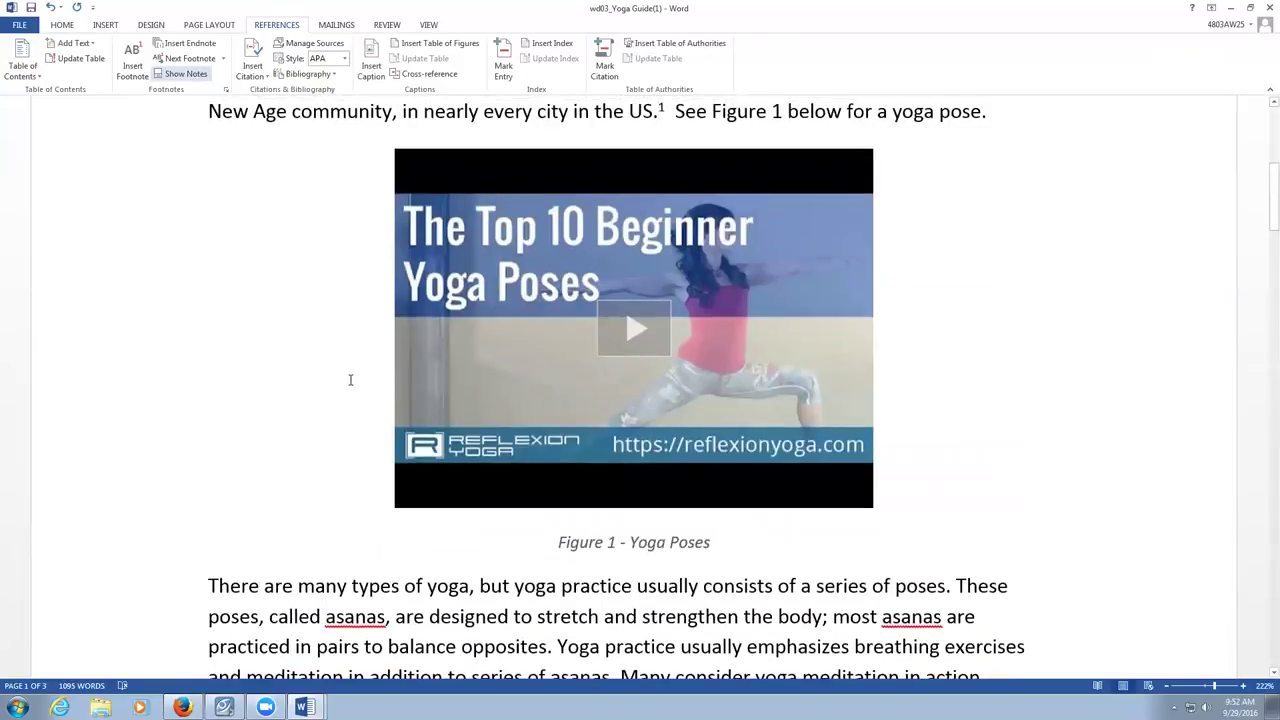
scroll(350, 379, up, 6)
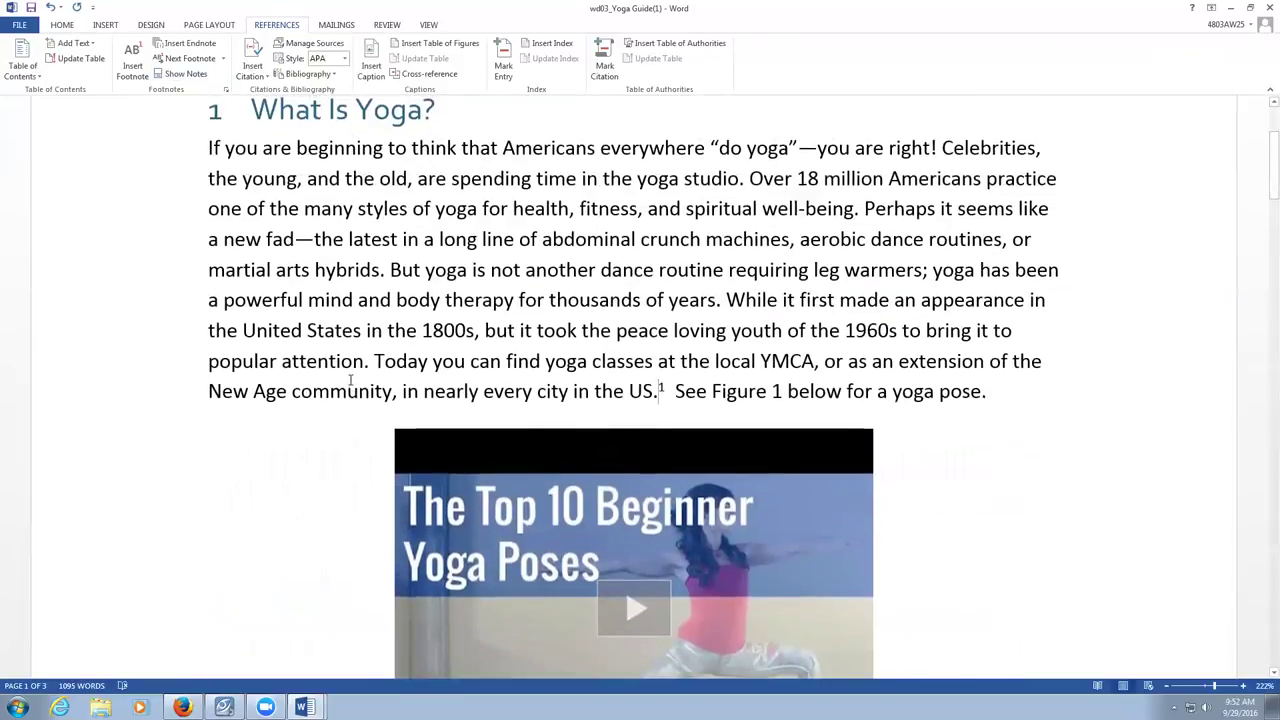
scroll(350, 379, up, 4)
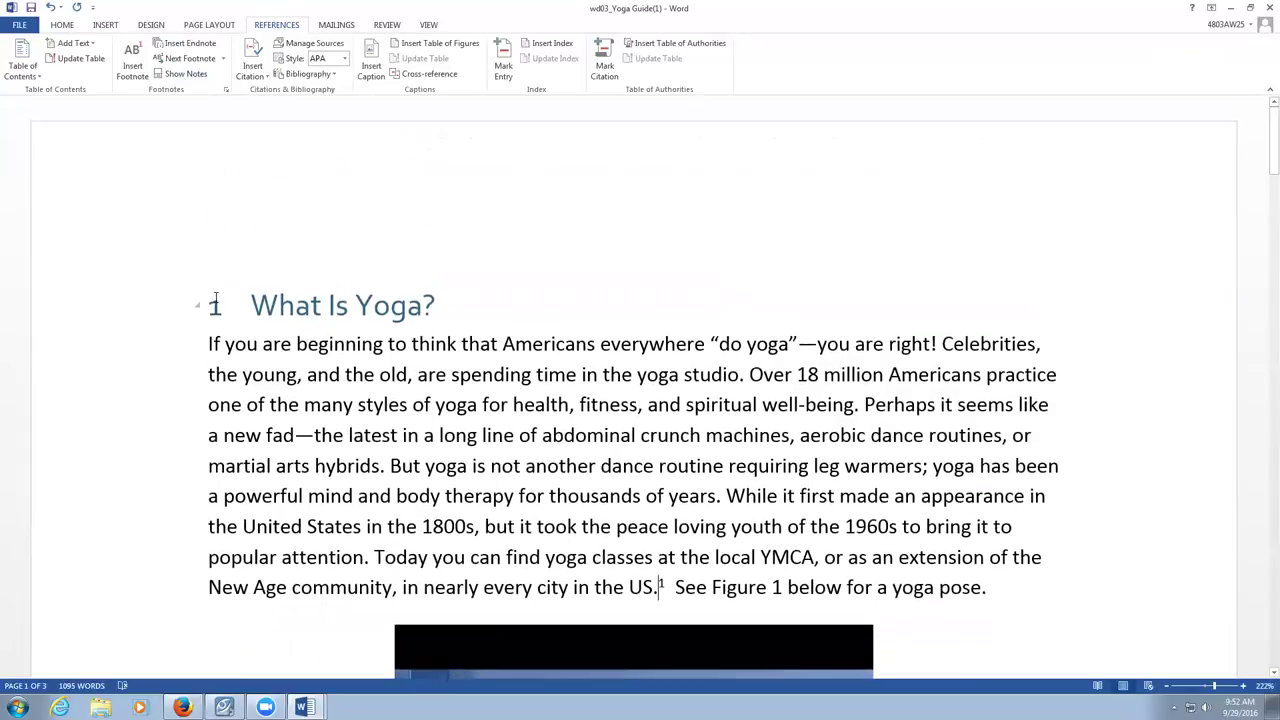
click(193, 80)
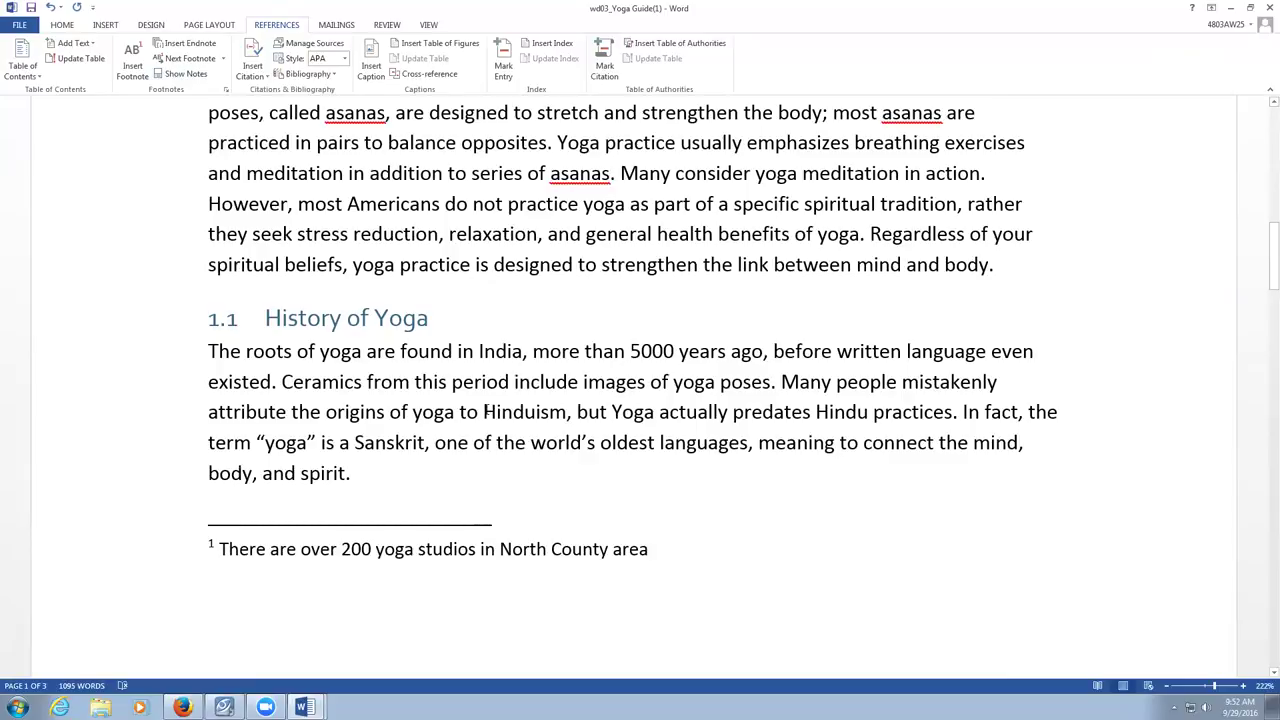
click(485, 411)
scroll(487, 418, up, 1)
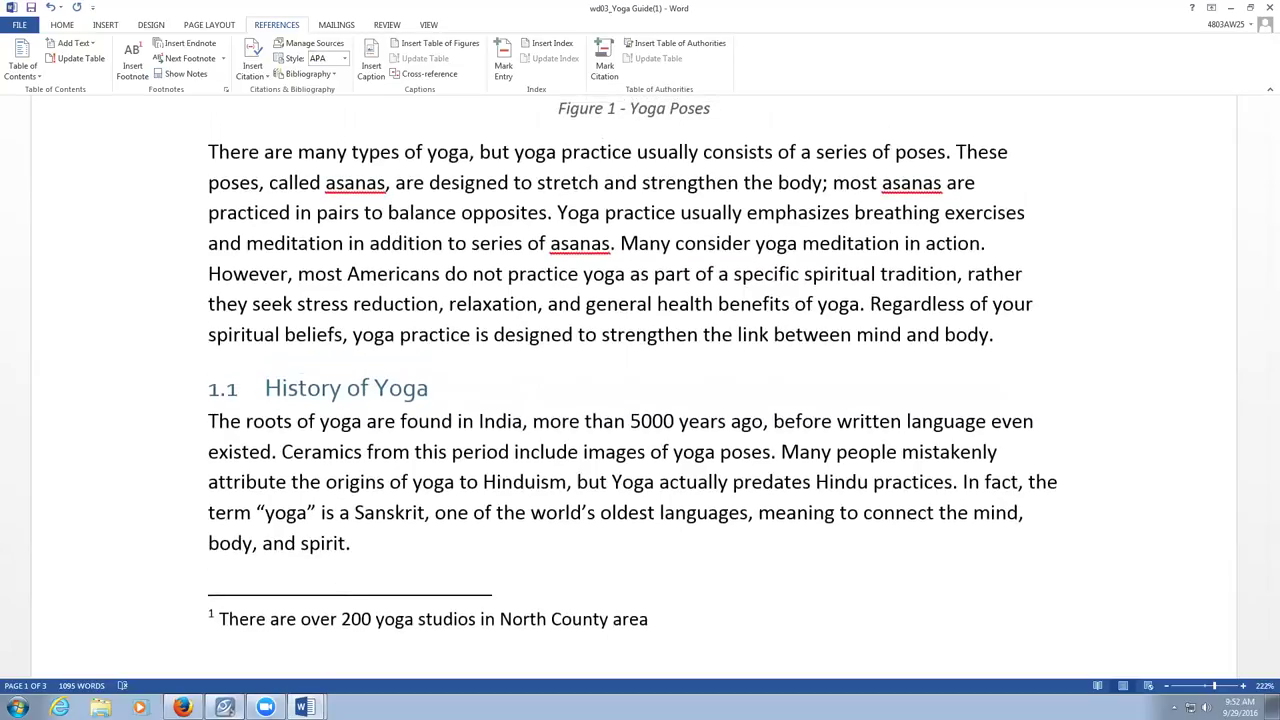
- Check the student screens in Netop Vision Pro, then review the footnote mark and its note back in Word
key(alt+Tab)
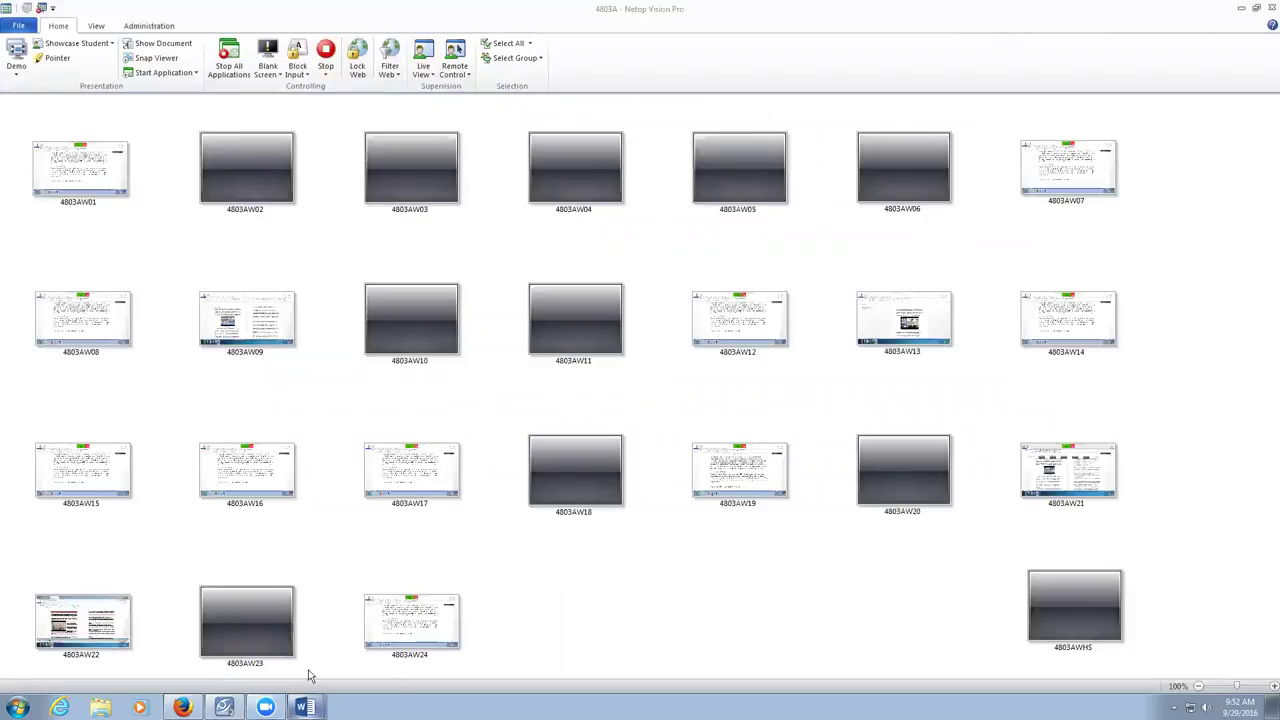
click(305, 707)
scroll(511, 563, down, 3)
scroll(511, 560, up, 8)
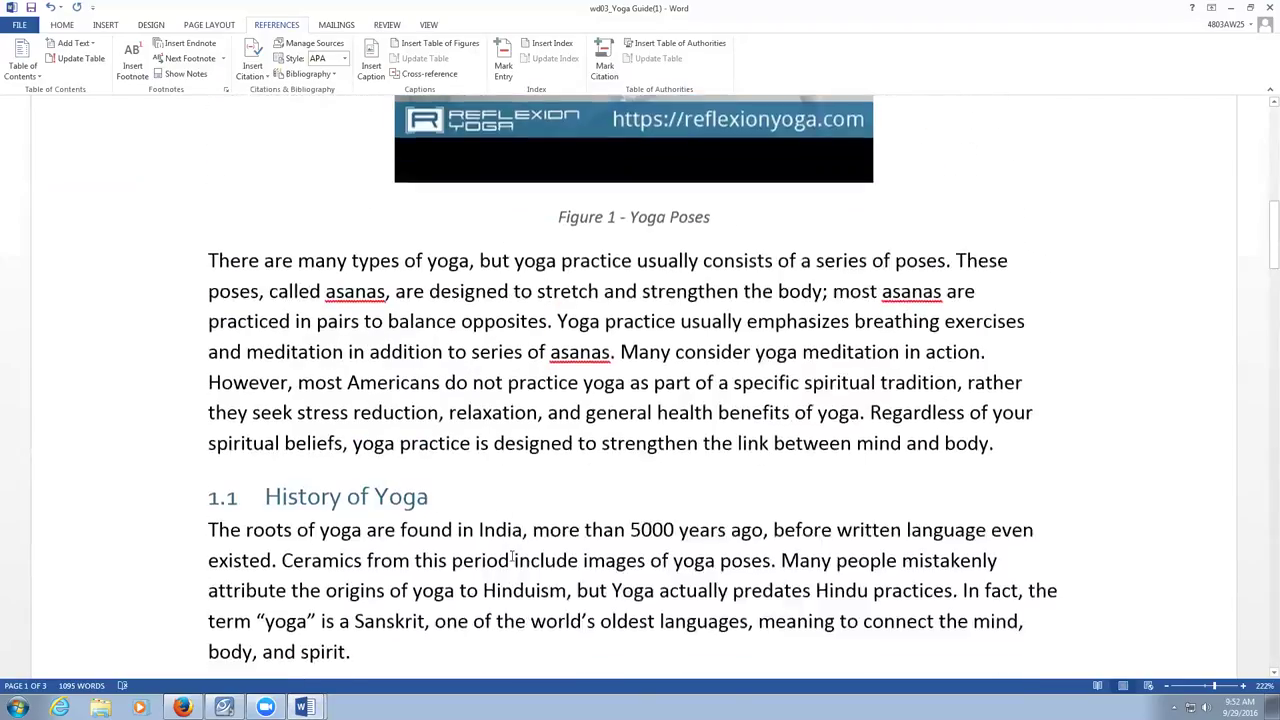
scroll(587, 480, up, 5)
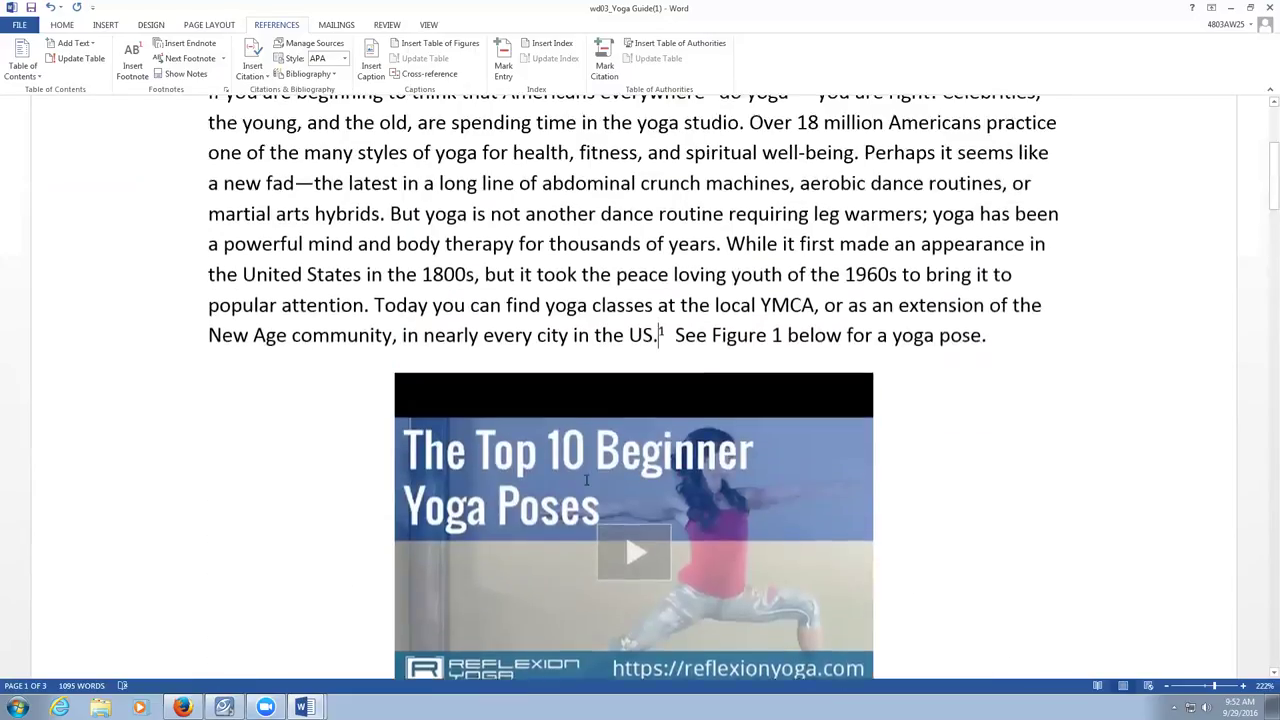
scroll(587, 480, up, 2)
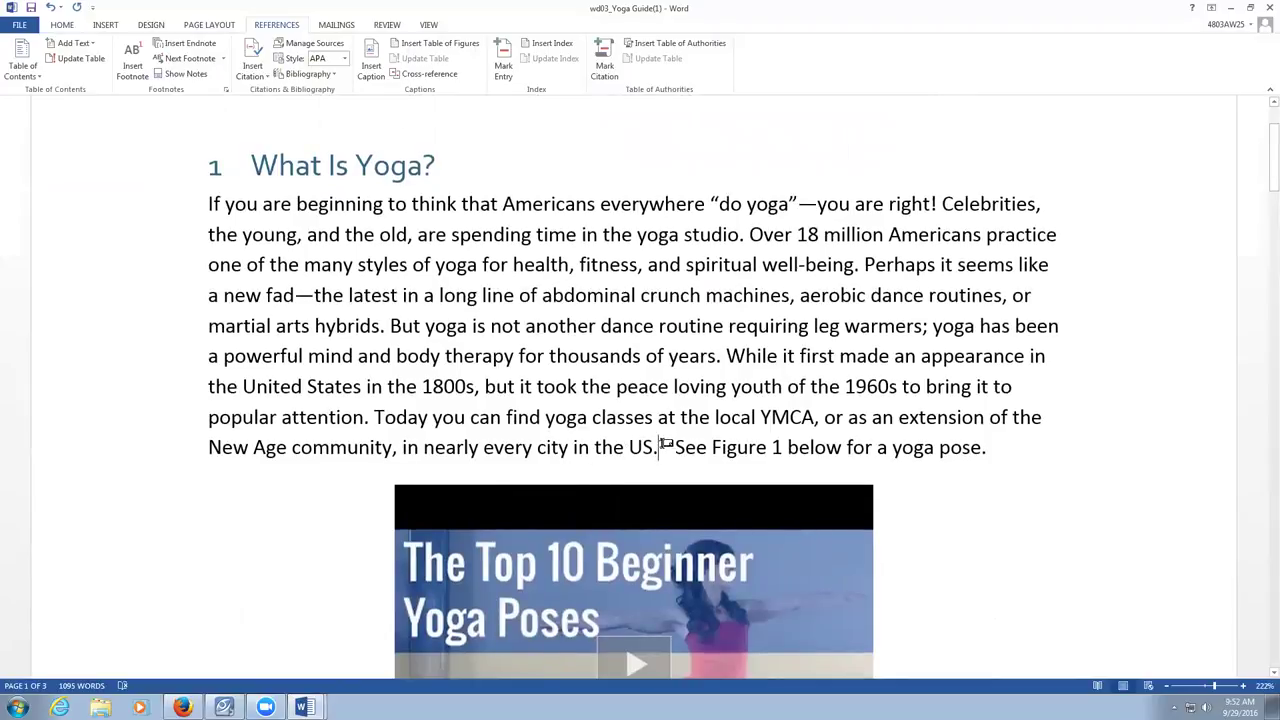
mouse_move(665, 444)
scroll(652, 467, down, 2)
scroll(650, 467, down, 9)
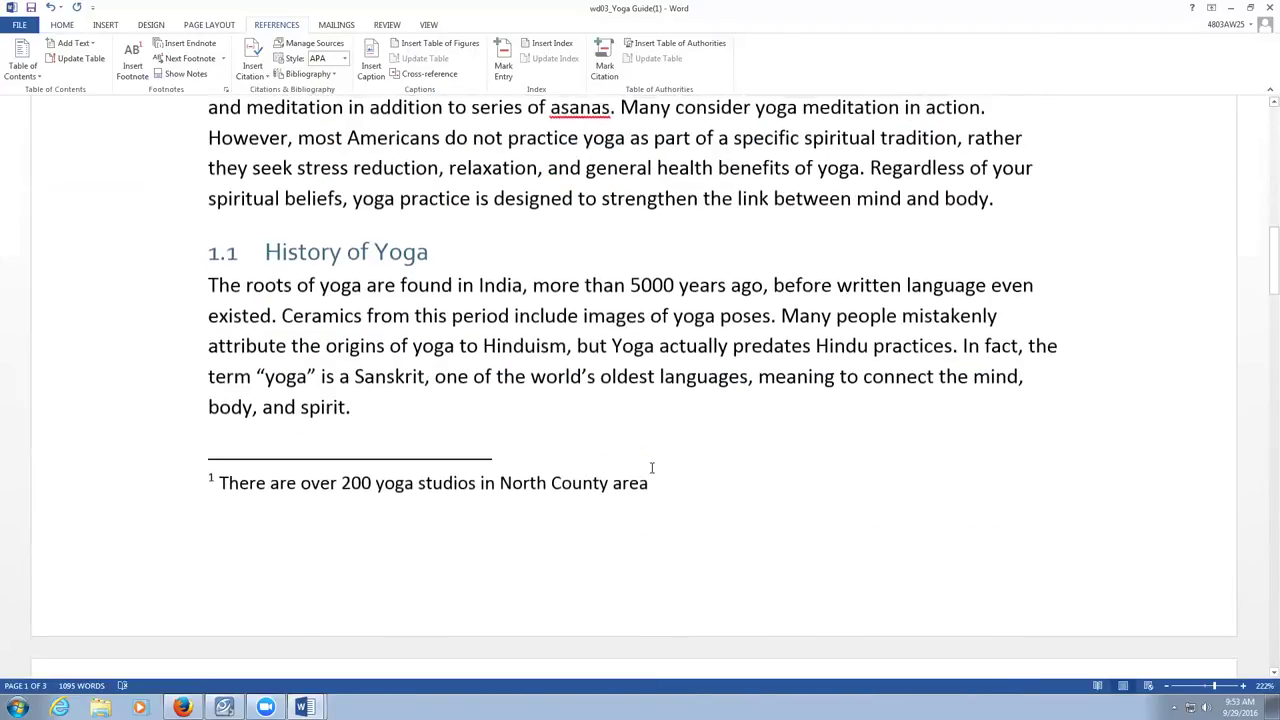
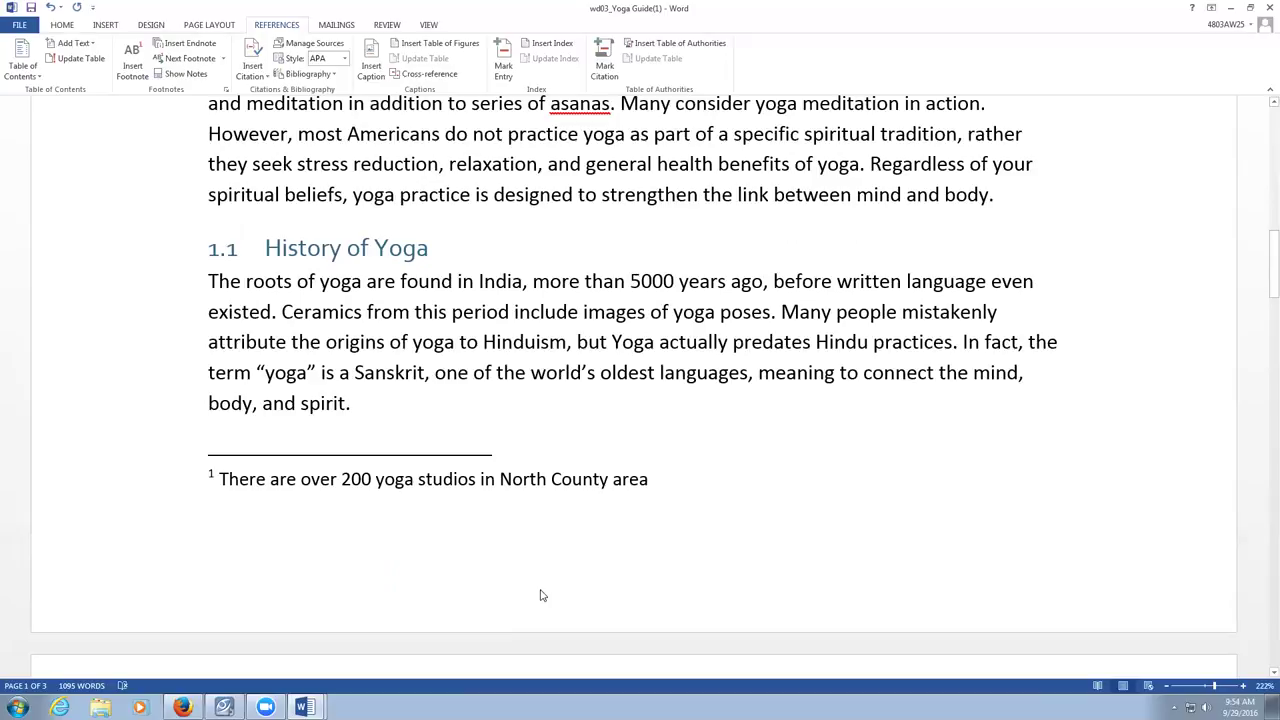
- Switch to Netop Vision Pro to view the student screens and return to the wd03_Yoga Guide(1) document in Word
click(224, 707)
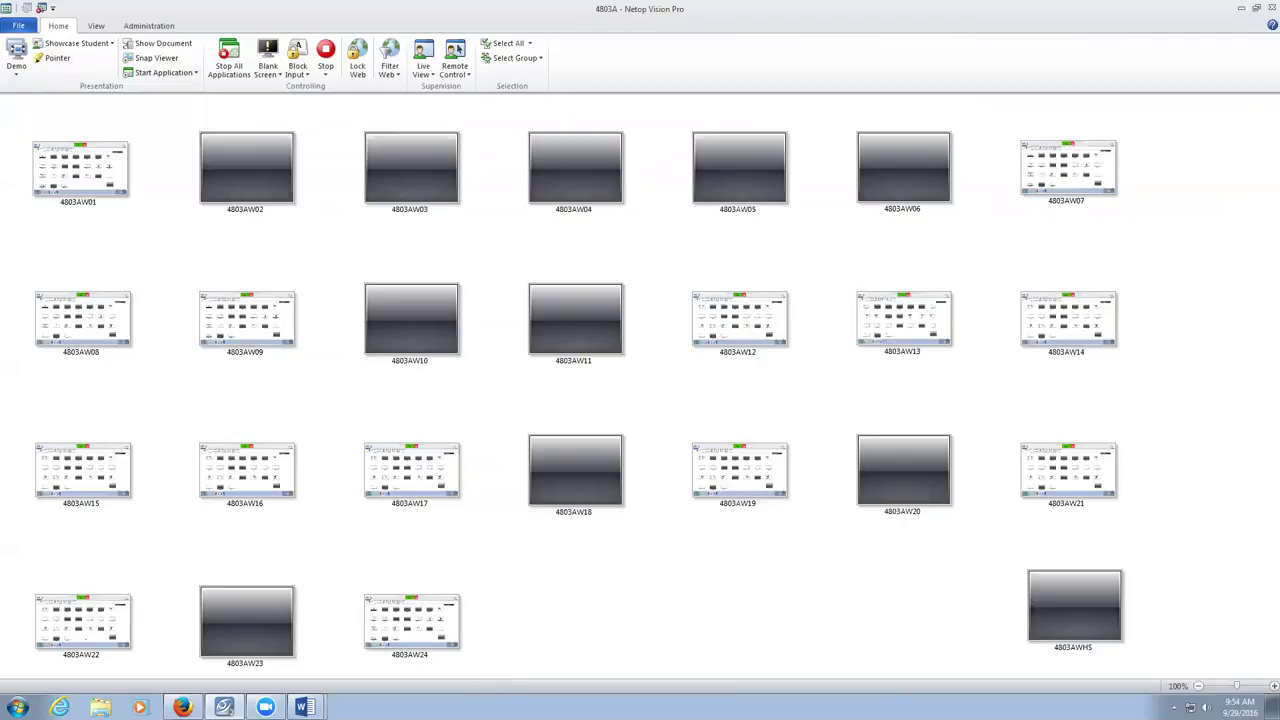
mouse_move(305, 707)
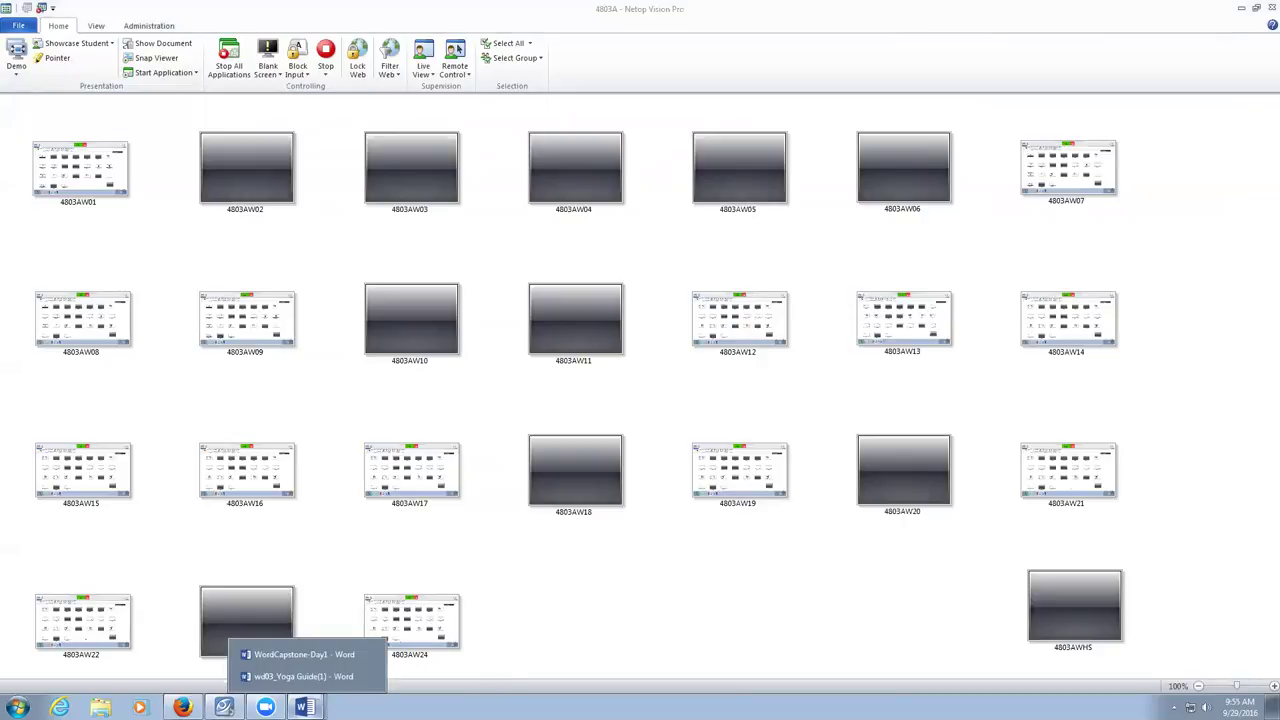
click(297, 680)
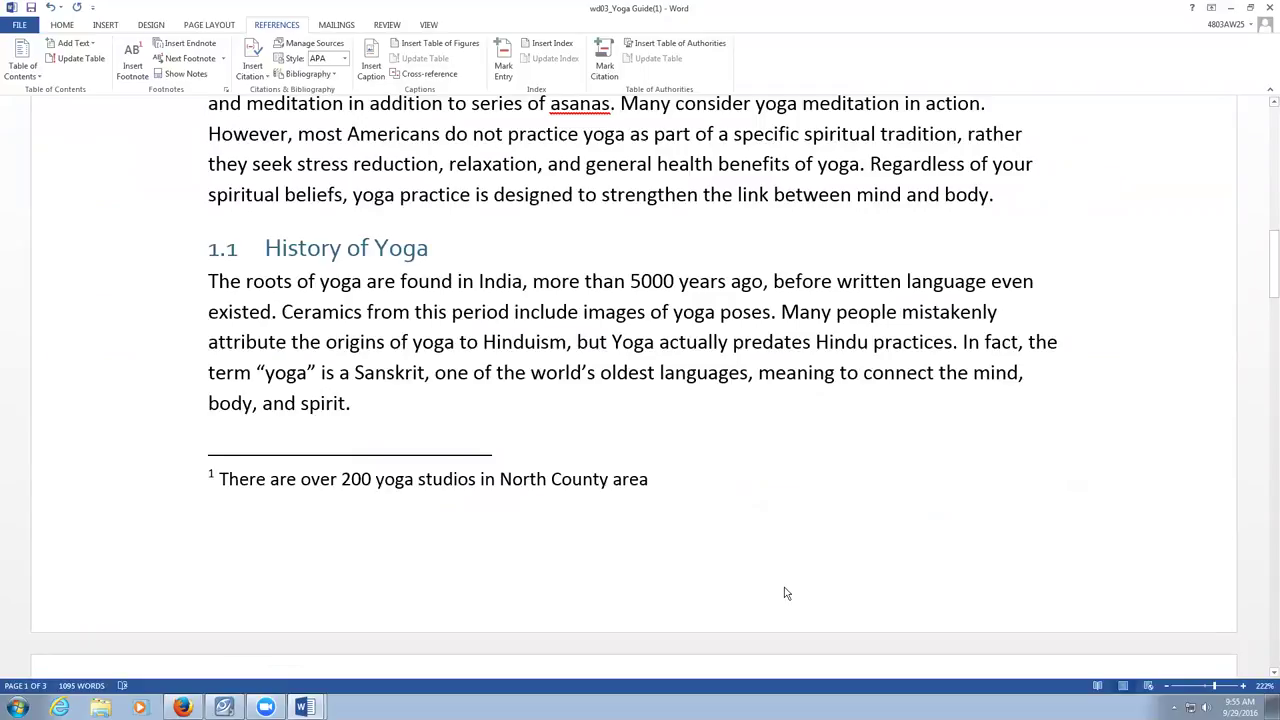
- Insert a table with two columns and four rows on a new line below the Bikram (Hot) paragraph
scroll(785, 593, down, 10)
scroll(785, 588, down, 10)
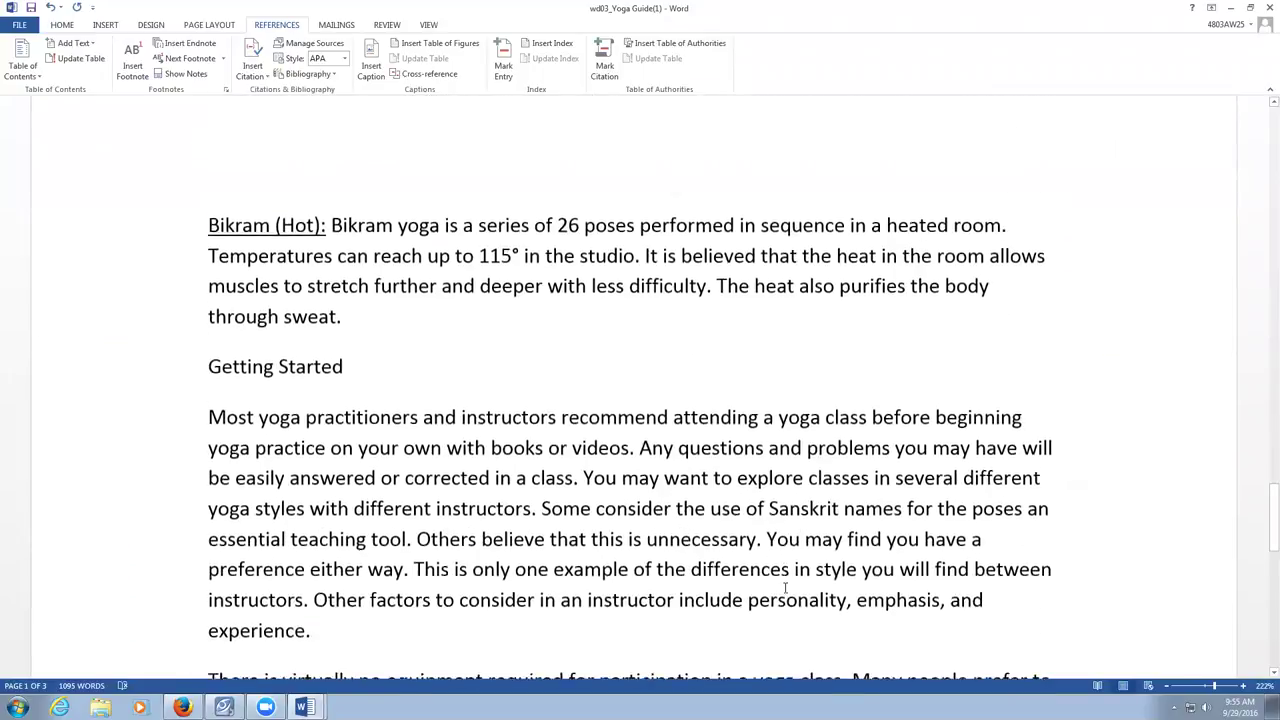
scroll(785, 588, down, 3)
scroll(785, 588, up, 6)
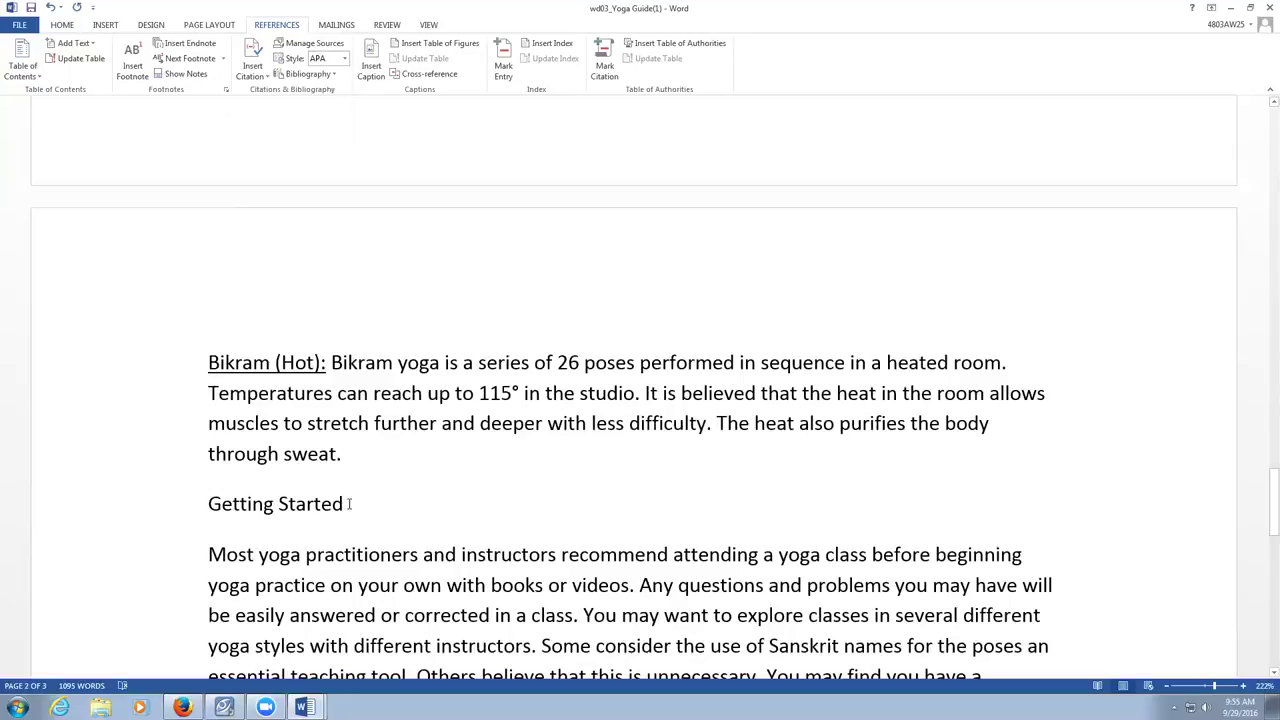
click(373, 458)
key(Return)
key(Return)
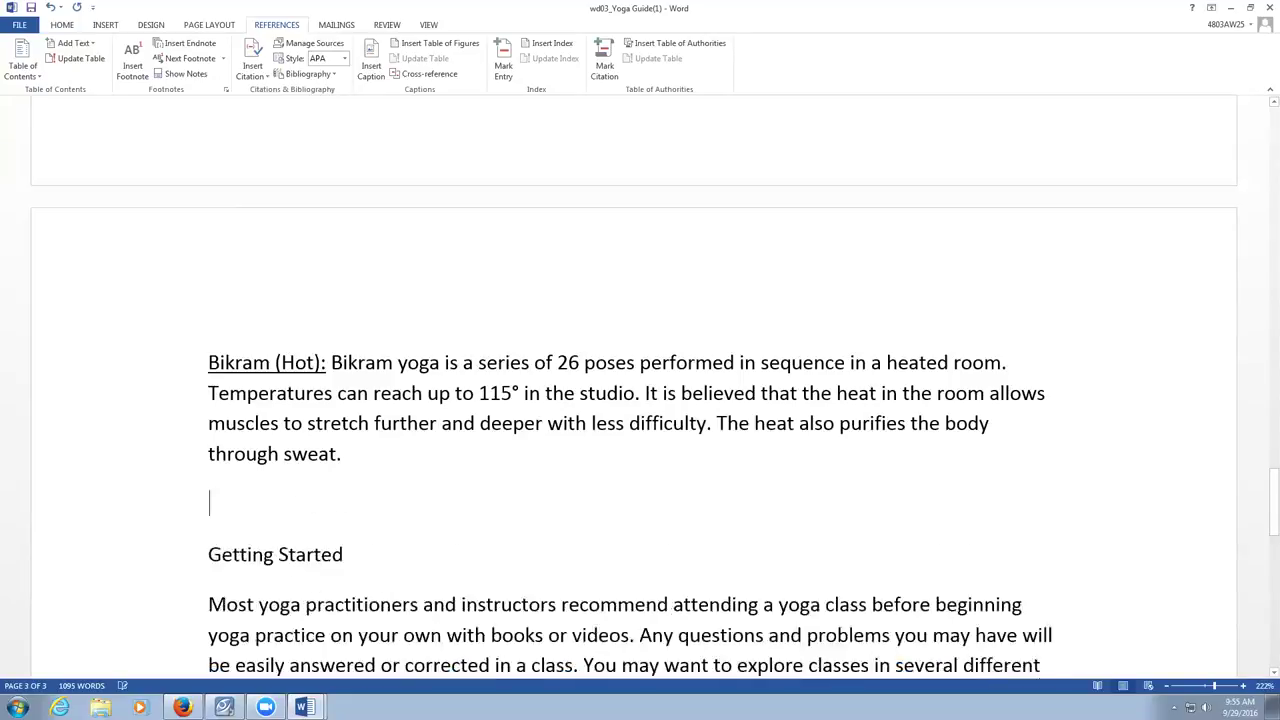
key(BackSpace)
click(104, 26)
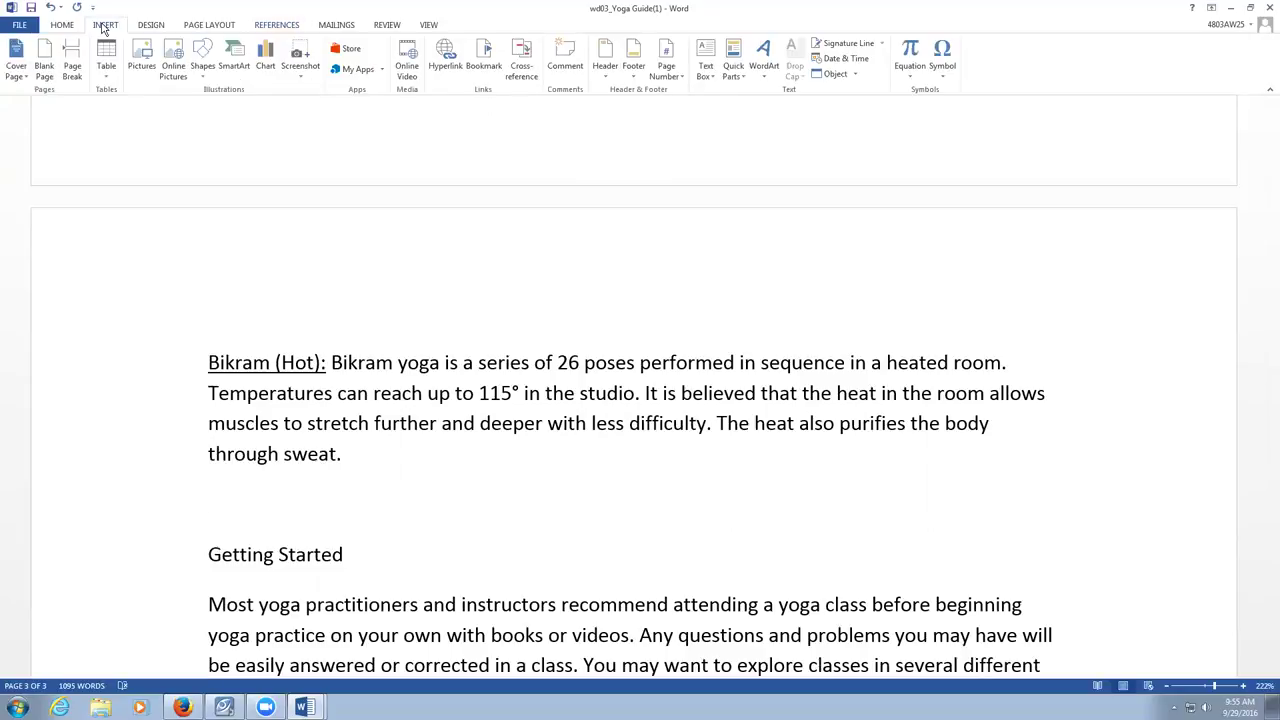
click(104, 56)
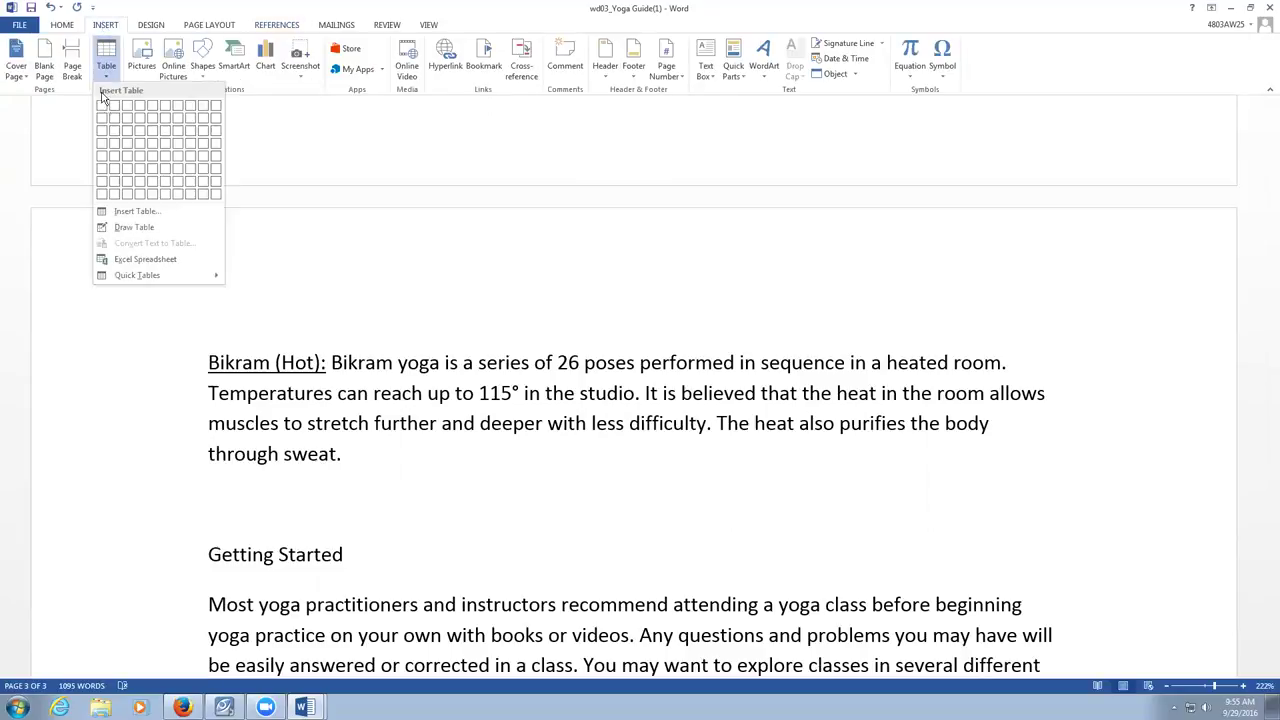
click(115, 145)
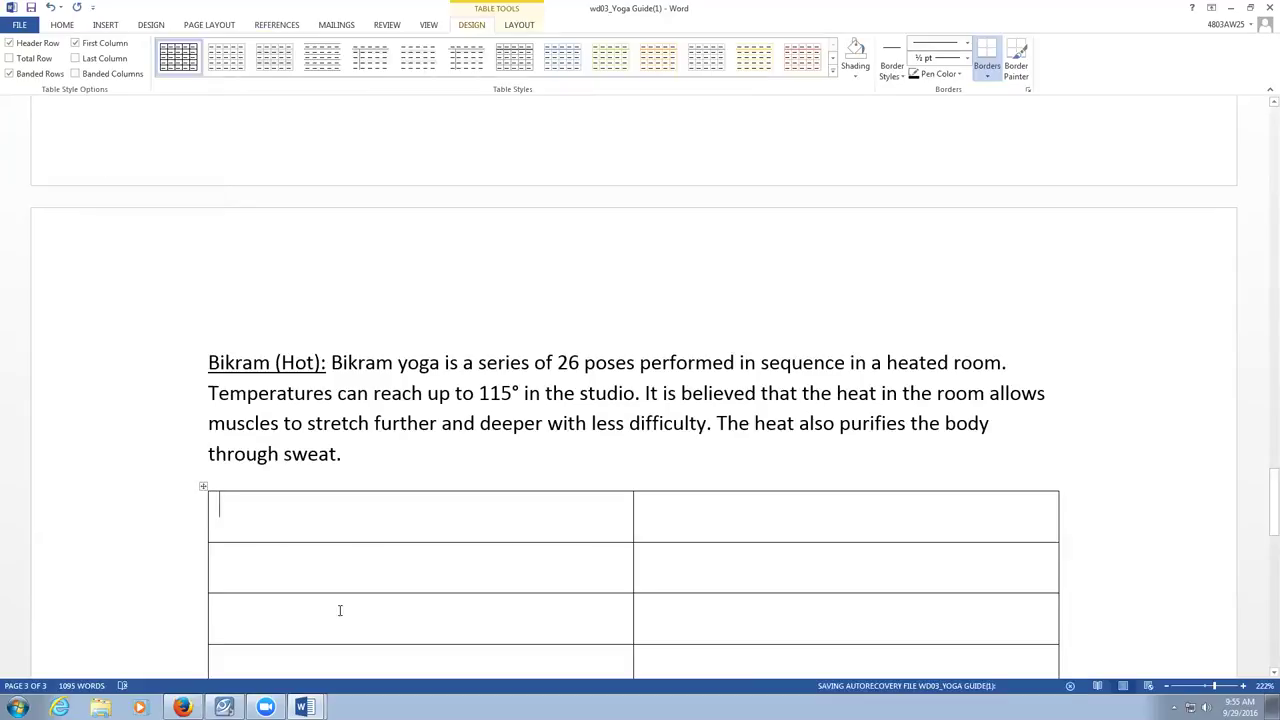
- Enter the table headers Name and Show, and fill the second row with Daffy Duck and Looney Tunes
text(Name)
key(Tab)
text(Show)
key(Tab)
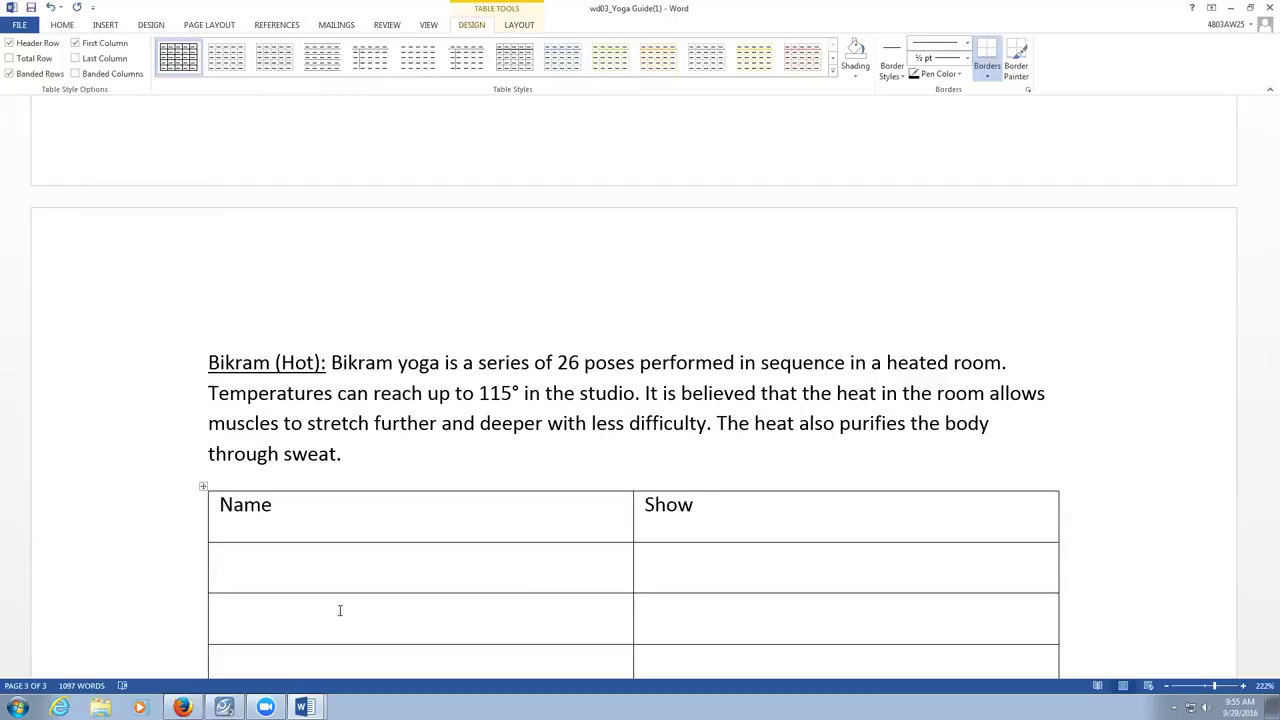
text(DaffyDaffy Duck)
key(Tab)
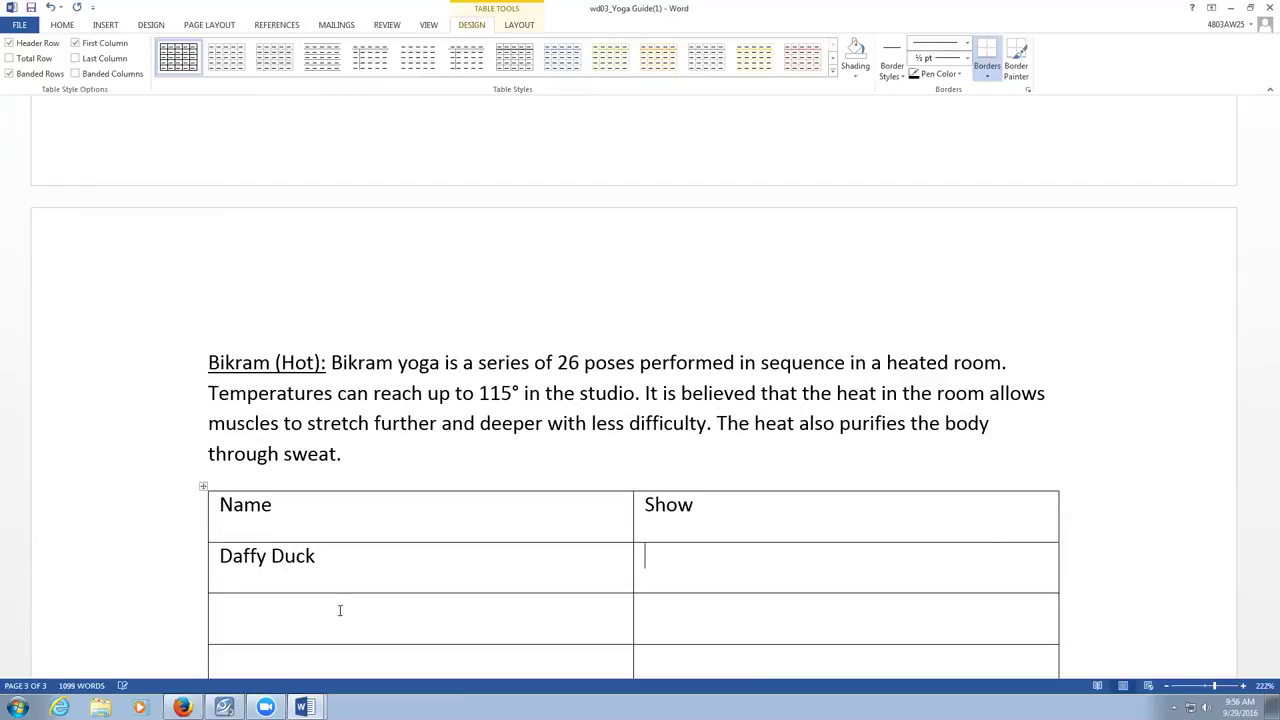
text(L)
text(ey Tuy)
key(BackSpace)
text(nes)
- Fill the table's third row with Bart Simpson and Simpsons
click(343, 611)
text(V)
key(BackSpace)
text(Bart Simpson)
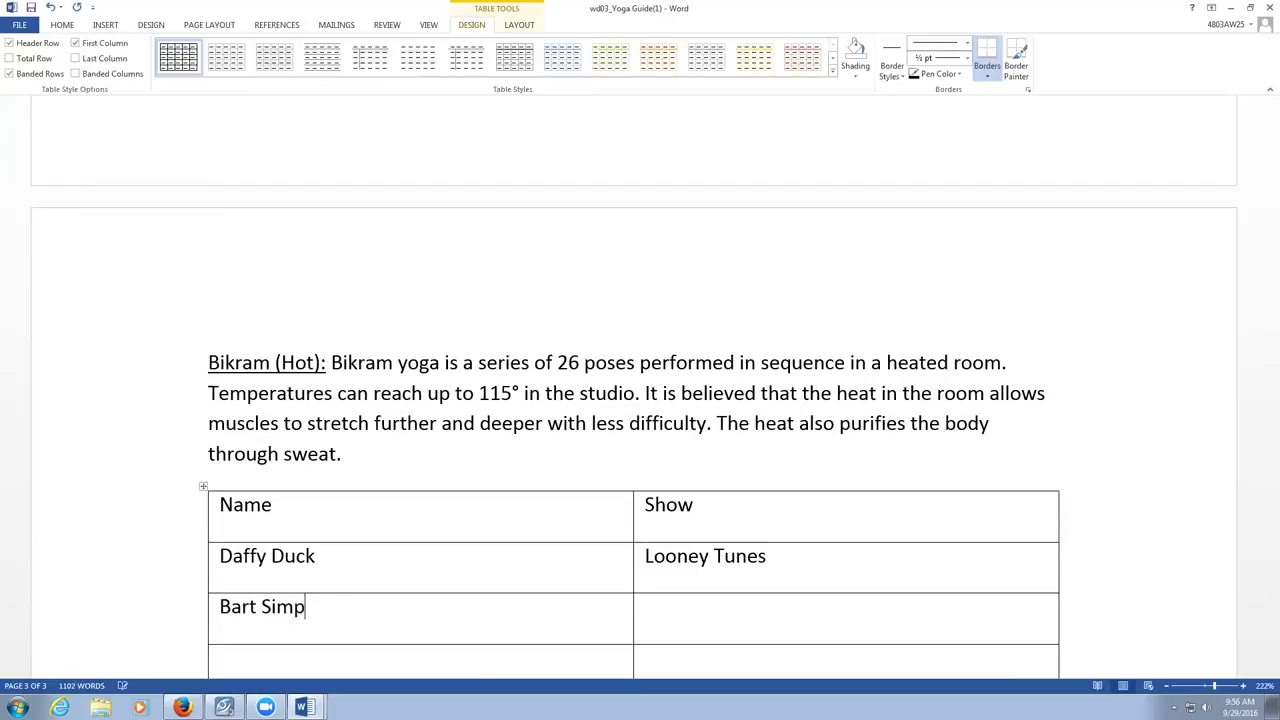
key(Tab)
text(Simpso)
key(BackSpace)
text(sons)
scroll(340, 610, down, 1)
- Fill the table's fourth row with Mickey Mouse and Disney
key(Tab)
scroll(340, 610, down, 3)
text(Miche)
key(BackSpace)
key(BackSpace)
text(key Mount)
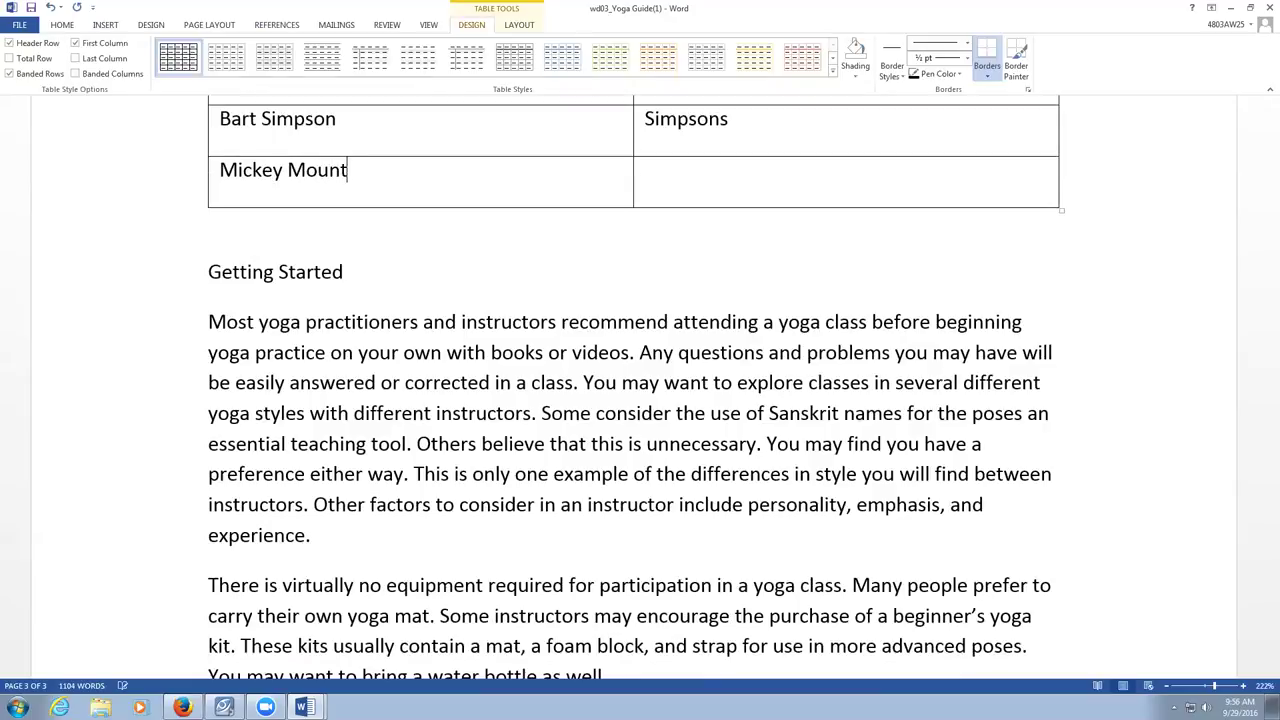
key(BackSpace)
text(se)
key(Tab)
text(Disc)
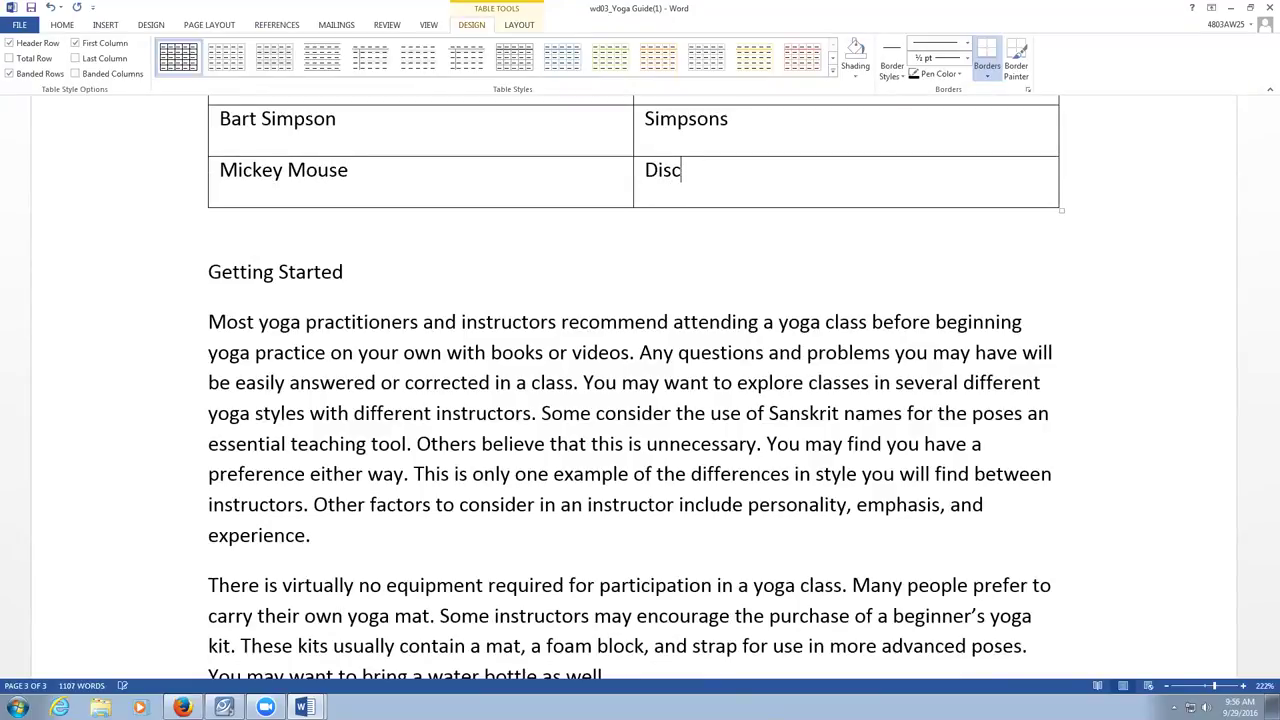
key(BackSpace)
text(ney)
- Apply the blue banded grid table style with a solid blue header row to the table
scroll(17, 668, up, 3)
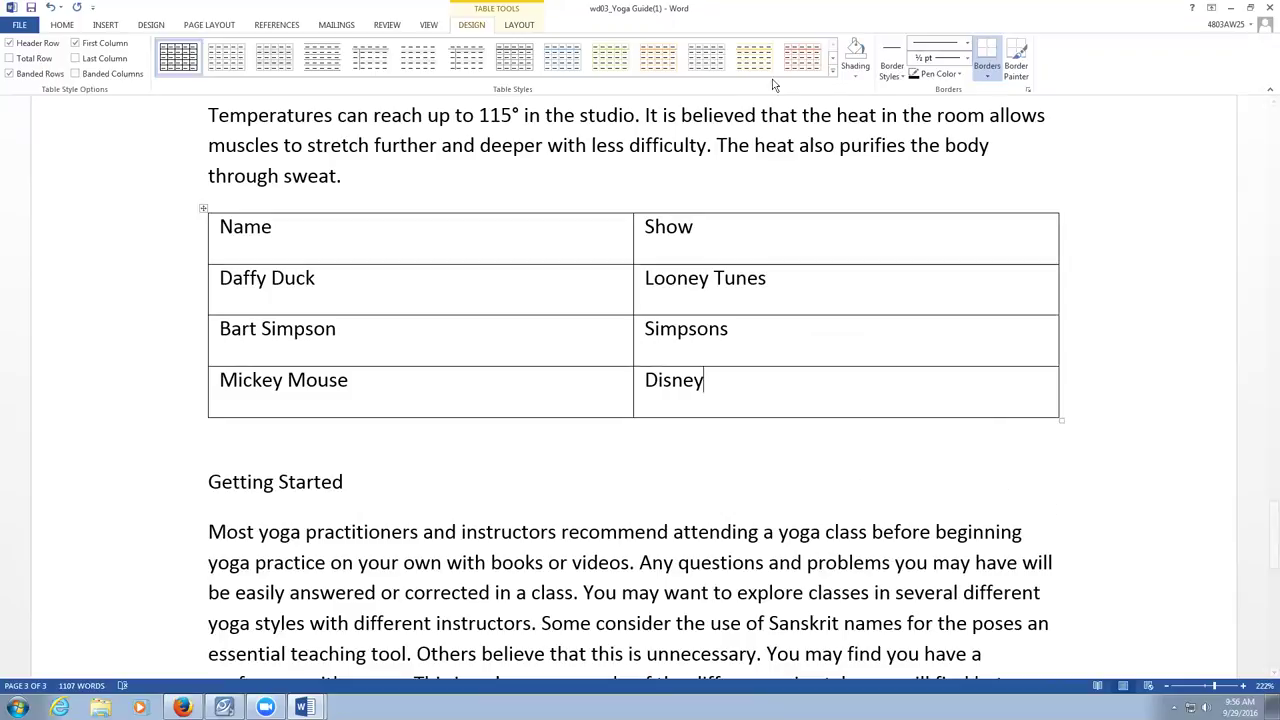
click(833, 70)
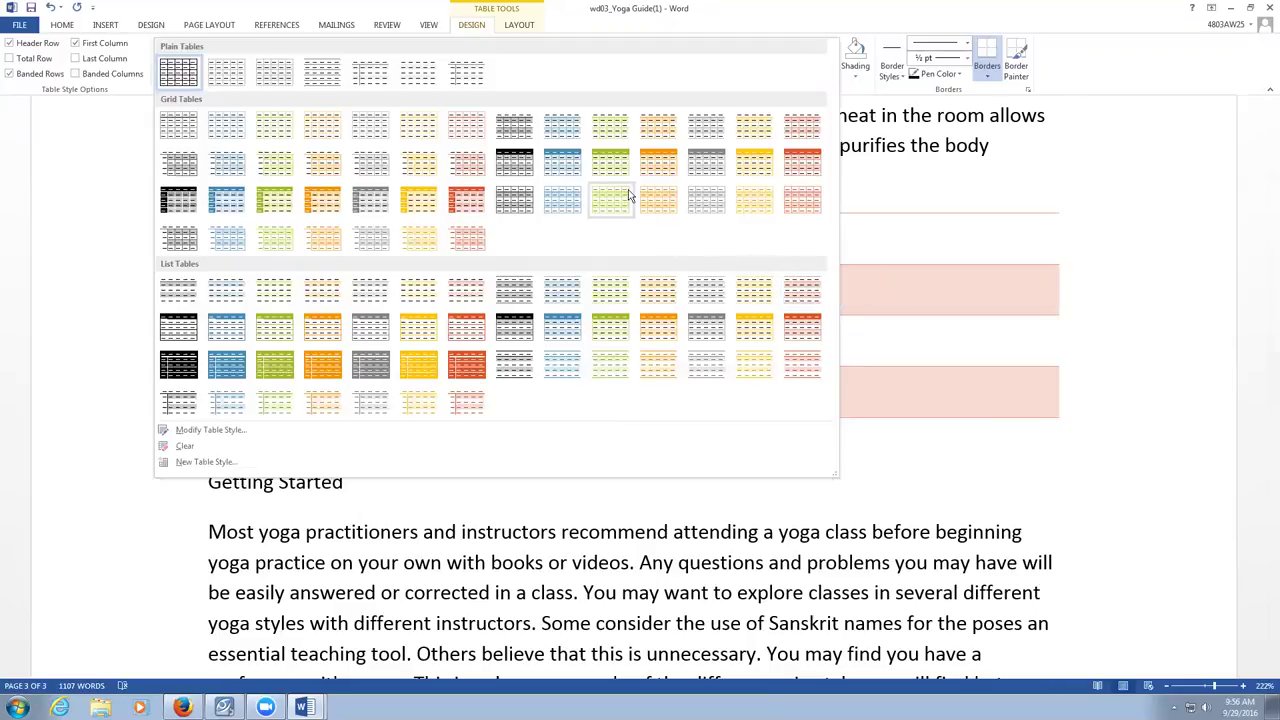
click(568, 165)
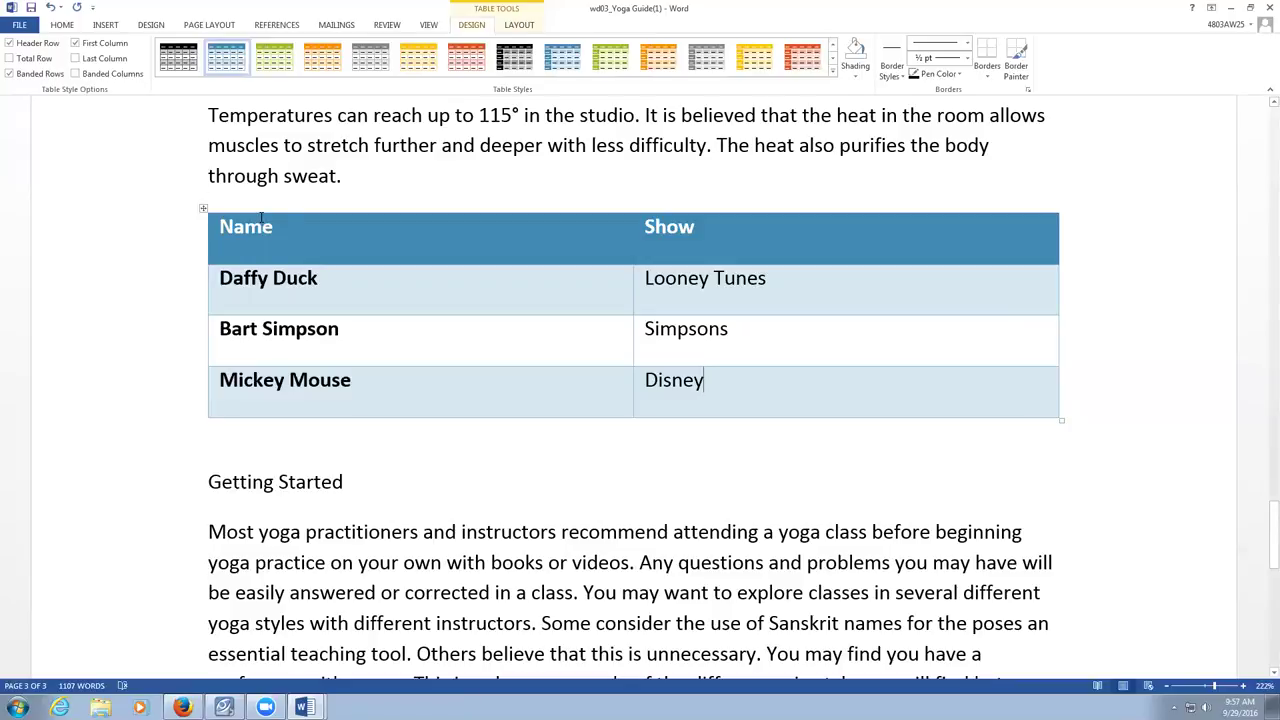
- AutoFit the whole Name and Show table to its contents and centre it on the page
right_click(203, 208)
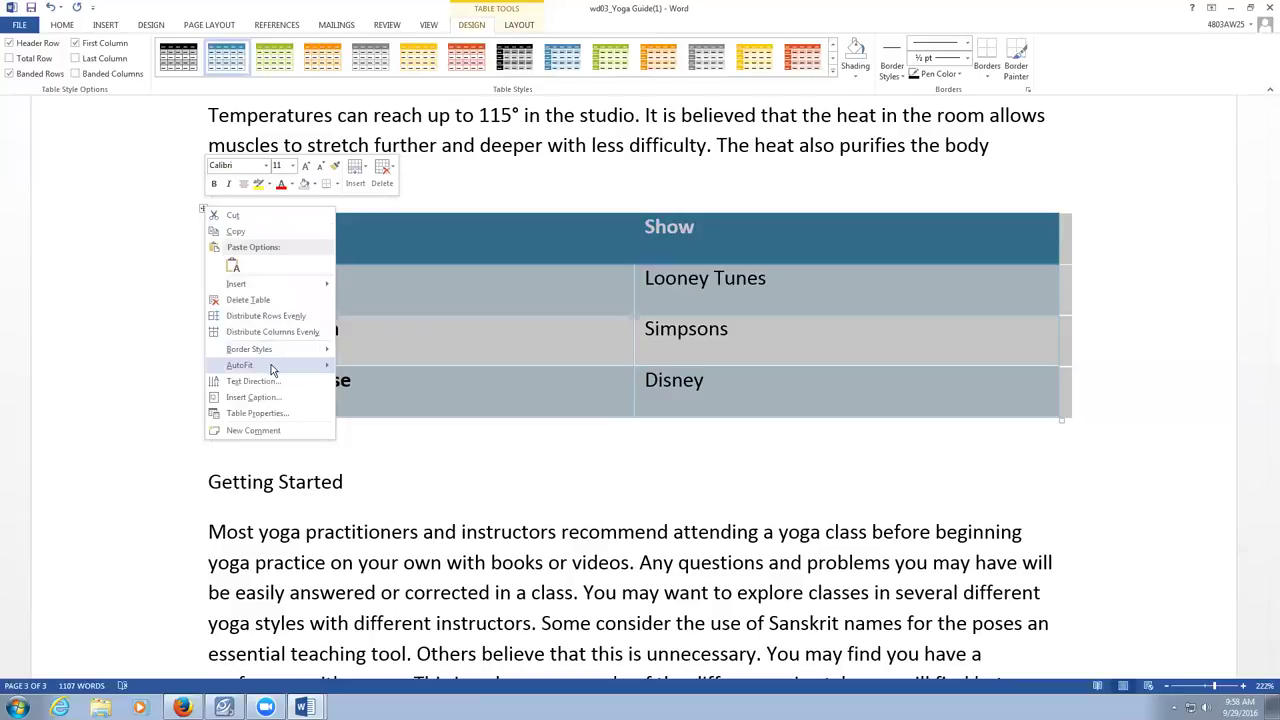
mouse_move(272, 369)
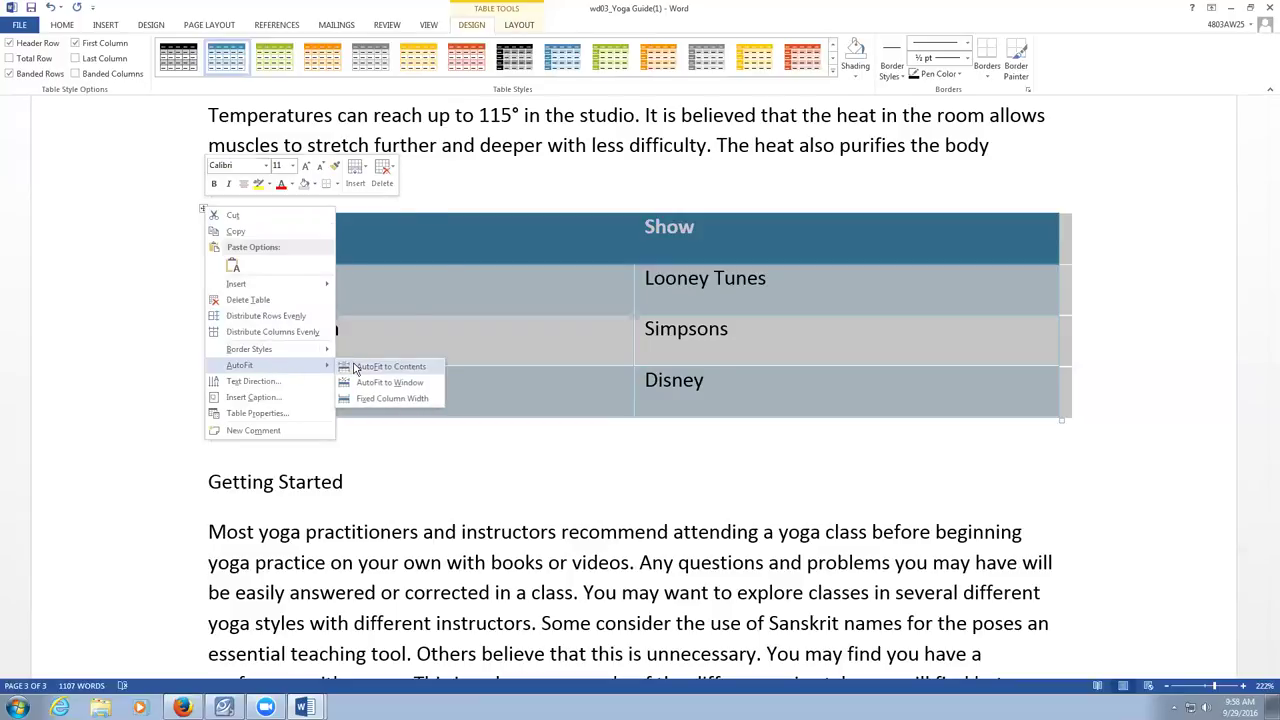
click(388, 367)
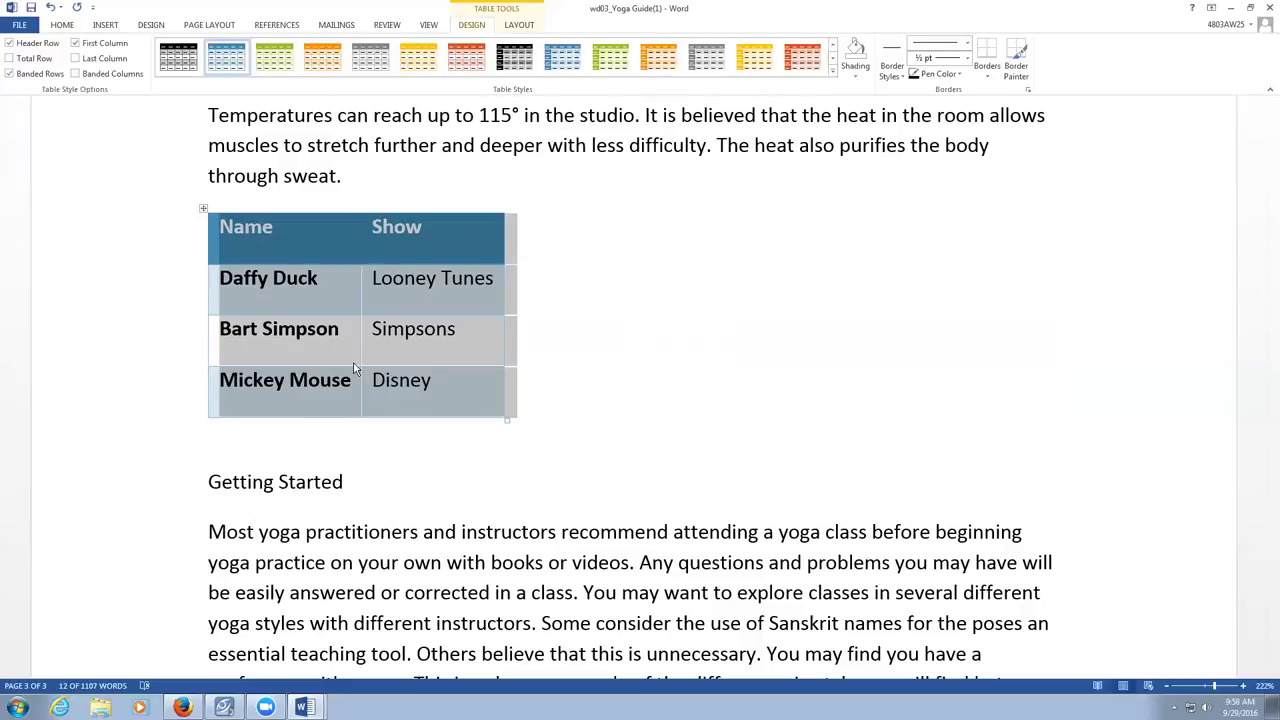
click(64, 24)
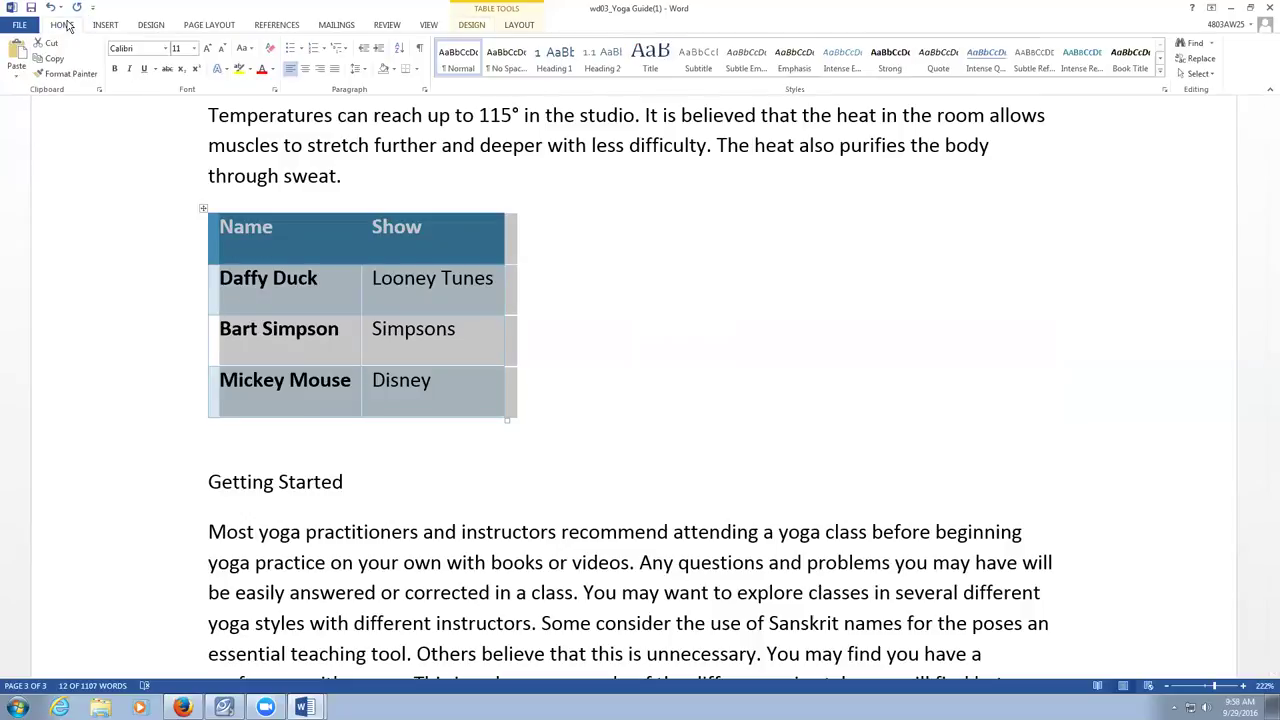
click(305, 68)
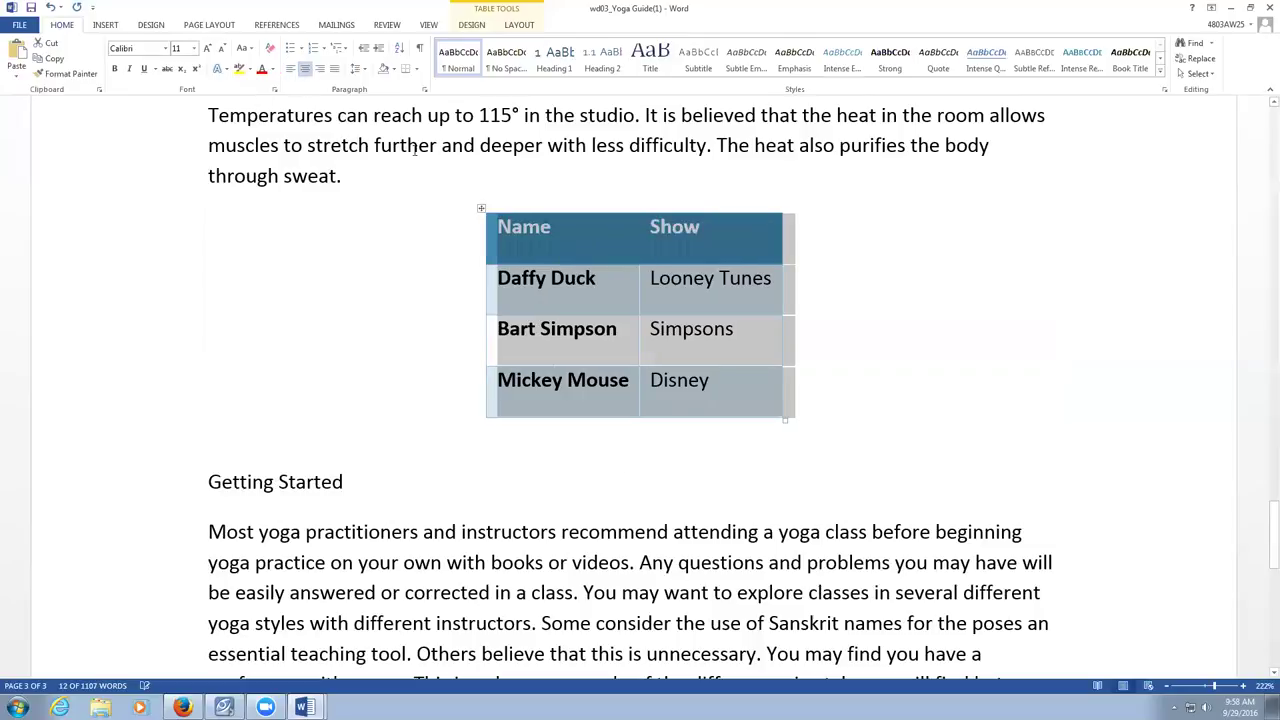
click(927, 284)
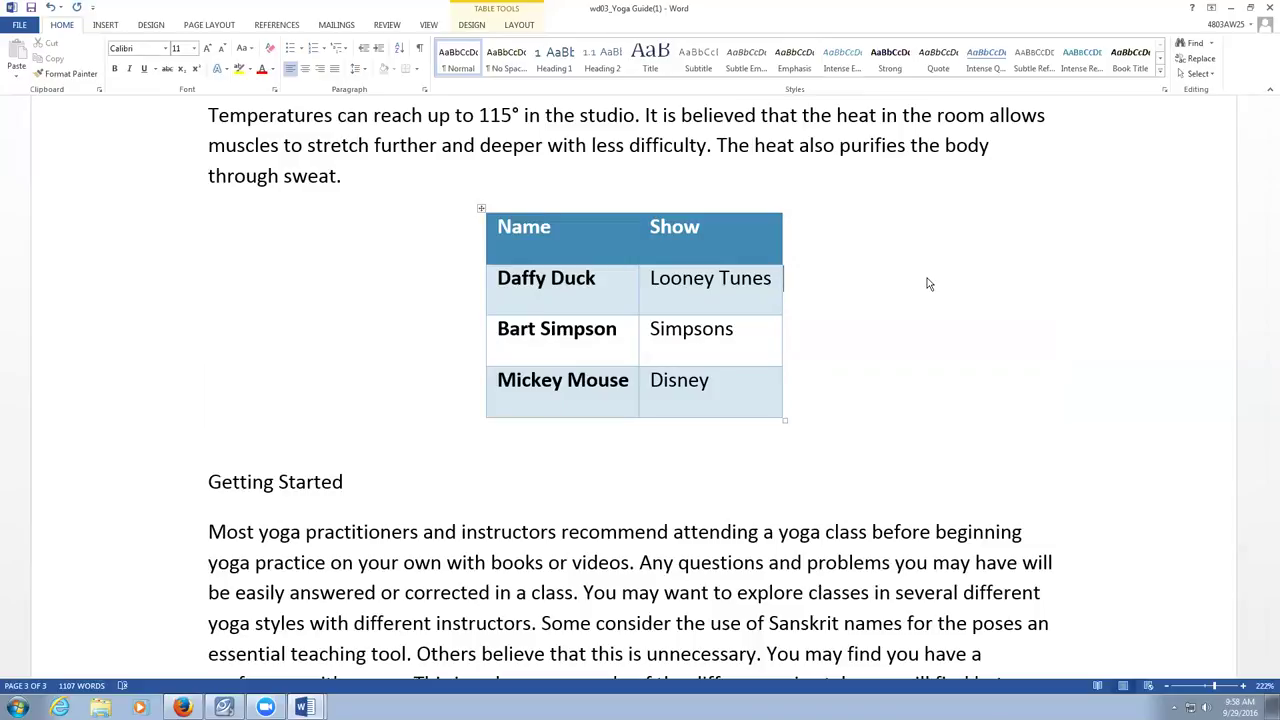
- Sort the table by the Name column as text in ascending order, treating the first row as a header
click(598, 234)
click(474, 26)
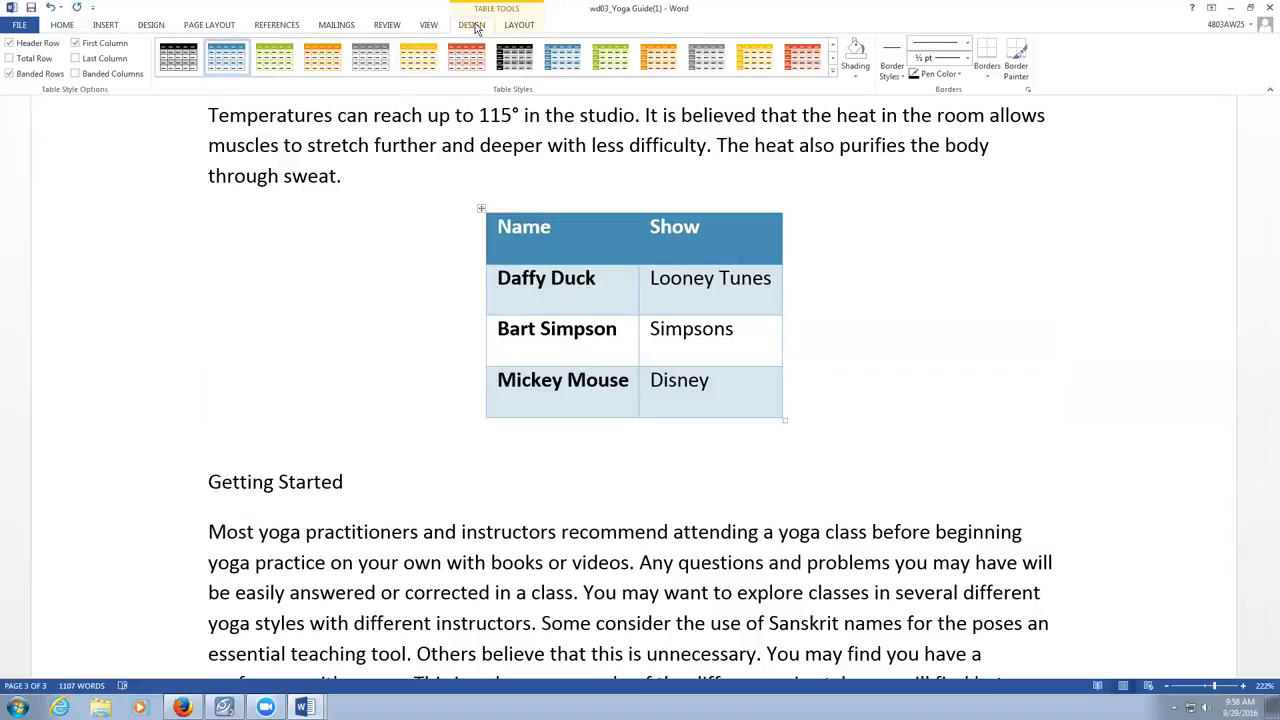
click(507, 27)
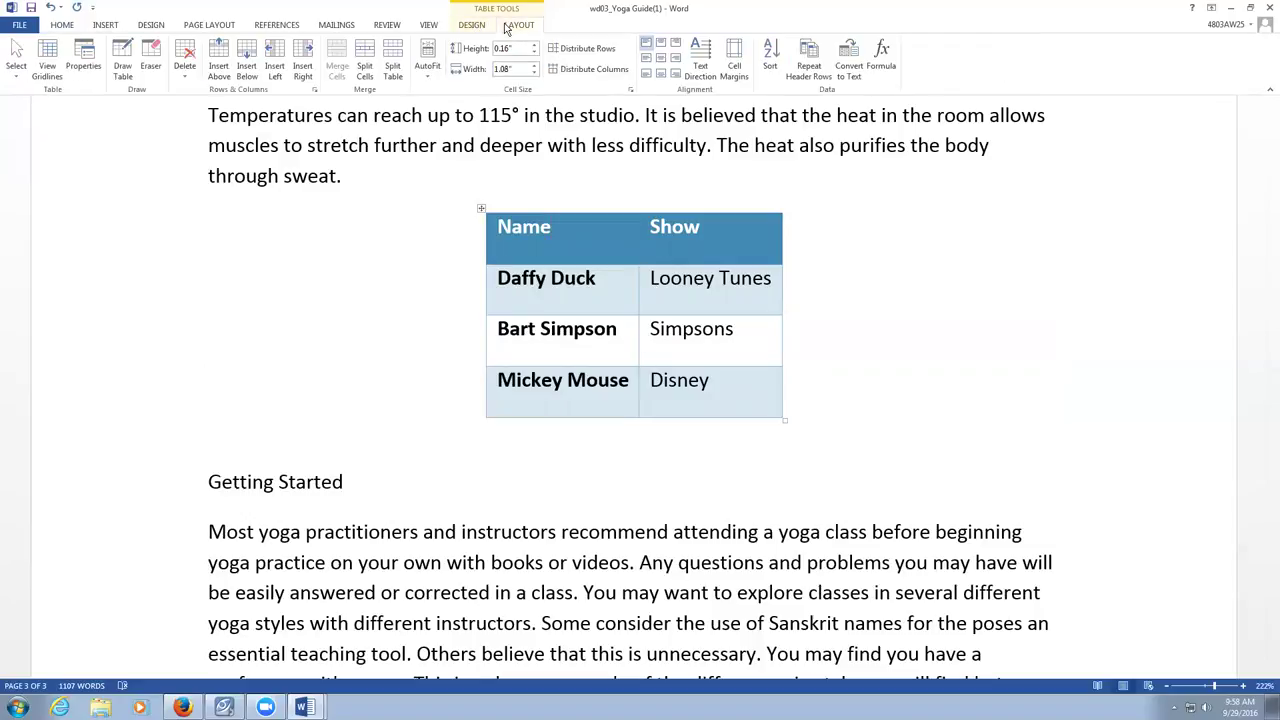
click(769, 63)
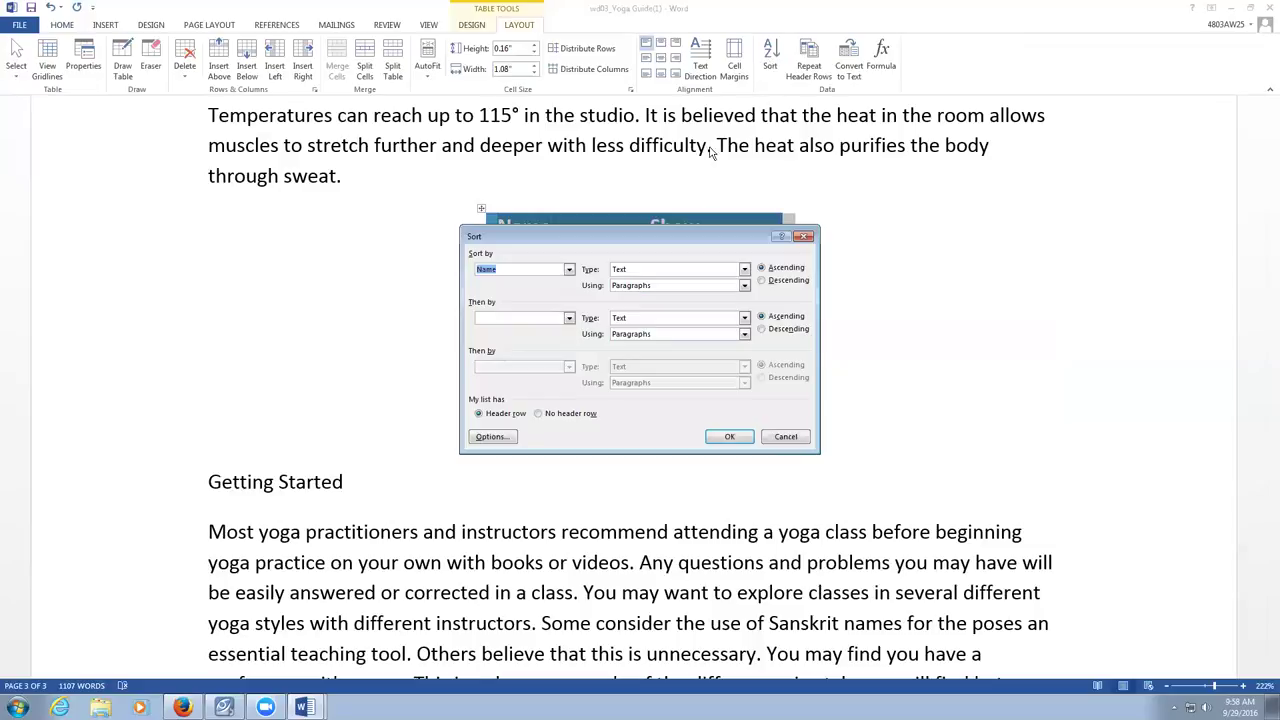
drag(701, 235, 1122, 274)
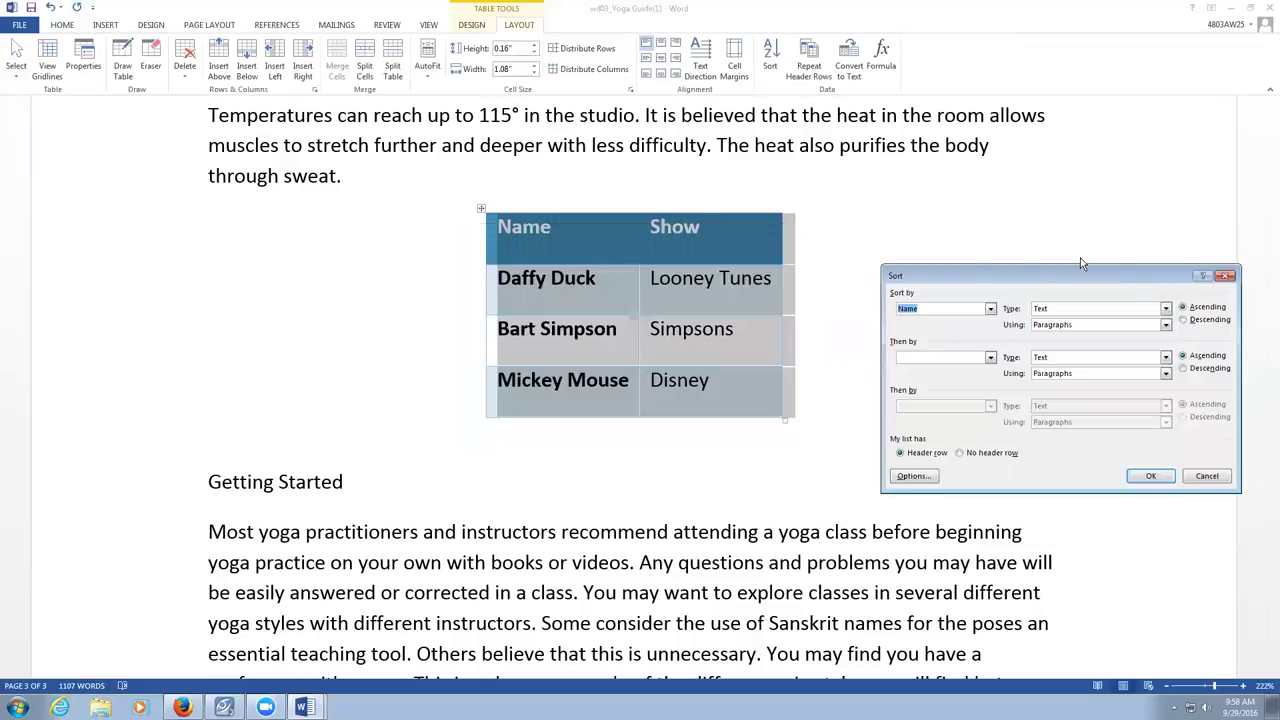
click(989, 309)
click(989, 309)
click(1150, 477)
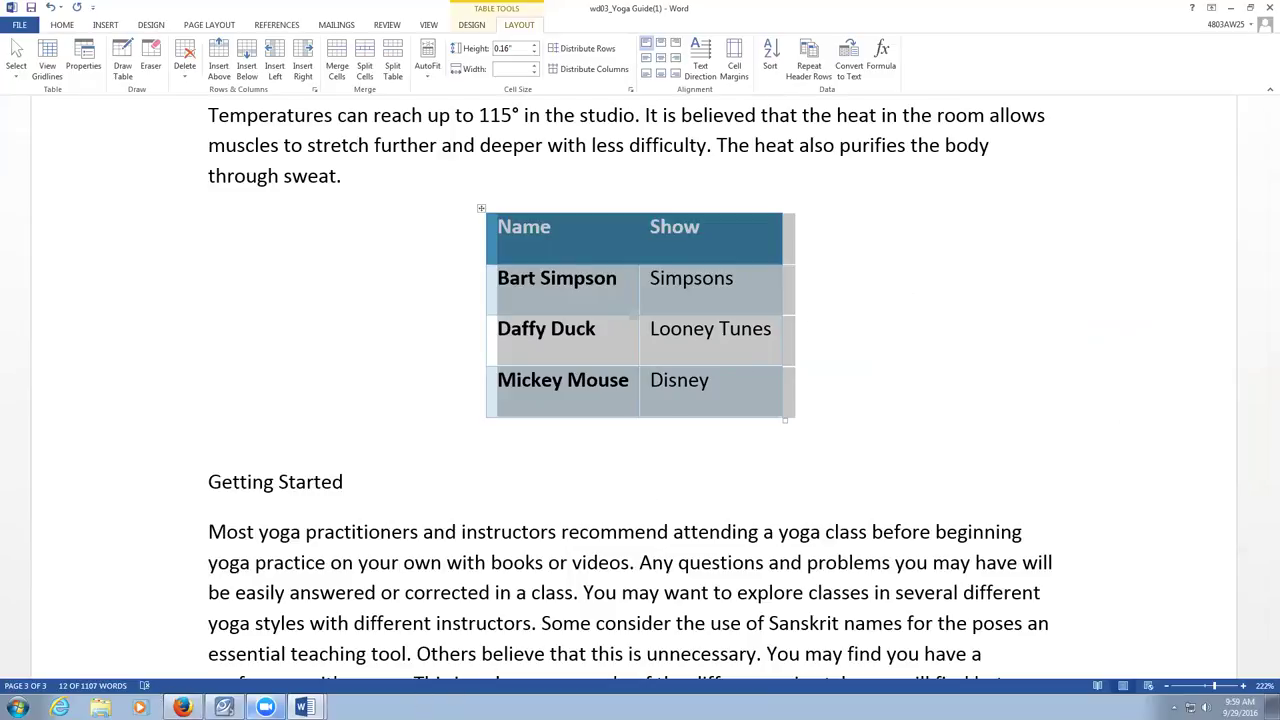
- Switch to Netop Vision Pro, stop the class demo, and return to the wd03_Yoga Guide(1) document in Word
click(224, 707)
click(326, 52)
mouse_move(305, 707)
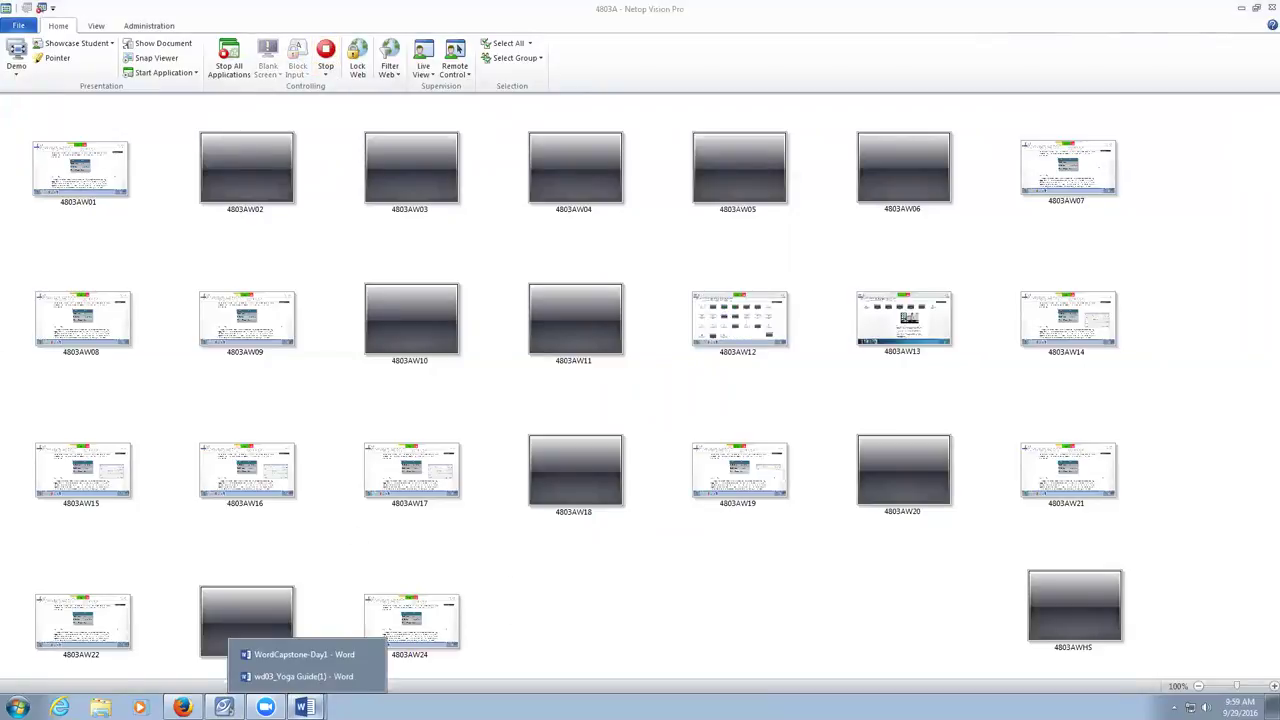
click(320, 677)
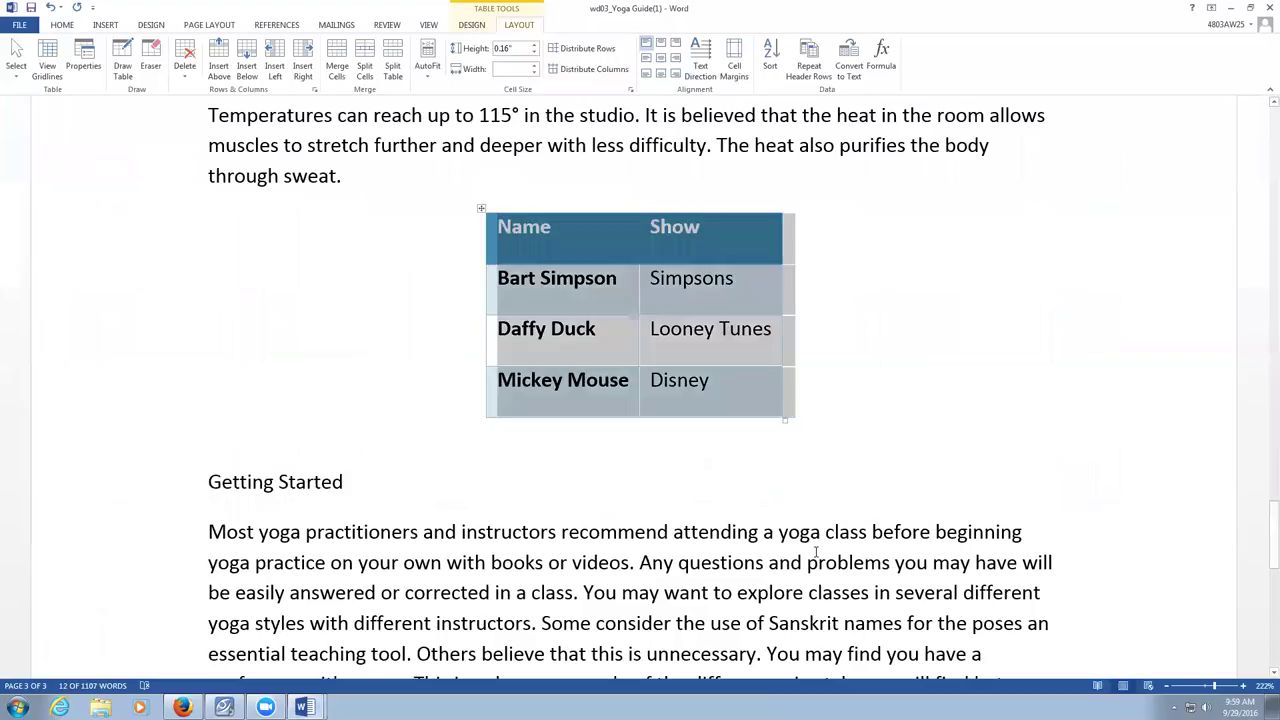
- Undo the sort of the Name and Show table
scroll(816, 552, up, 3)
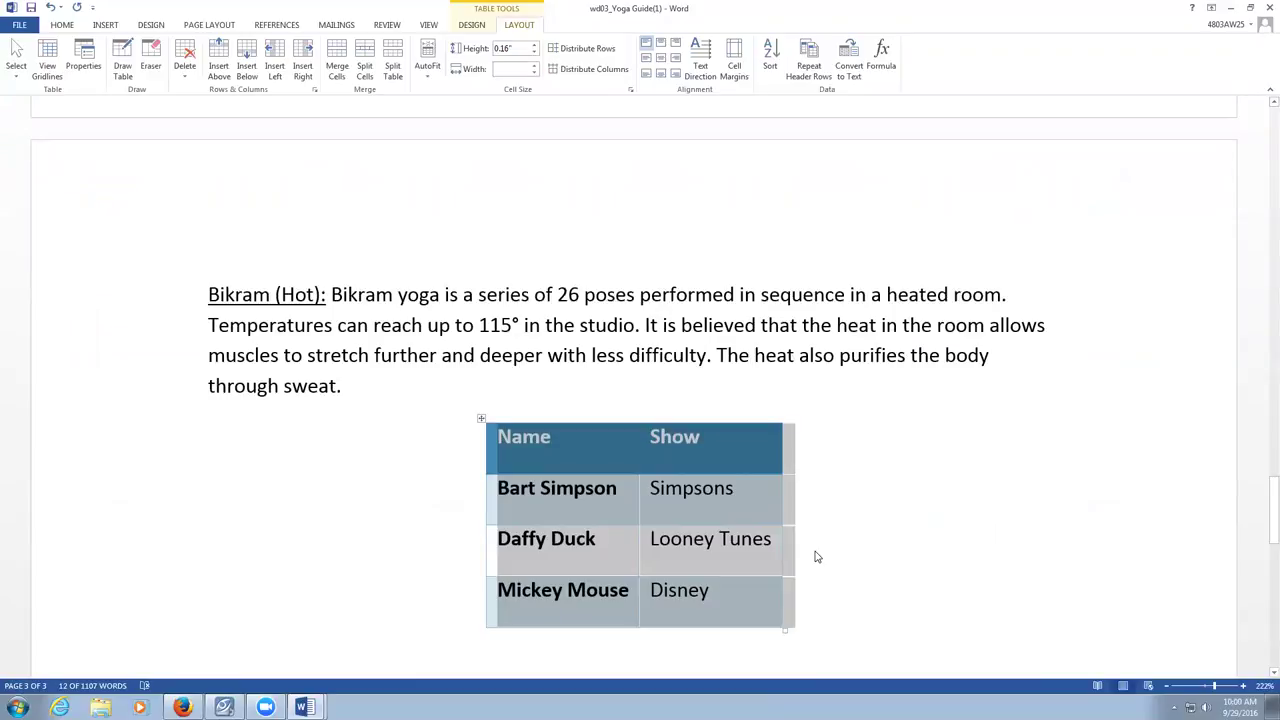
scroll(816, 557, down, 4)
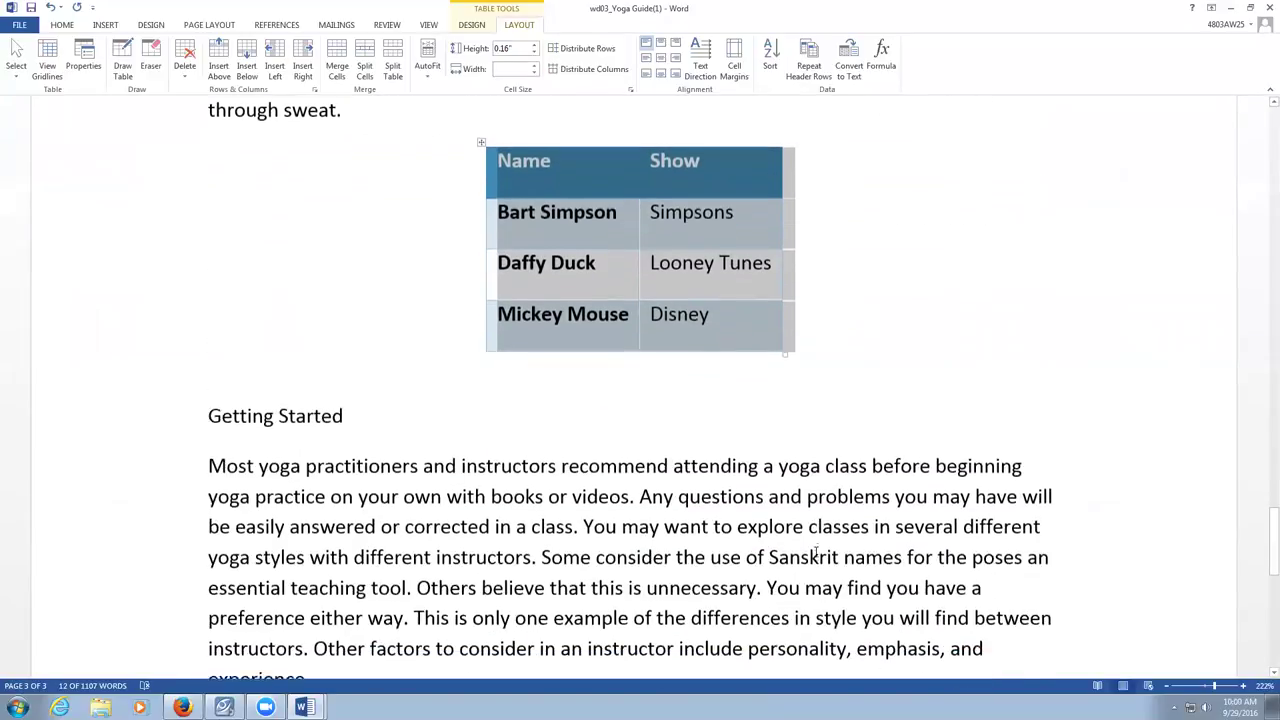
scroll(816, 552, up, 2)
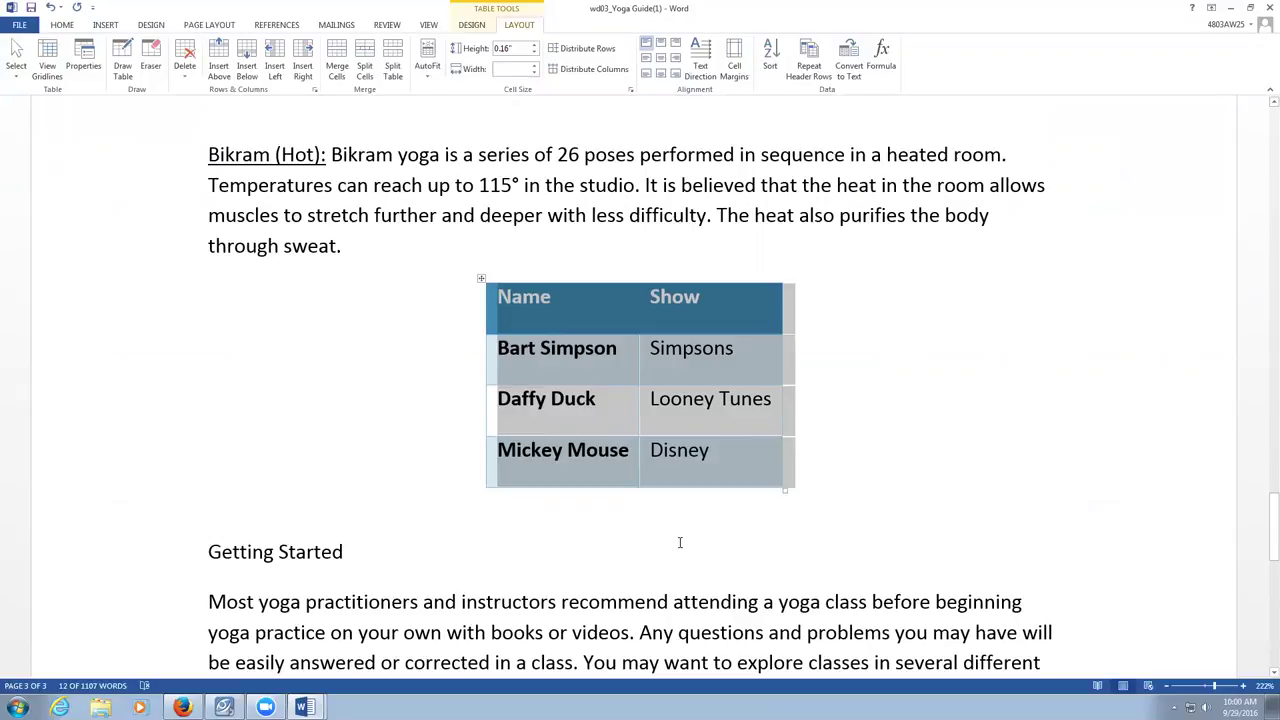
scroll(679, 542, down, 4)
scroll(679, 542, up, 4)
key(ctrl+z)
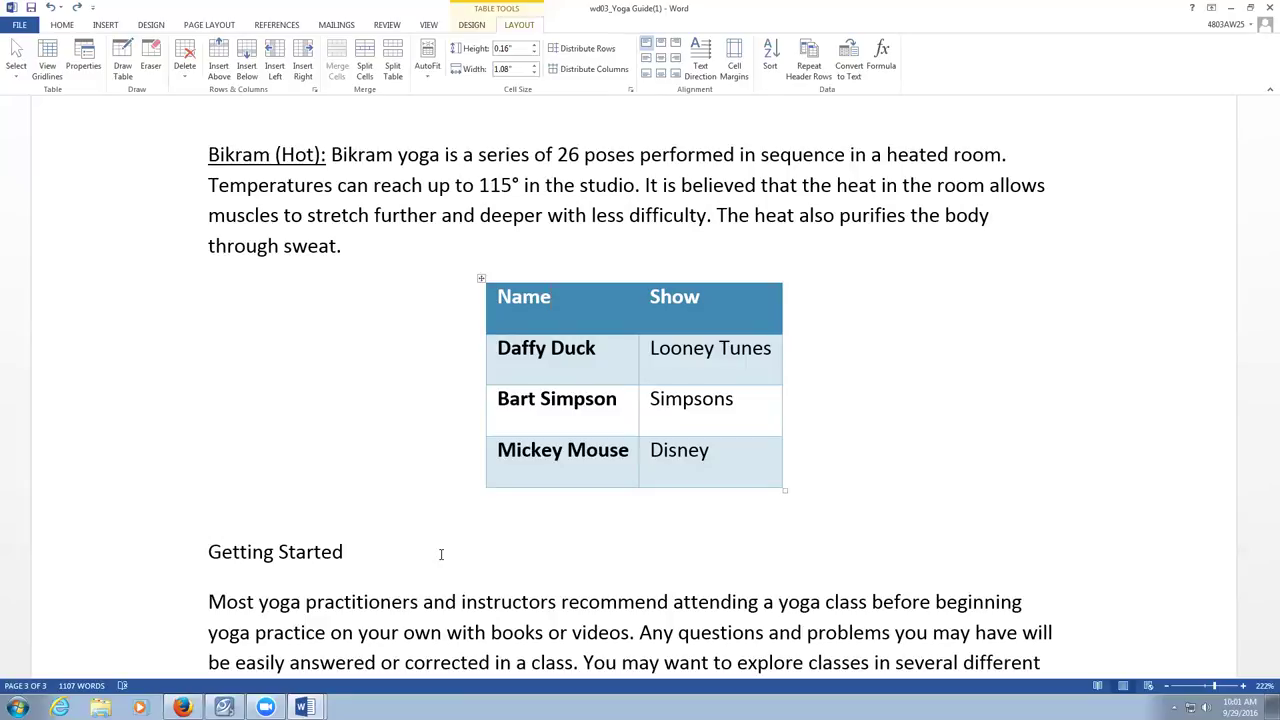
- Switch to Netop Vision Pro, start the class demo, and return to the wd03_Yoga Guide(1) document in Word
click(472, 25)
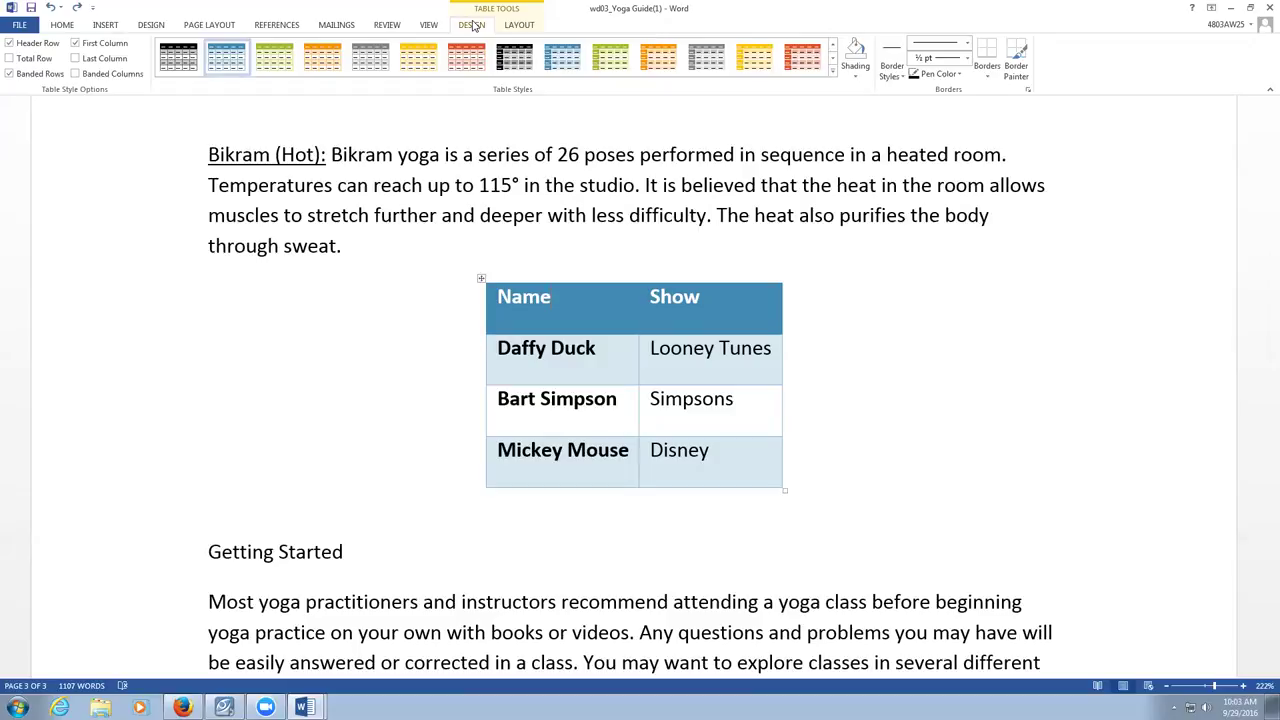
scroll(654, 211, up, 7)
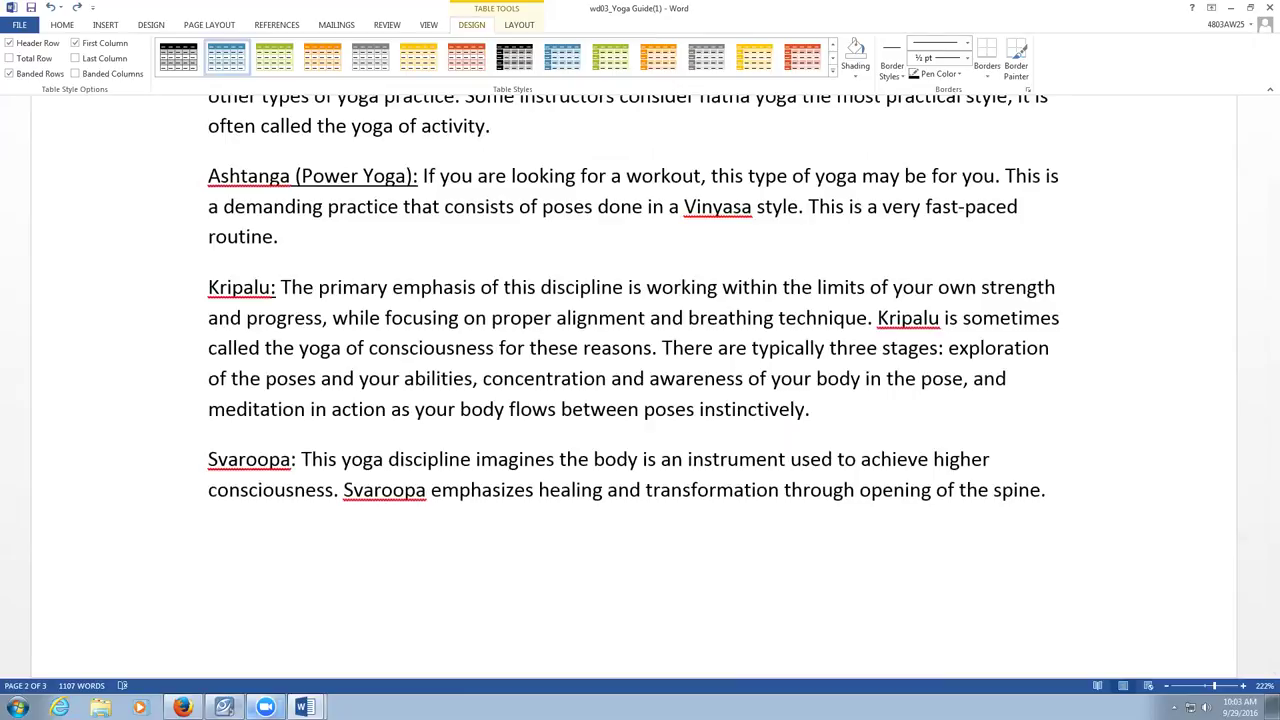
click(224, 707)
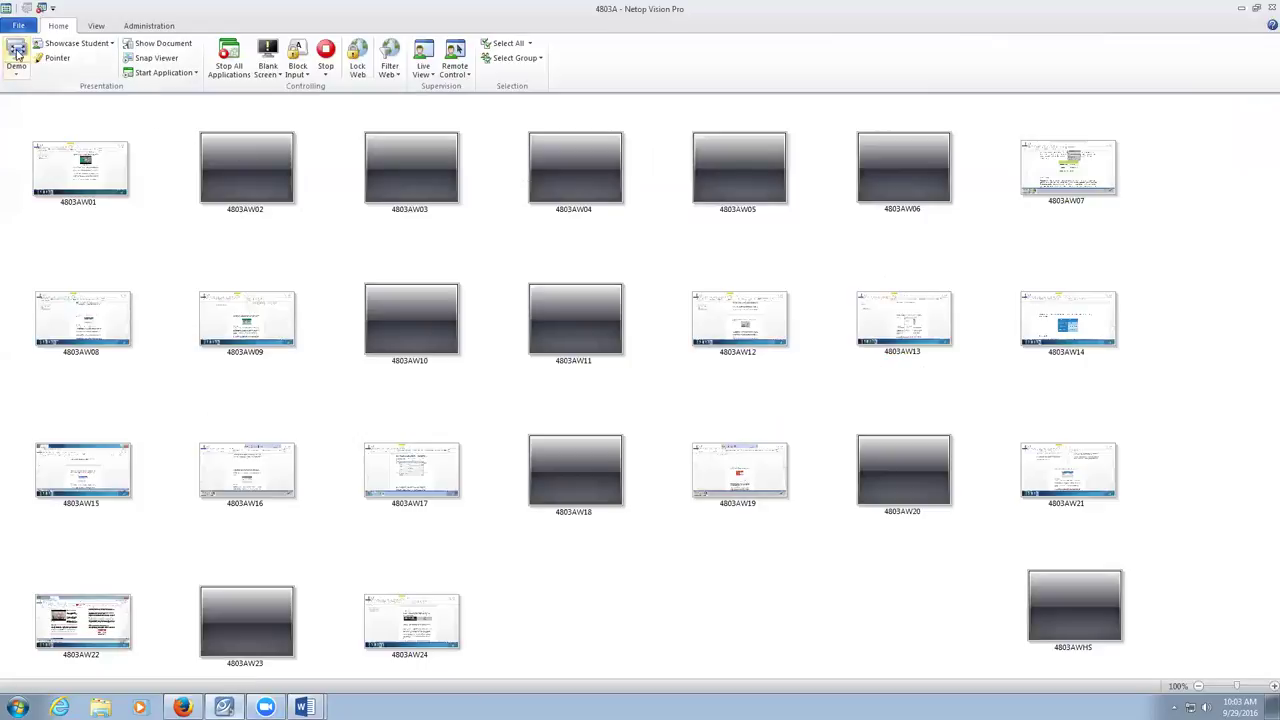
mouse_move(305, 707)
click(300, 675)
- Mark an index entry before the Types heading with main entry Types and a bold page number
scroll(393, 542, up, 6)
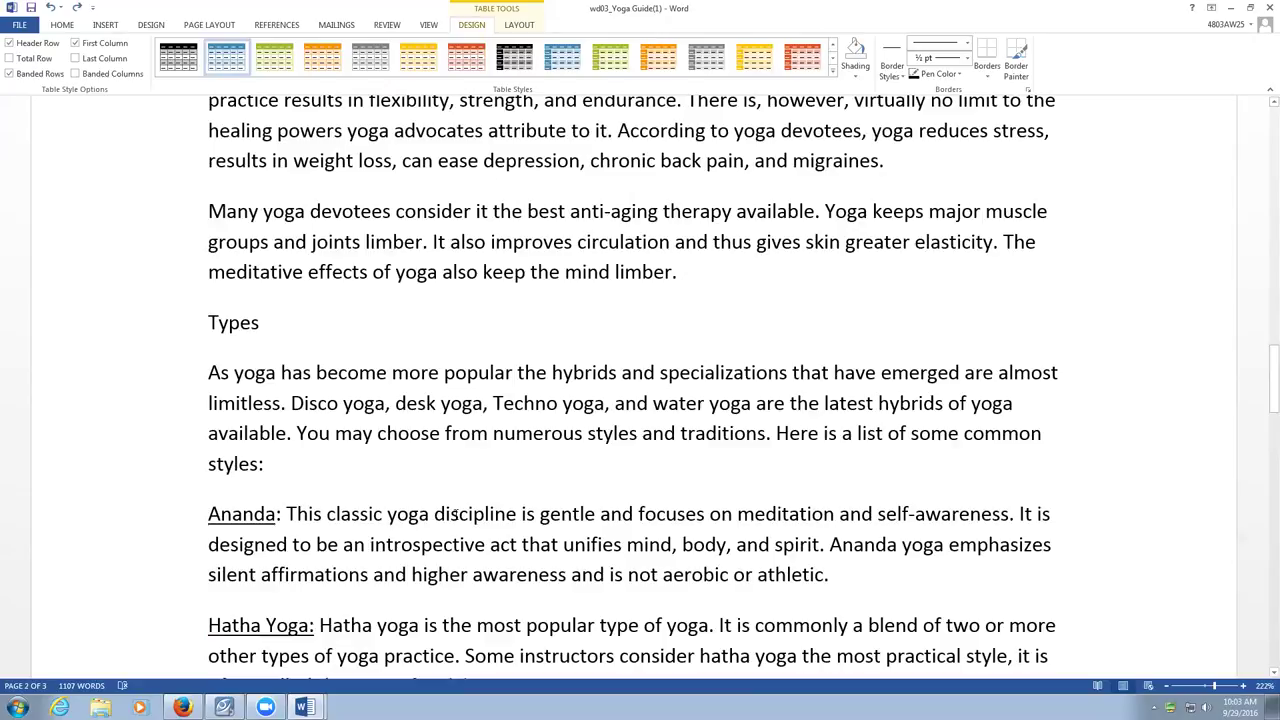
scroll(453, 513, down, 2)
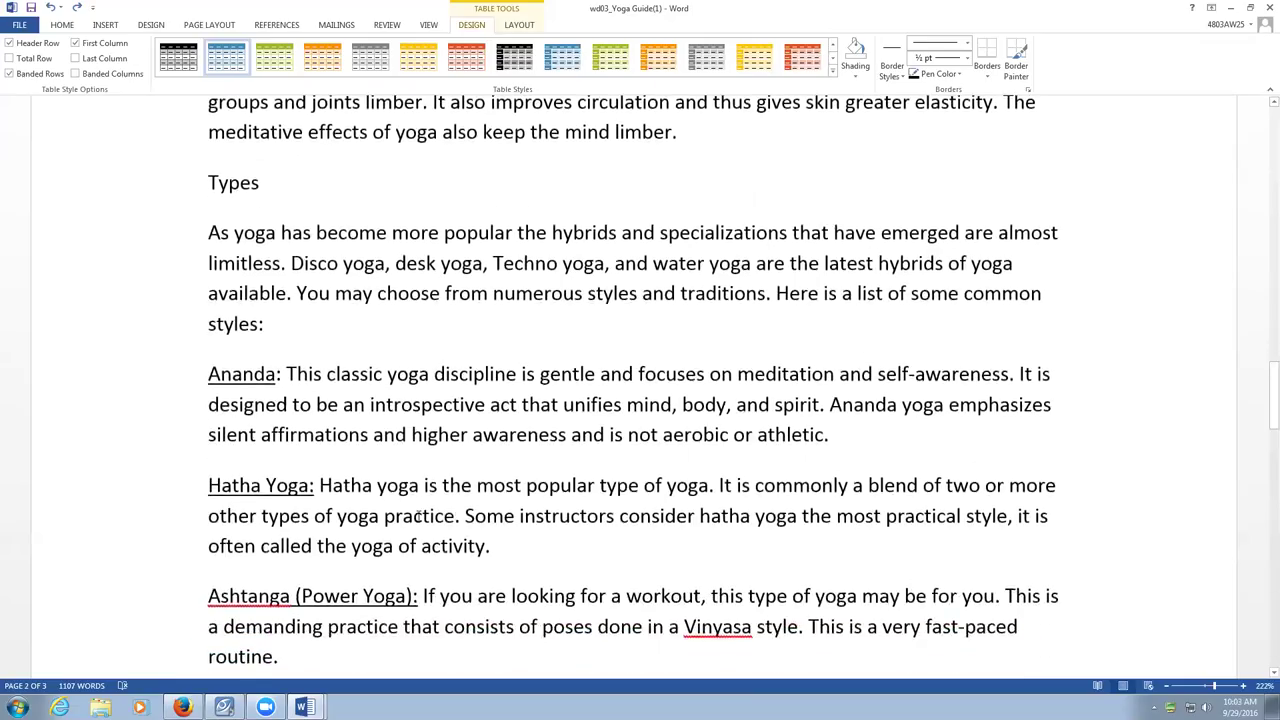
click(208, 183)
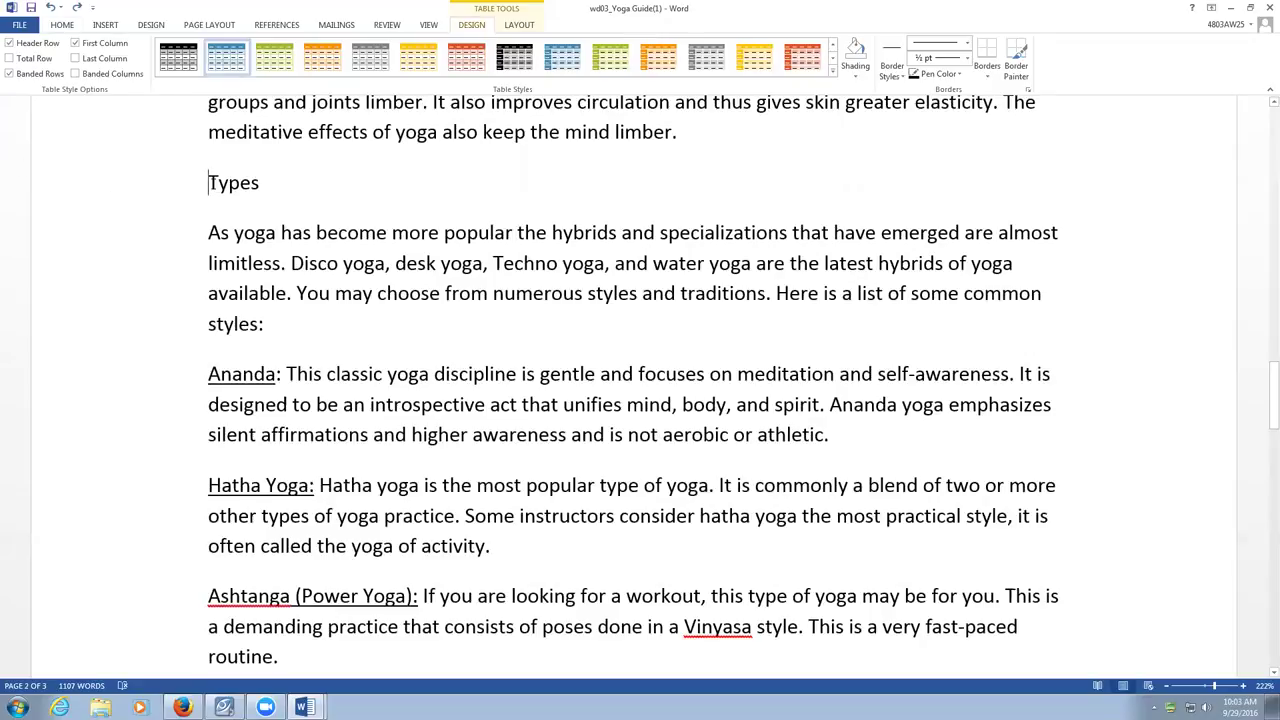
click(277, 25)
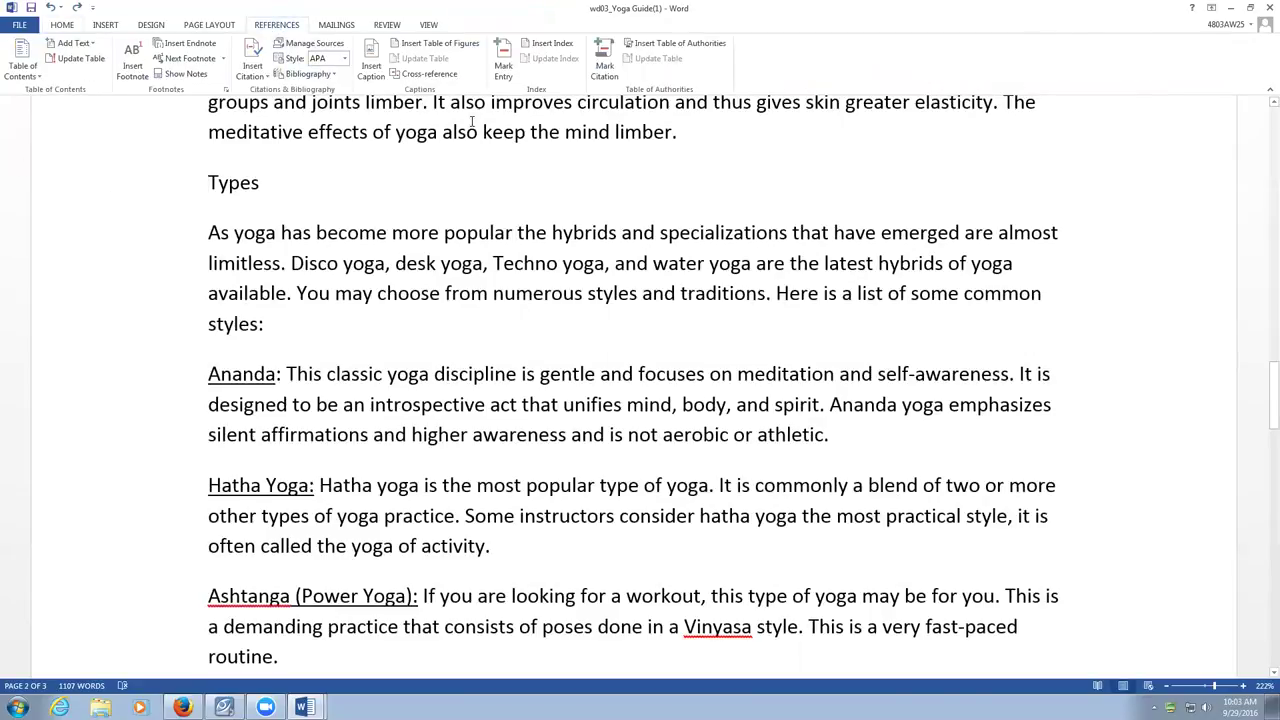
click(507, 62)
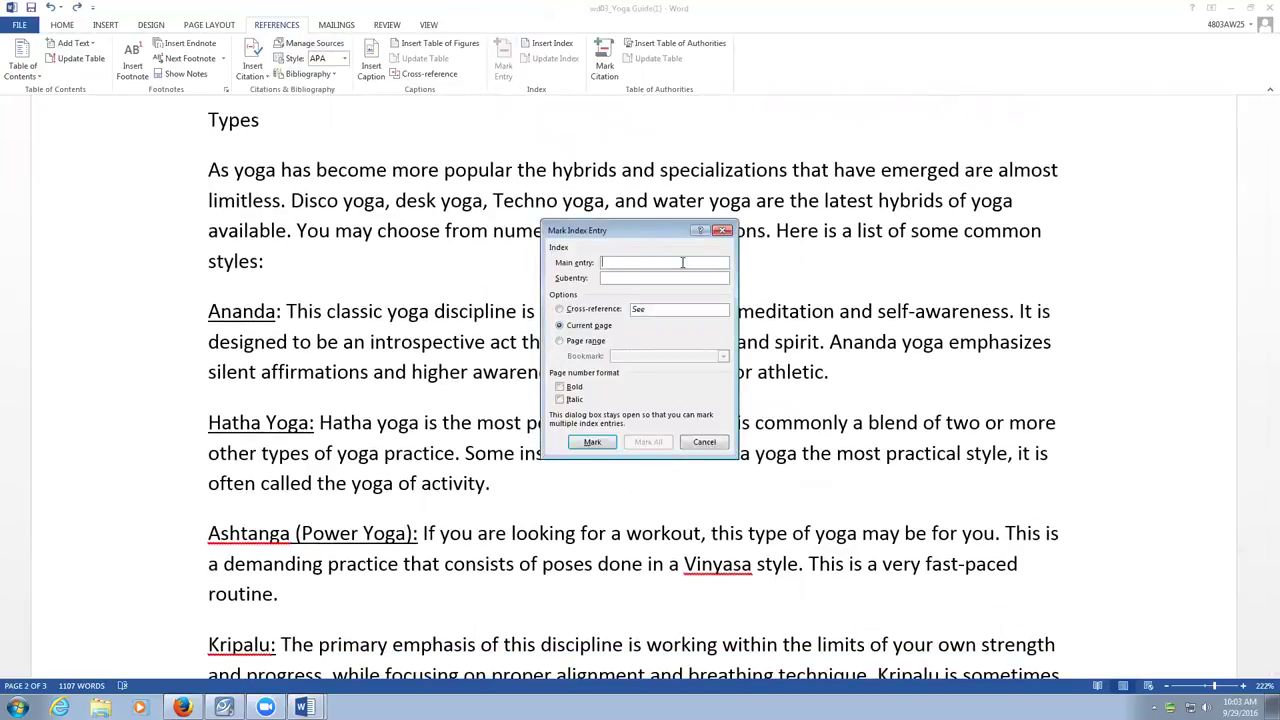
text(Types)
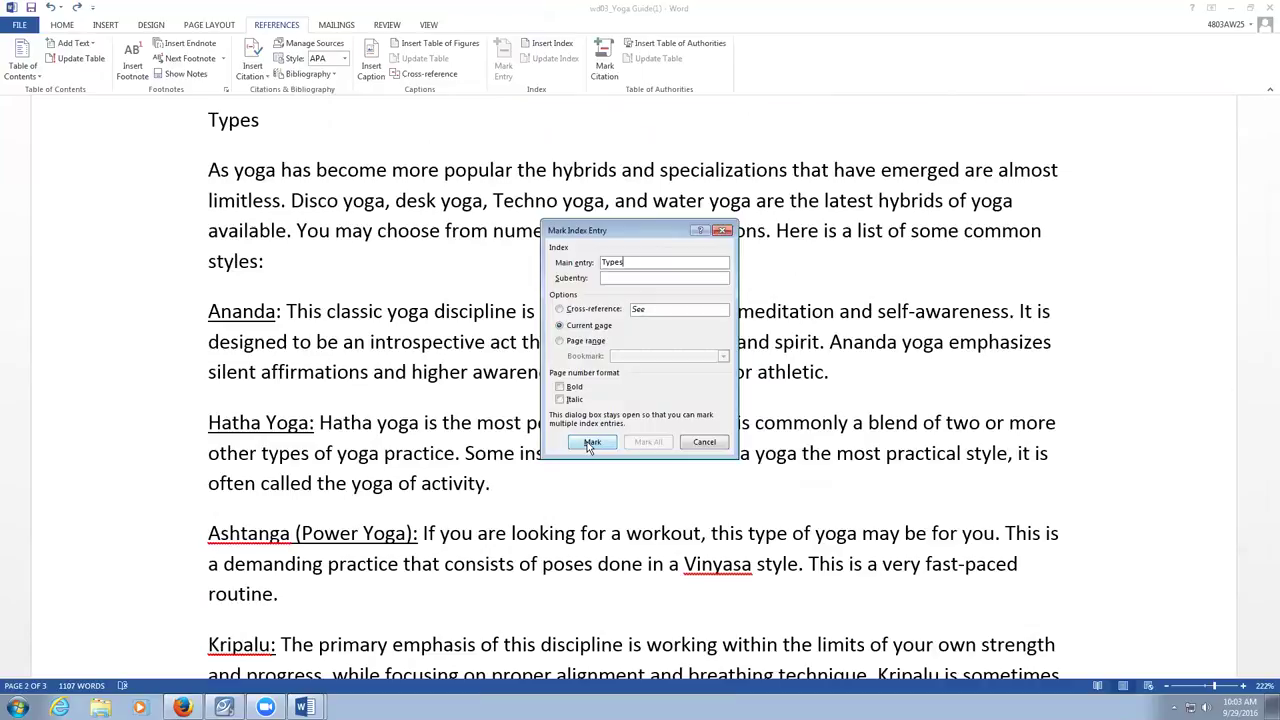
click(560, 387)
click(593, 443)
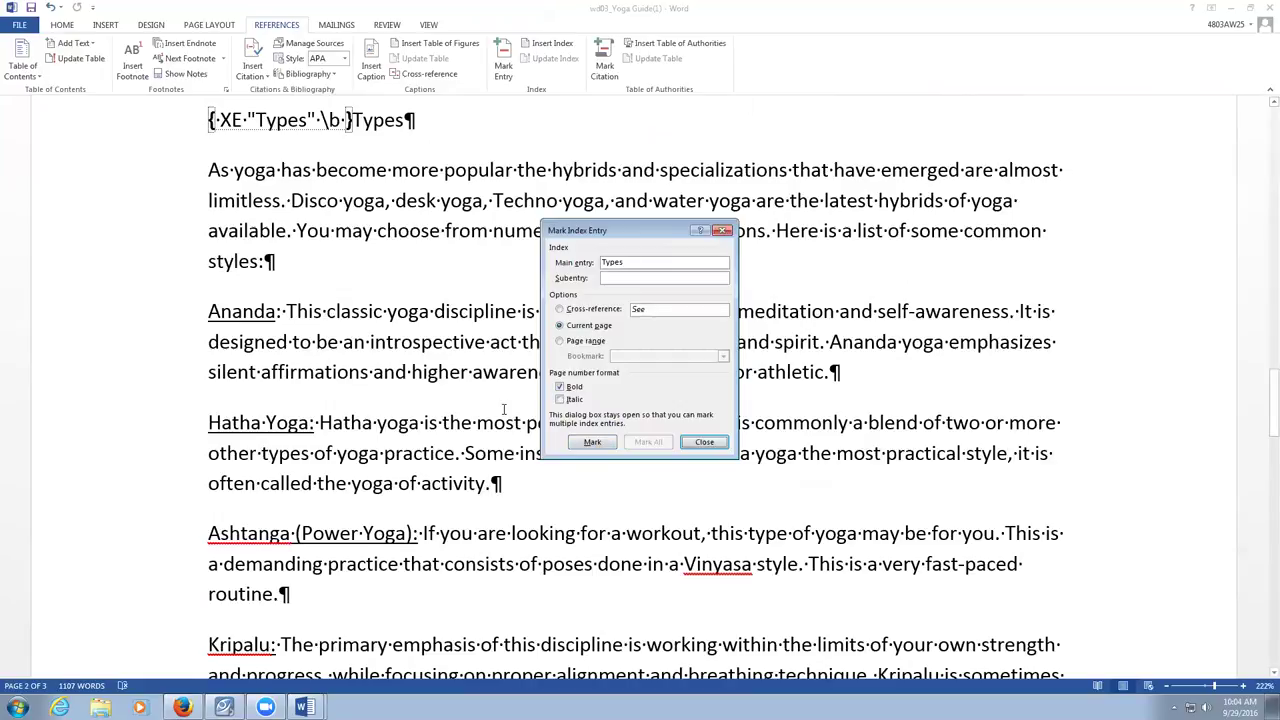
- Mark an index entry before the Ananda paragraph with main entry Types, subentry Anadda and an italic, non-bold page number
click(207, 311)
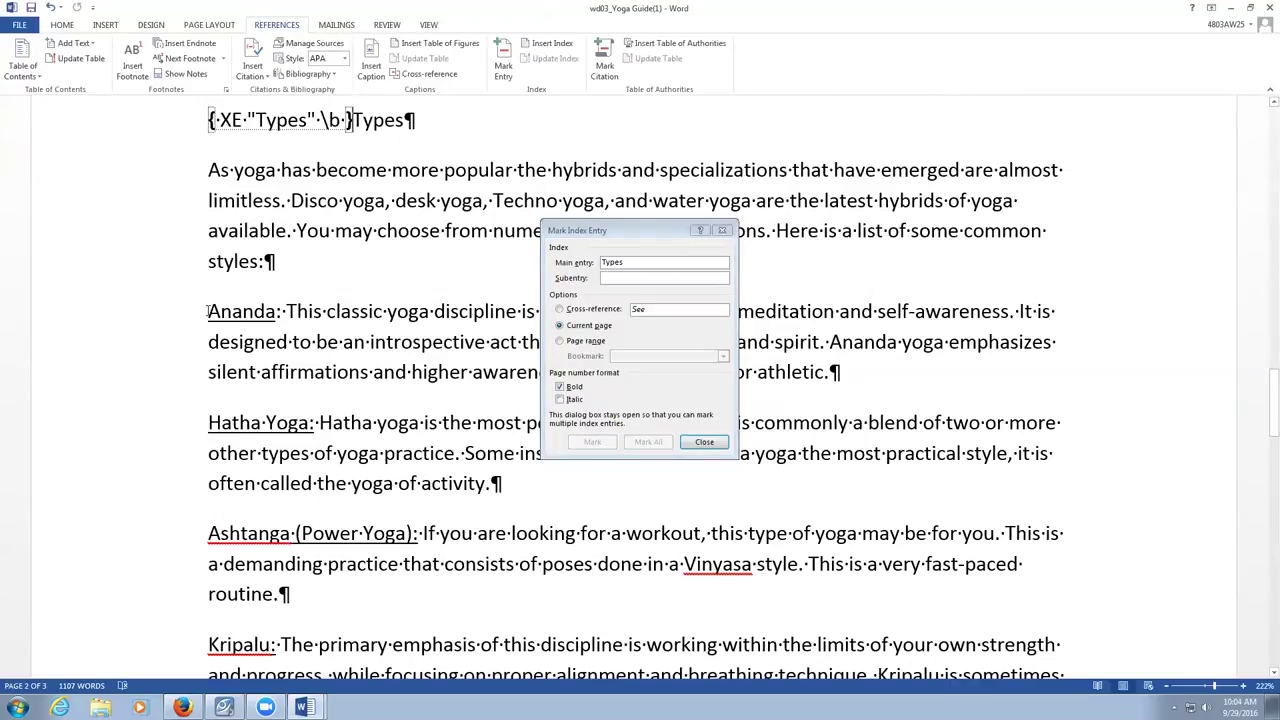
click(617, 281)
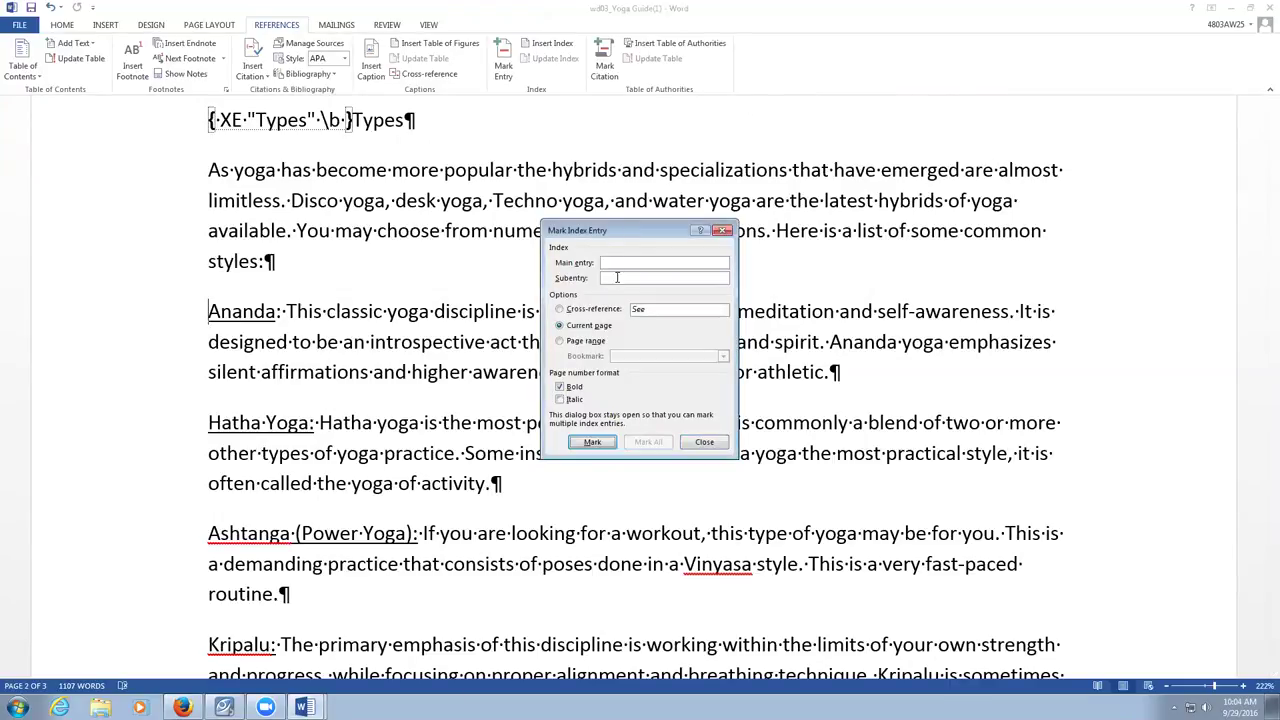
click(614, 262)
text(Types)
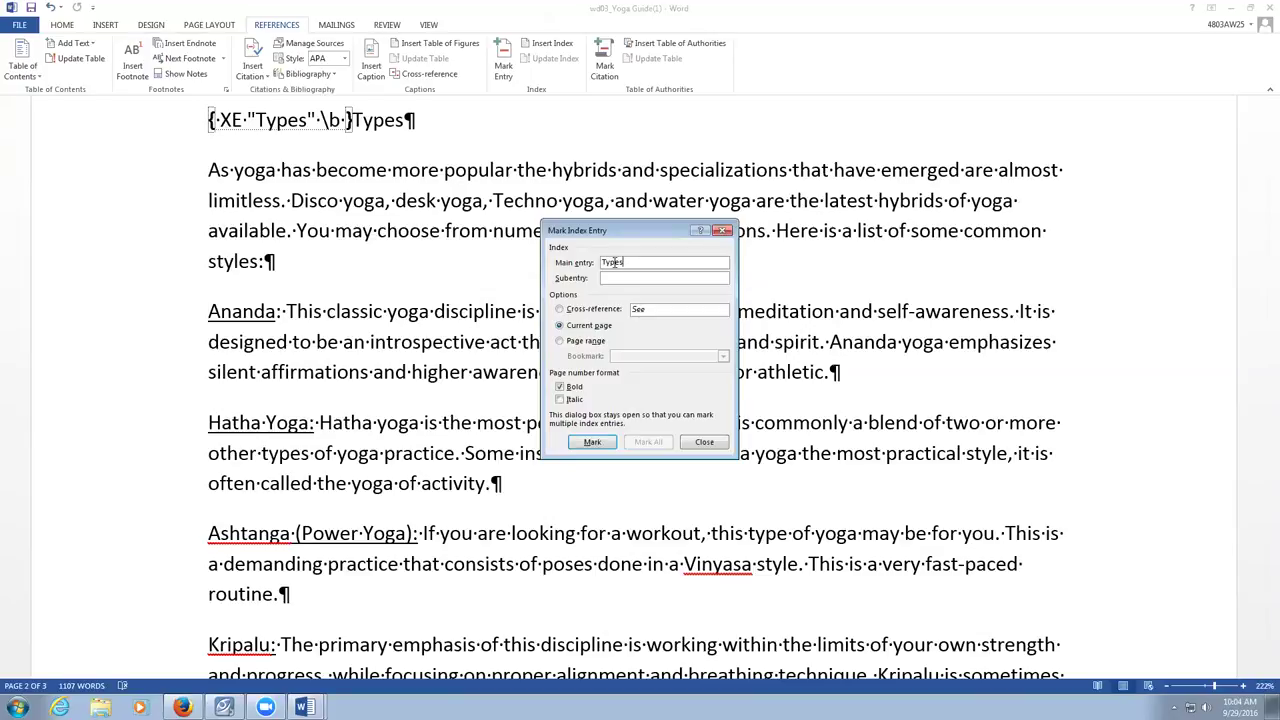
text(Anadda)
click(560, 387)
click(561, 388)
click(561, 388)
click(560, 399)
click(590, 441)
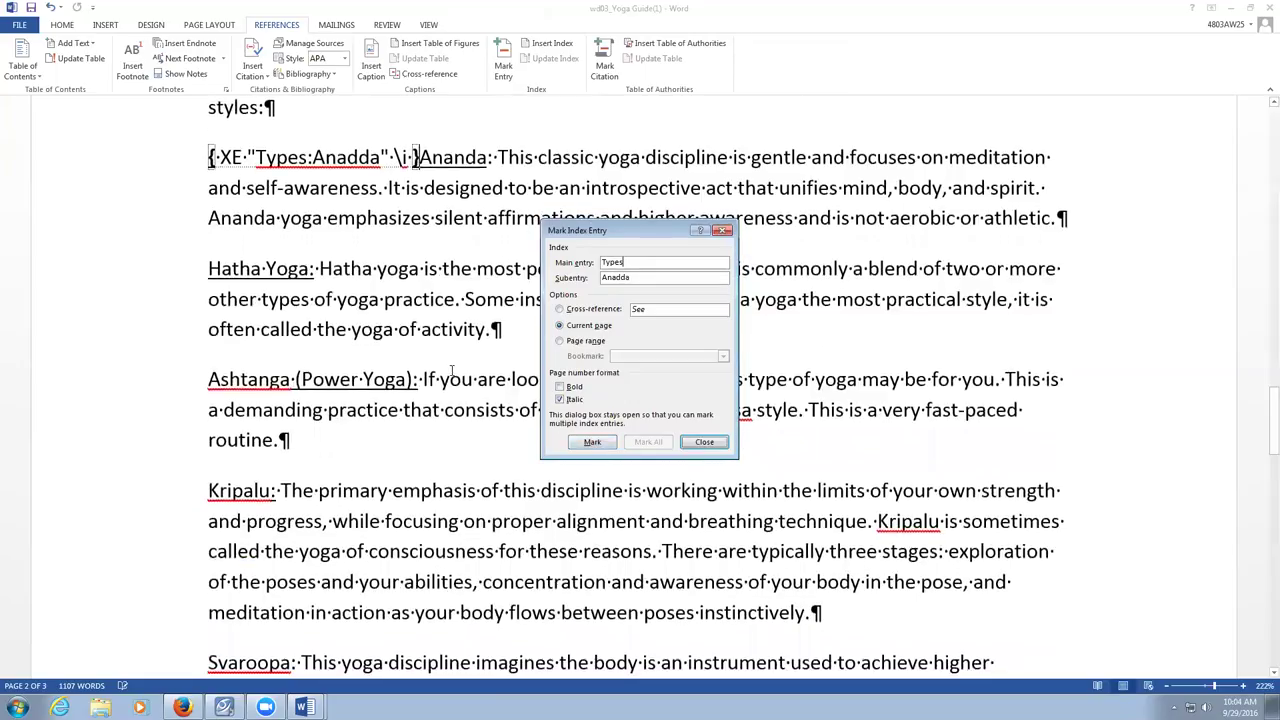
- Mark an index entry before the Hatha Yoga paragraph with main entry Types and subentry Hatha
click(208, 268)
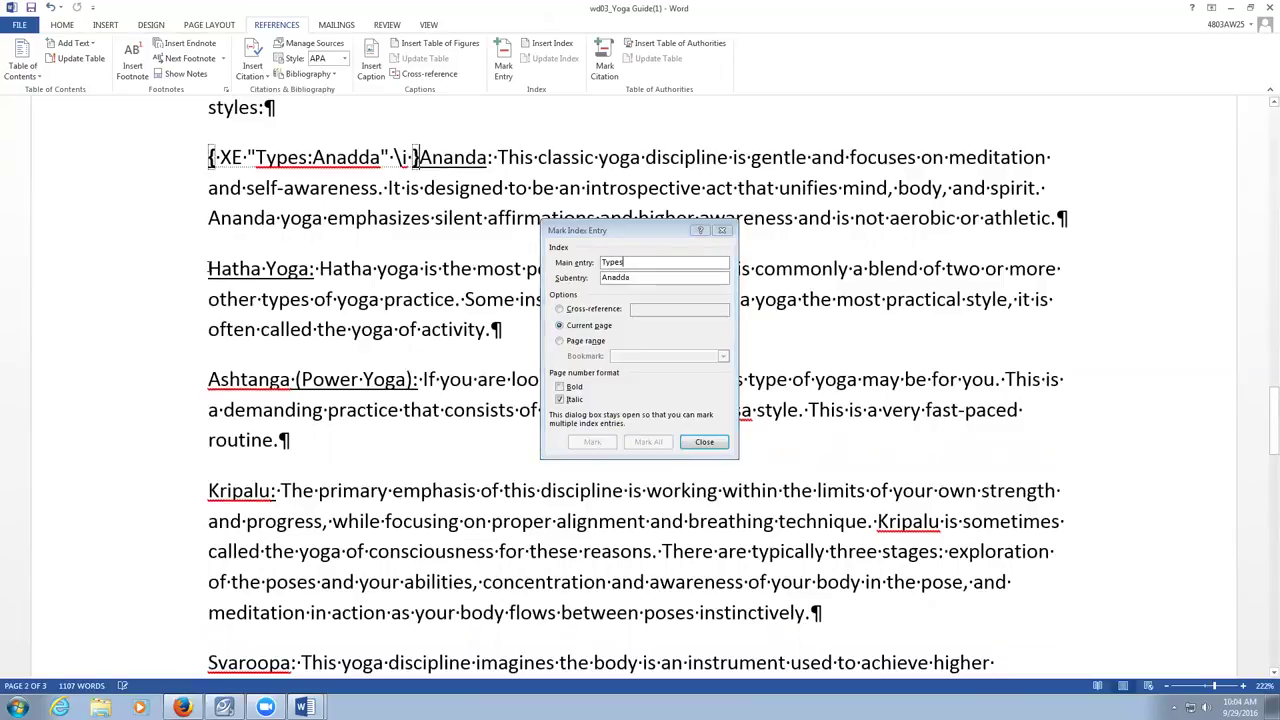
click(644, 262)
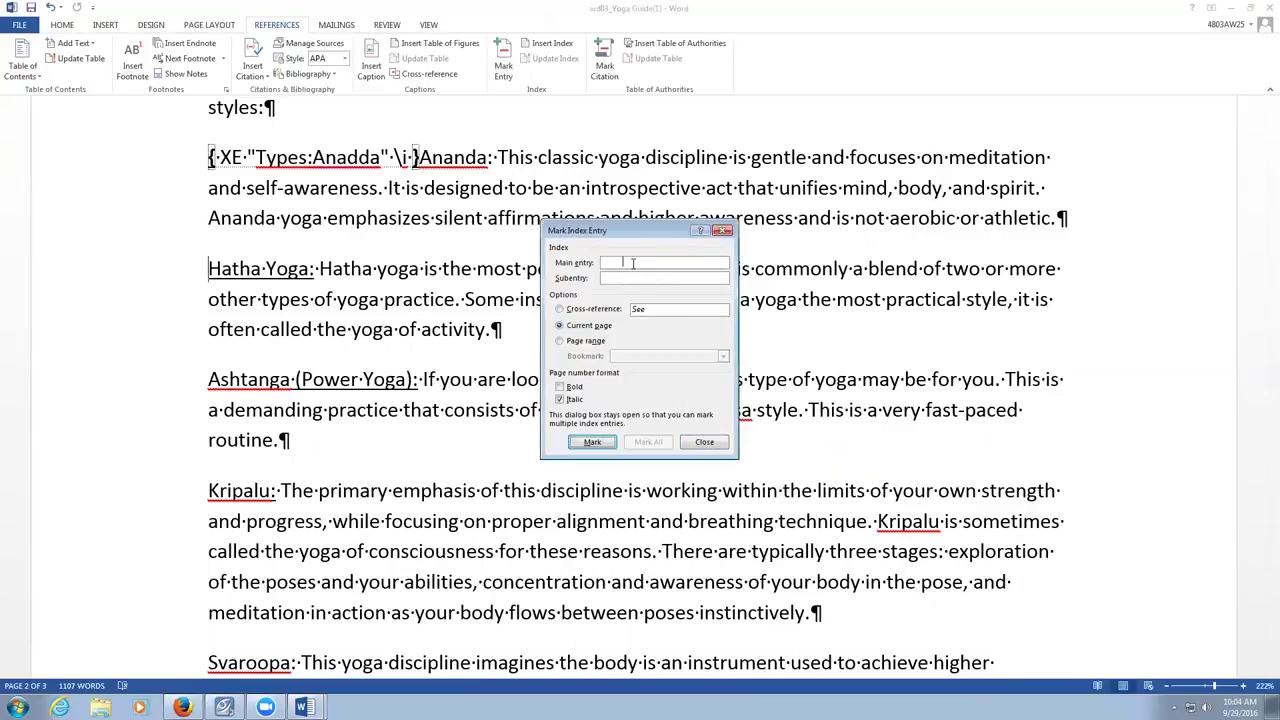
text(Types)
key(Tab)
text(Hatha)
key(Tab)
click(592, 443)
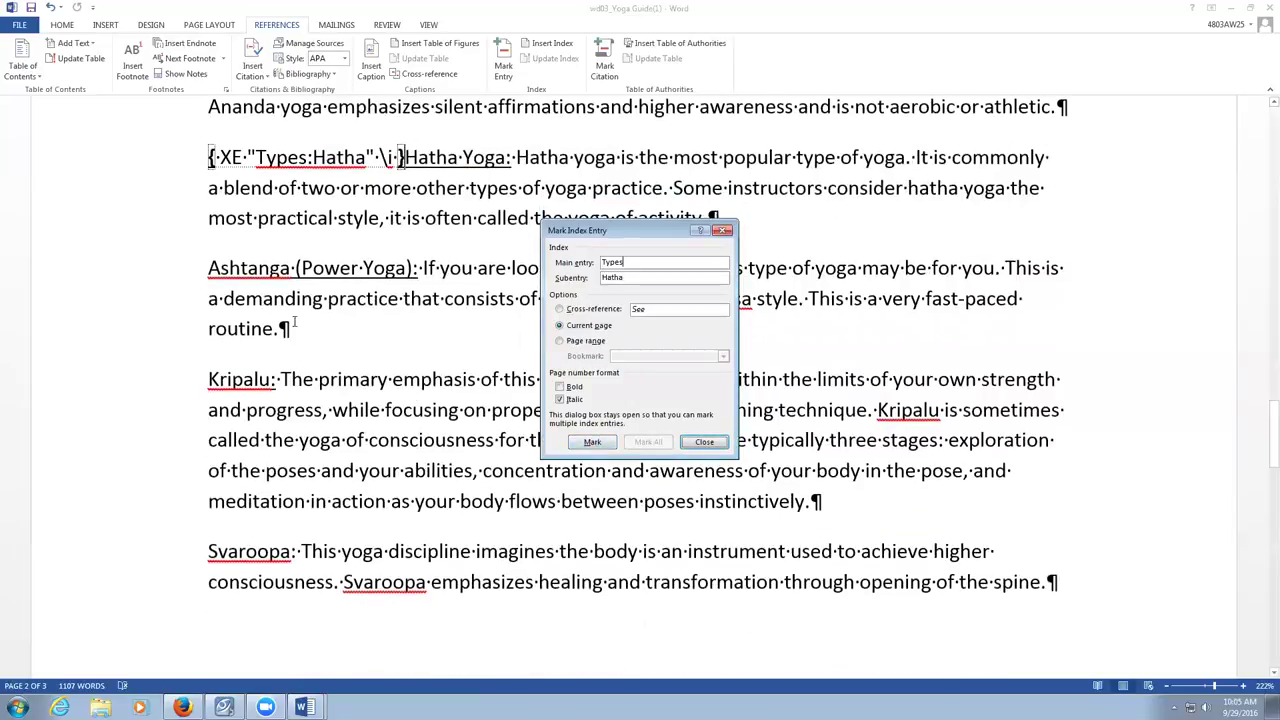
- Mark an index entry before the Ashtanga (Power Yoga) paragraph with main entry Types and subentry Ashtanga, and finish marking entries
click(208, 268)
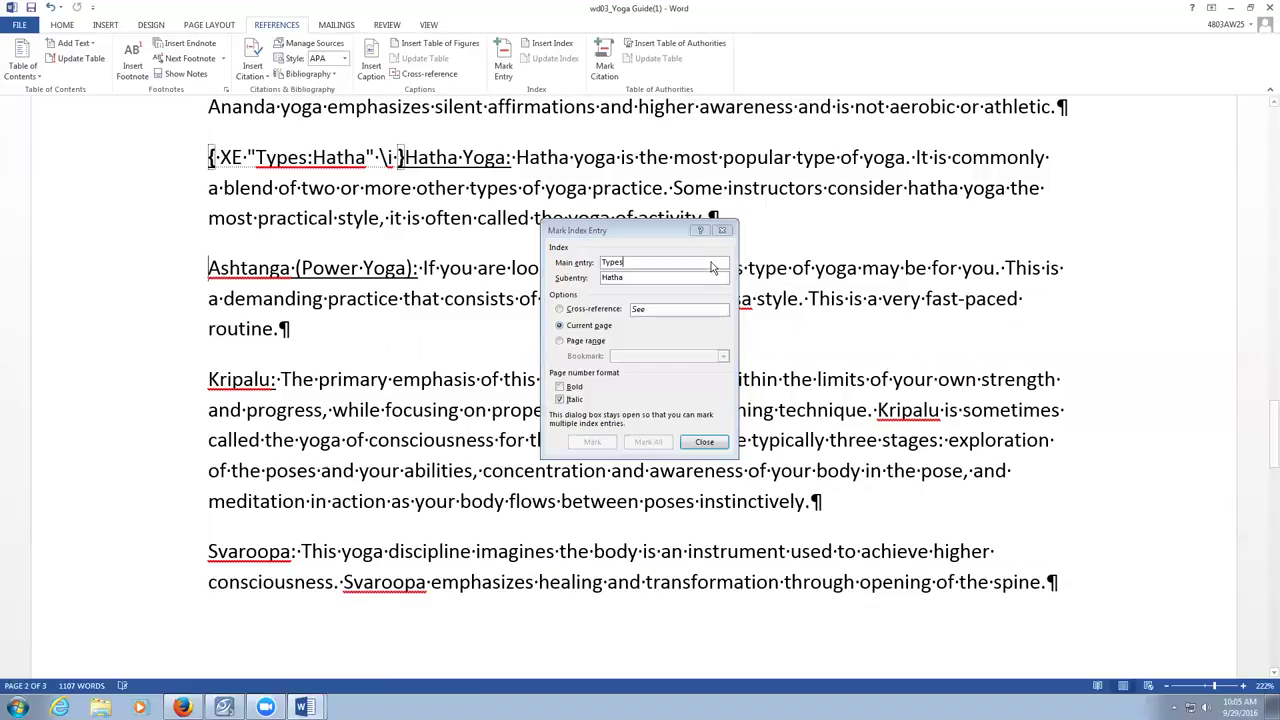
click(692, 264)
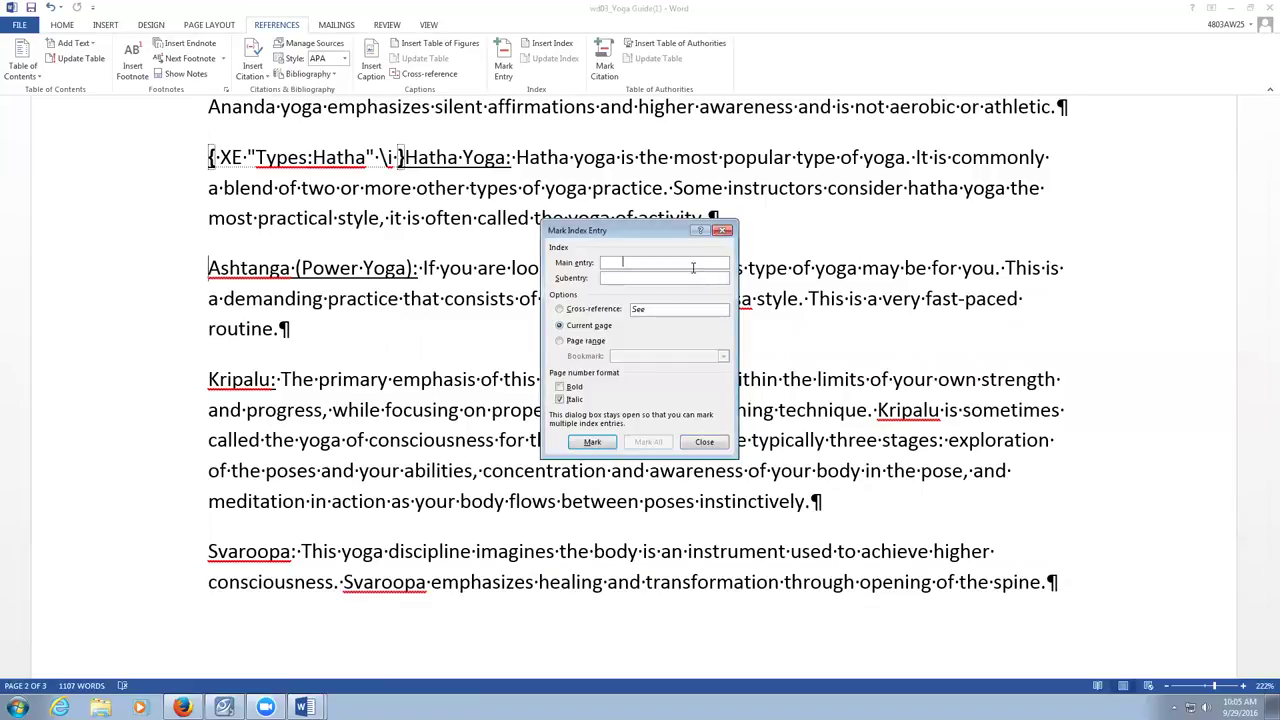
text(Types)
text(Ashtanga)
click(592, 442)
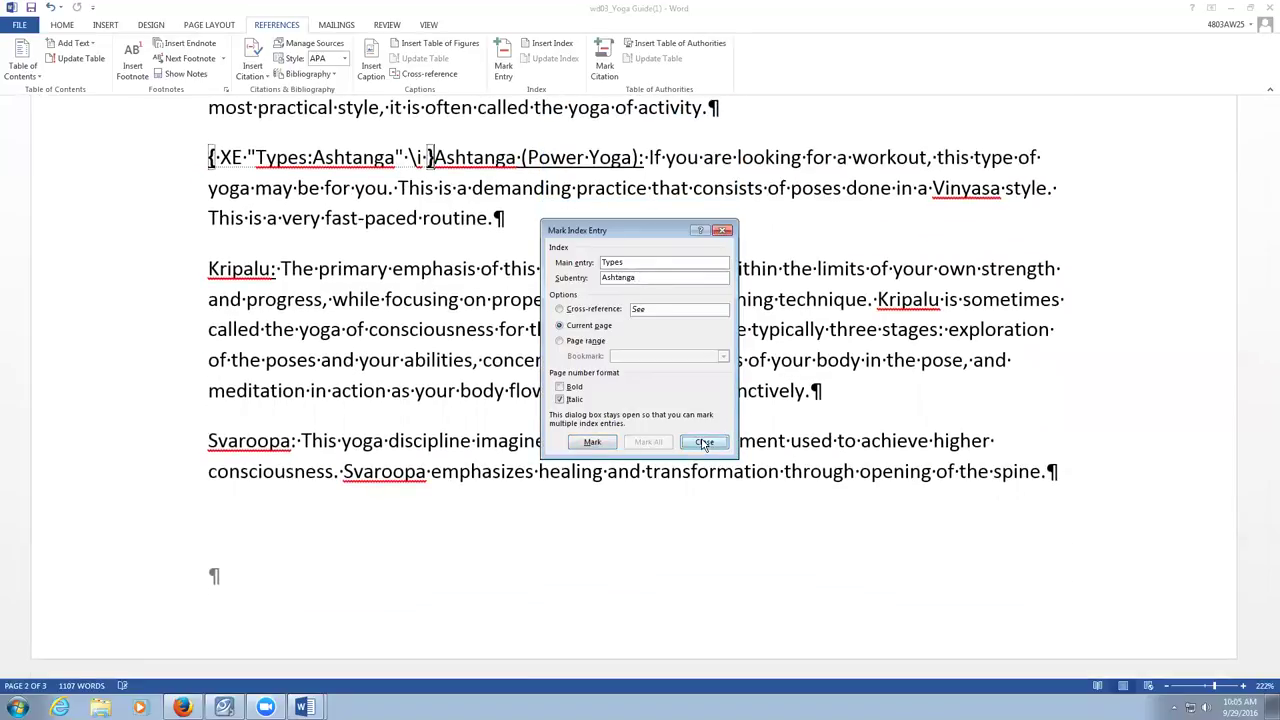
click(704, 443)
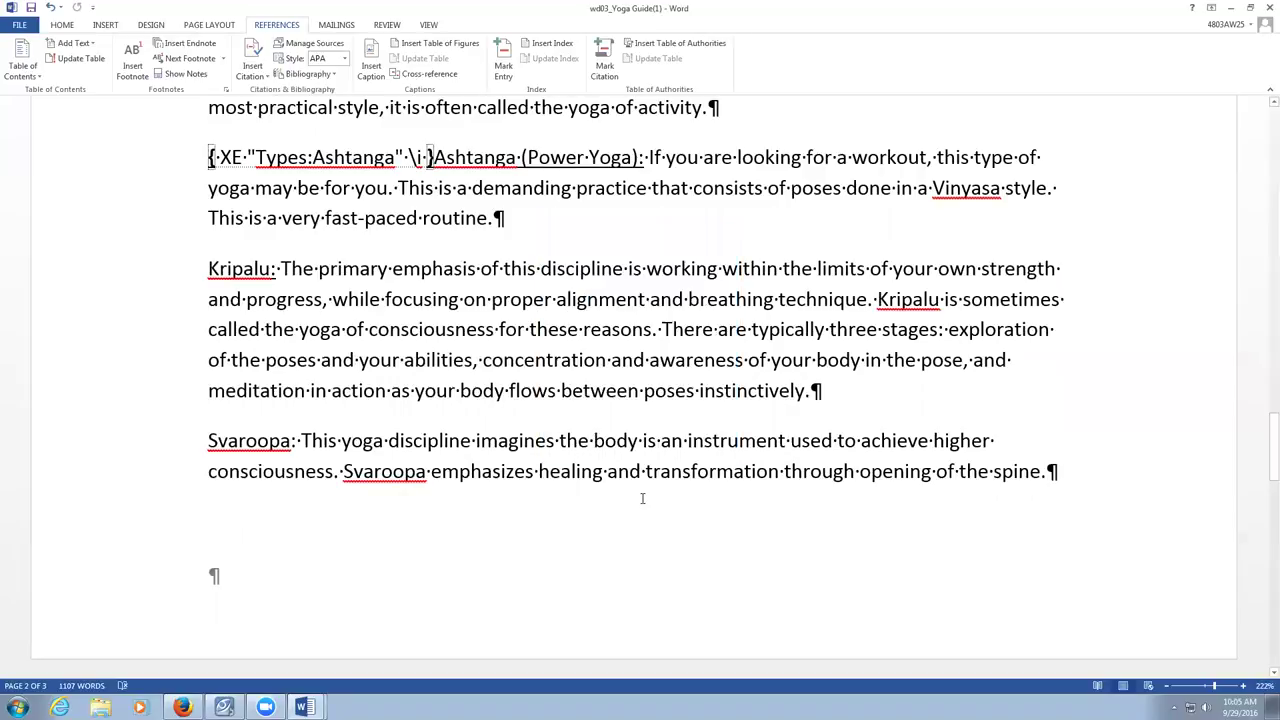
- Add a page break in a new paragraph after the document's last sentence and insert a two-column indented index on the new page
scroll(640, 500, down, 5)
scroll(642, 498, down, 15)
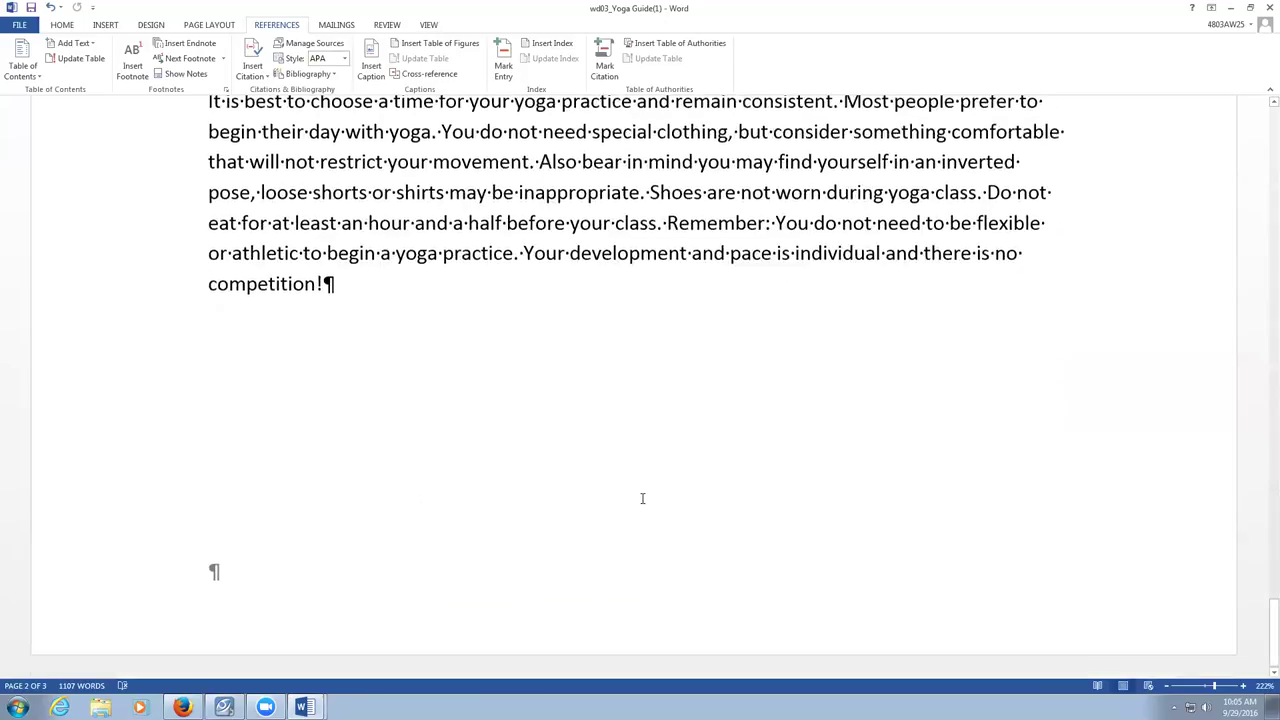
click(530, 277)
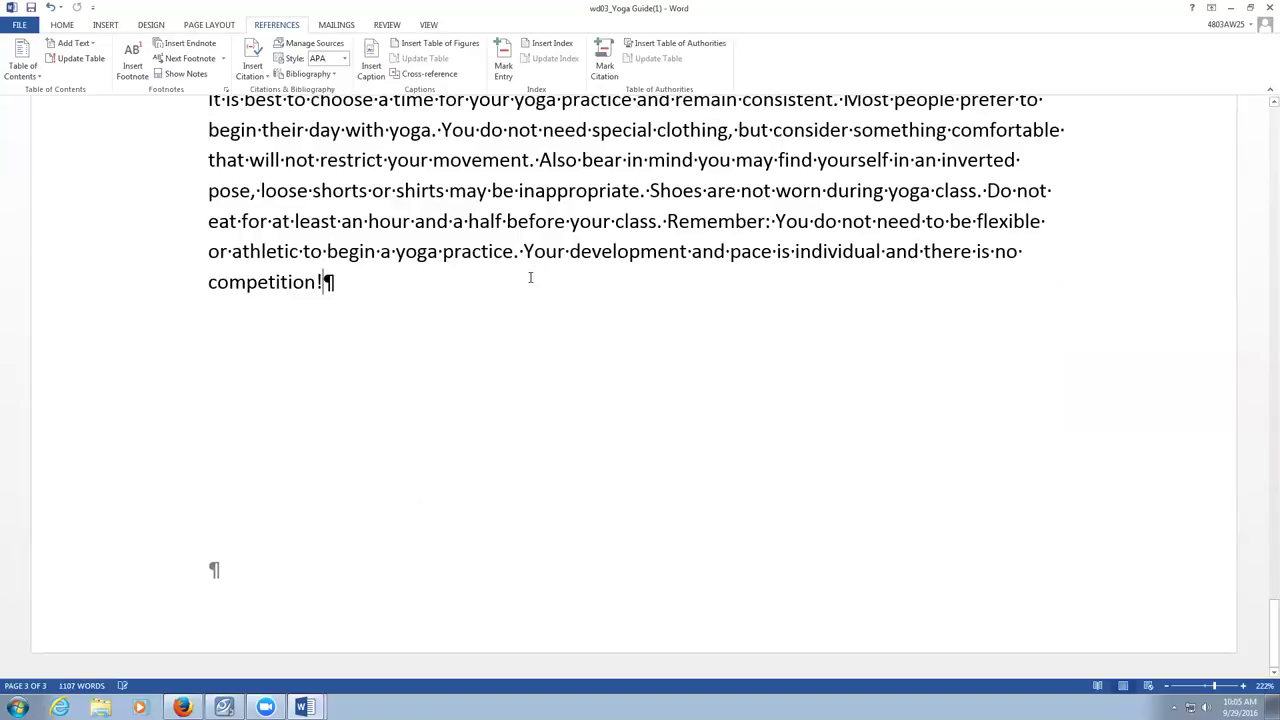
key(Return)
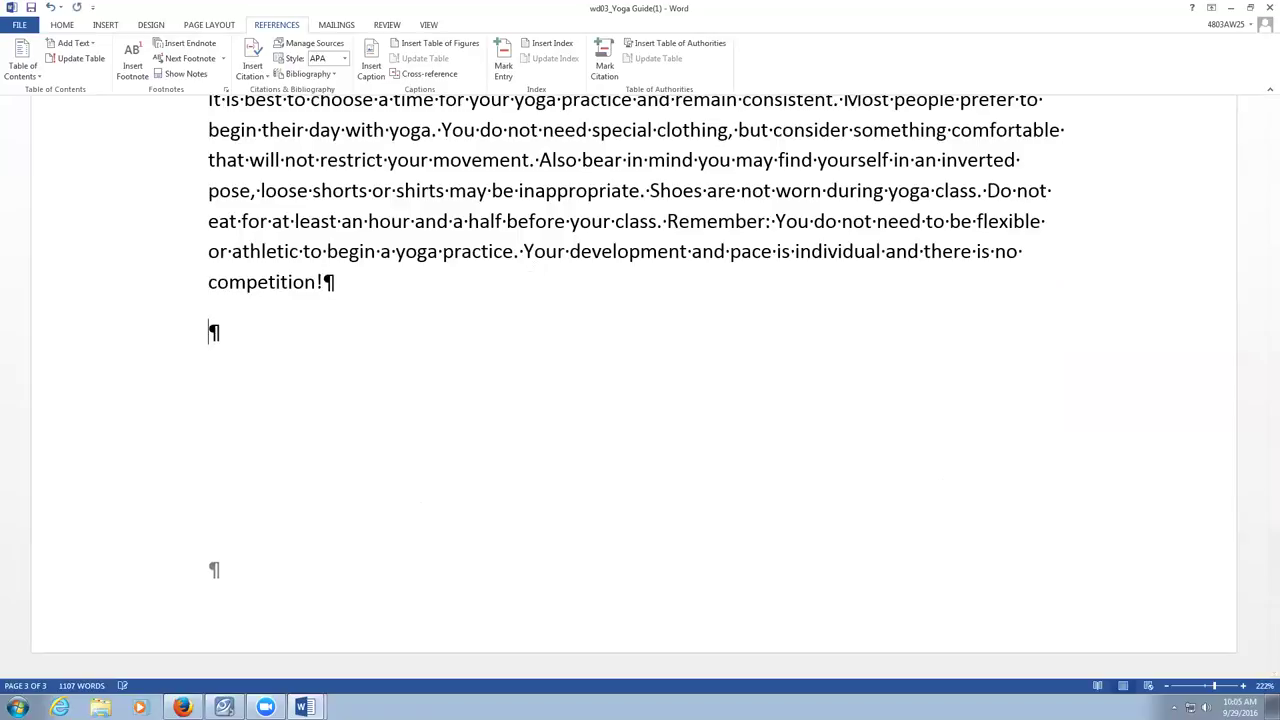
click(108, 27)
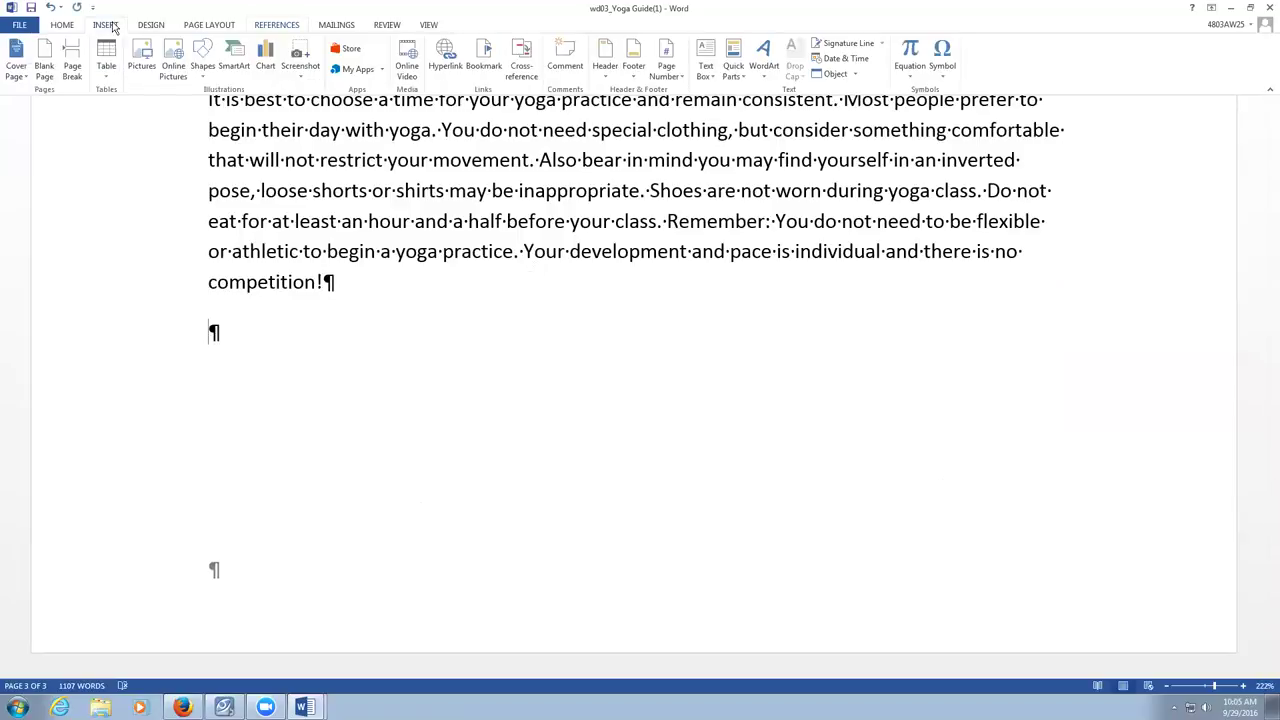
click(72, 66)
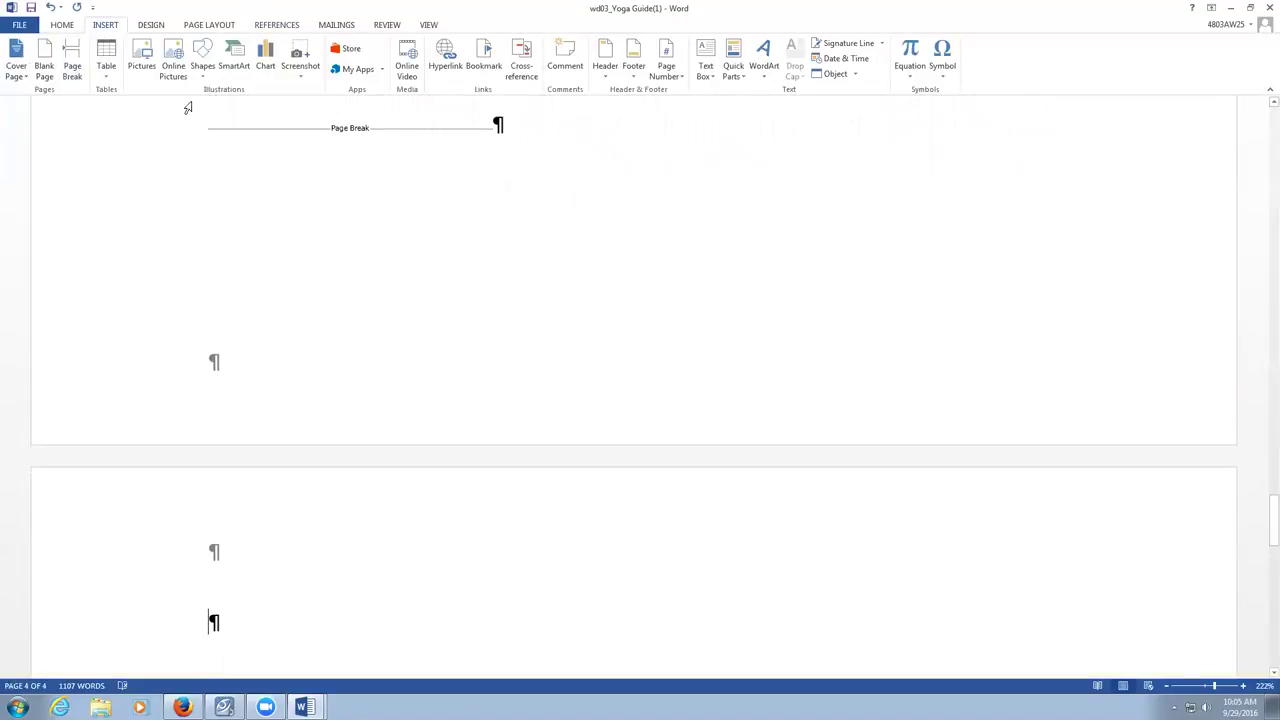
click(276, 24)
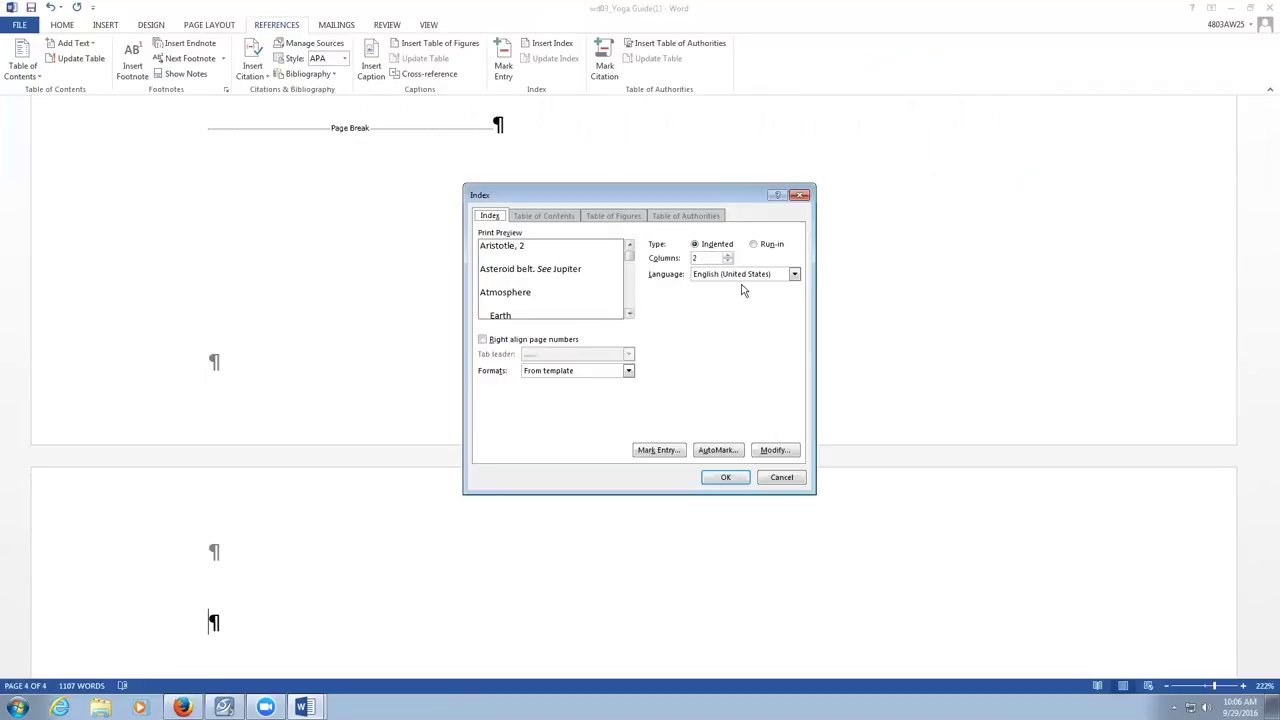
click(726, 477)
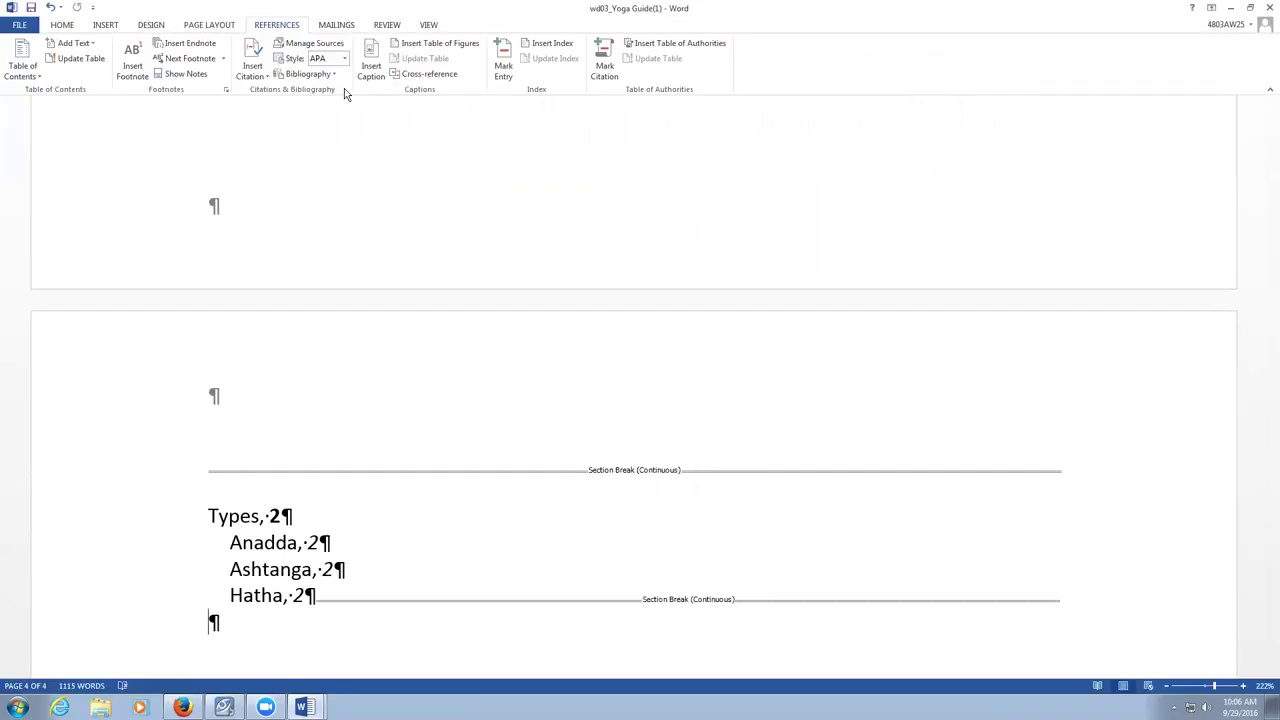
- Check the student screens in Netop Vision Pro and return to the wd03_Yoga Guide(1) document in Word
click(230, 706)
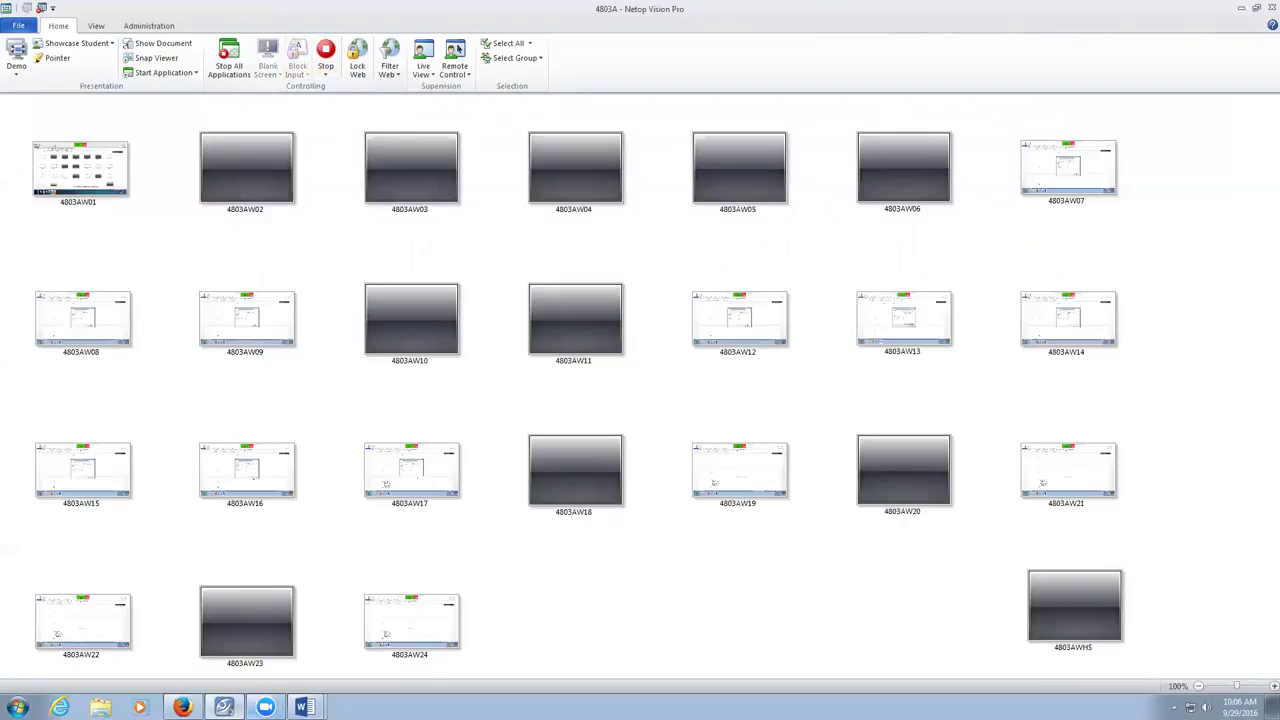
mouse_move(304, 706)
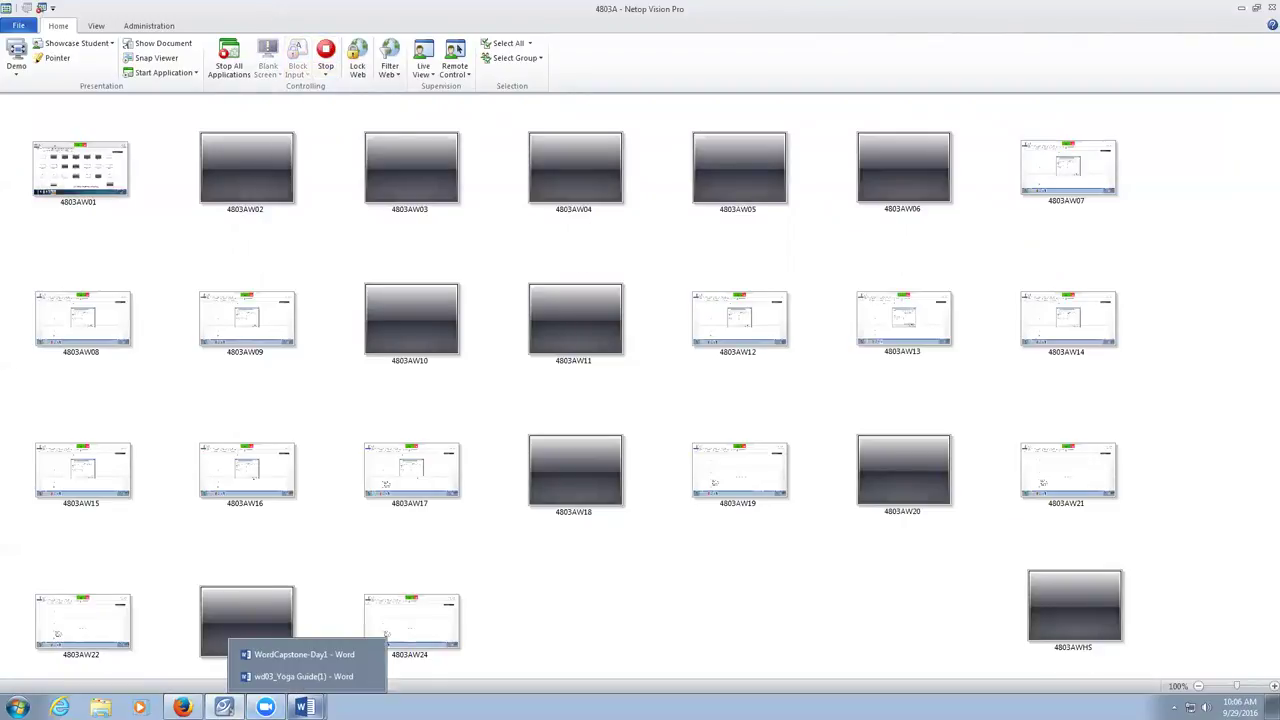
click(300, 676)
- Hide the formatting marks in the Yoga guide
scroll(473, 628, down, 5)
scroll(473, 623, up, 10)
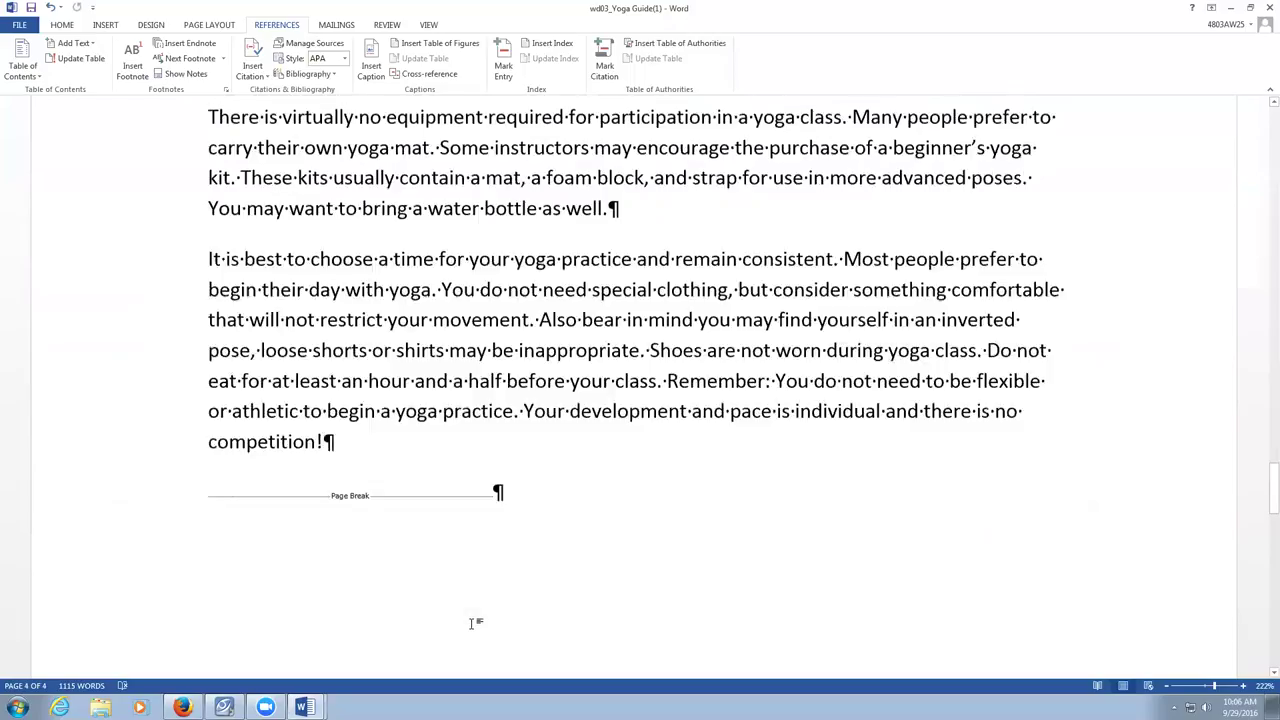
click(62, 26)
click(420, 49)
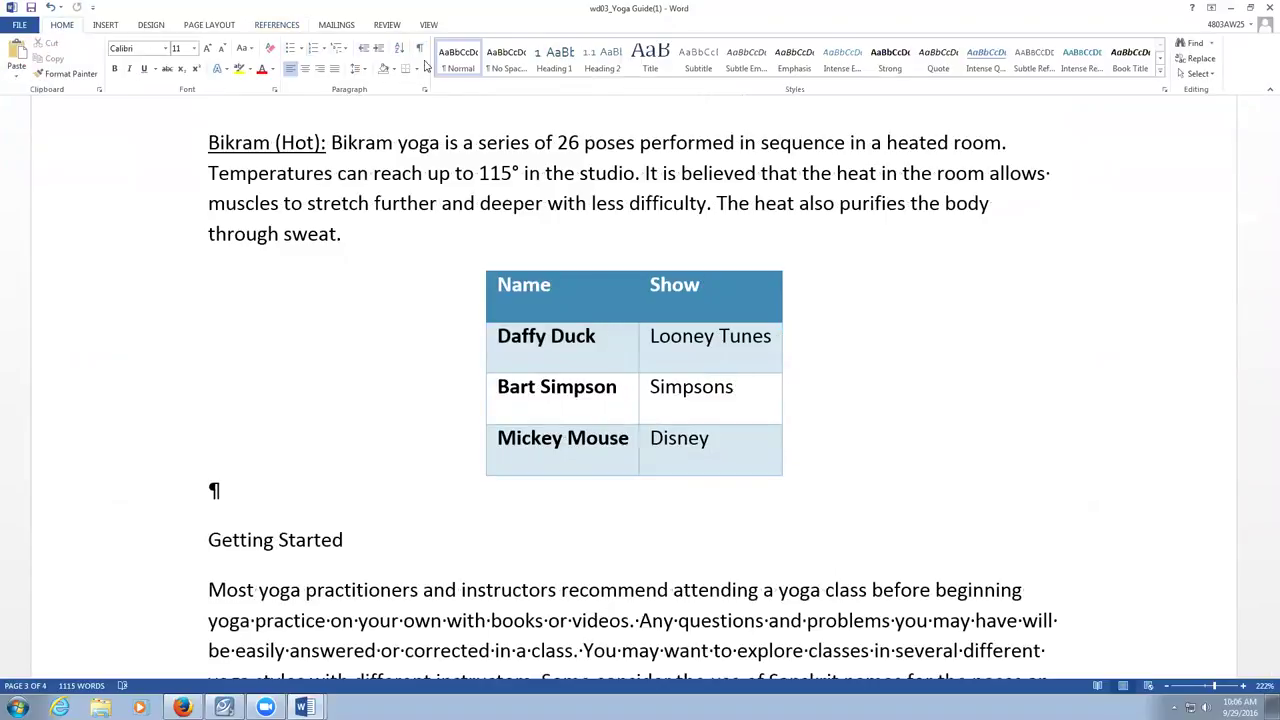
- Review the Types section's marked paragraphs and the index on the last page with the formatting marks hidden
scroll(491, 514, down, 8)
scroll(491, 514, down, 4)
scroll(491, 514, up, 12)
scroll(491, 519, up, 8)
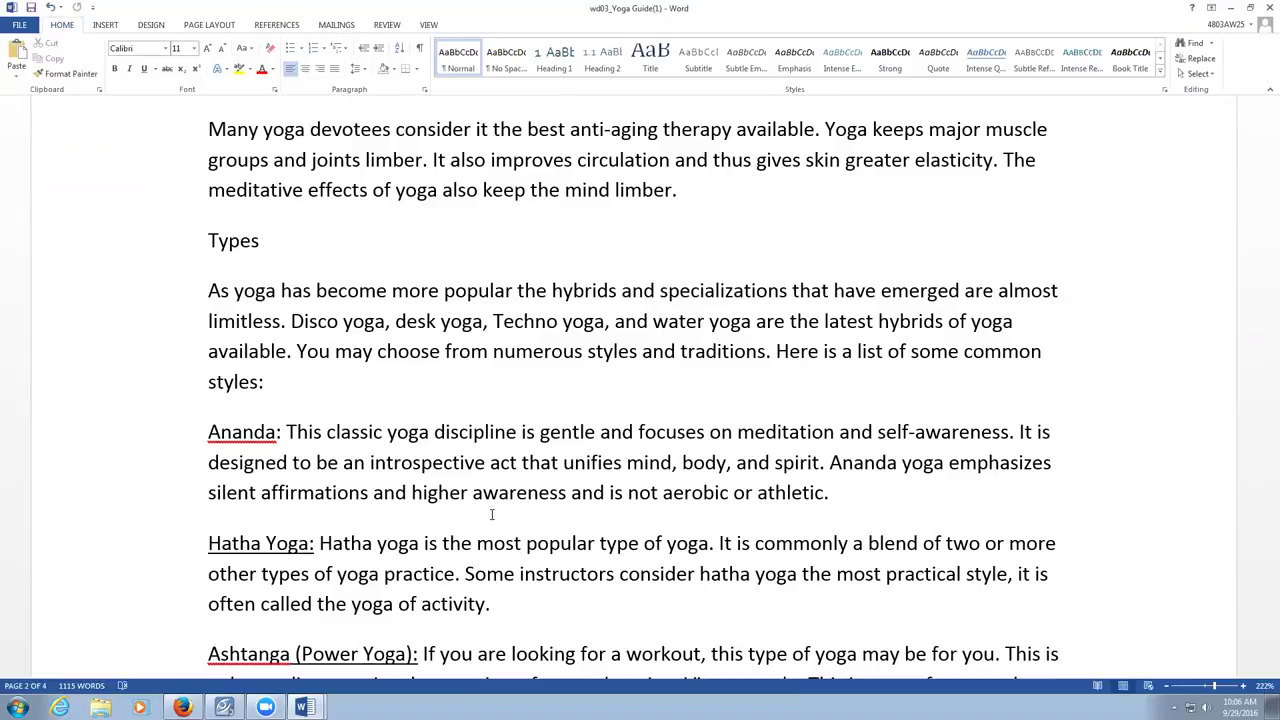
scroll(491, 515, down, 2)
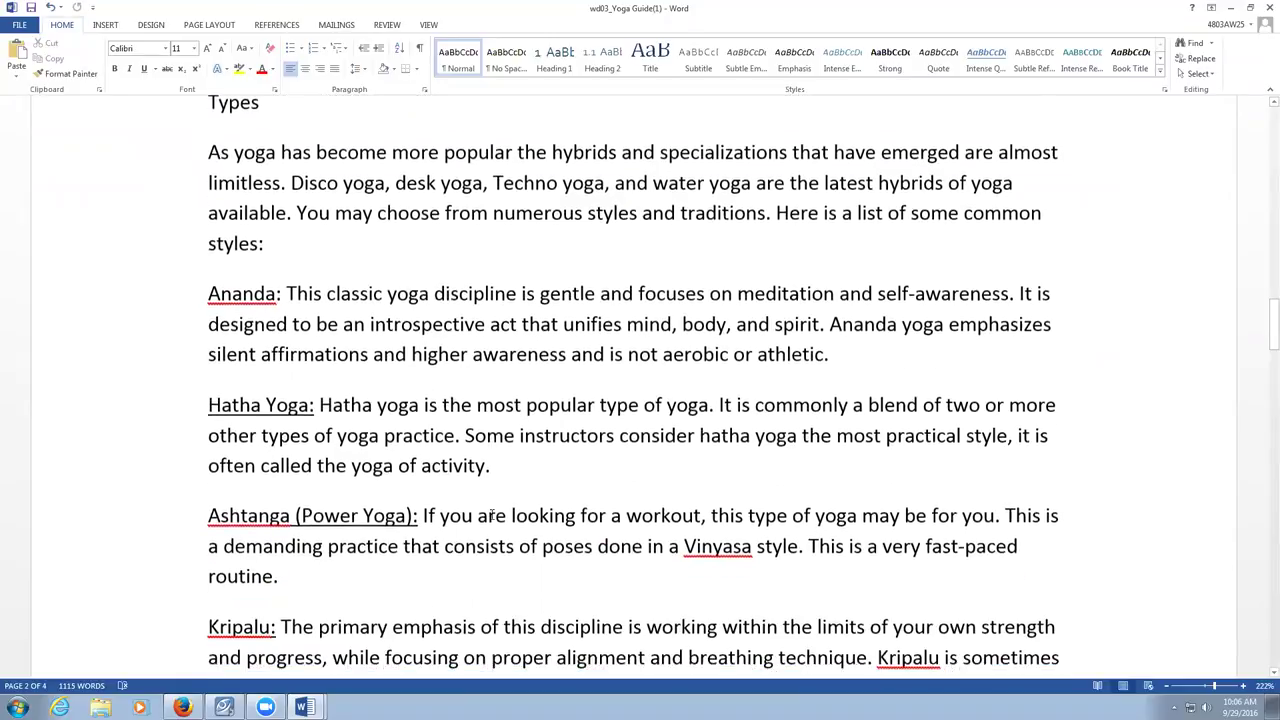
scroll(491, 515, up, 1)
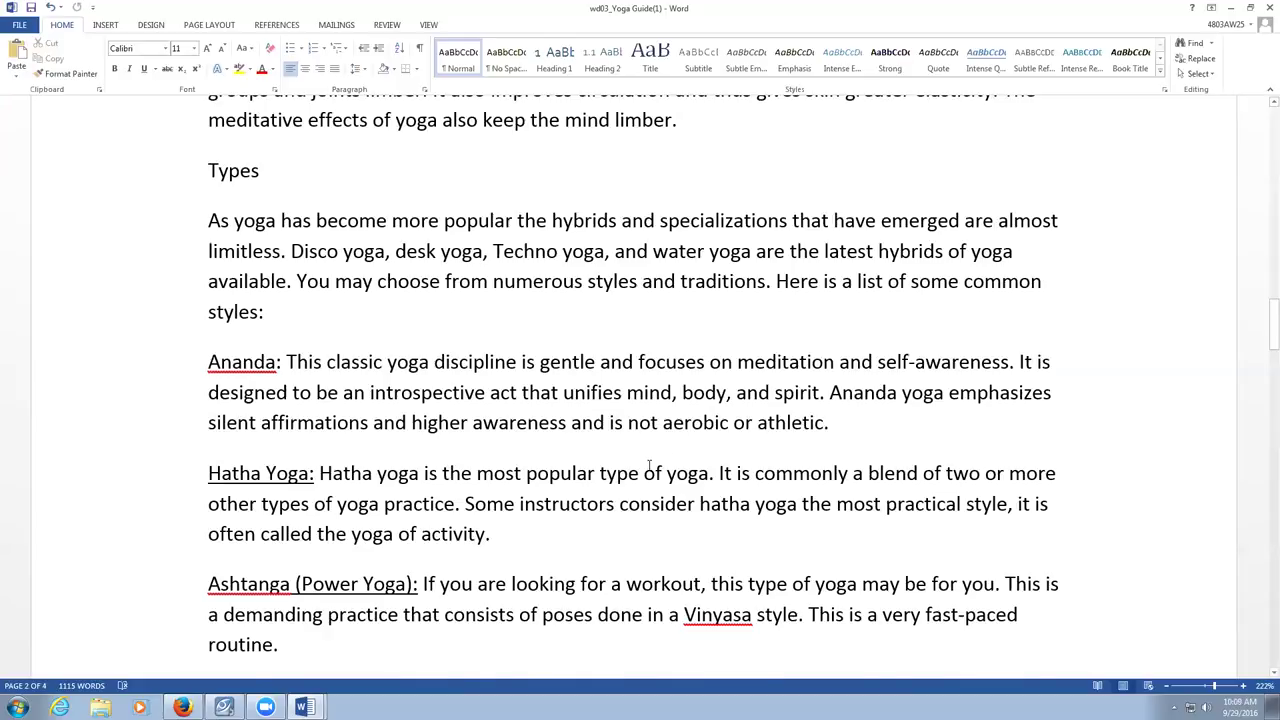
scroll(648, 464, down, 15)
scroll(648, 466, down, 15)
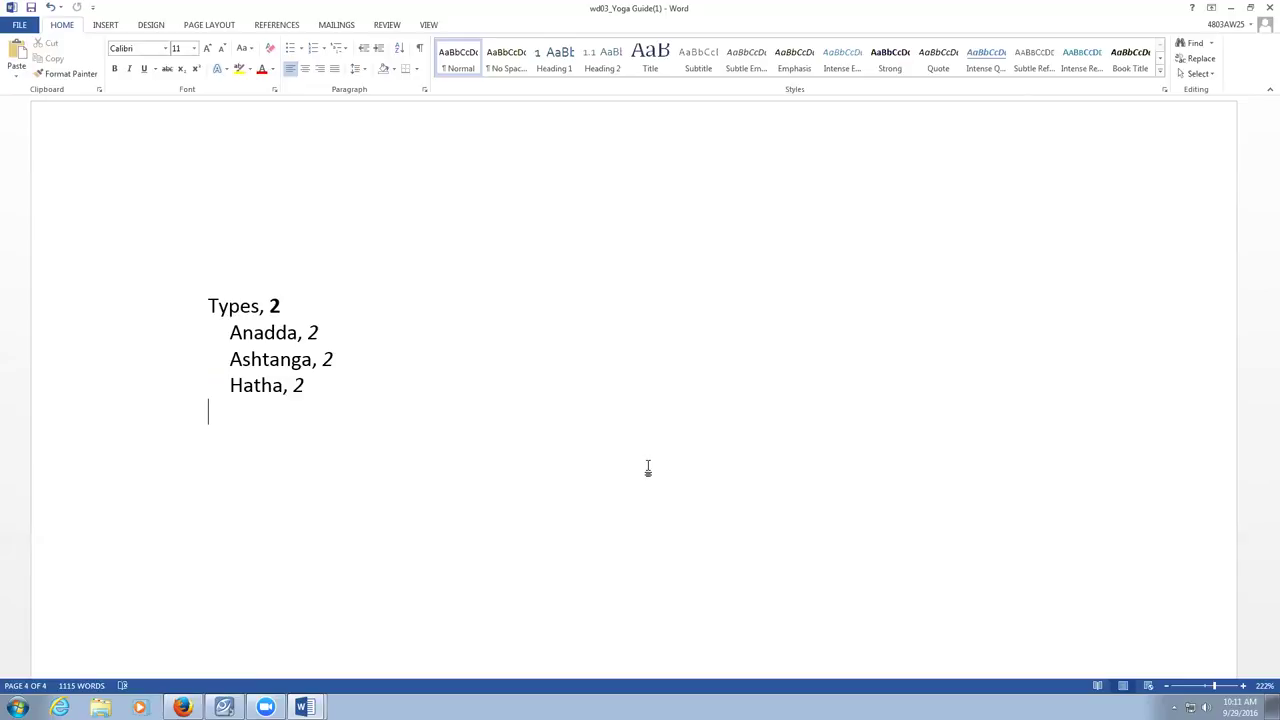
- Switch to the Blackboard course in Firefox and open the Word3 Day2 assignment in the 07: Word3 folder
click(183, 700)
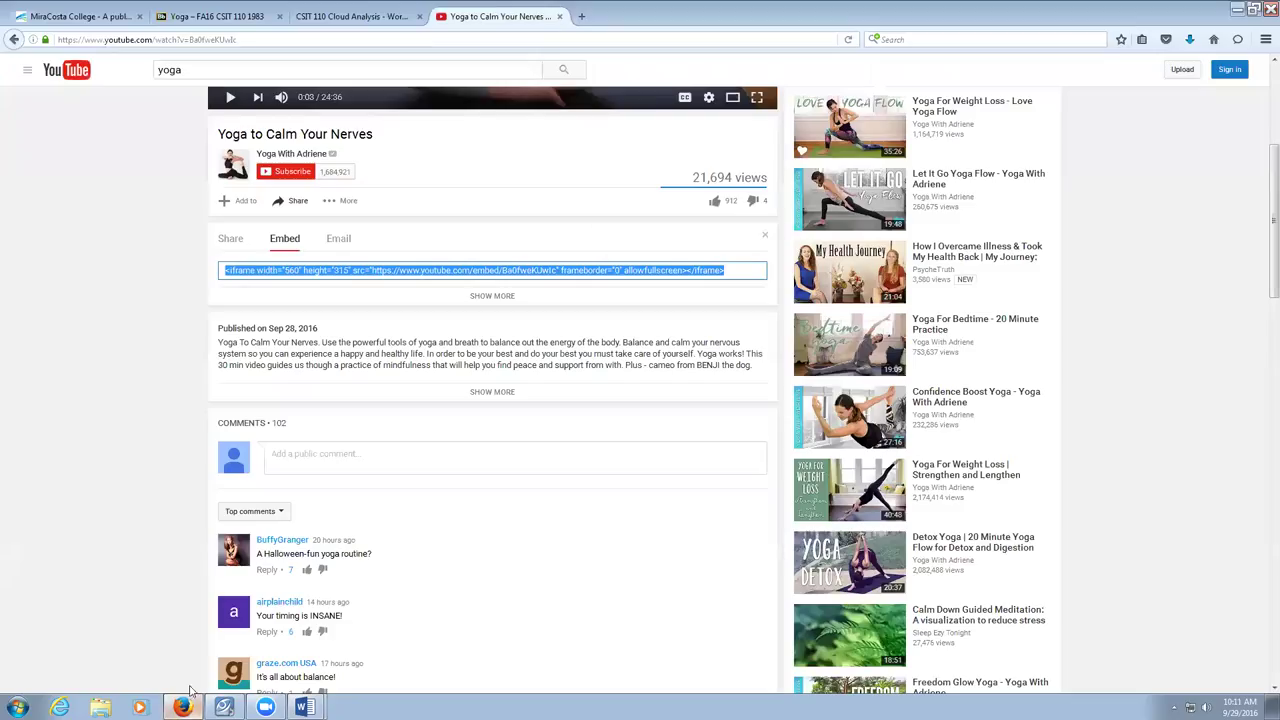
click(207, 18)
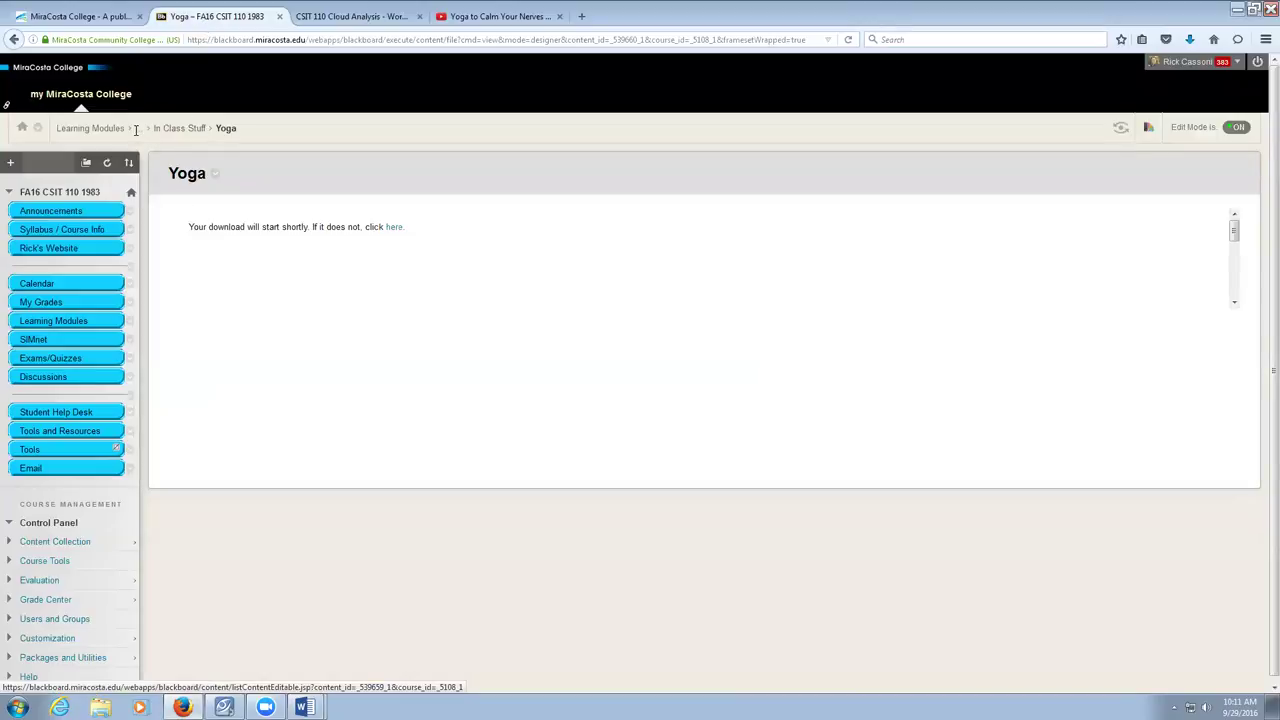
click(136, 129)
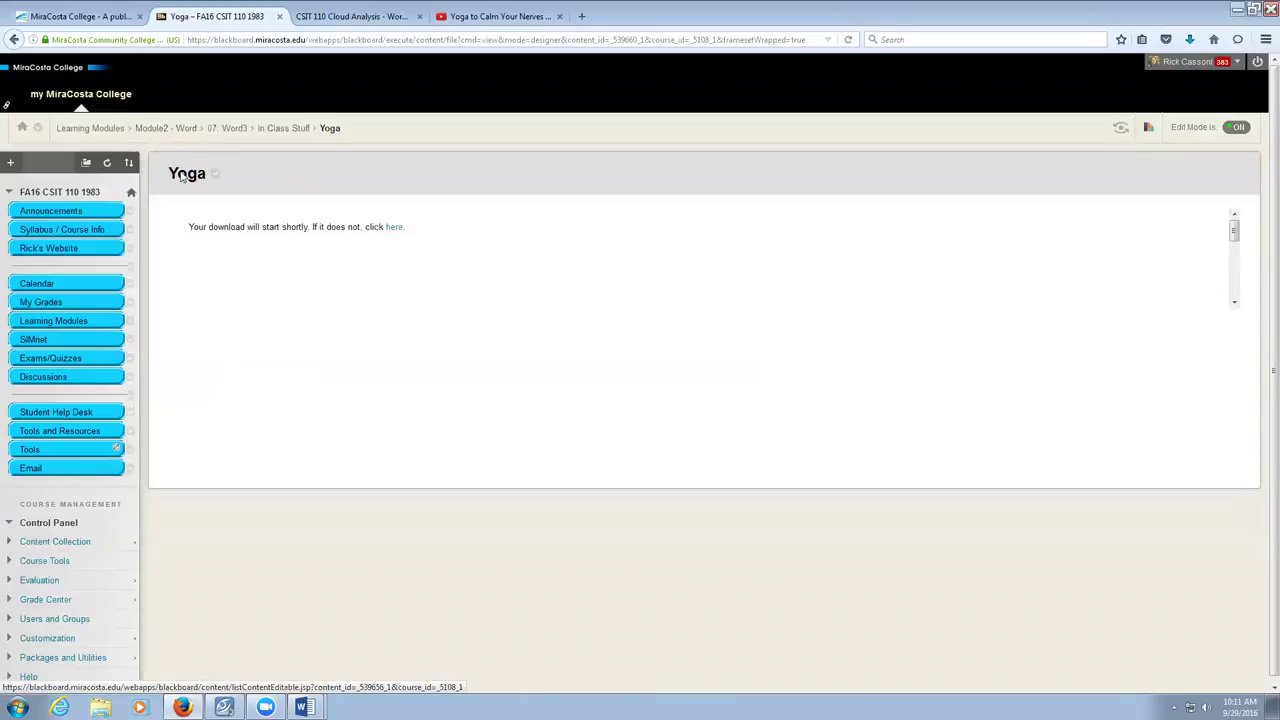
click(233, 129)
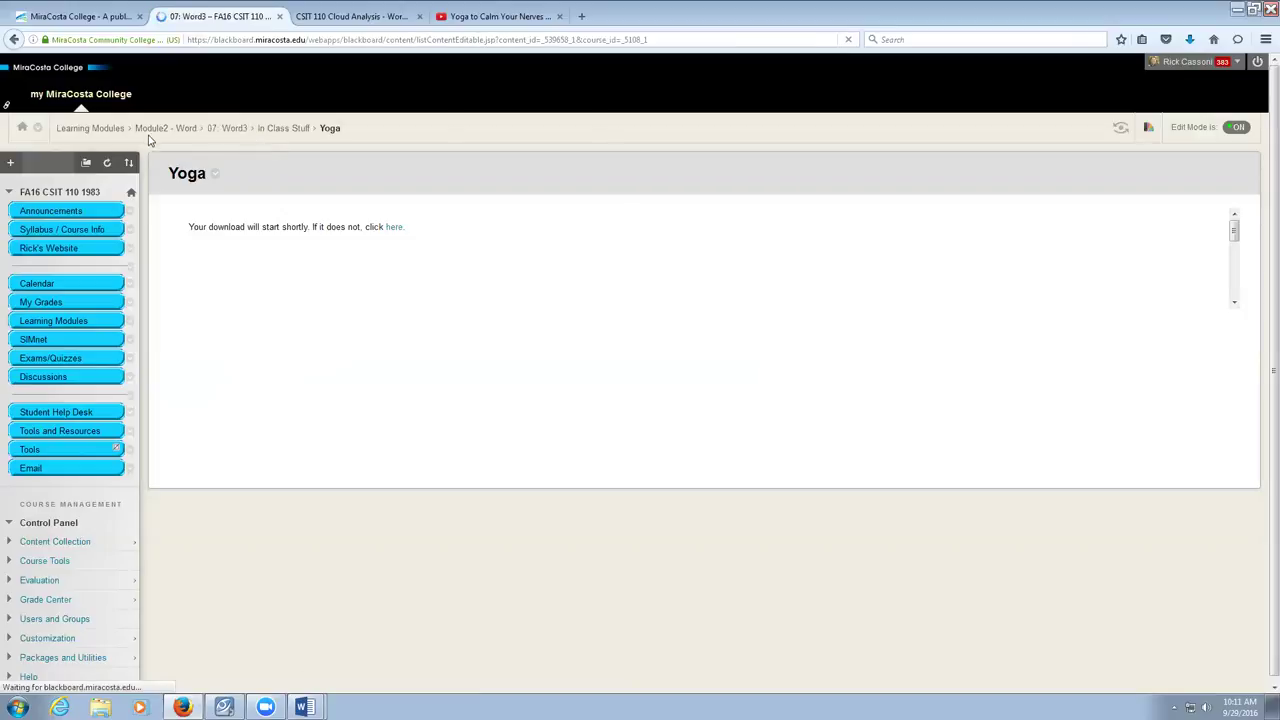
scroll(392, 387, down, 3)
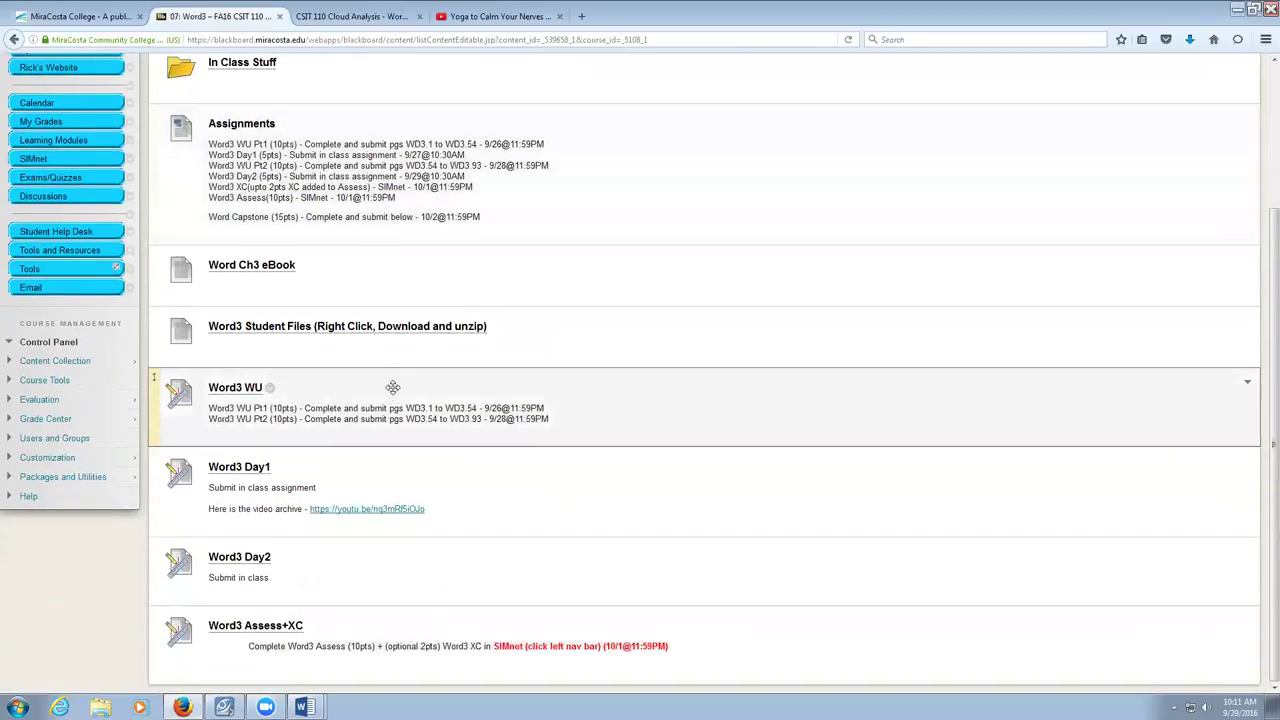
click(240, 565)
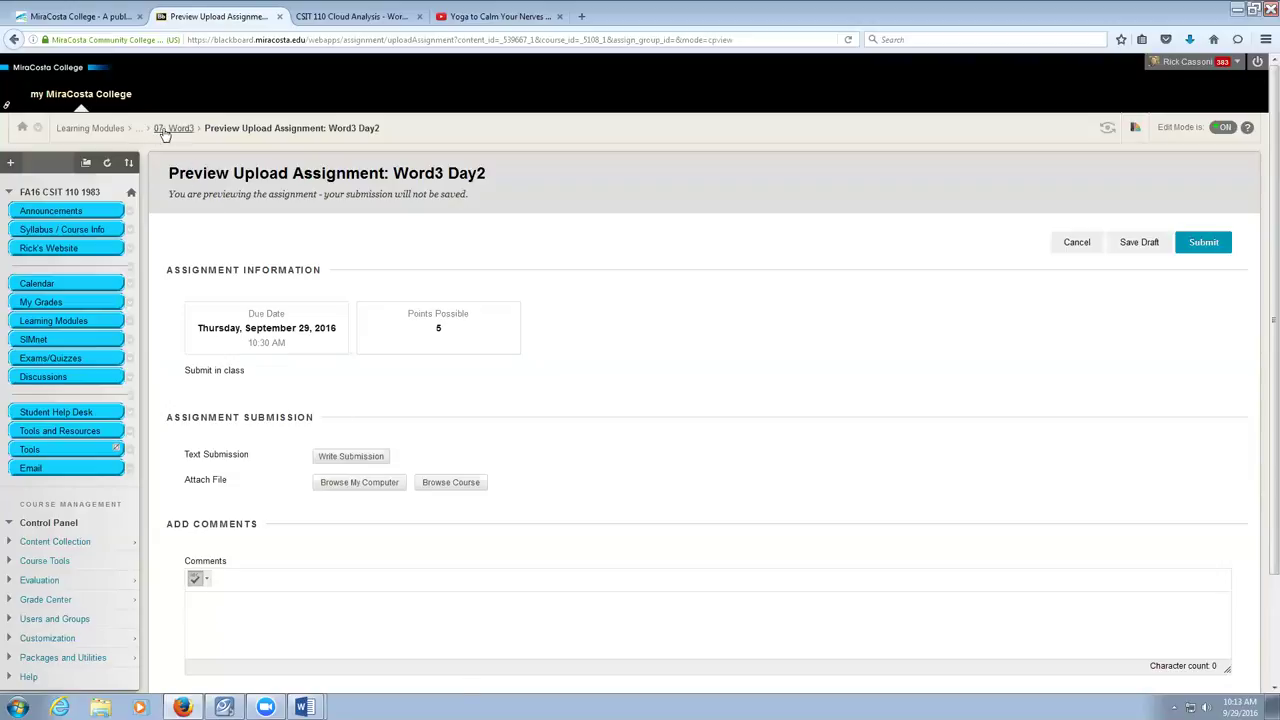
- Go back to Module2 - Word and open the Word Capstone folder
mouse_move(142, 135)
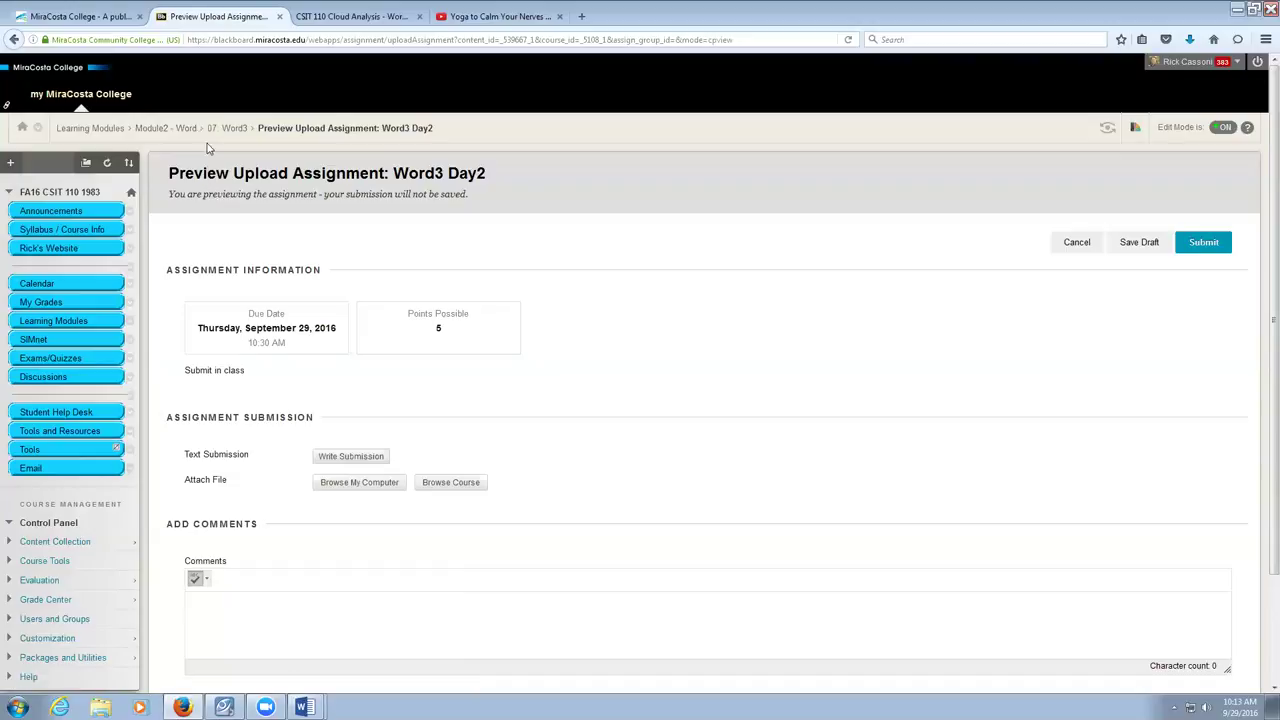
click(175, 130)
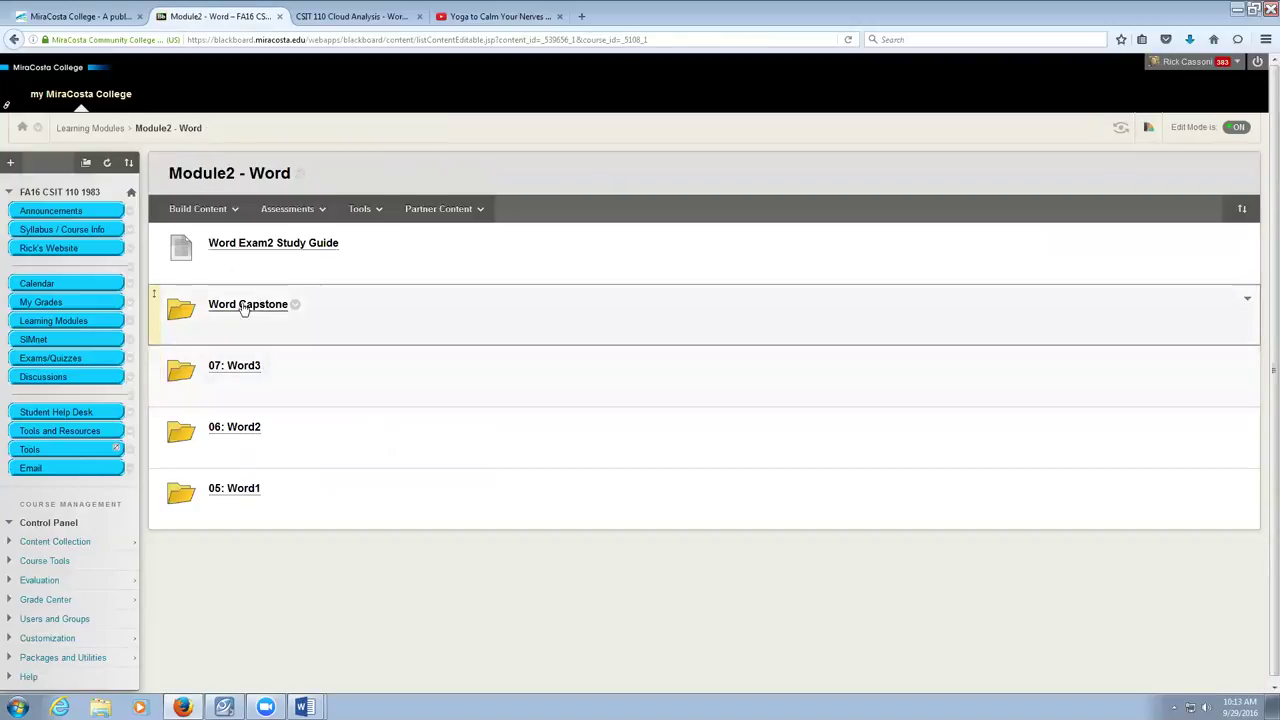
click(240, 307)
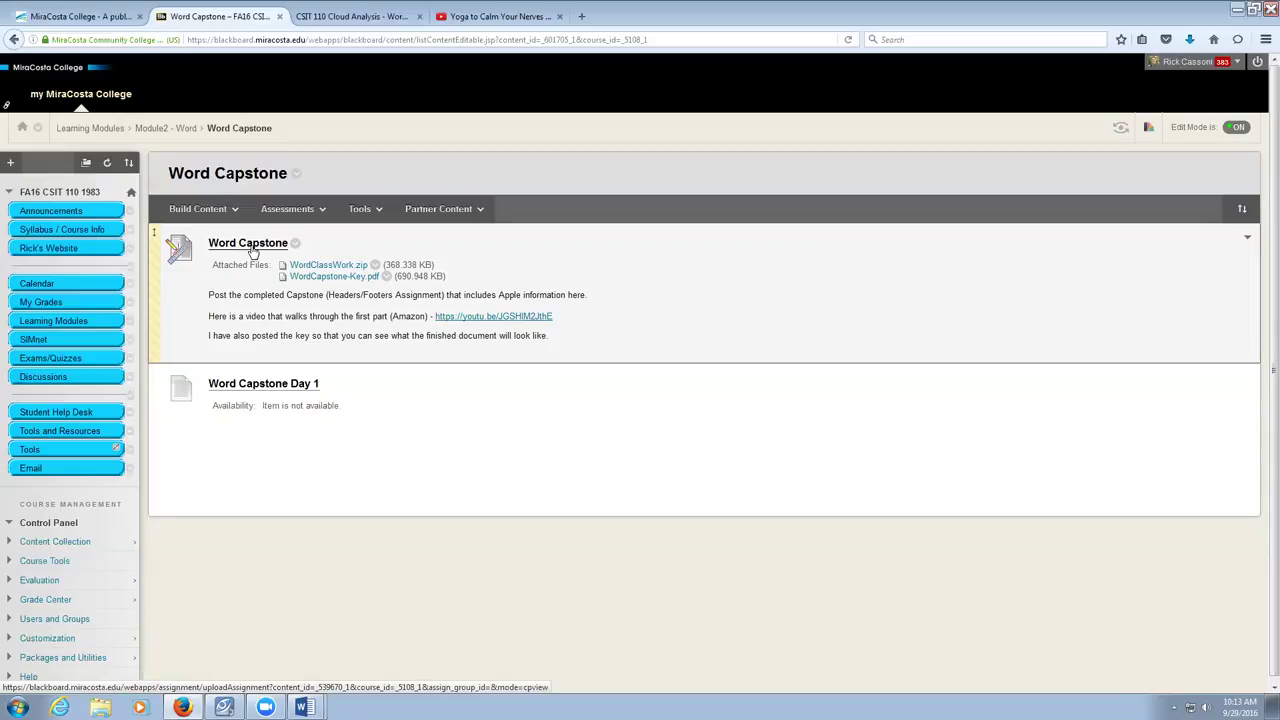
- Return to Module2 - Word and open the Word Exam2 Study Guide document in Word
click(173, 130)
click(198, 208)
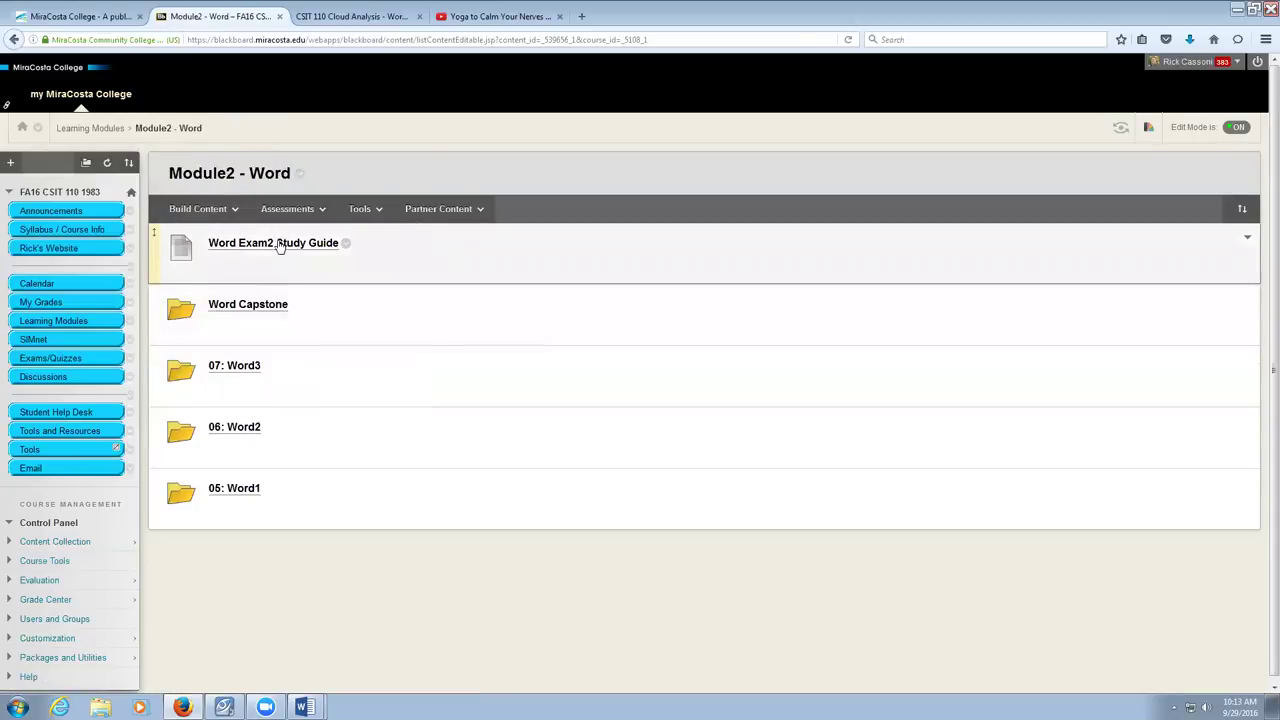
click(280, 244)
click(692, 426)
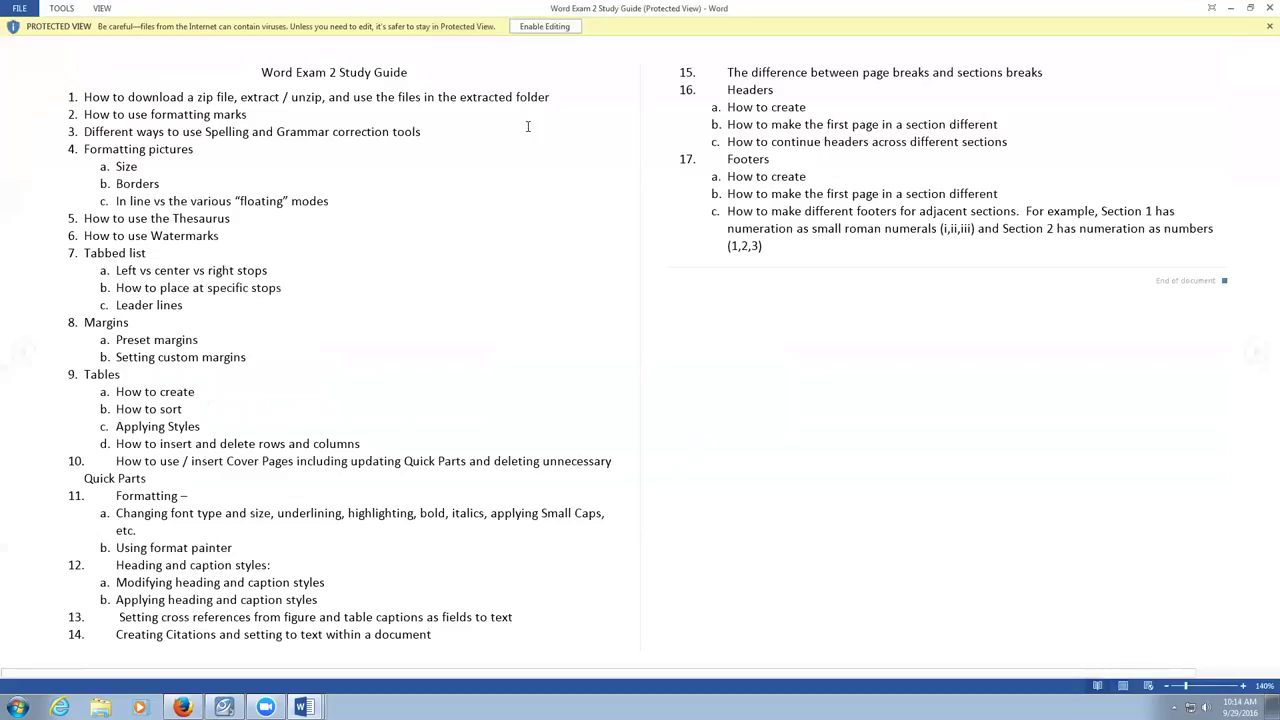
- Enable editing of the Word Exam 2 Study Guide and zoom the document to page width
click(544, 26)
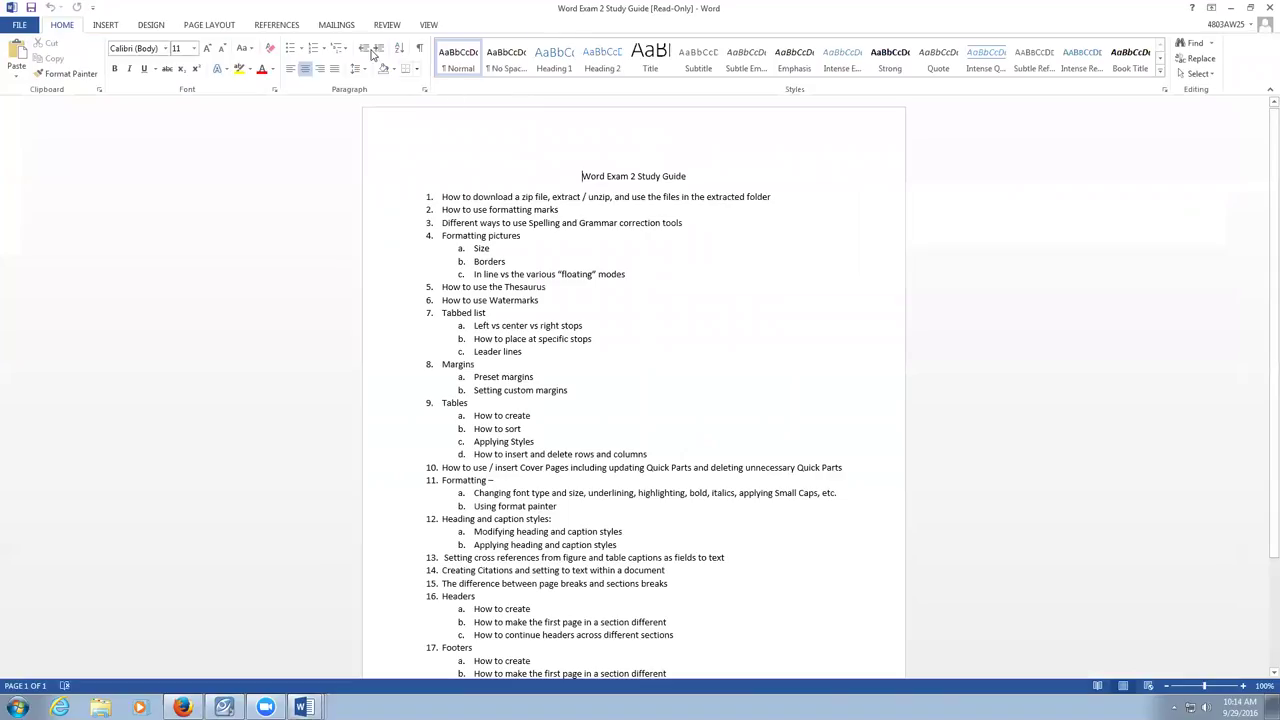
click(428, 25)
click(310, 74)
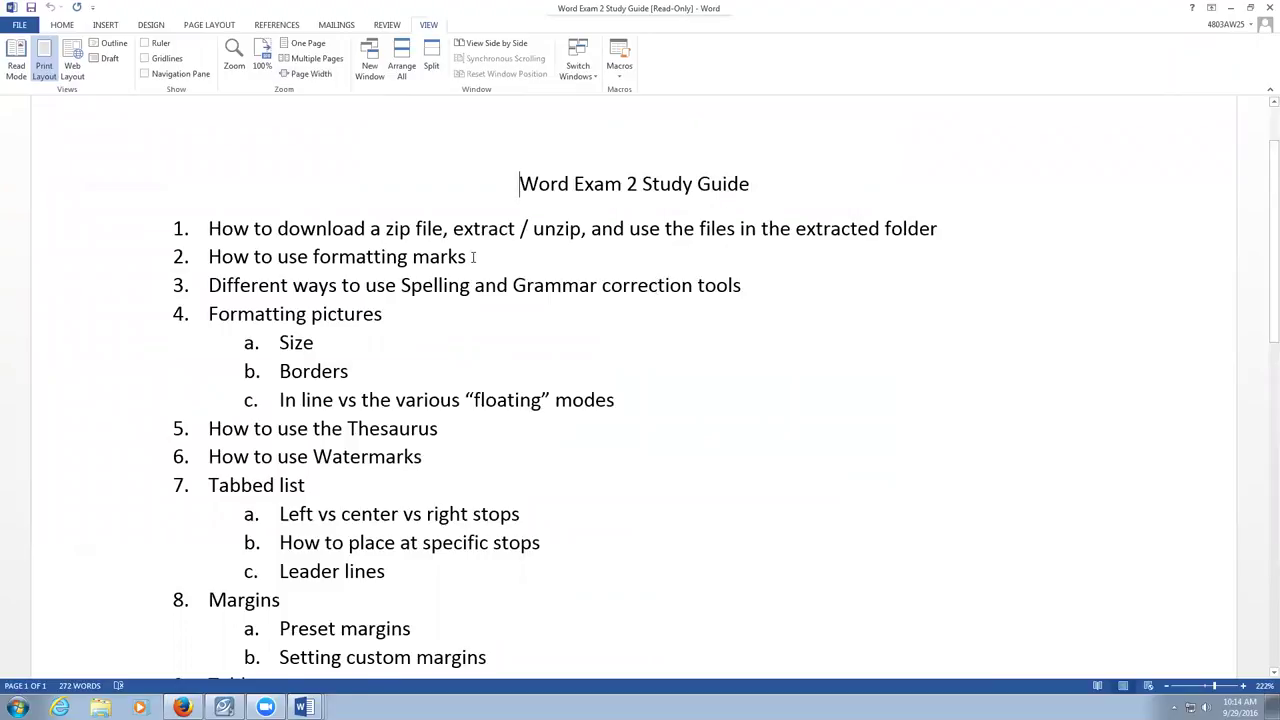
- Review the study guide's 17 exam topics from the zip file item through Footers, and return to the title
scroll(474, 257, down, 2)
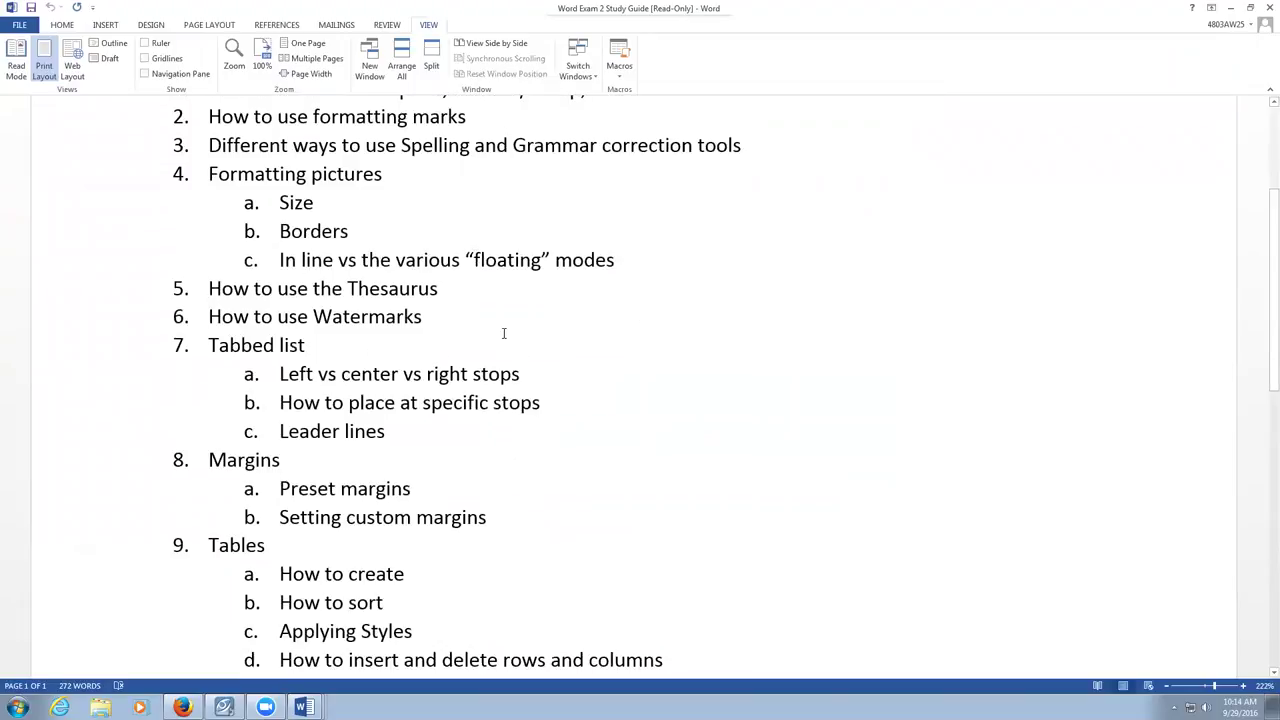
scroll(428, 298, down, 2)
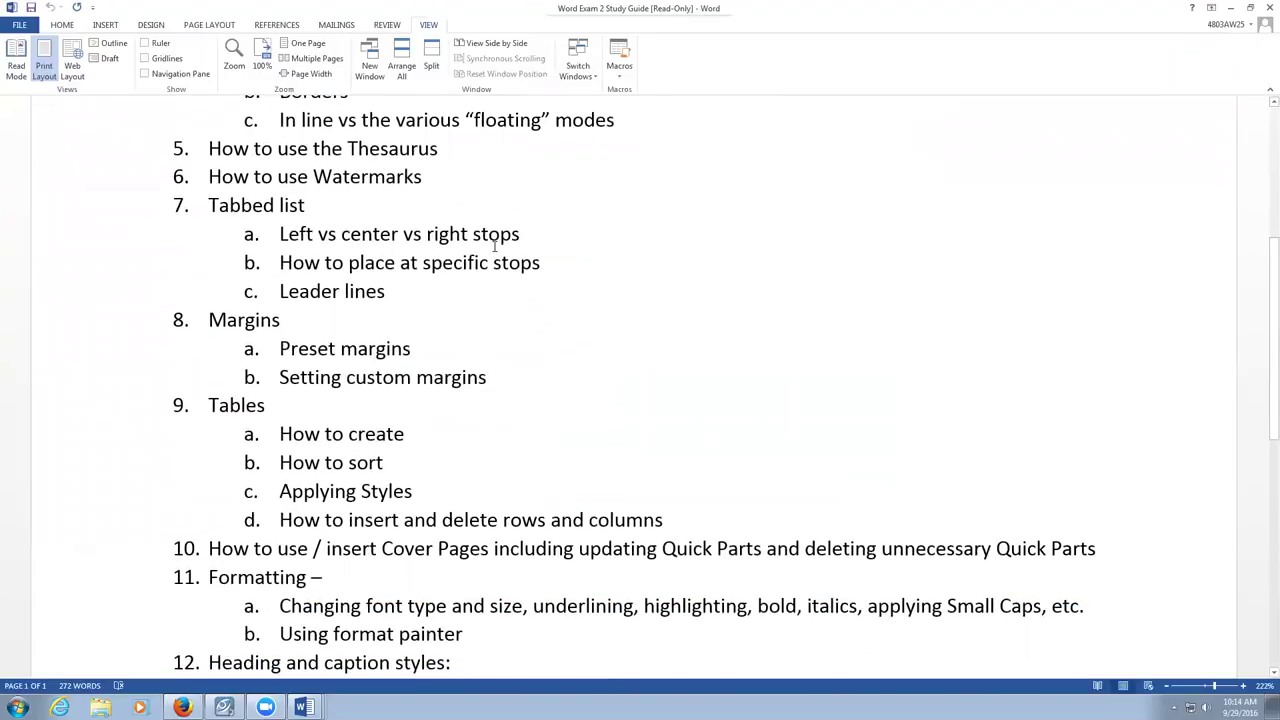
scroll(494, 250, down, 2)
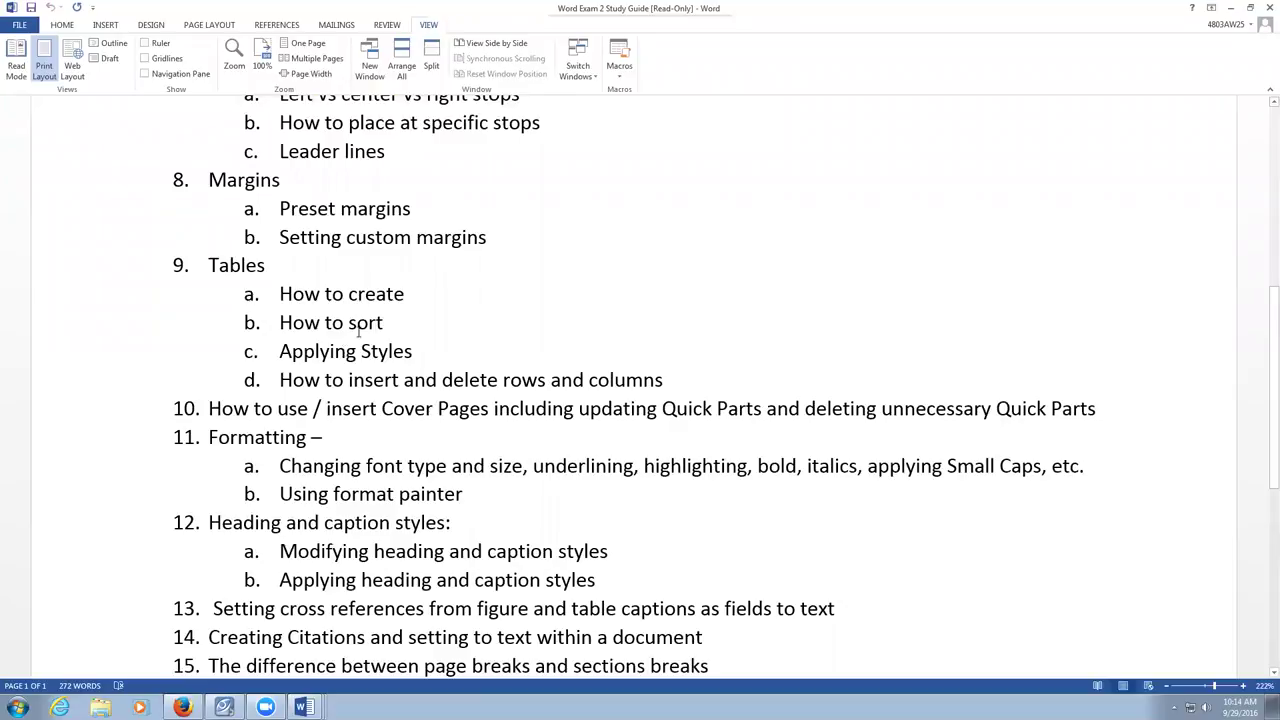
scroll(396, 298, down, 1)
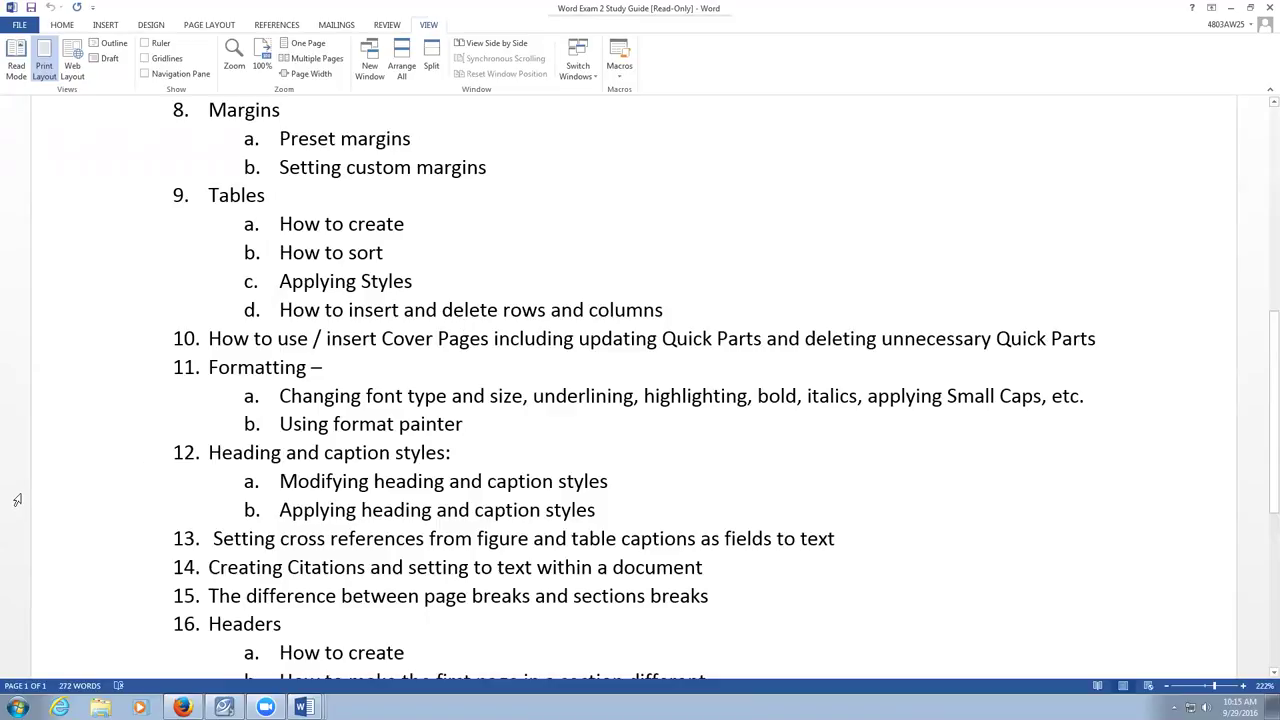
scroll(497, 500, down, 2)
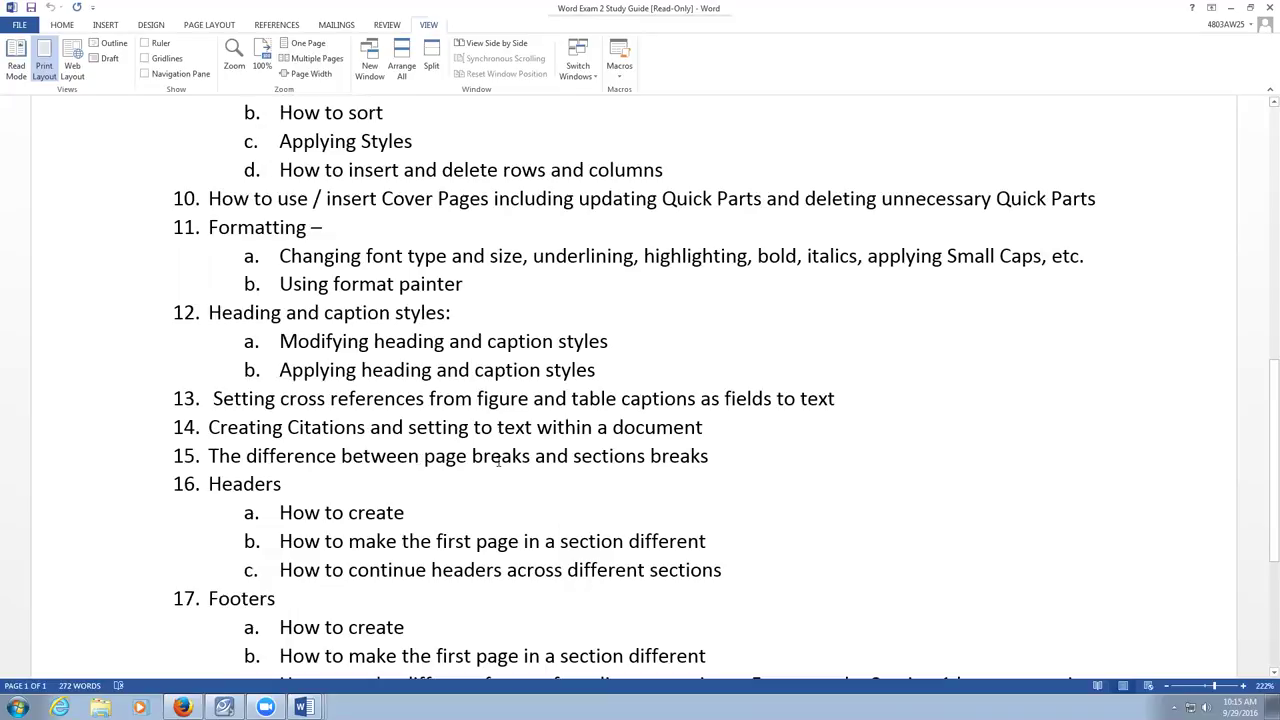
scroll(634, 463, down, 5)
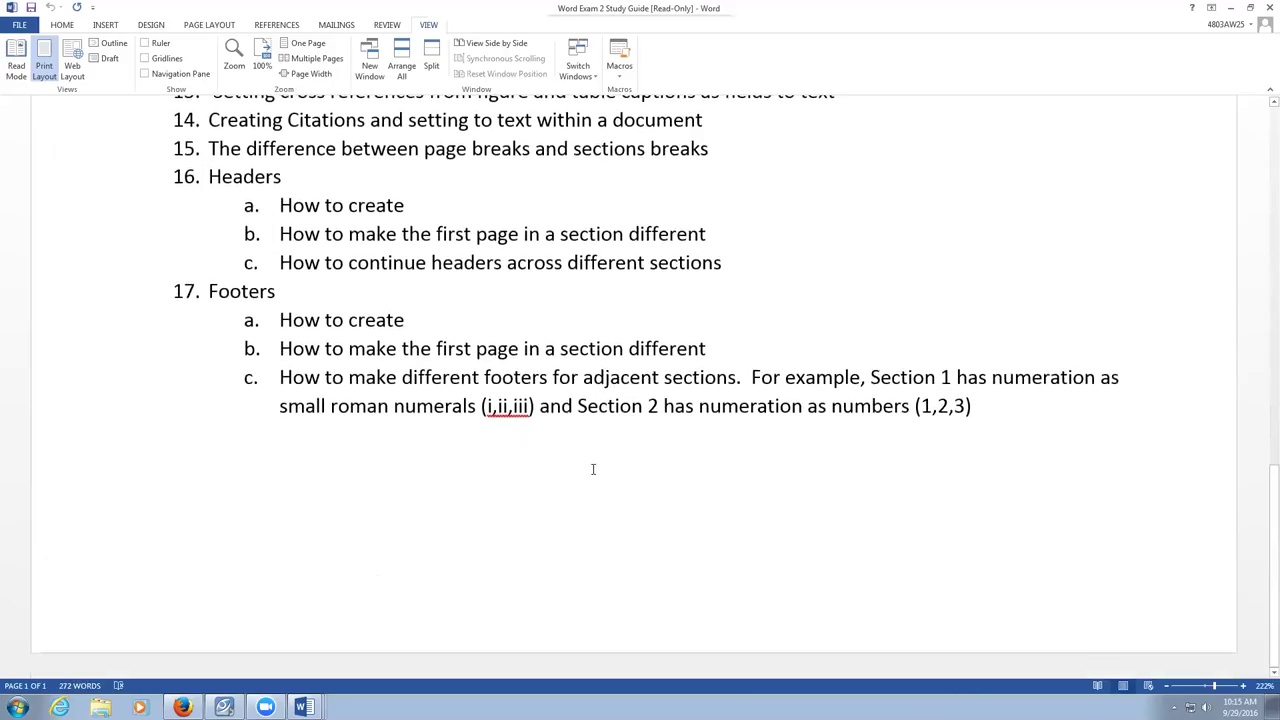
scroll(591, 466, up, 10)
scroll(593, 469, up, 4)
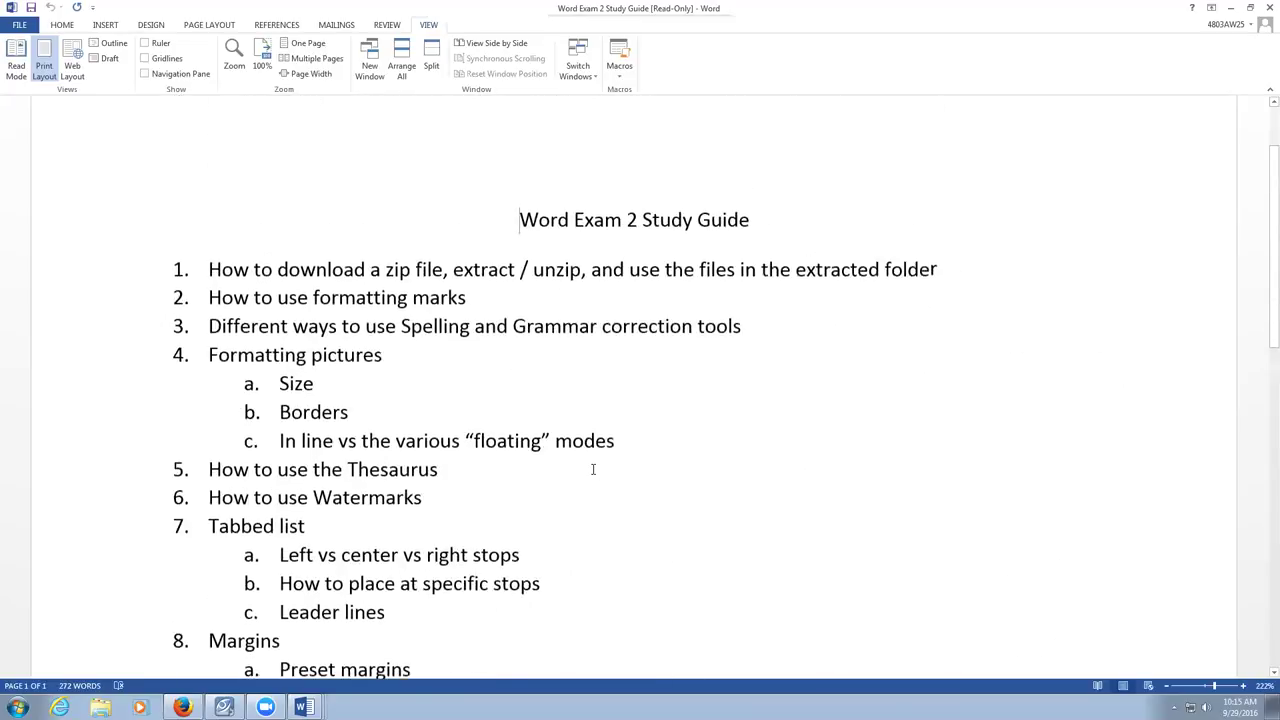